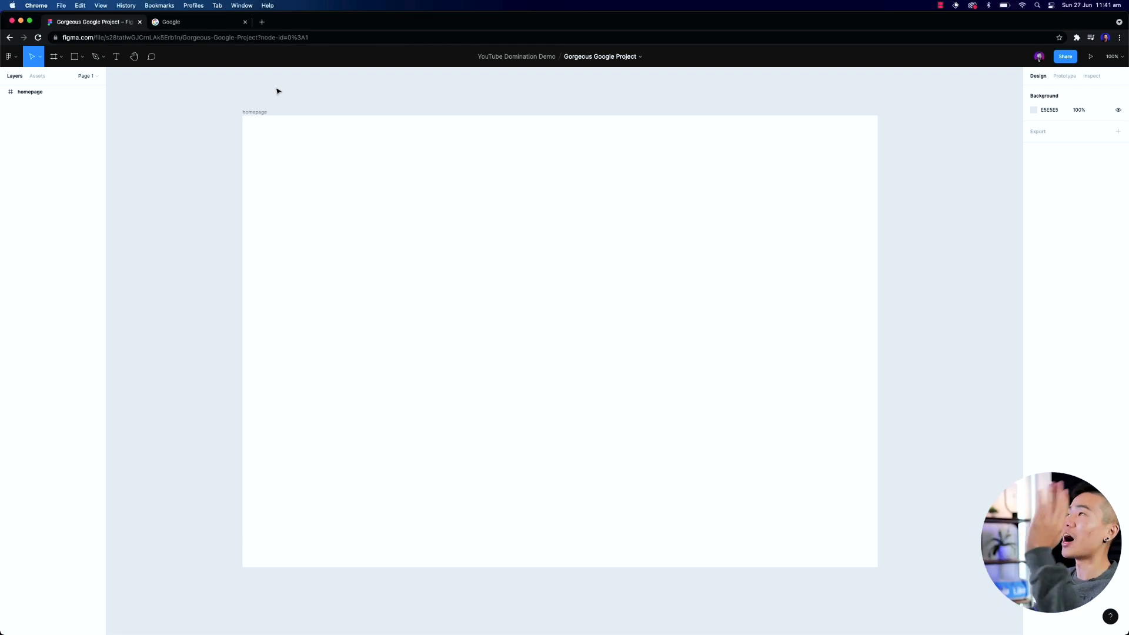
# Switch to the Google tab, close its developer tools to view the reference homepage, and return to the Figma file
pyautogui.click(200, 22)
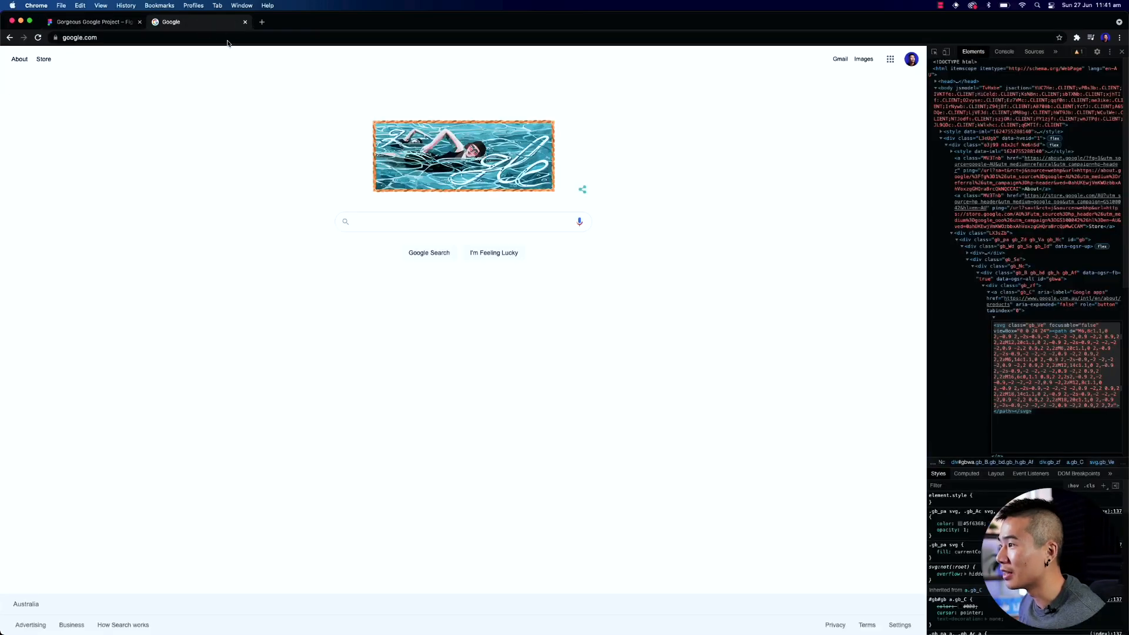
pyautogui.click(1122, 51)
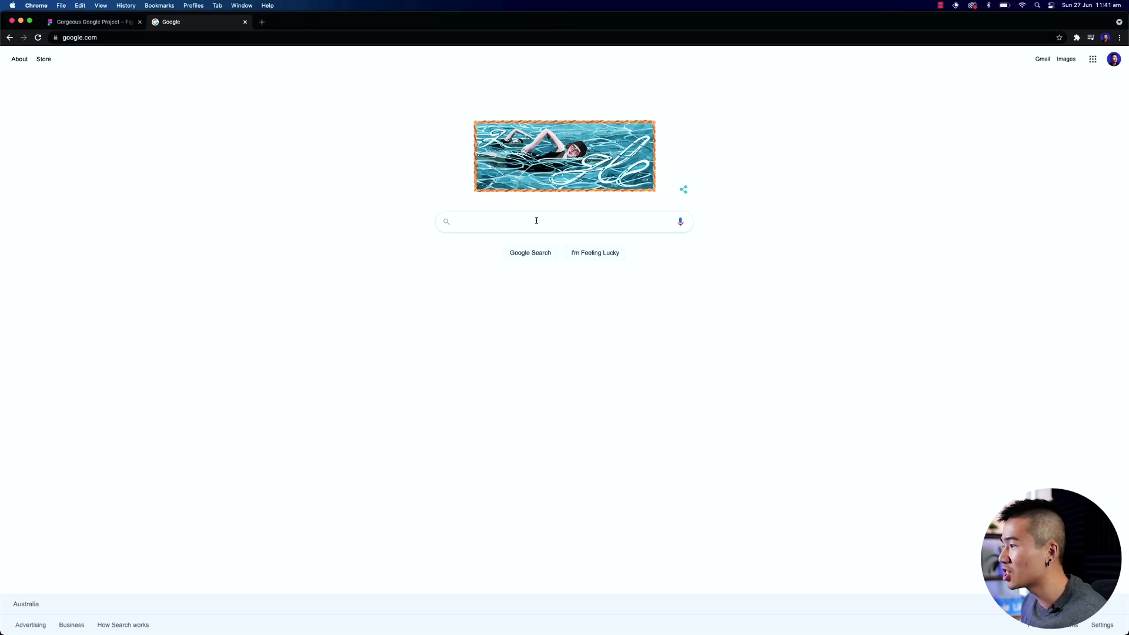
pyautogui.moveTo(1126, 320); pyautogui.dragTo(1127, 352)
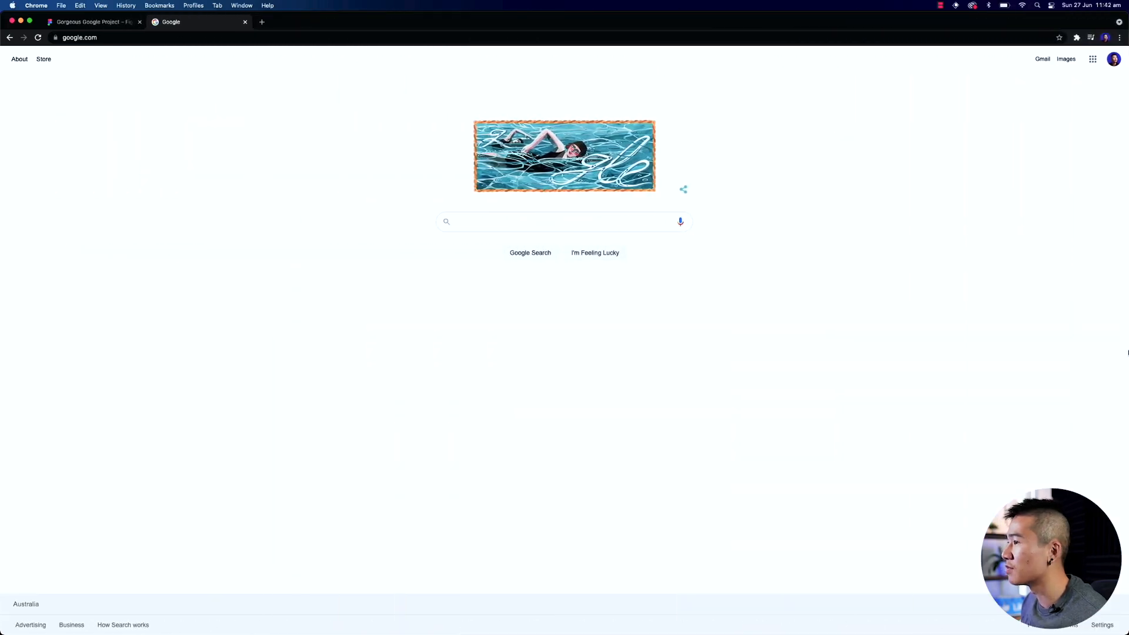
pyautogui.click(113, 27)
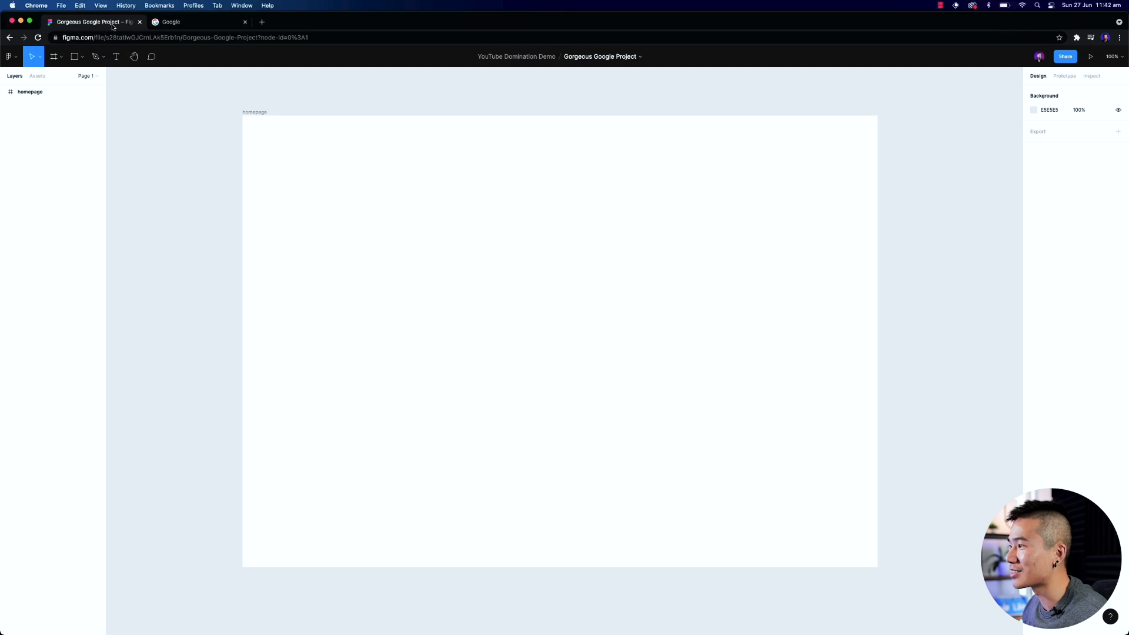
# Delete the existing homepage frame and create a new Desktop preset frame of 1440 × 1024 in its place
pyautogui.click(293, 119)
pyautogui.press('Delete')
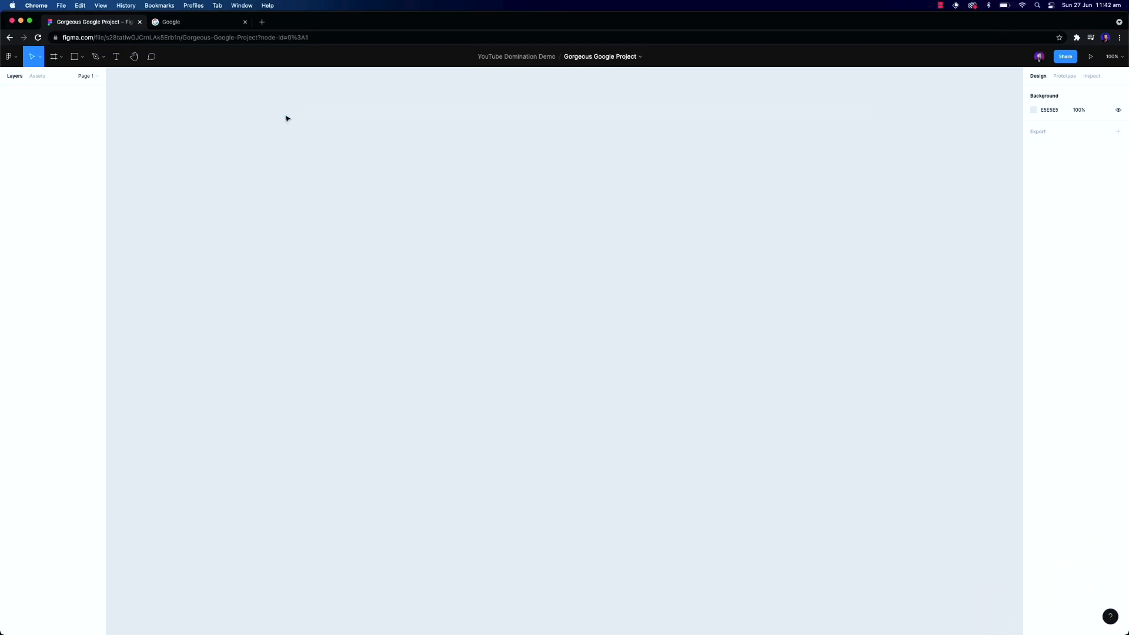
pyautogui.press('f')
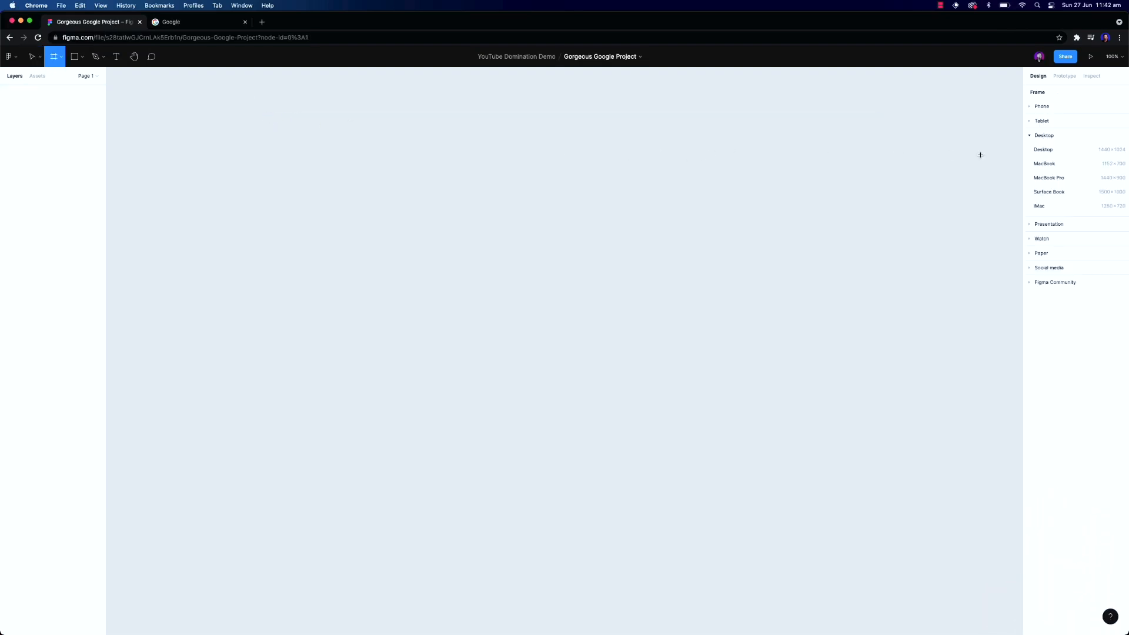
pyautogui.click(1040, 151)
pyautogui.click(284, 100)
pyautogui.moveTo(284, 100); pyautogui.dragTo(285, 99)
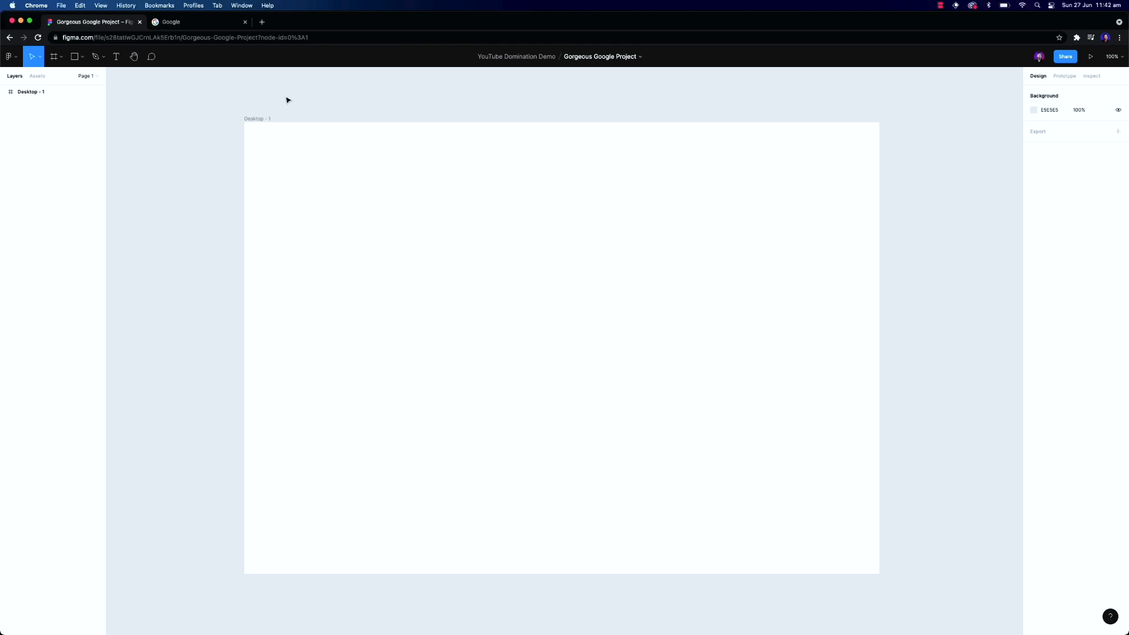
pyautogui.click(265, 115)
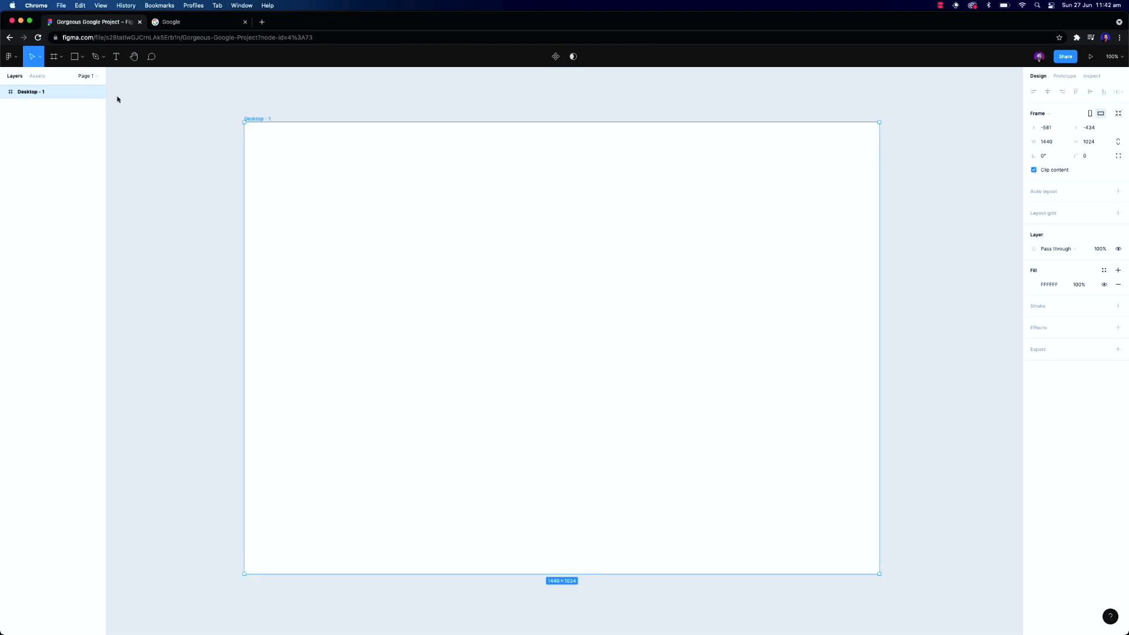
# Rename the new desktop frame homepage
pyautogui.doubleClick(50, 93)
pyautogui.write('homepage')
pyautogui.press('Return')
pyautogui.press('Escape')
# Inspect the Google page's header element in the developer tools to check its dimensions, then return to Figma
pyautogui.click(171, 22)
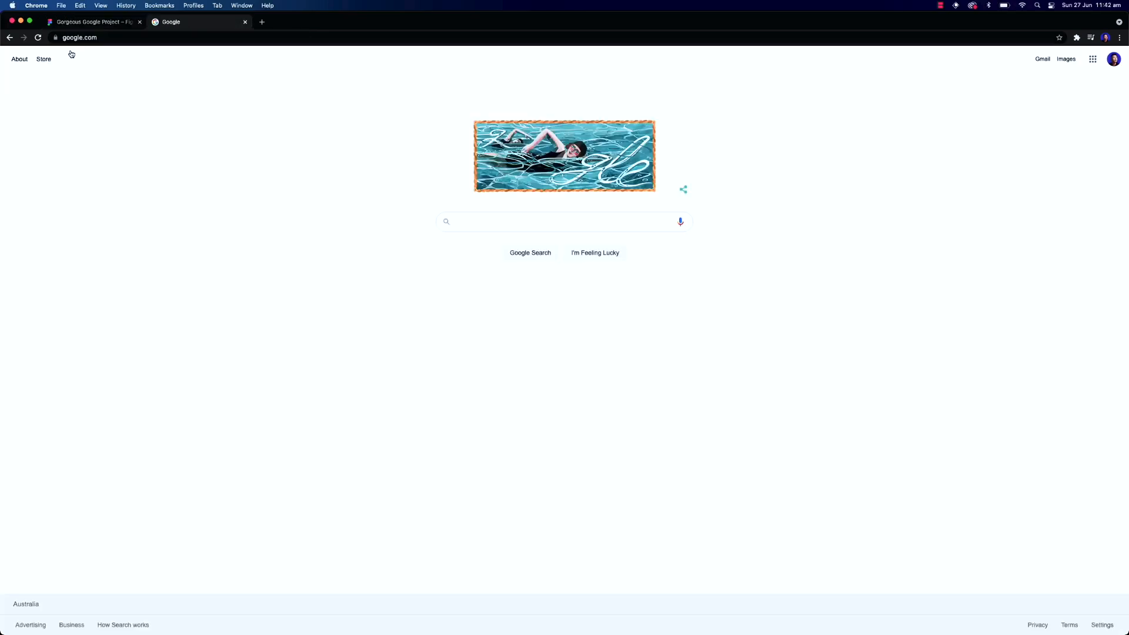
pyautogui.rightClick(44, 60)
pyautogui.click(62, 168)
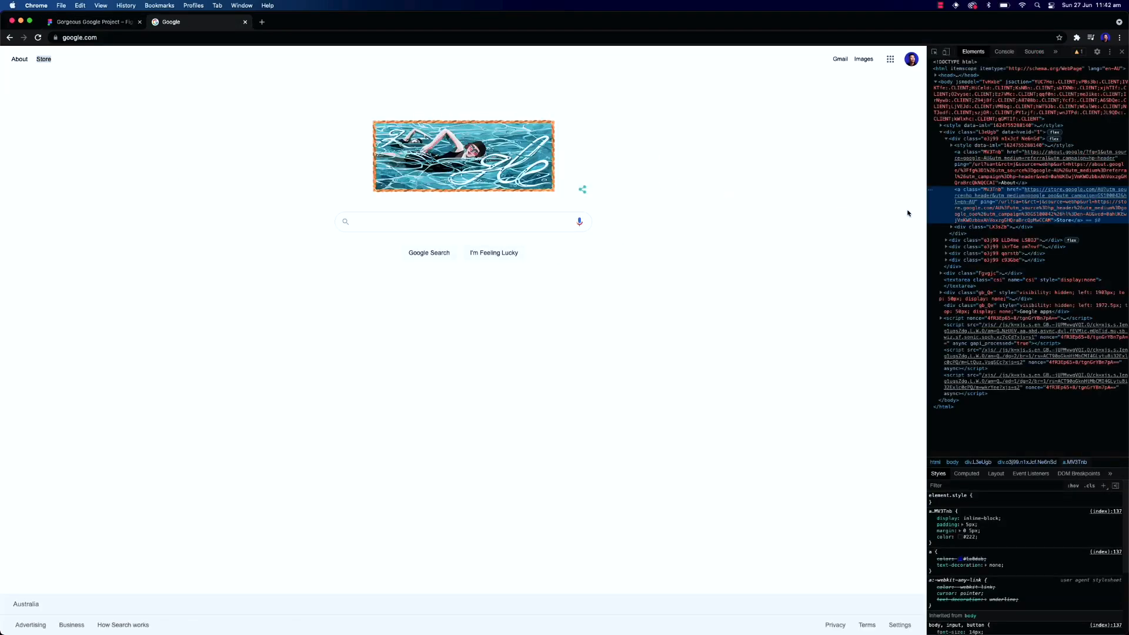
pyautogui.click(966, 140)
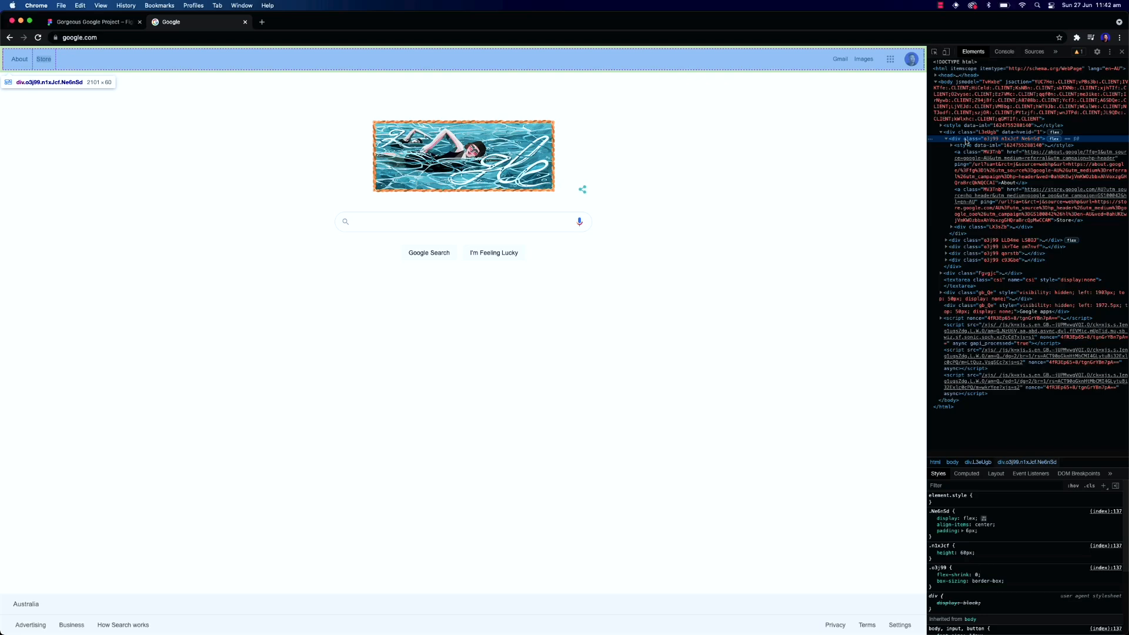
pyautogui.click(91, 22)
pyautogui.click(204, 24)
pyautogui.click(62, 23)
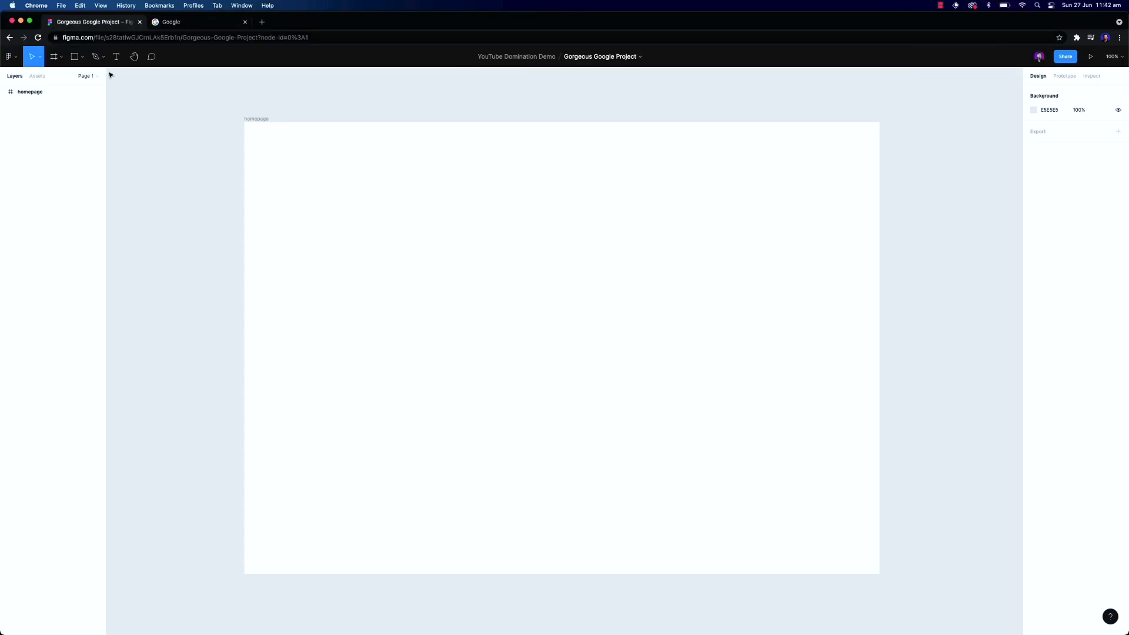
# Draw a full-width frame across the top of the homepage frame and set its height to 60
pyautogui.click(253, 138)
pyautogui.press('f')
pyautogui.moveTo(244, 122); pyautogui.dragTo(879, 153)
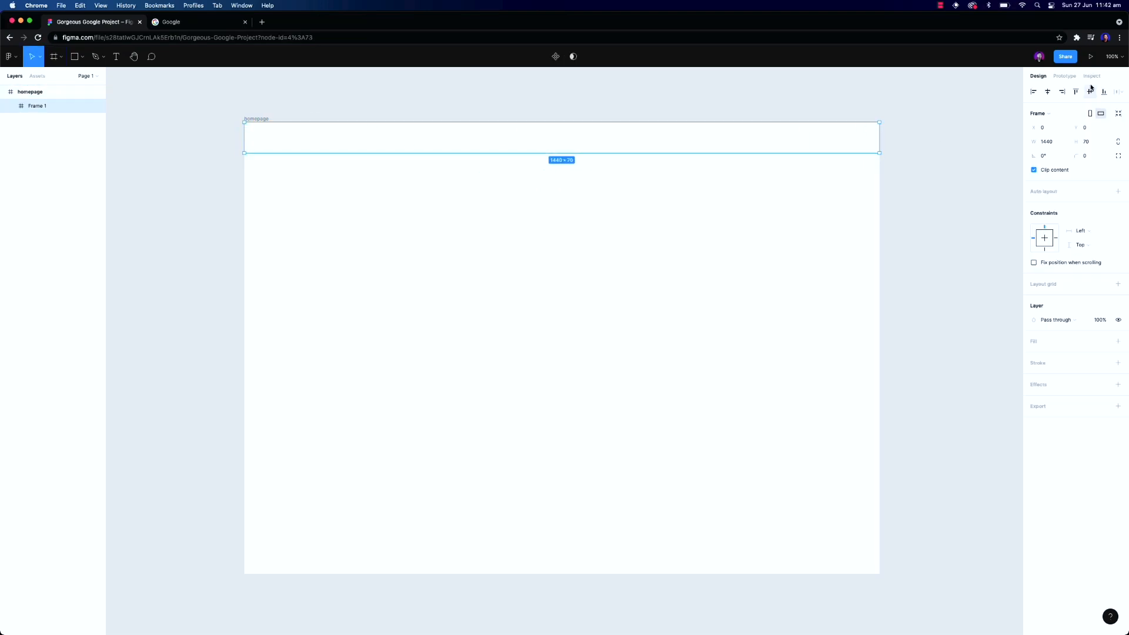
pyautogui.click(1091, 141)
pyautogui.write('60')
pyautogui.press('Return')
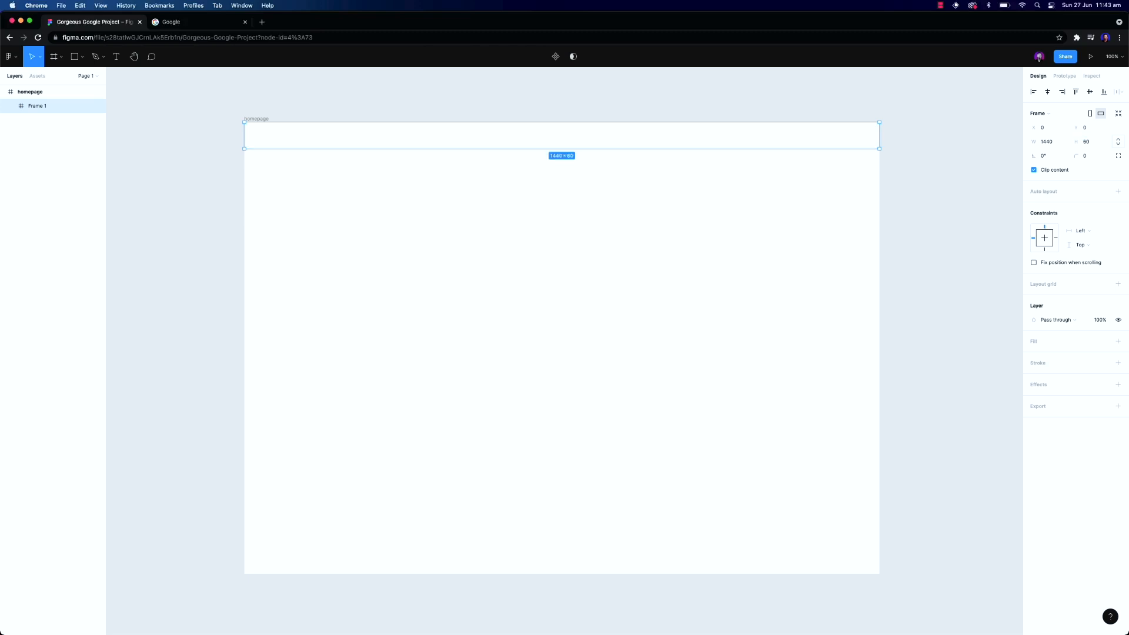
# Add an About text label at the header's left and a duplicated Store label beside it
pyautogui.press('t')
pyautogui.click(261, 140)
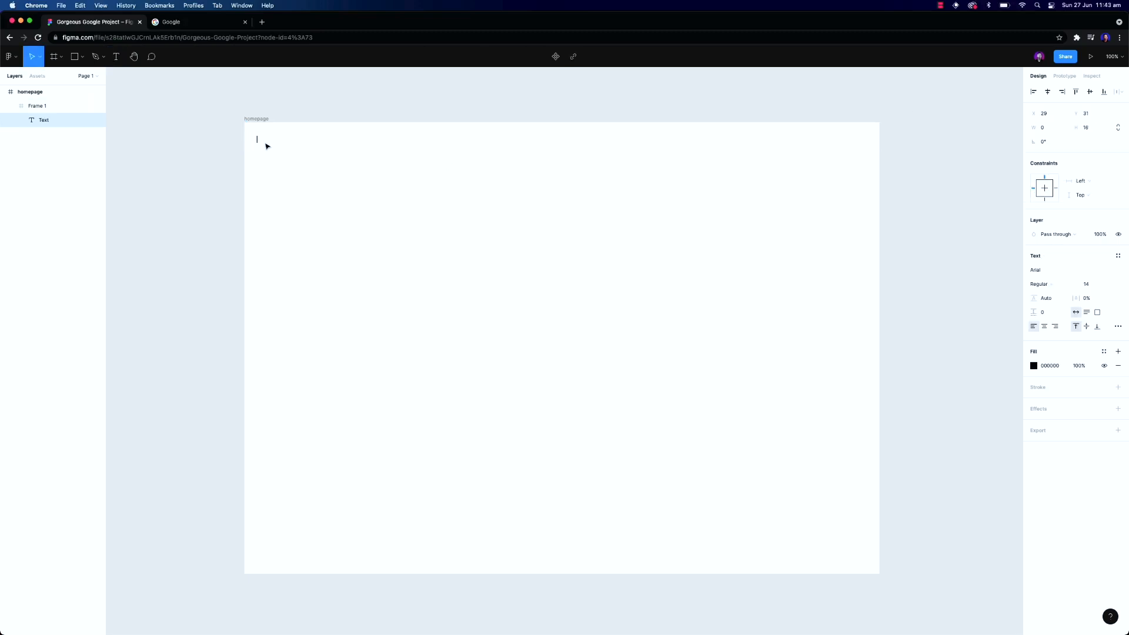
pyautogui.write('About')
pyautogui.press('Escape')
pyautogui.press('super+d')
pyautogui.moveTo(257, 143); pyautogui.dragTo(290, 142)
pyautogui.doubleClick(290, 142)
pyautogui.write('Store')
pyautogui.press('Escape')
# Rename the top frame header
pyautogui.doubleClick(28, 107)
pyautogui.write('header')
pyautogui.press('Return')
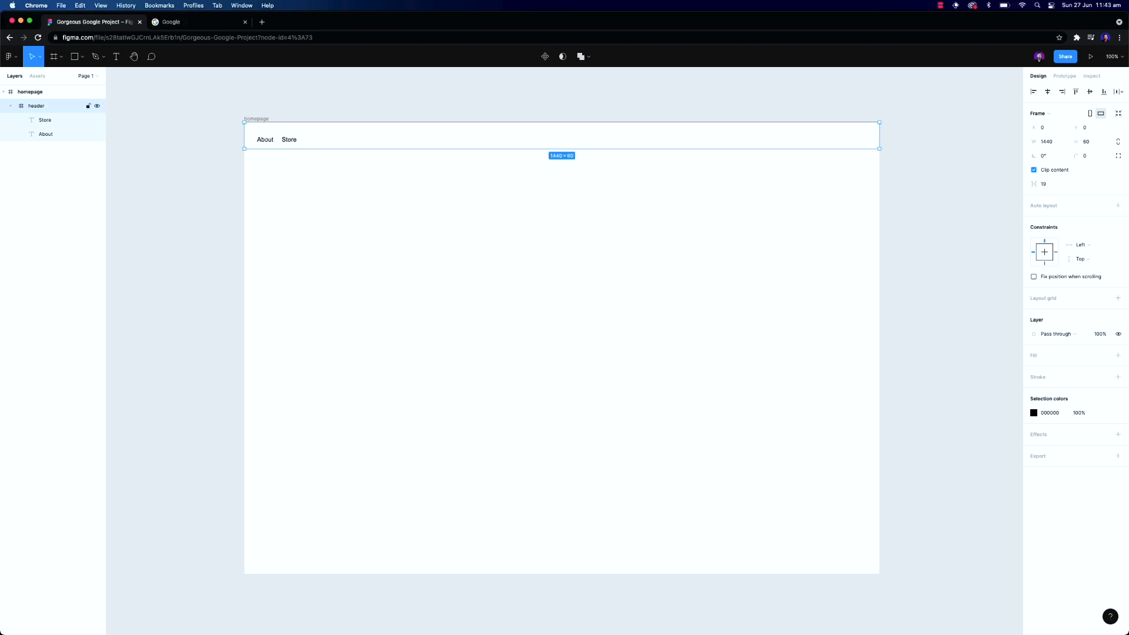
# Wrap the About and Store labels in an auto layout with 16 spacing between items
pyautogui.click(39, 119)
pyautogui.keyDown('shift'); pyautogui.click(56, 134); pyautogui.keyUp('shift')
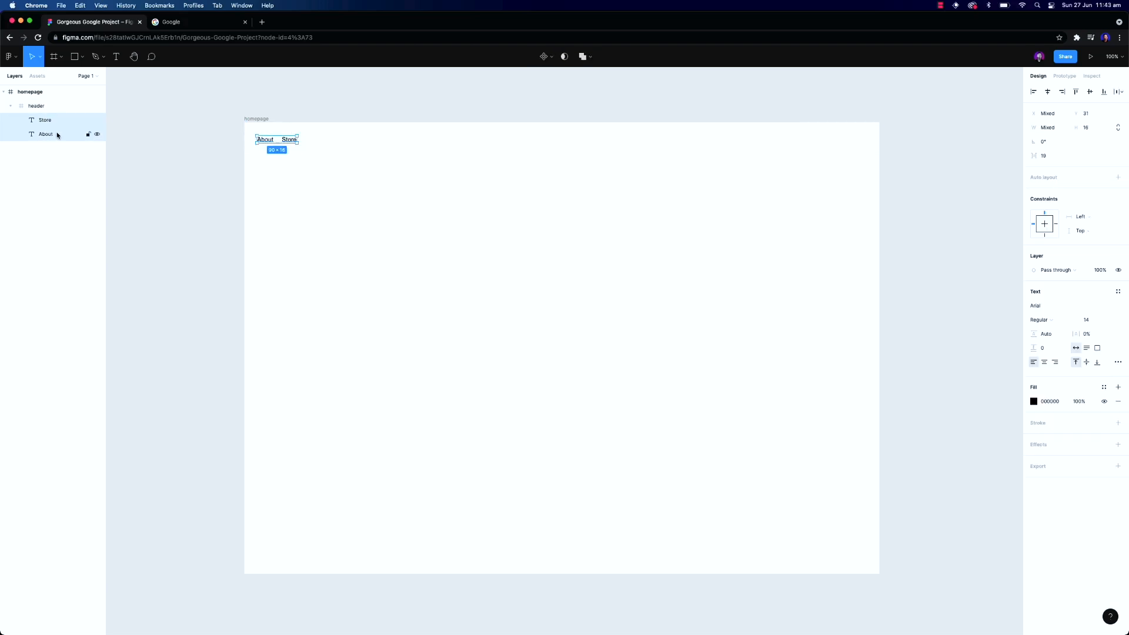
pyautogui.hotkey('shift', 'a')
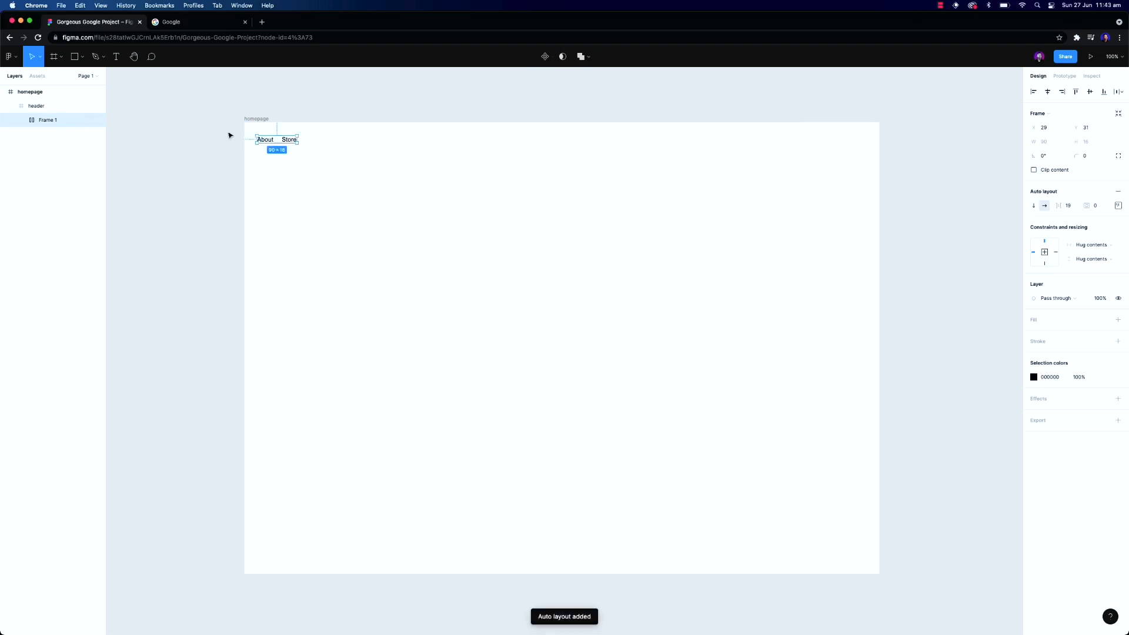
pyautogui.click(1063, 205)
pyautogui.write('16')
pyautogui.press('Return')
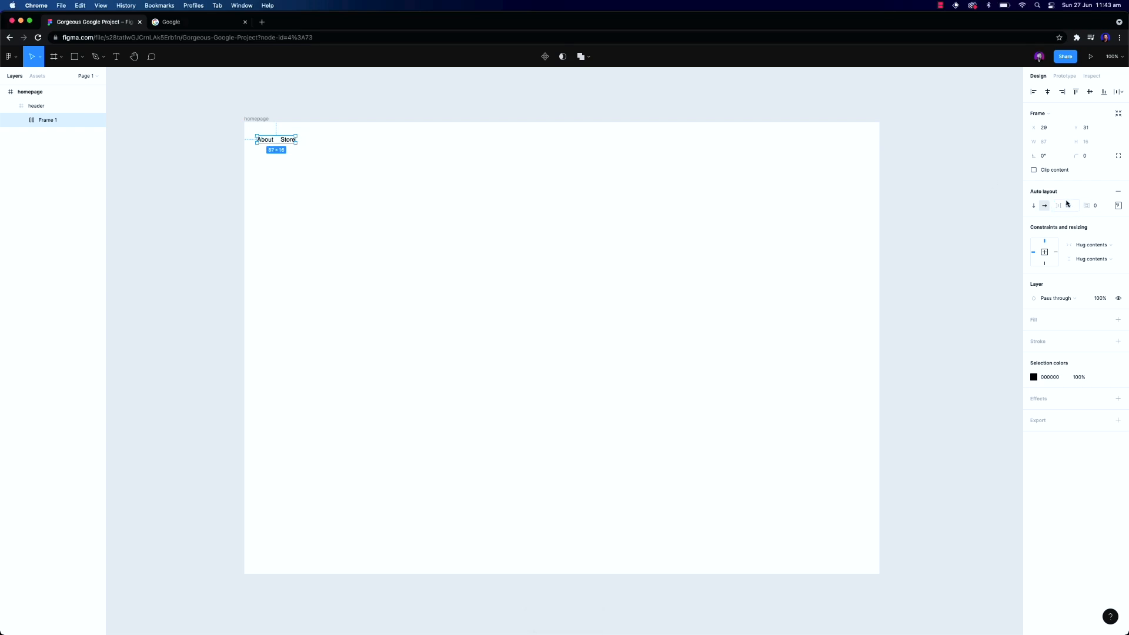
# Rename the auto layout group header__links
pyautogui.doubleClick(48, 121)
pyautogui.write('header__links')
pyautogui.press('Return')
# Center the link group vertically in the header and nudge it to x 32
pyautogui.click(1089, 93)
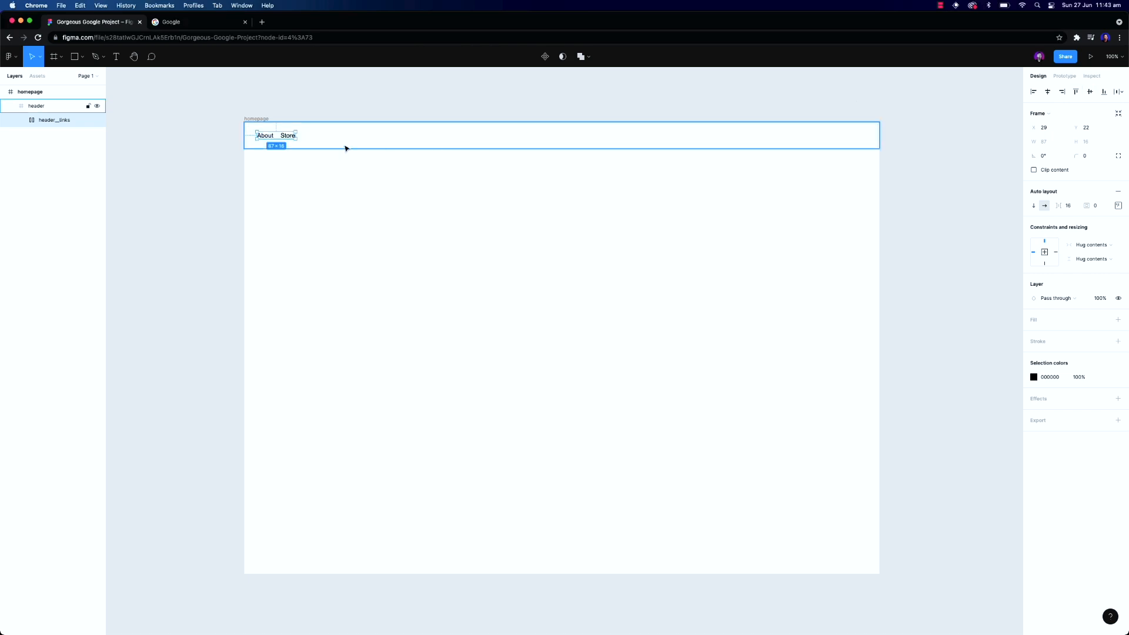
pyautogui.press('Right')
pyautogui.press('Right')
pyautogui.press('Right')
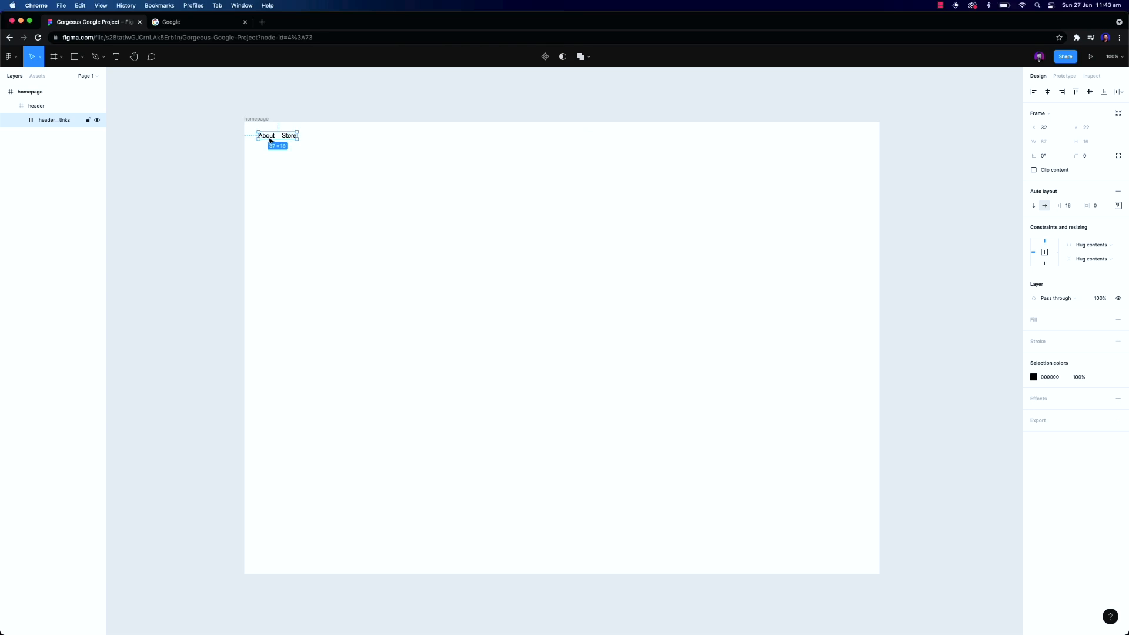
# Duplicate the link group to the header's right end at x 1272 and relabel its texts Gmail and Images
pyautogui.moveTo(273, 139); pyautogui.dragTo(819, 146)
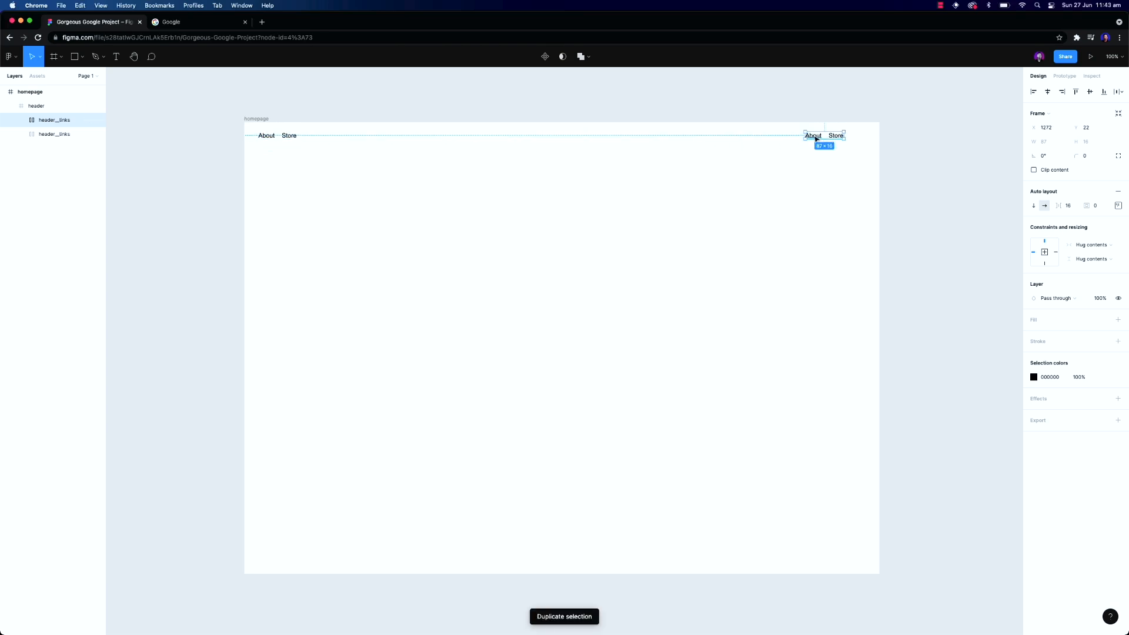
pyautogui.doubleClick(812, 136)
pyautogui.doubleClick(812, 135)
pyautogui.write('Gmail')
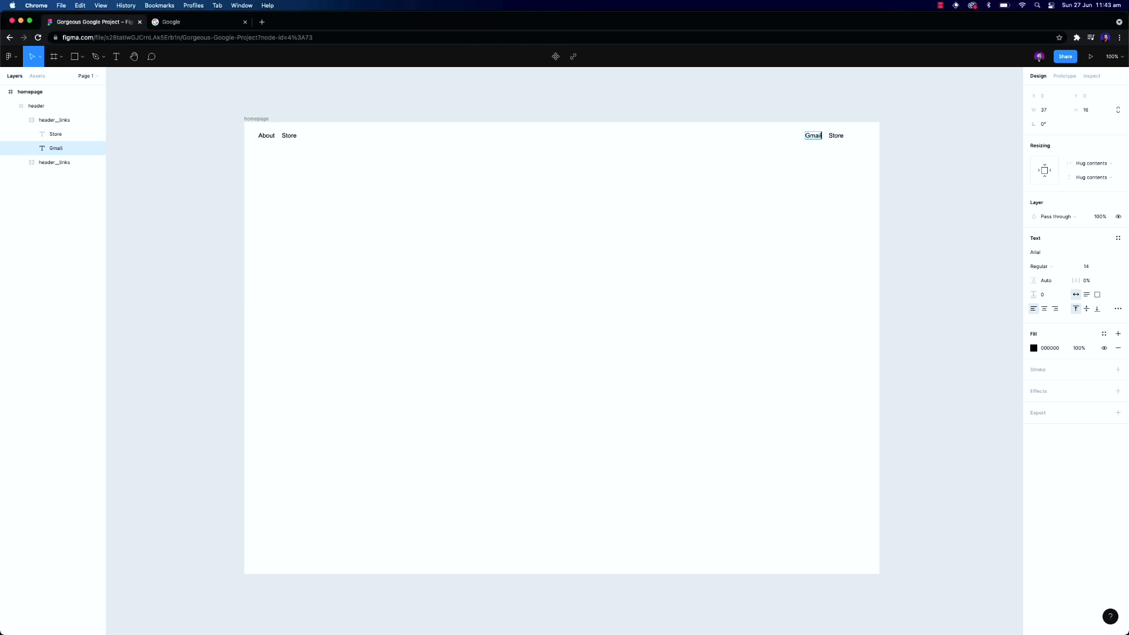
pyautogui.doubleClick(835, 135)
pyautogui.write('Images')
pyautogui.press('Escape')
# Copy the Google apps grid icon's SVG element from the developer tools and paste it into the right link group
pyautogui.click(217, 22)
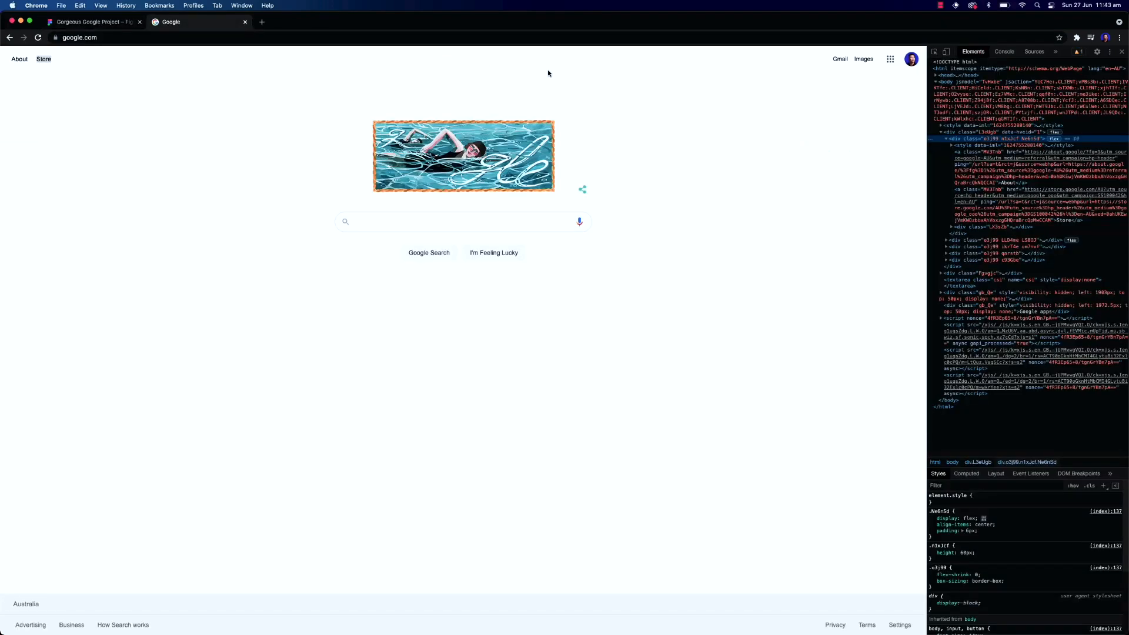
pyautogui.rightClick(891, 62)
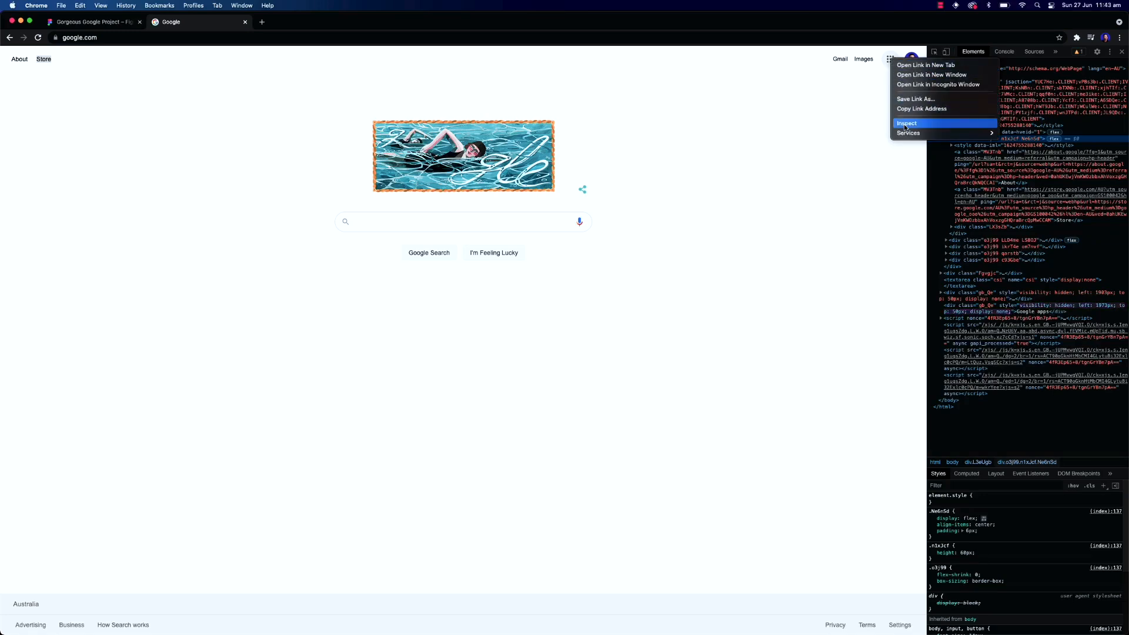
pyautogui.click(906, 125)
pyautogui.click(1012, 321)
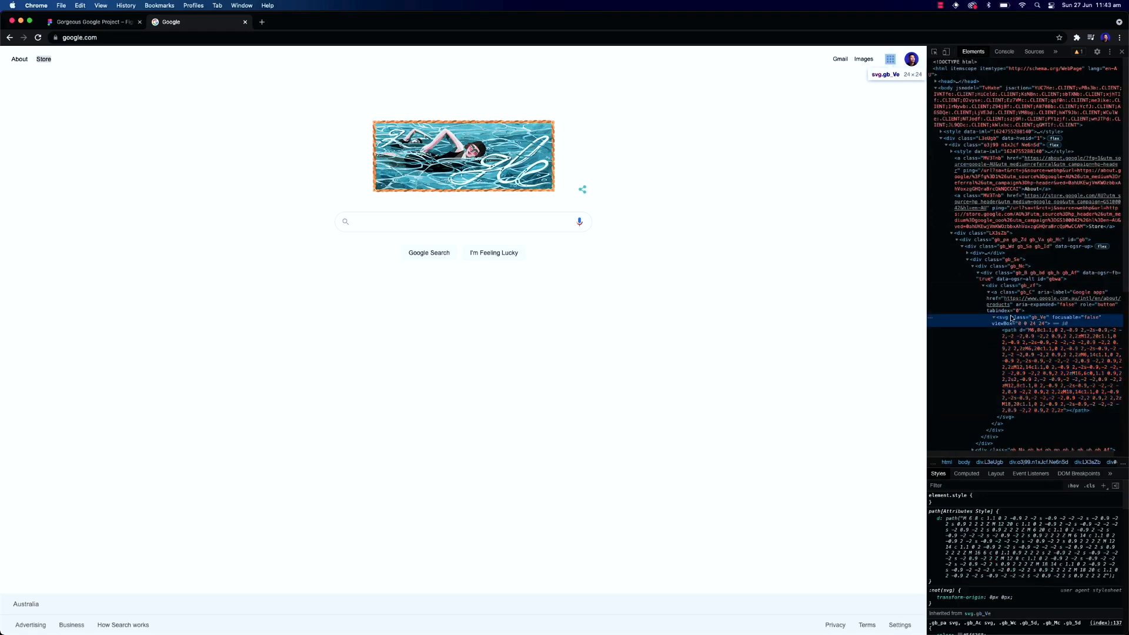
pyautogui.click(994, 320)
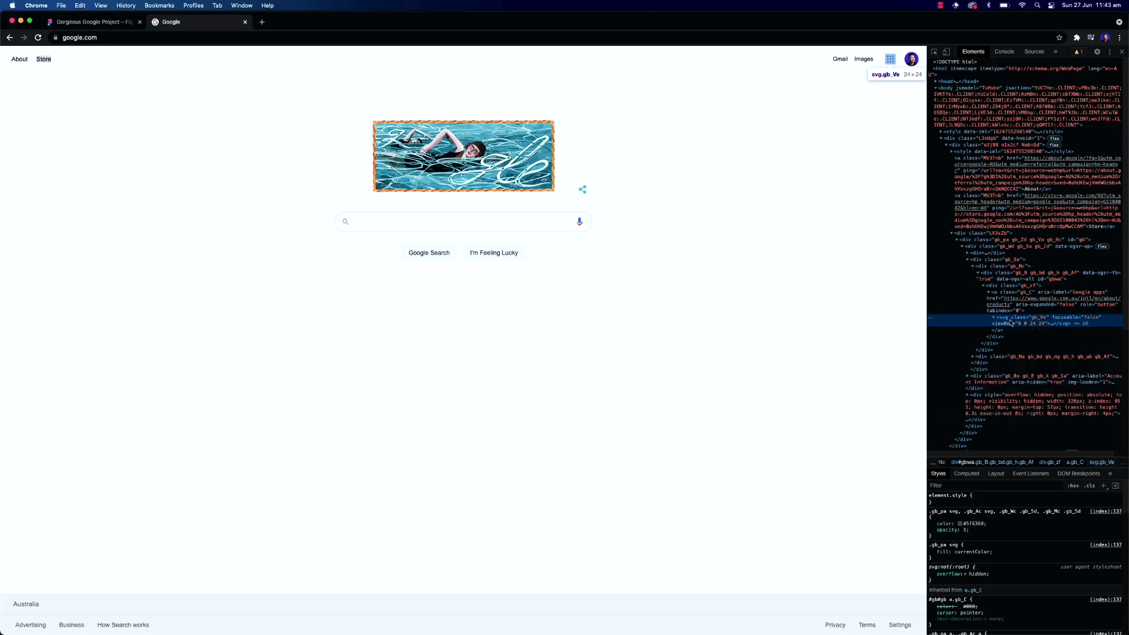
pyautogui.rightClick(1005, 319)
pyautogui.click(1027, 332)
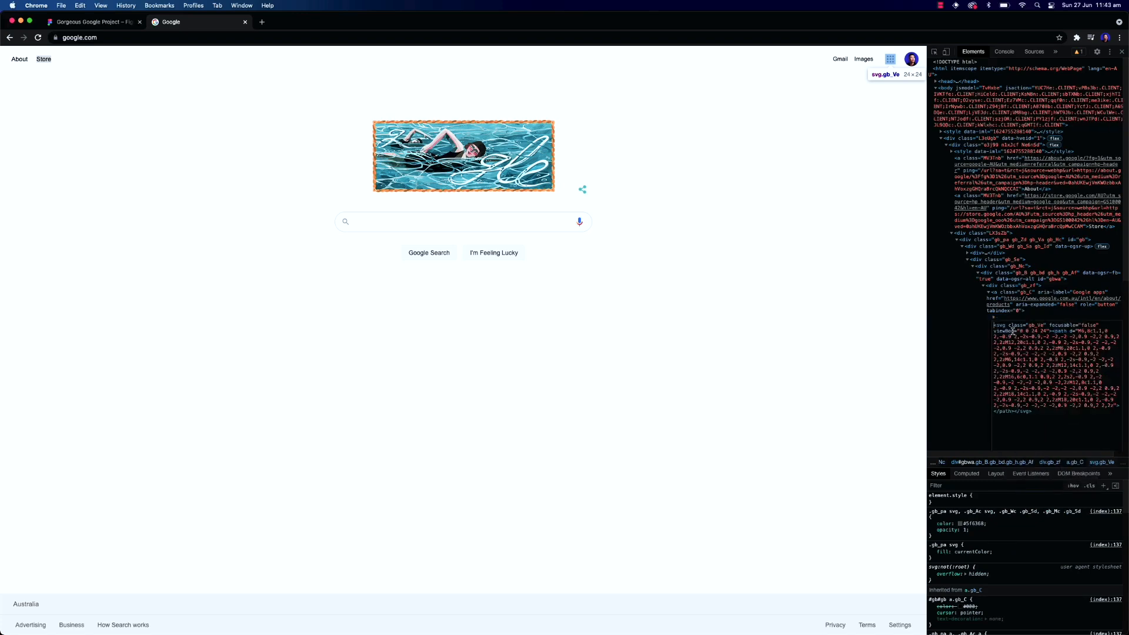
pyautogui.click(117, 24)
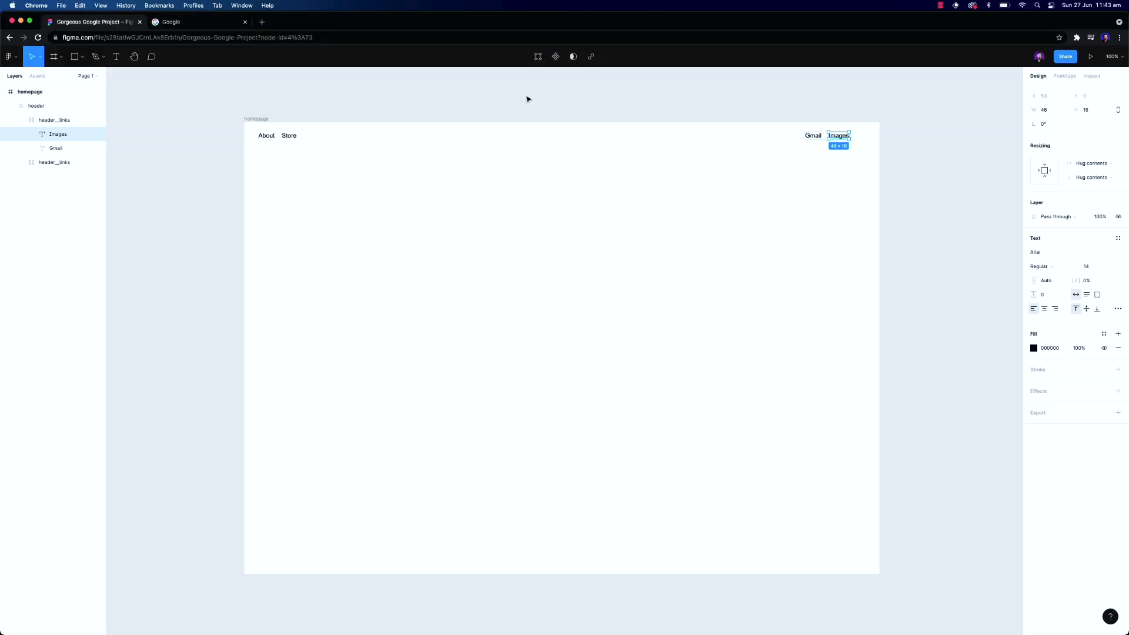
pyautogui.press('super+v')
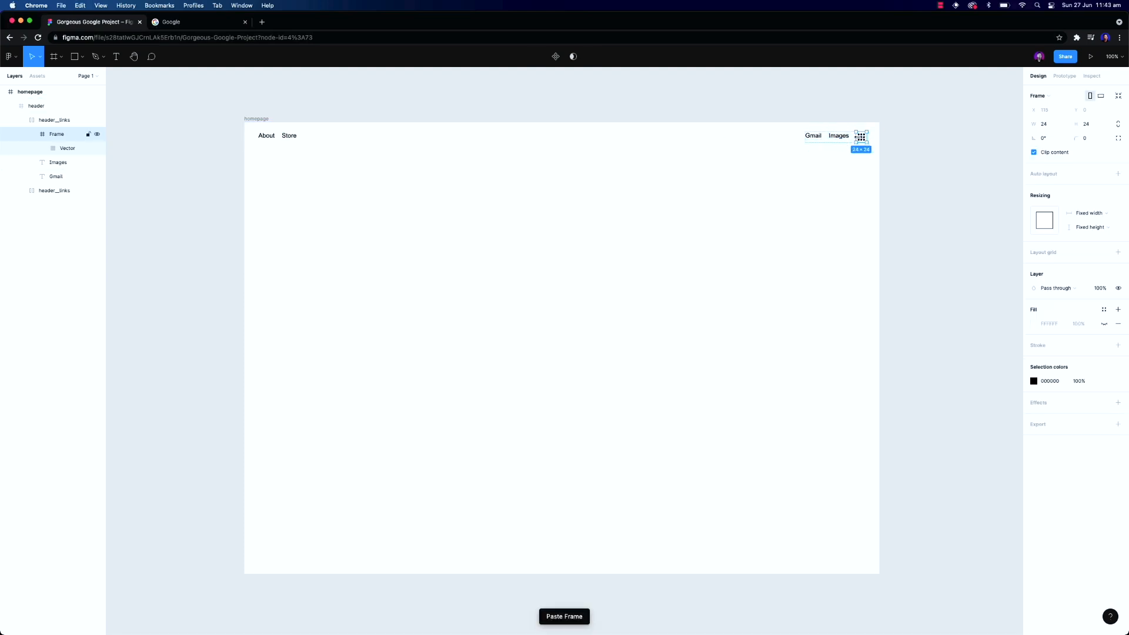
# Copy the Google account avatar image and paste it at the end of the right link group
pyautogui.click(198, 21)
pyautogui.rightClick(906, 66)
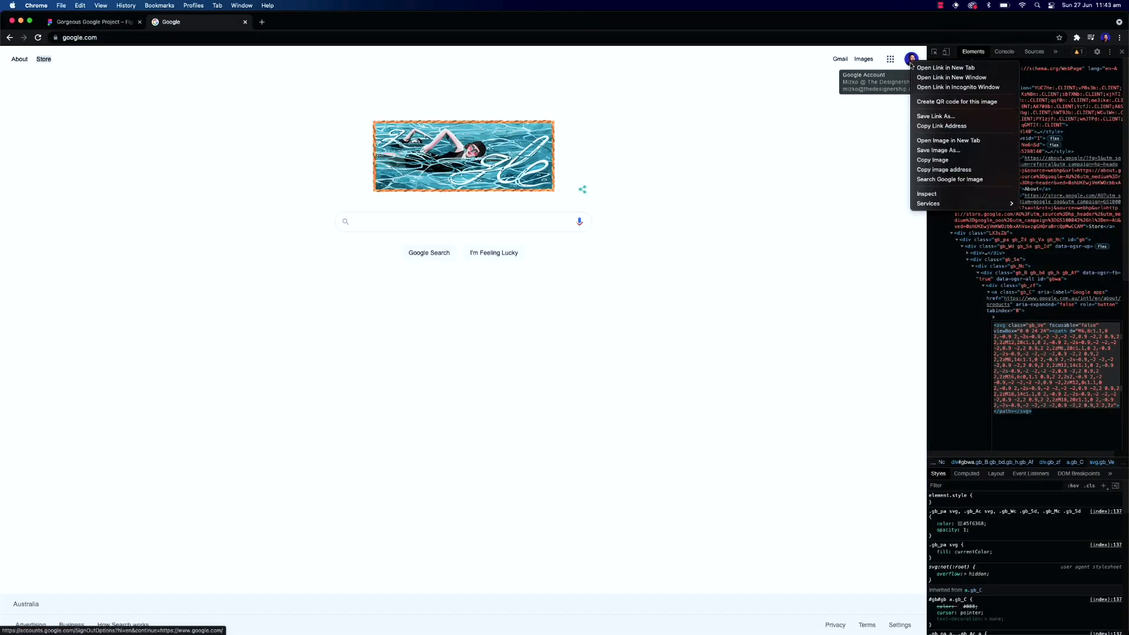
pyautogui.click(929, 161)
pyautogui.click(120, 25)
pyautogui.press('super+v')
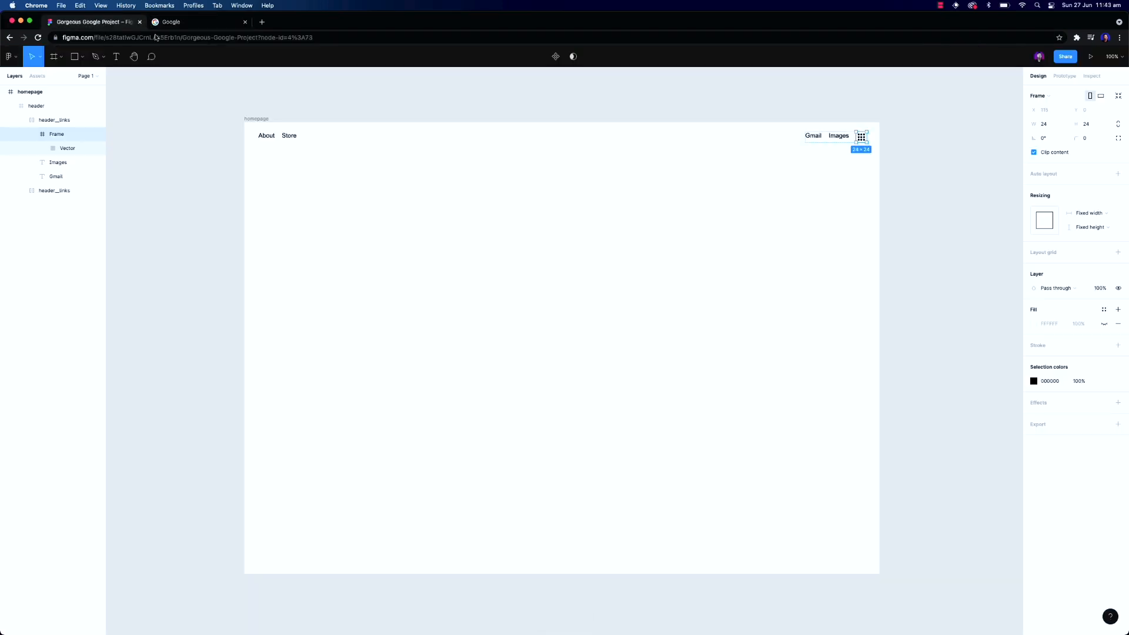
pyautogui.press('super+z')
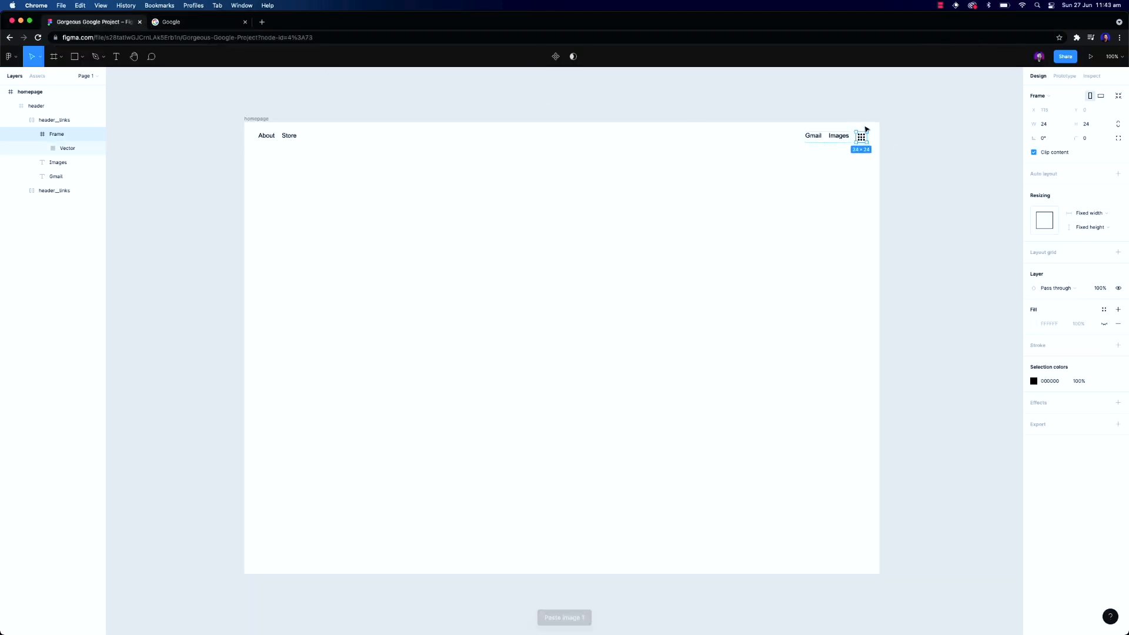
pyautogui.click(59, 120)
pyautogui.press('super+v')
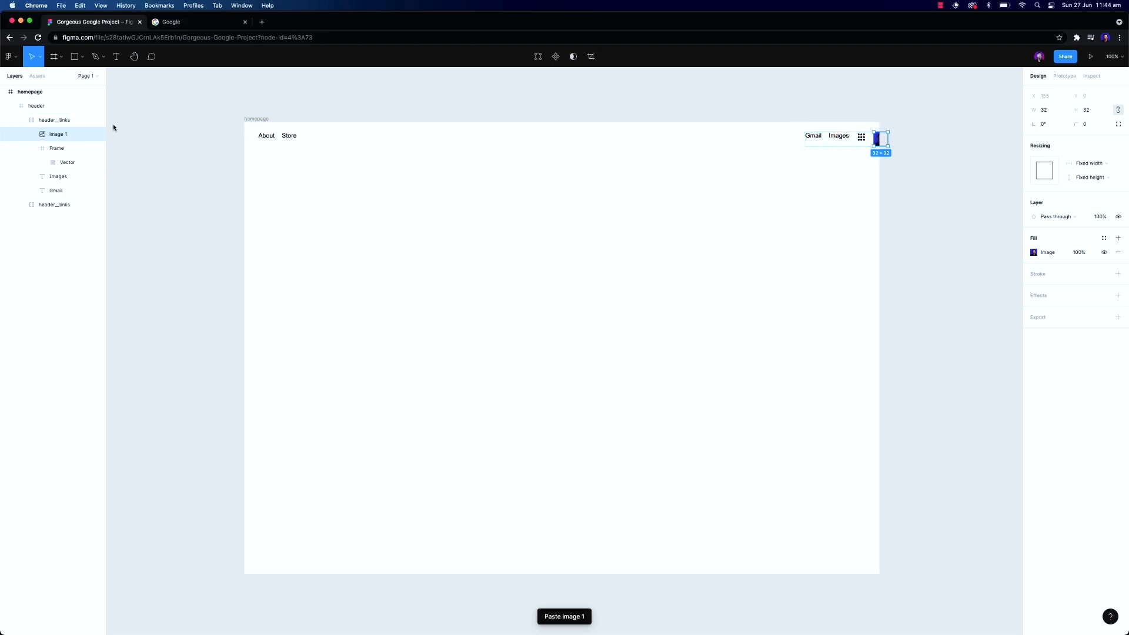
pyautogui.click(40, 120)
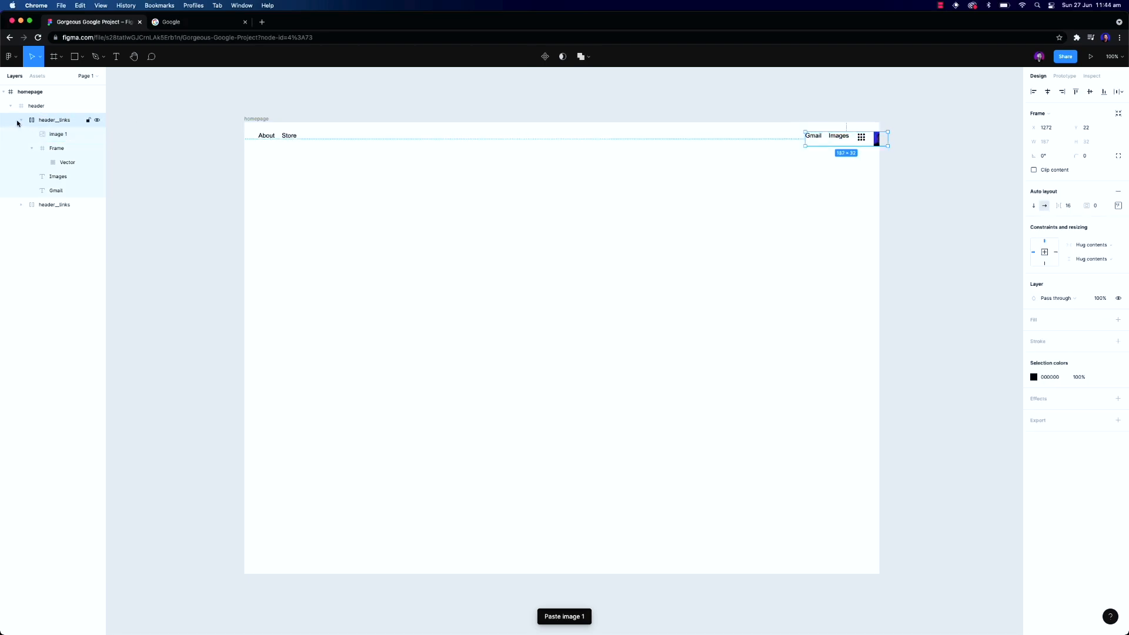
# Rename the right link group layer to header__actions
pyautogui.doubleClick(65, 122)
pyautogui.press('Right')
pyautogui.press('BackSpace')
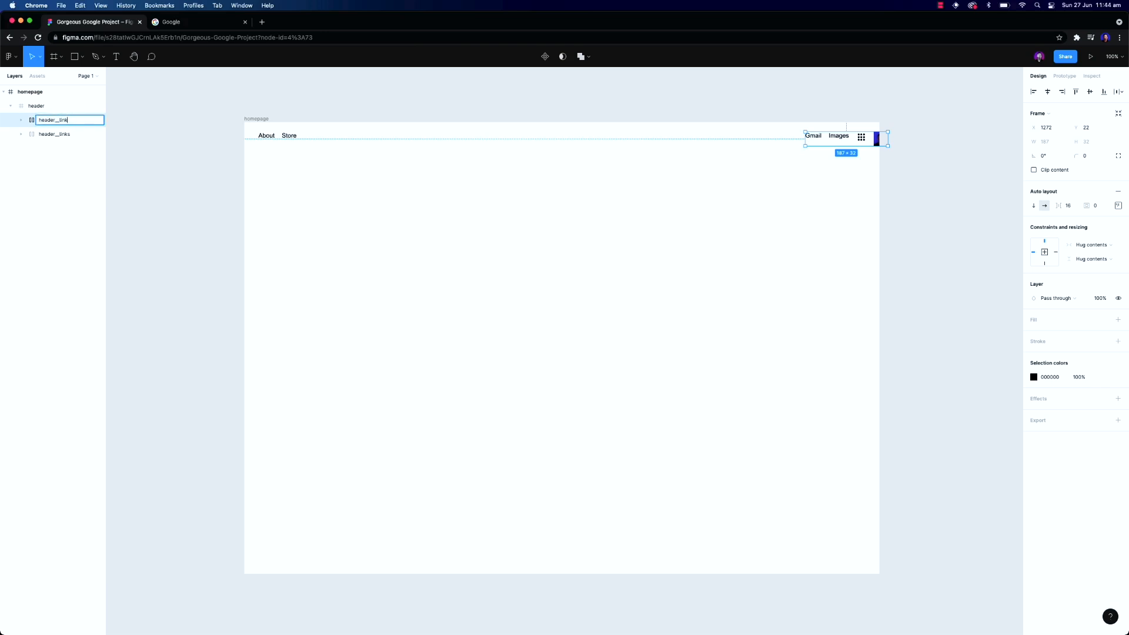
pyautogui.write('ns')
pyautogui.press('Return')
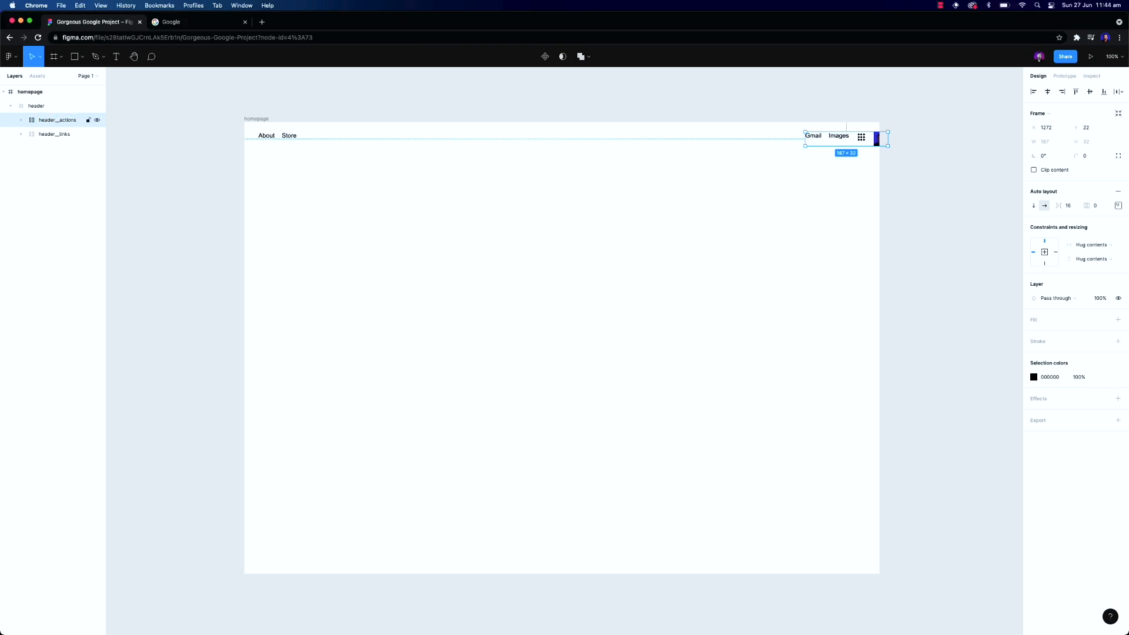
# Center the right link group vertically in the header, align its auto layout contents centrally, and shift it left to x 1221
pyautogui.click(1090, 92)
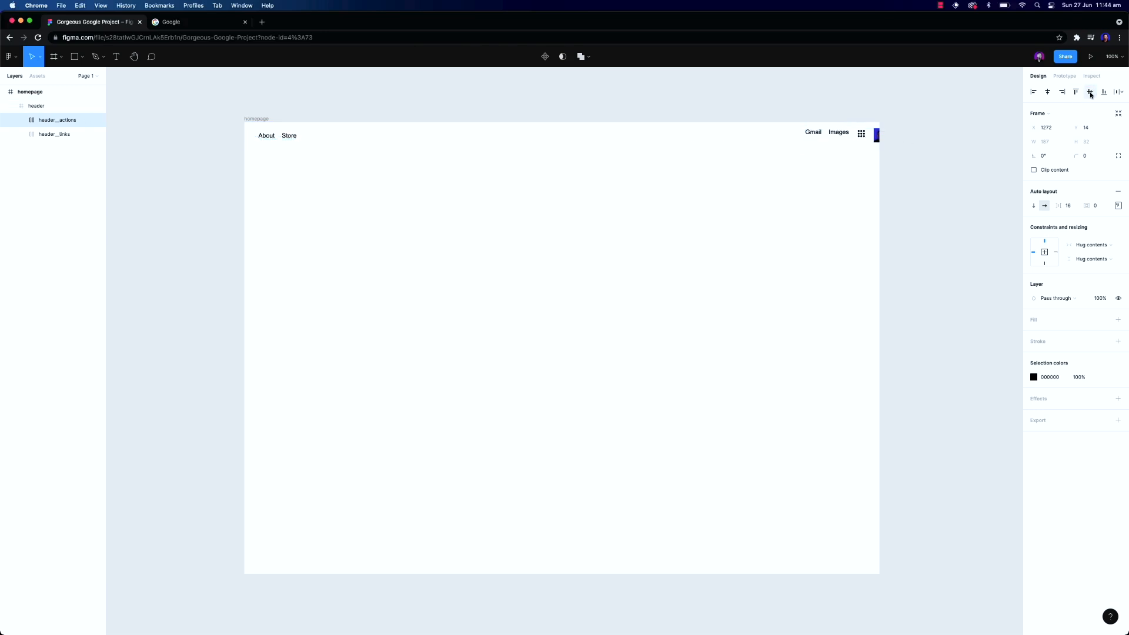
pyautogui.click(1118, 206)
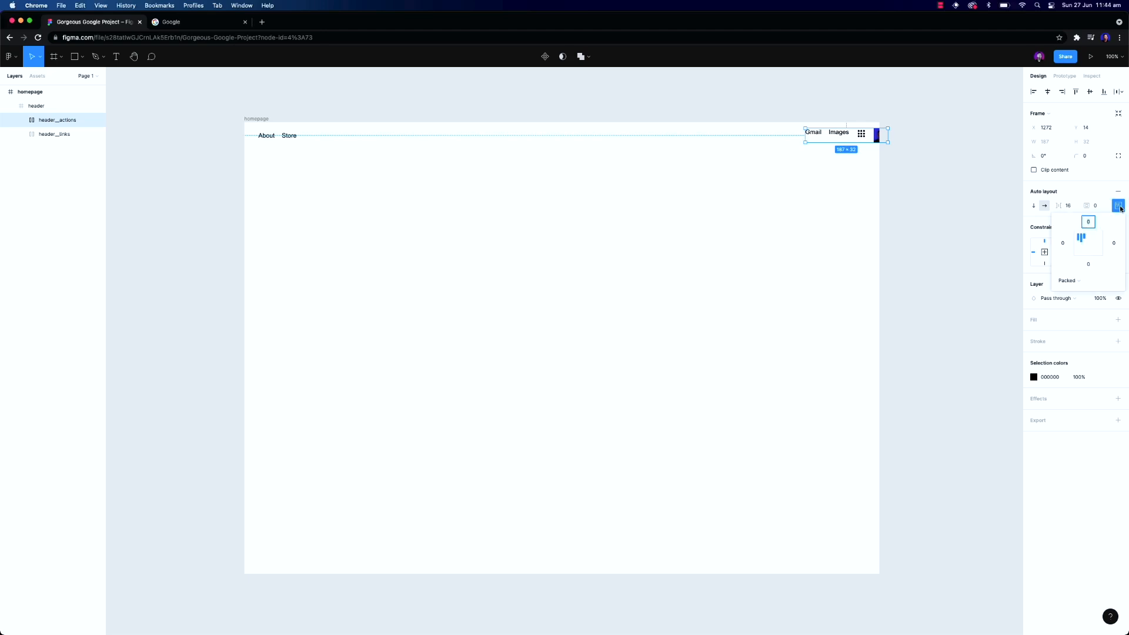
pyautogui.click(1099, 246)
pyautogui.moveTo(874, 140); pyautogui.dragTo(852, 139)
pyautogui.press('alt')
pyautogui.press('Left')
pyautogui.press('Left')
pyautogui.press('Left')
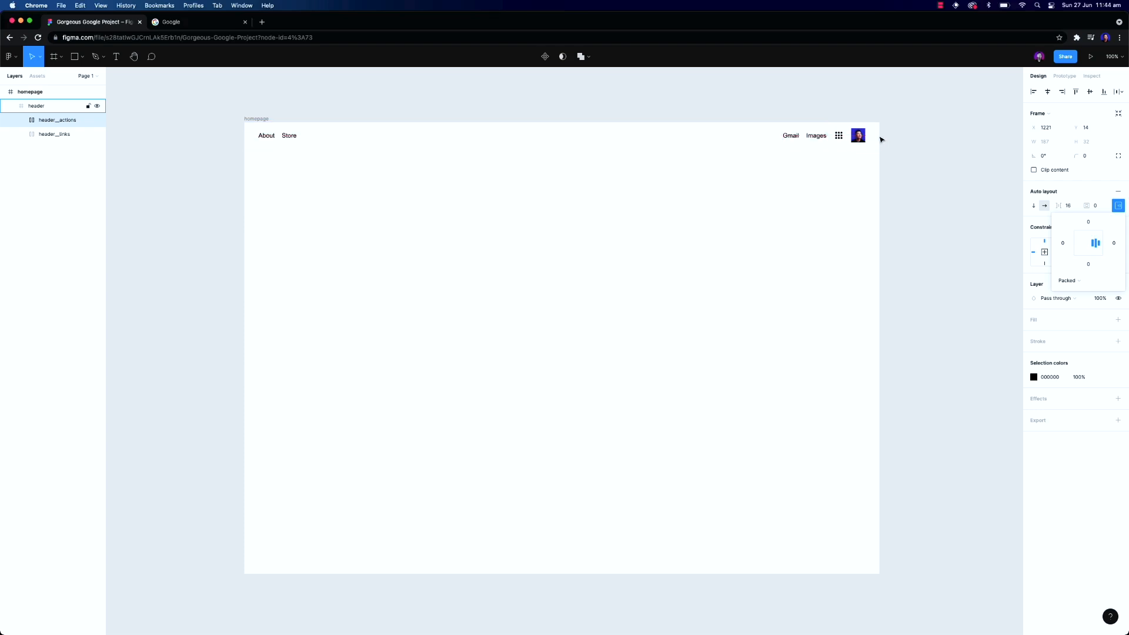
# Set the header frame's horizontal constraint to Left and right
pyautogui.click(889, 139)
pyautogui.click(817, 136)
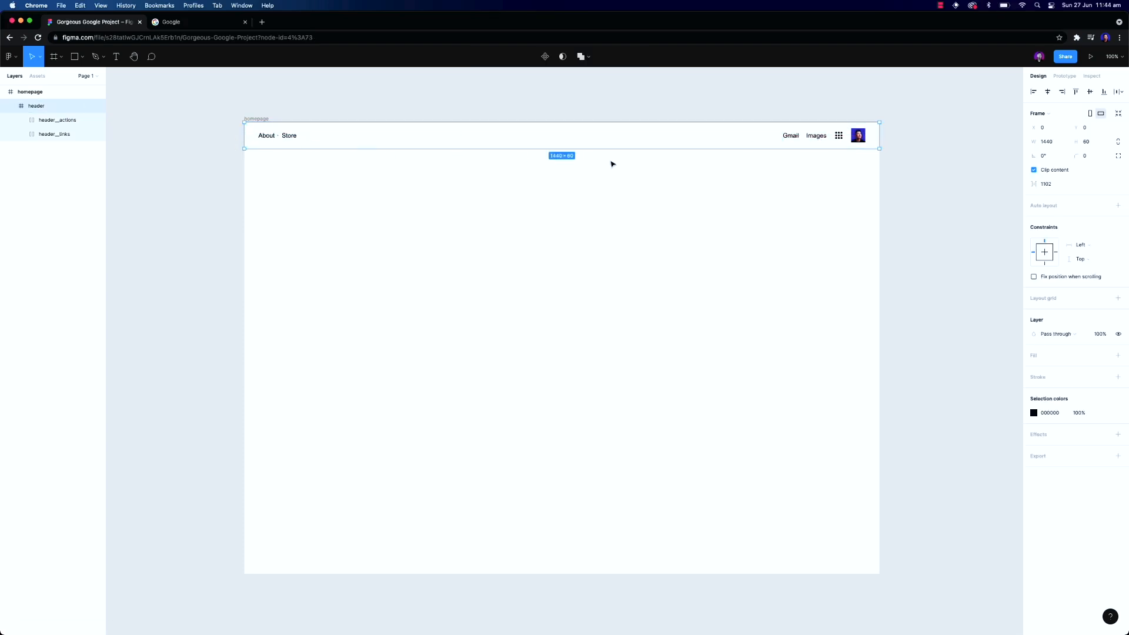
pyautogui.click(1088, 247)
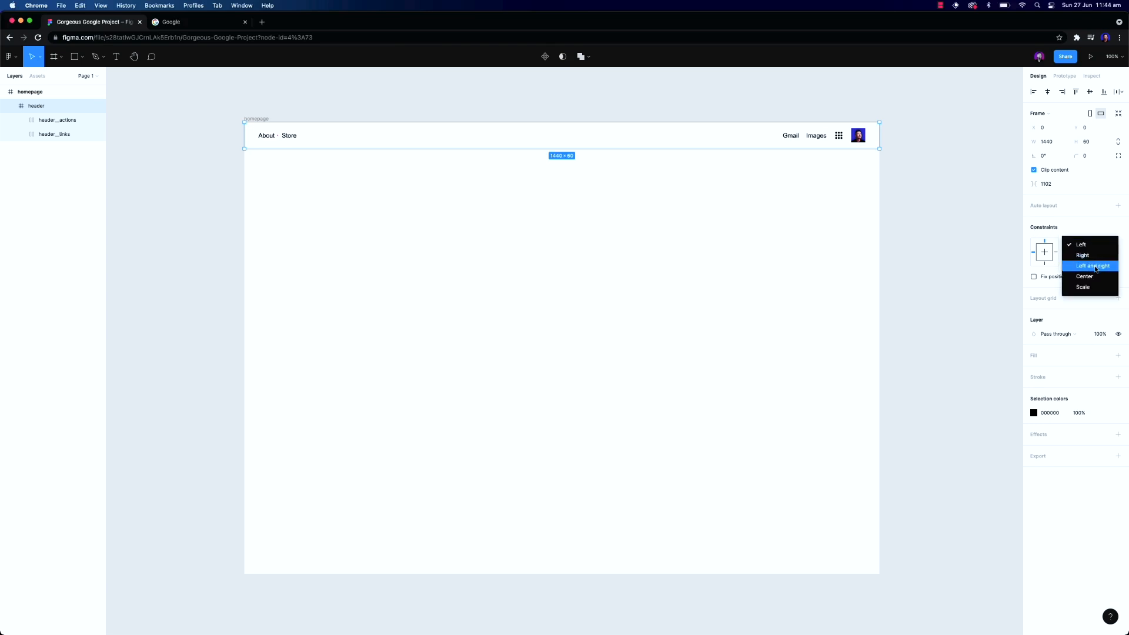
pyautogui.click(1096, 267)
# Resize the homepage frame narrower to test the header's constraints, then undo the resize
pyautogui.click(49, 95)
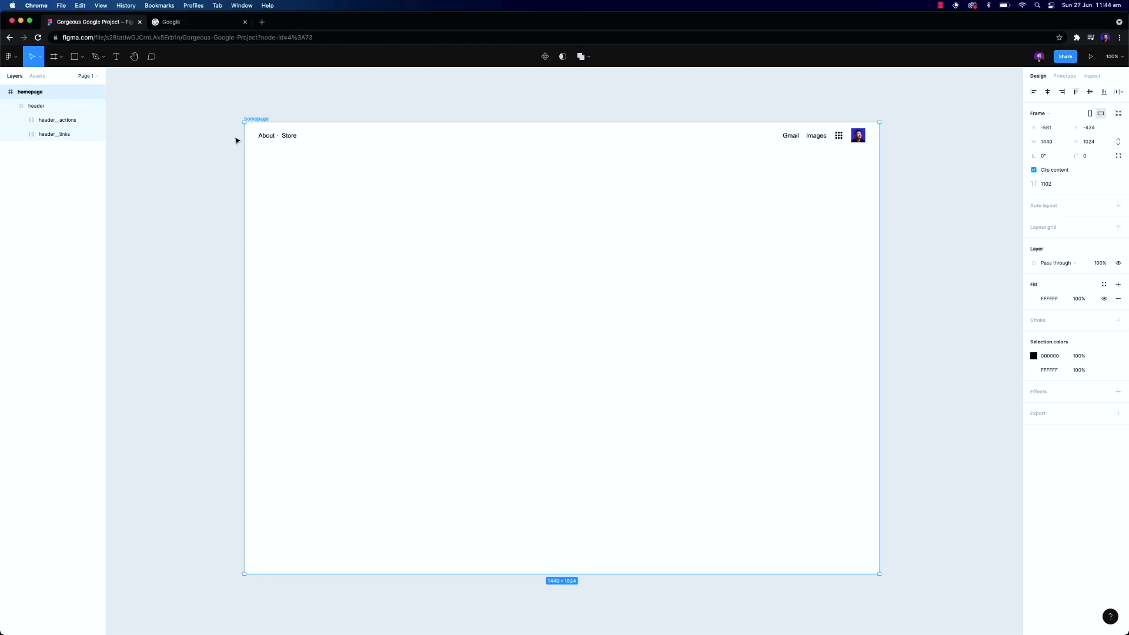
pyautogui.moveTo(880, 291); pyautogui.dragTo(832, 295)
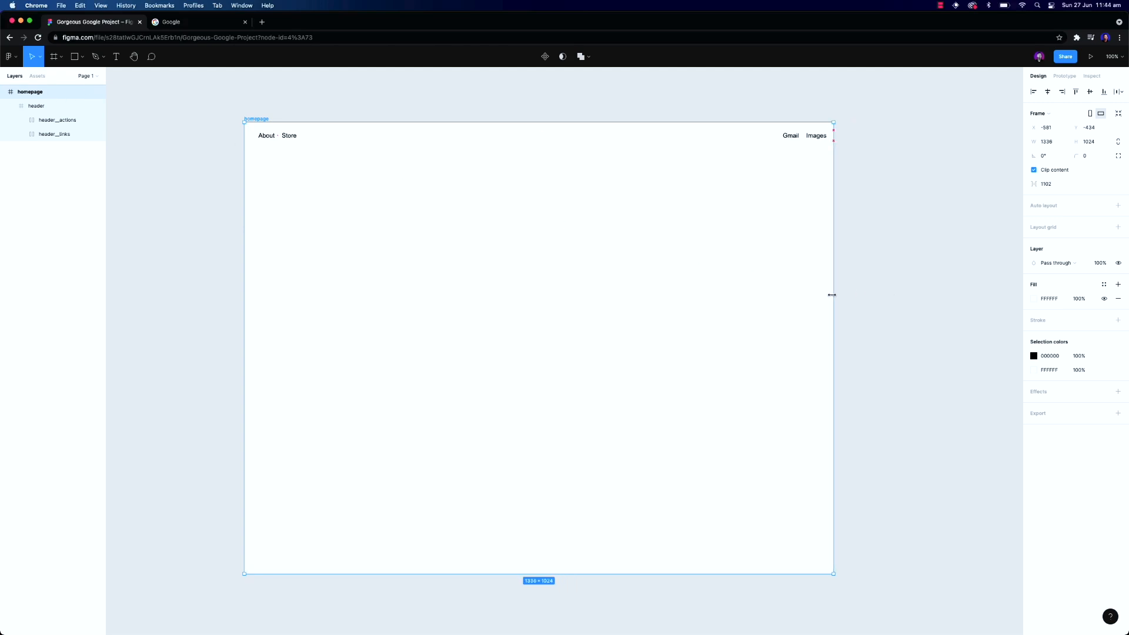
pyautogui.press('super+z')
# Check the header frame's horizontal constraint setting
pyautogui.click(835, 143)
pyautogui.click(1089, 249)
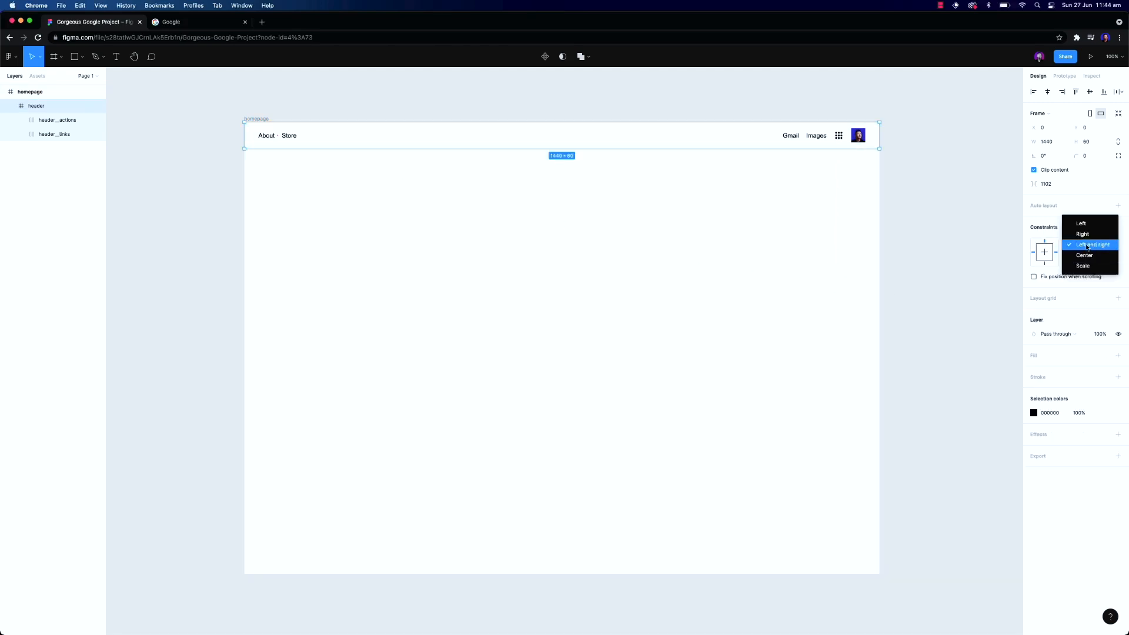
pyautogui.click(950, 228)
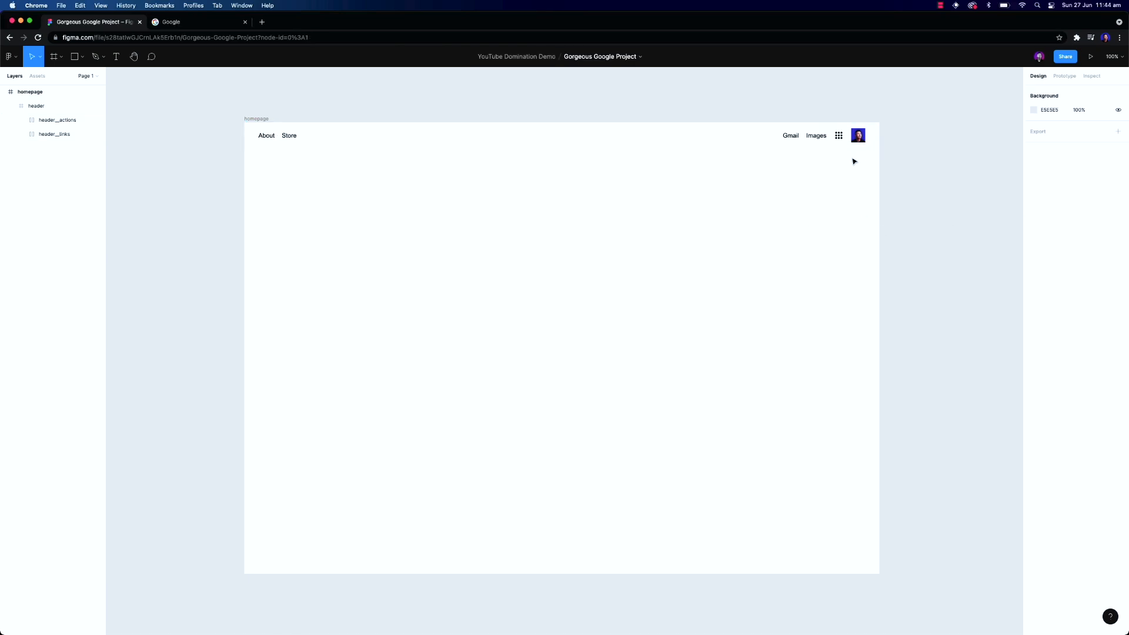
# Check the left link group's horizontal constraint setting
pyautogui.doubleClick(292, 141)
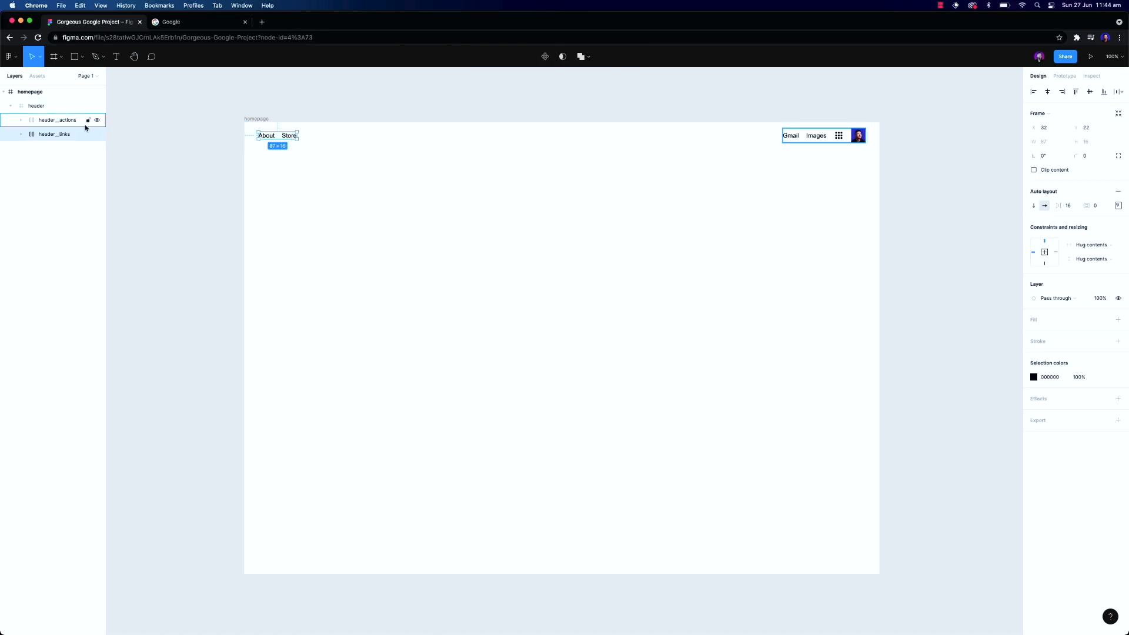
pyautogui.click(1112, 252)
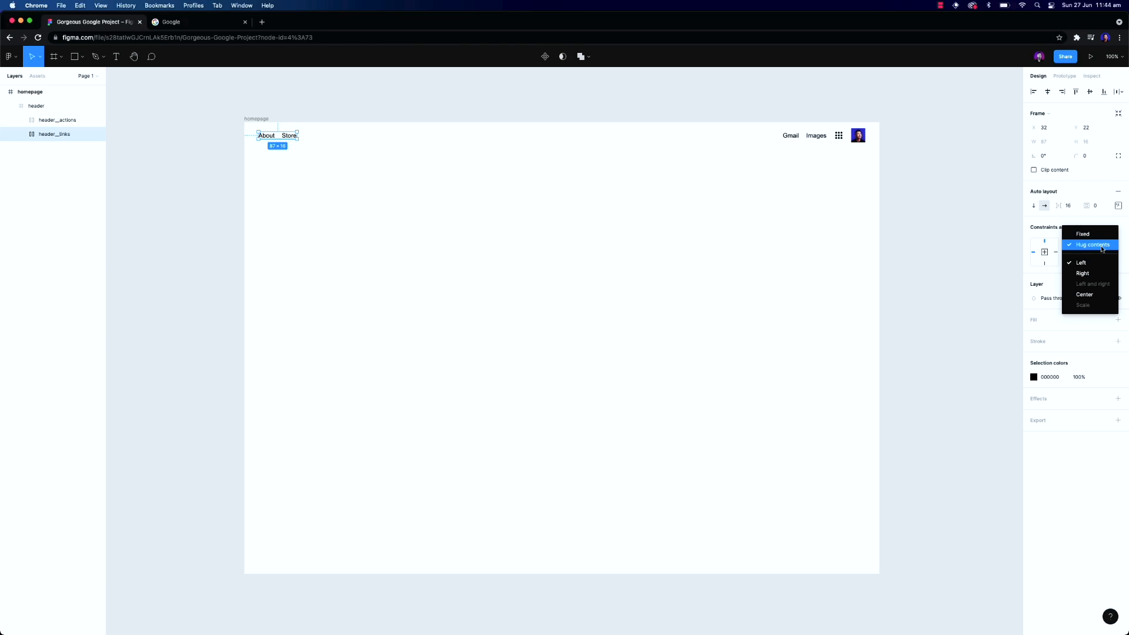
pyautogui.click(897, 227)
# Set the right link group's horizontal constraint to Right
pyautogui.click(856, 137)
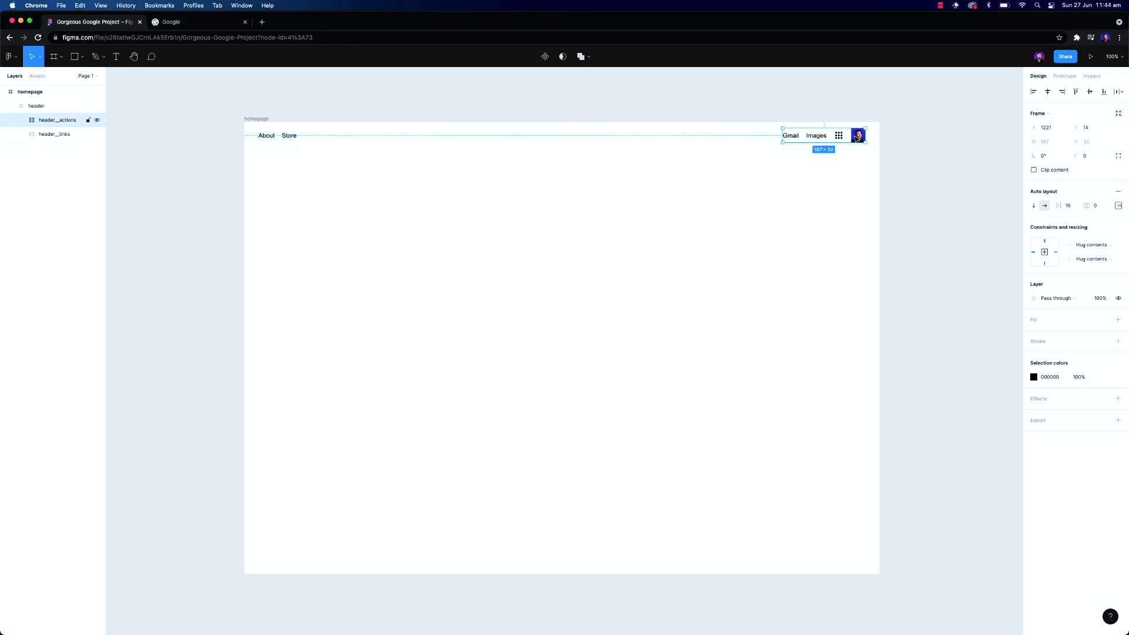
pyautogui.click(1112, 248)
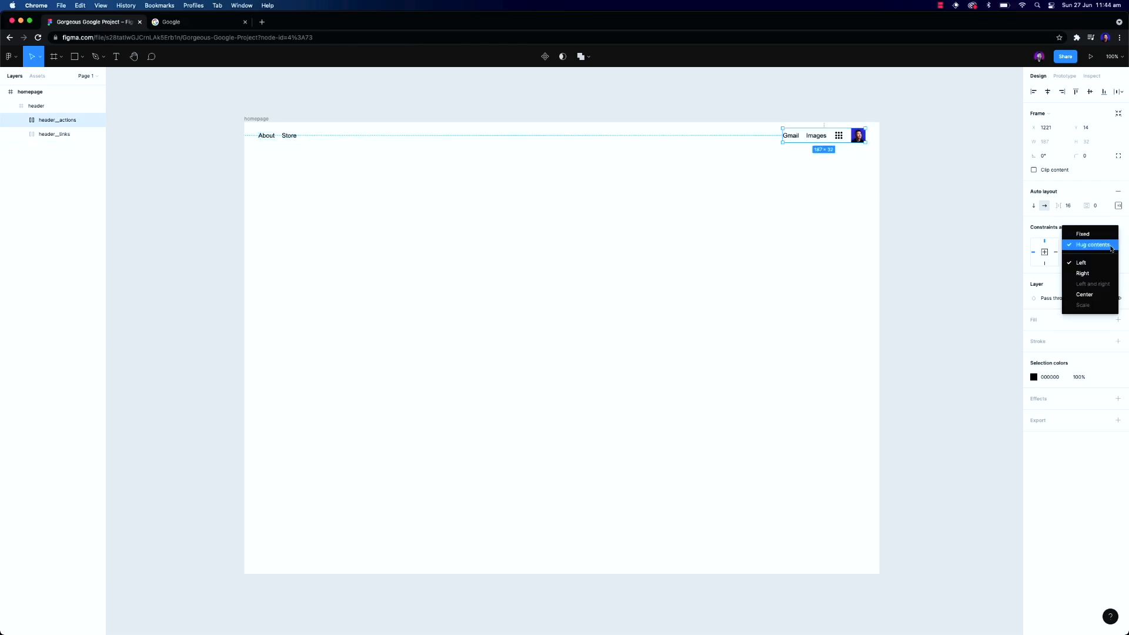
pyautogui.click(1104, 276)
pyautogui.click(927, 221)
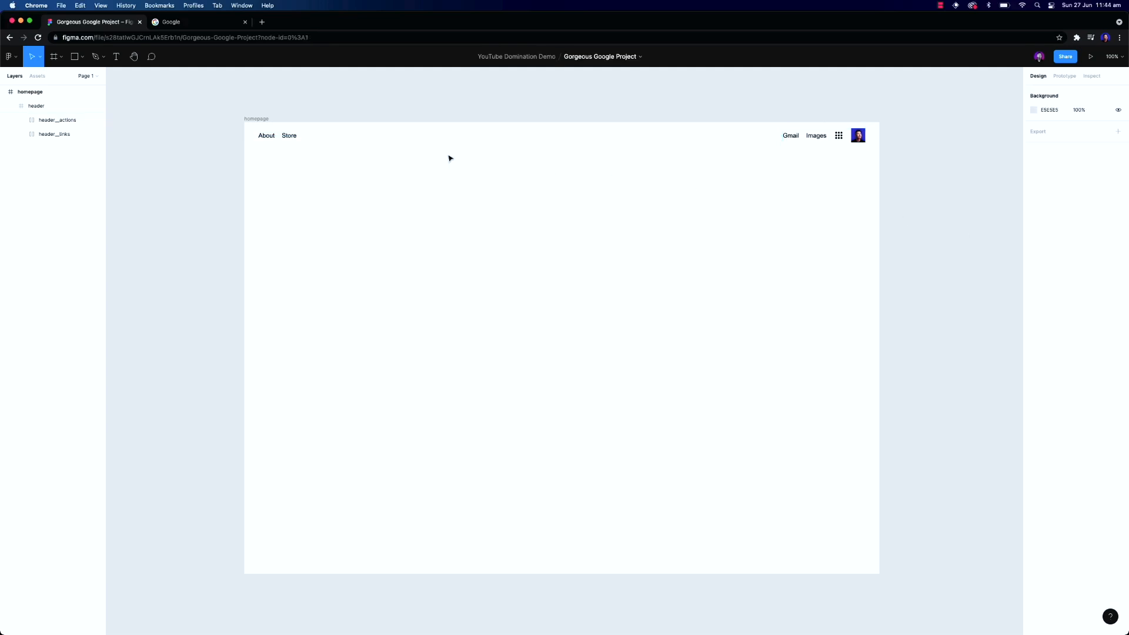
pyautogui.click(250, 122)
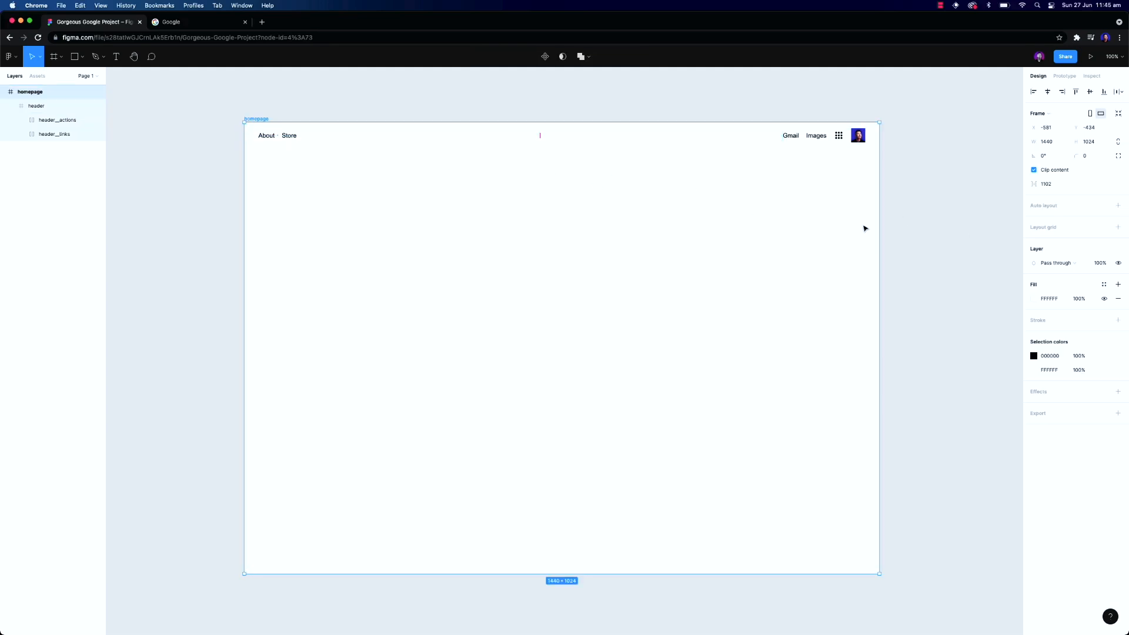
pyautogui.moveTo(879, 225)
pyautogui.mouseDown()
pyautogui.moveTo(640, 221)
pyautogui.moveTo(878, 237)
pyautogui.mouseUp()
pyautogui.click(652, 140)
pyautogui.click(653, 179)
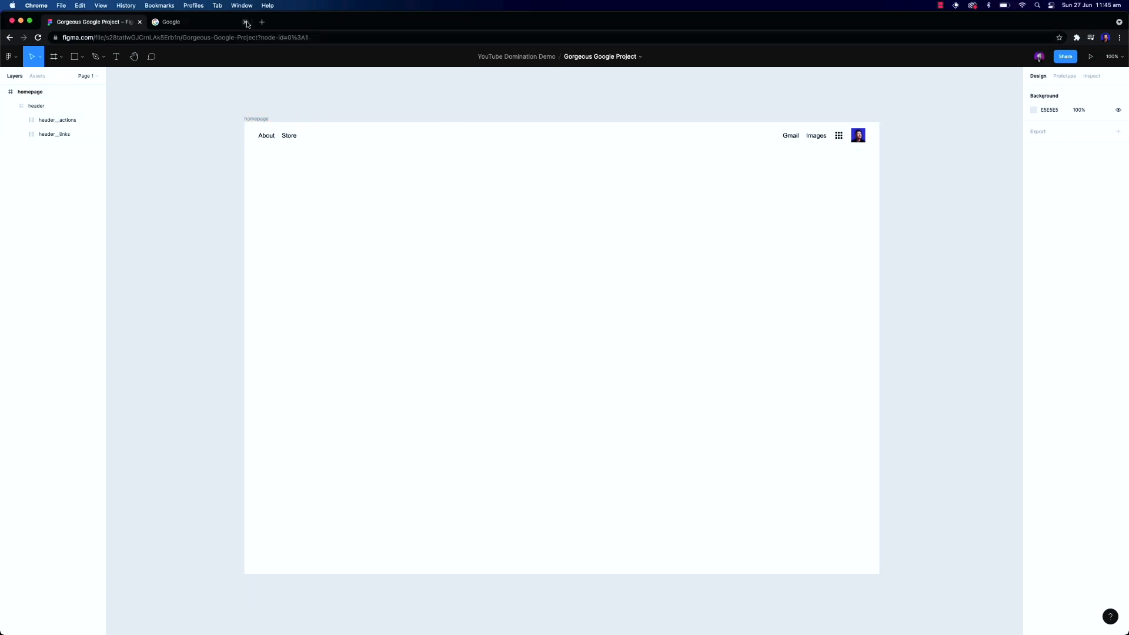
# Draw a full-width frame about 1440 × 421 directly below the header and name it hero
pyautogui.click(235, 29)
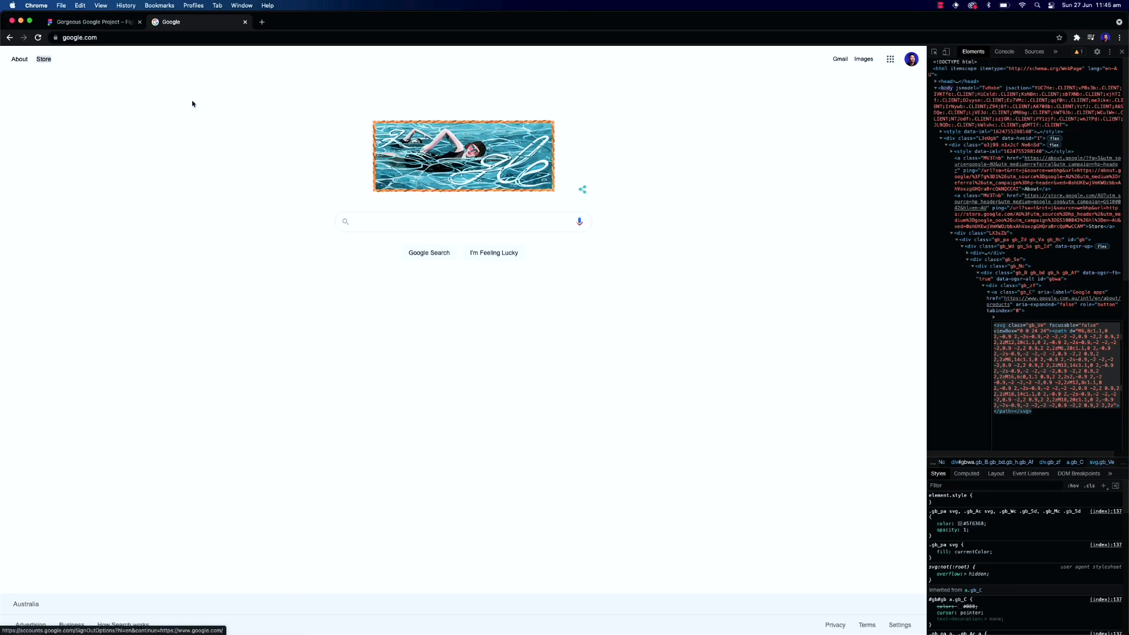
pyautogui.click(70, 22)
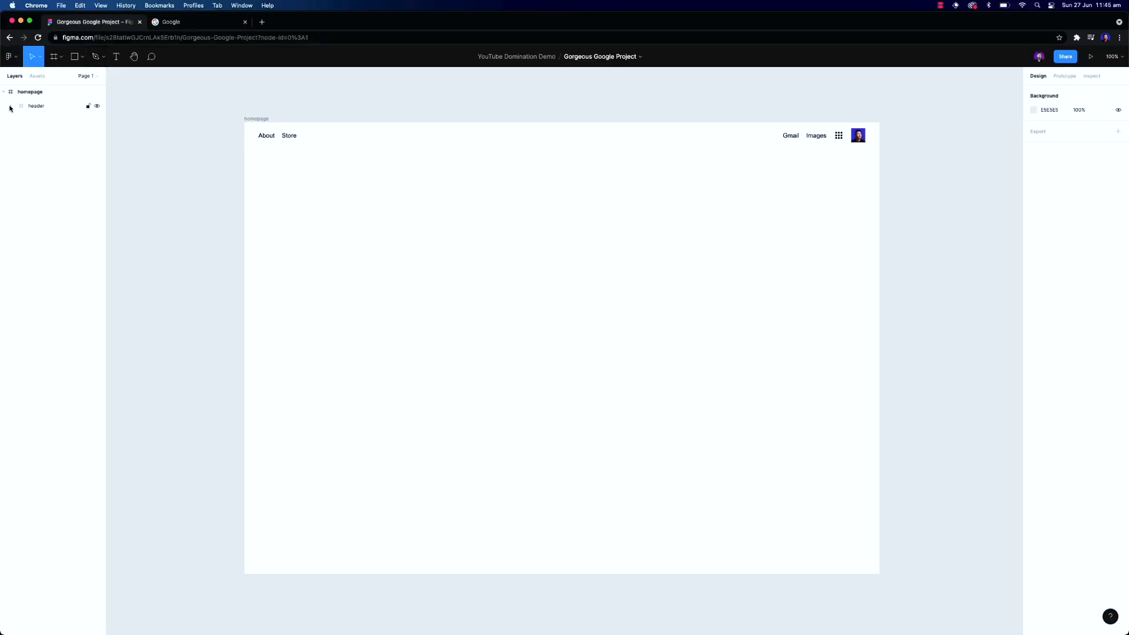
pyautogui.press('f')
pyautogui.moveTo(244, 150); pyautogui.dragTo(879, 336)
pyautogui.moveTo(45, 123); pyautogui.dragTo(44, 127)
pyautogui.doubleClick(41, 120)
pyautogui.write('hero')
pyautogui.press('Return')
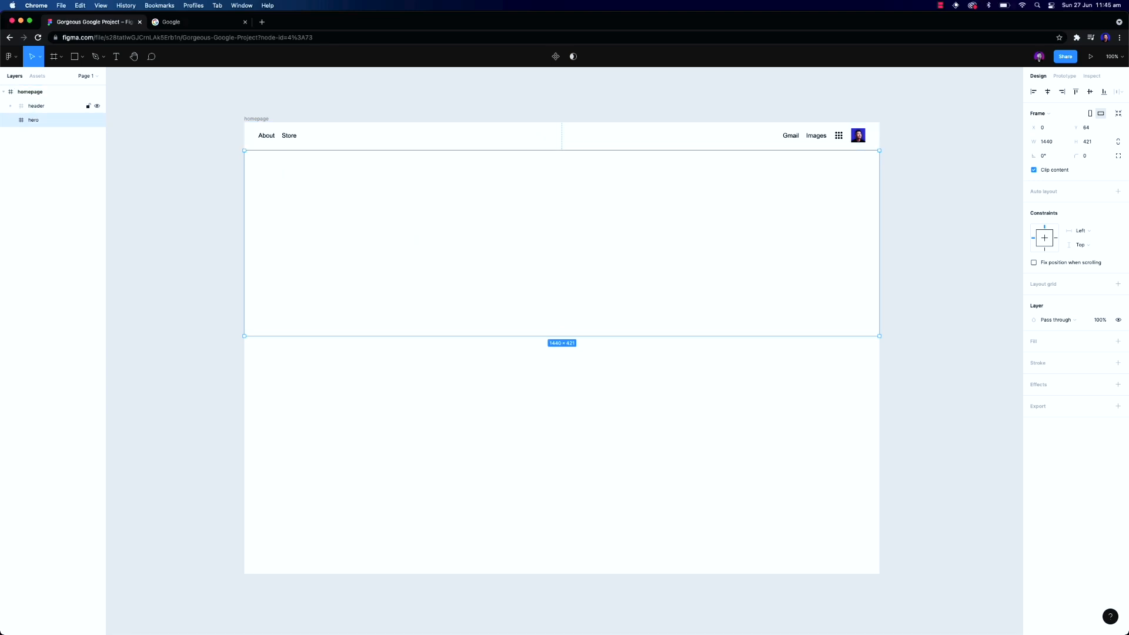
# Copy the Google doodle image from the Google page and paste it into the hero frame
pyautogui.click(176, 23)
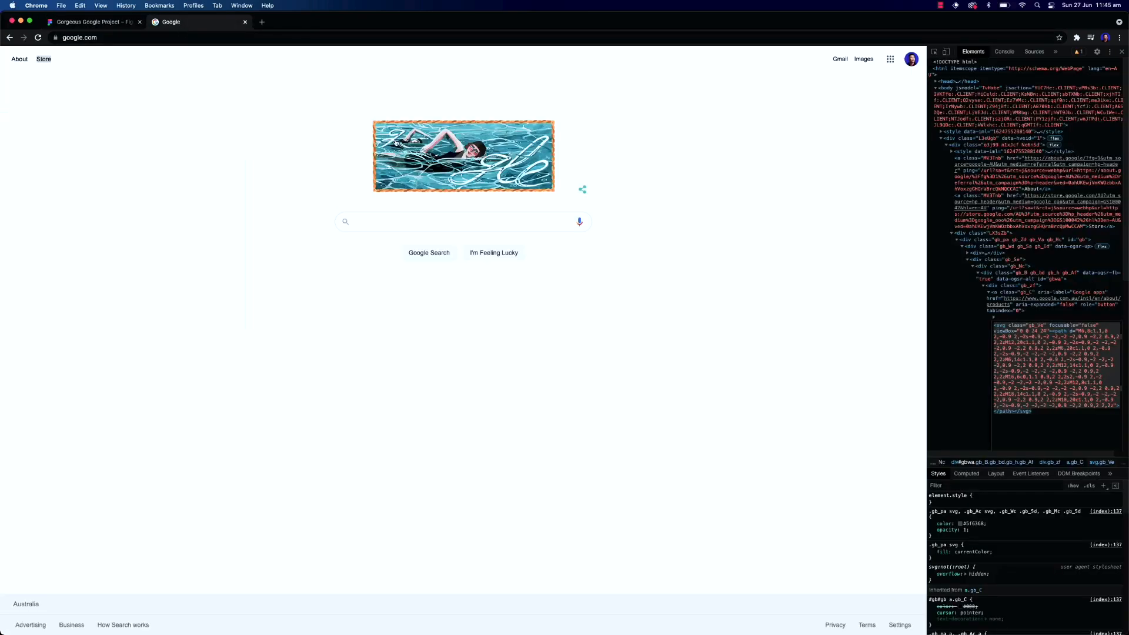
pyautogui.rightClick(404, 140)
pyautogui.click(442, 236)
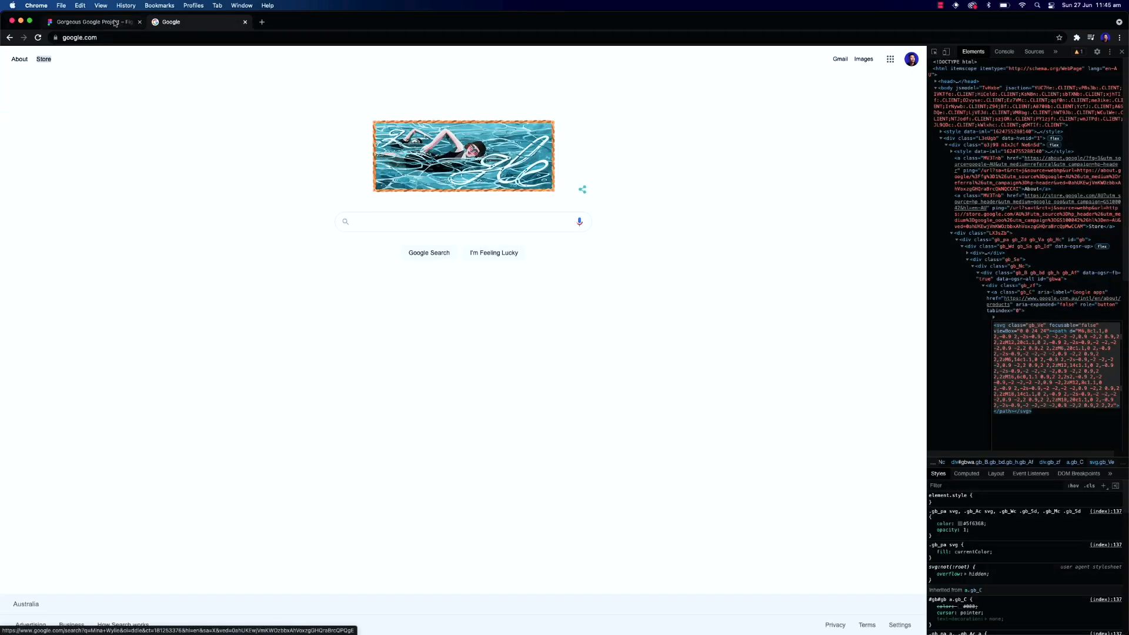
pyautogui.click(120, 23)
pyautogui.press('super+v')
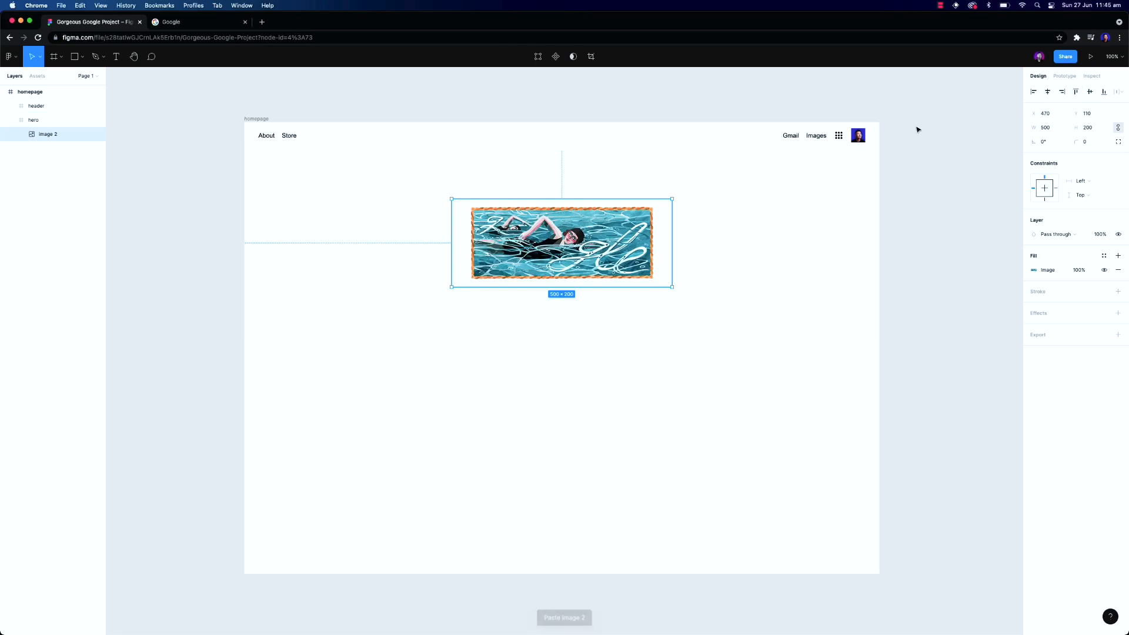
# Rename the pasted doodle image layer to hero__image
pyautogui.doubleClick(49, 134)
pyautogui.write('h')
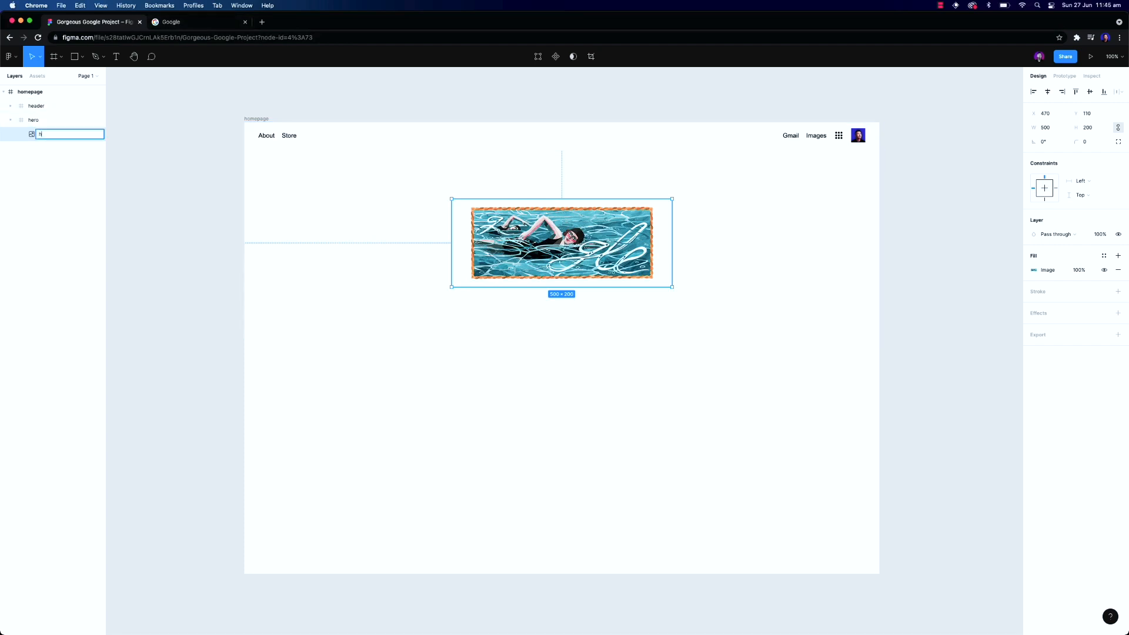
pyautogui.write('ero__image')
pyautogui.press('Return')
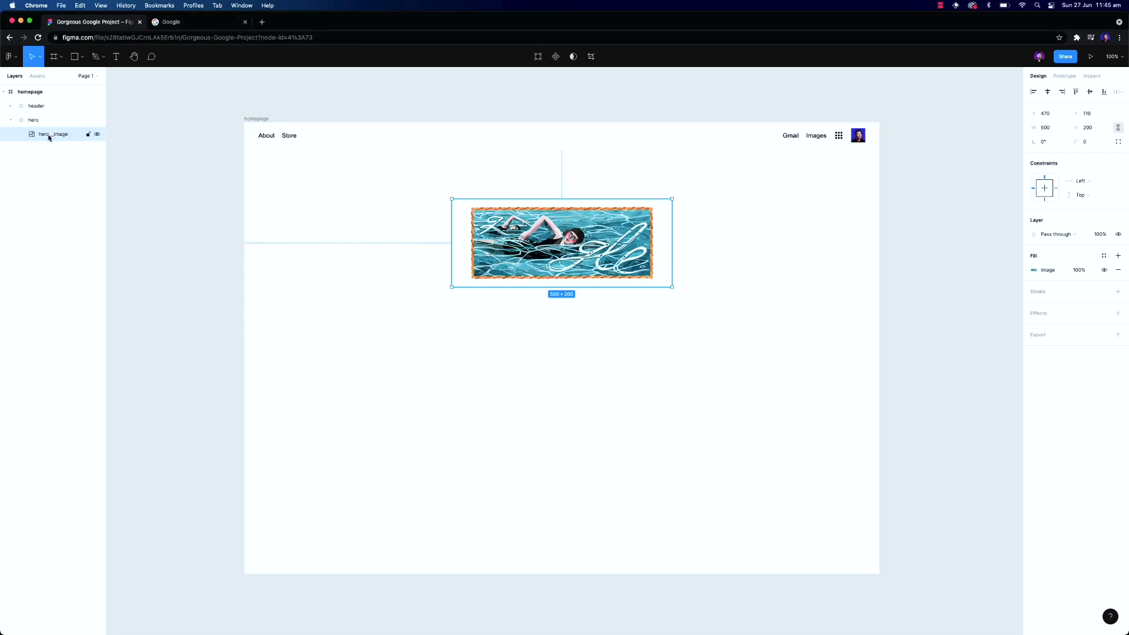
# Copy the search bar's magnifier icon SVG from the developer tools and paste it into the design
pyautogui.click(171, 22)
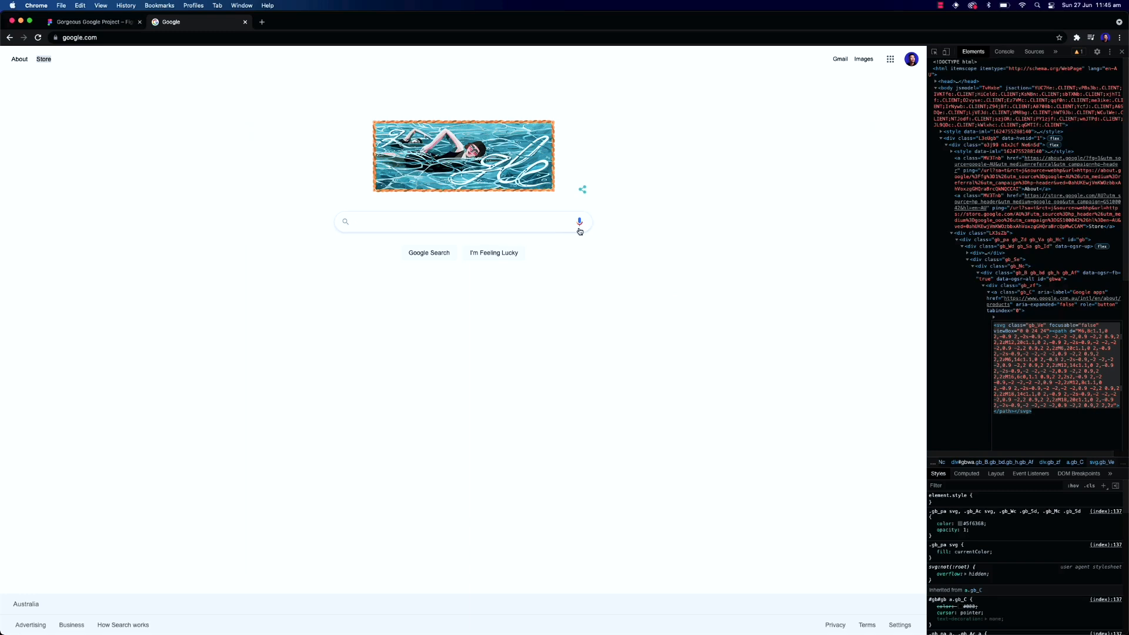
pyautogui.rightClick(345, 221)
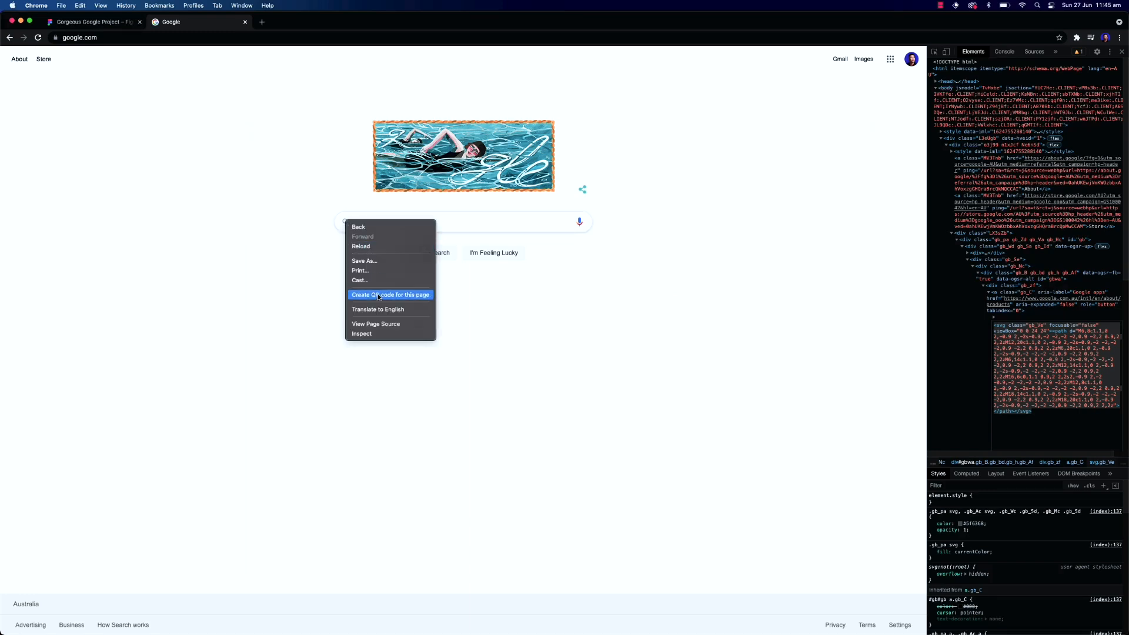
pyautogui.click(390, 332)
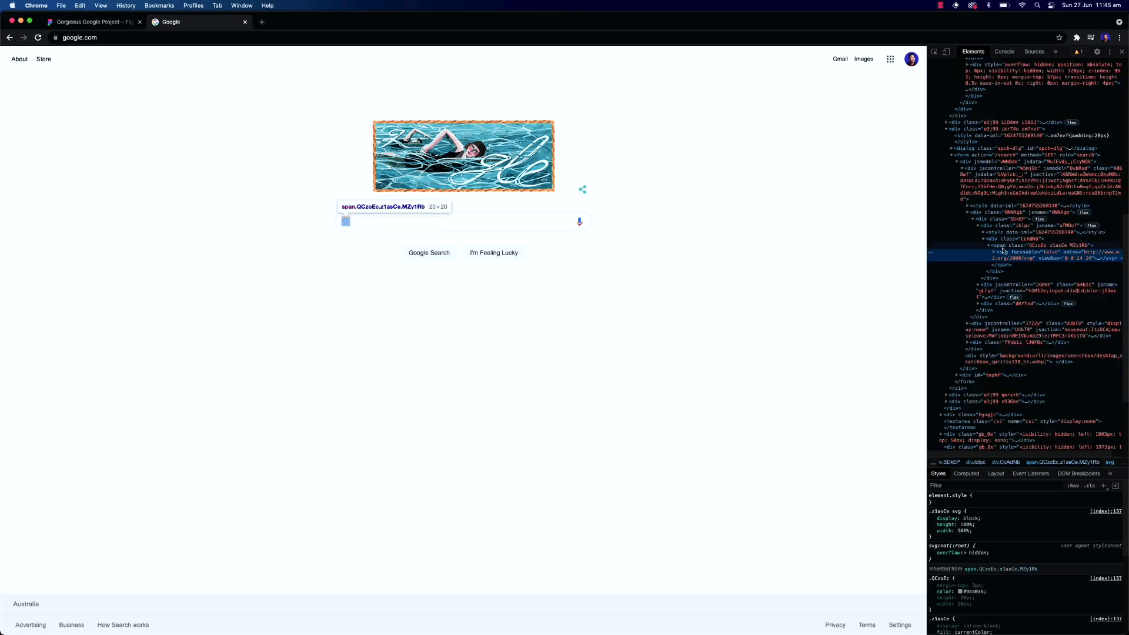
pyautogui.rightClick(1002, 253)
pyautogui.click(1013, 265)
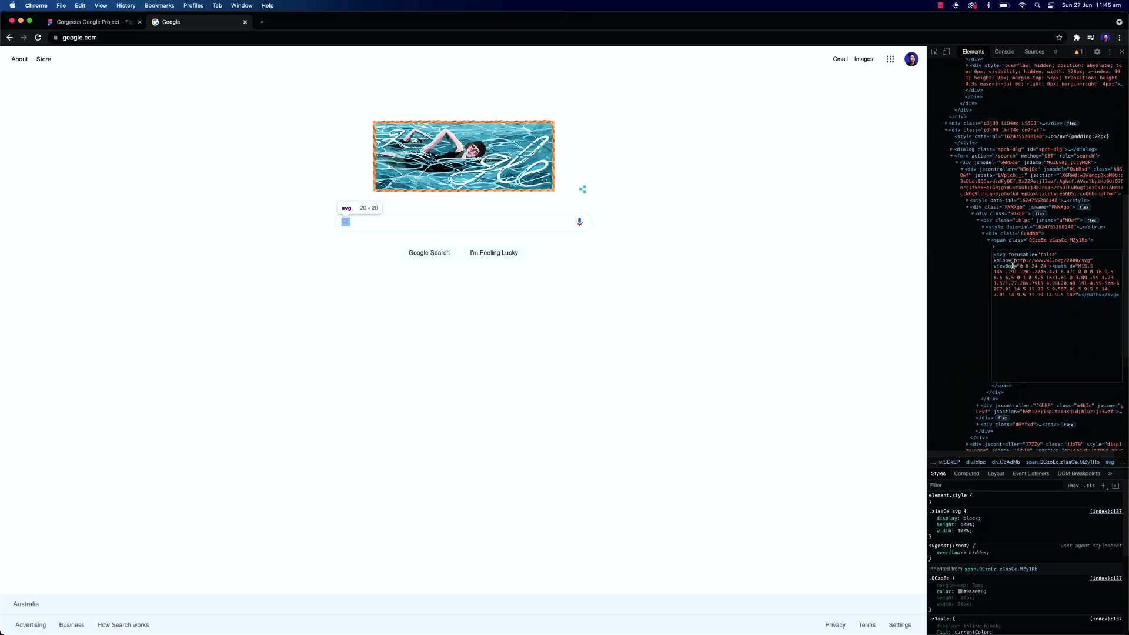
pyautogui.click(91, 22)
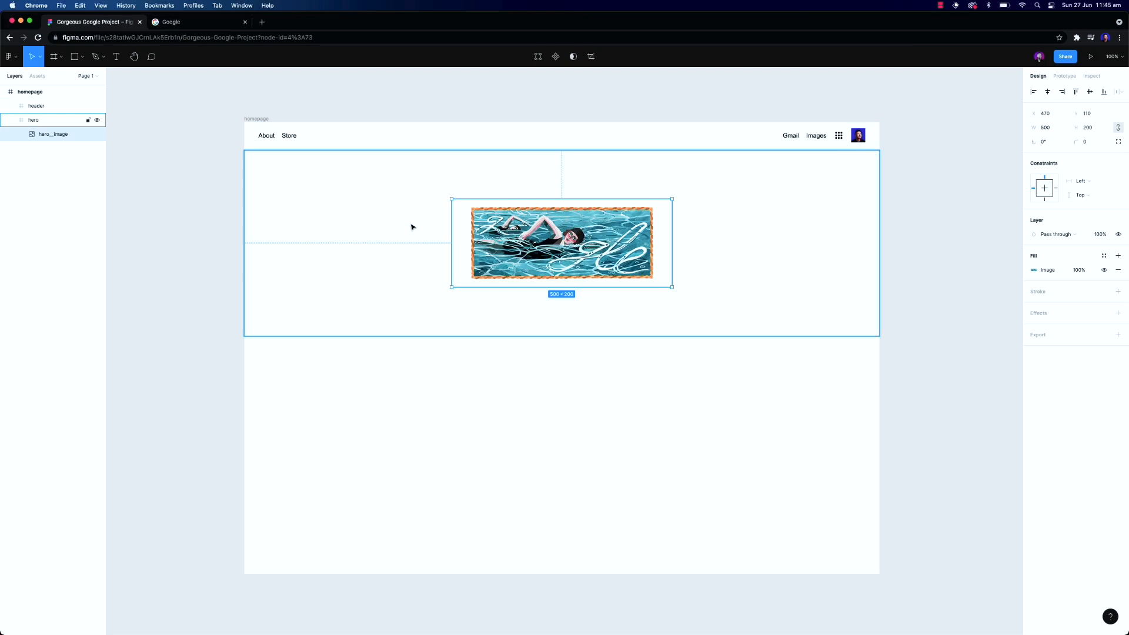
pyautogui.click(461, 377)
pyautogui.press('super+v')
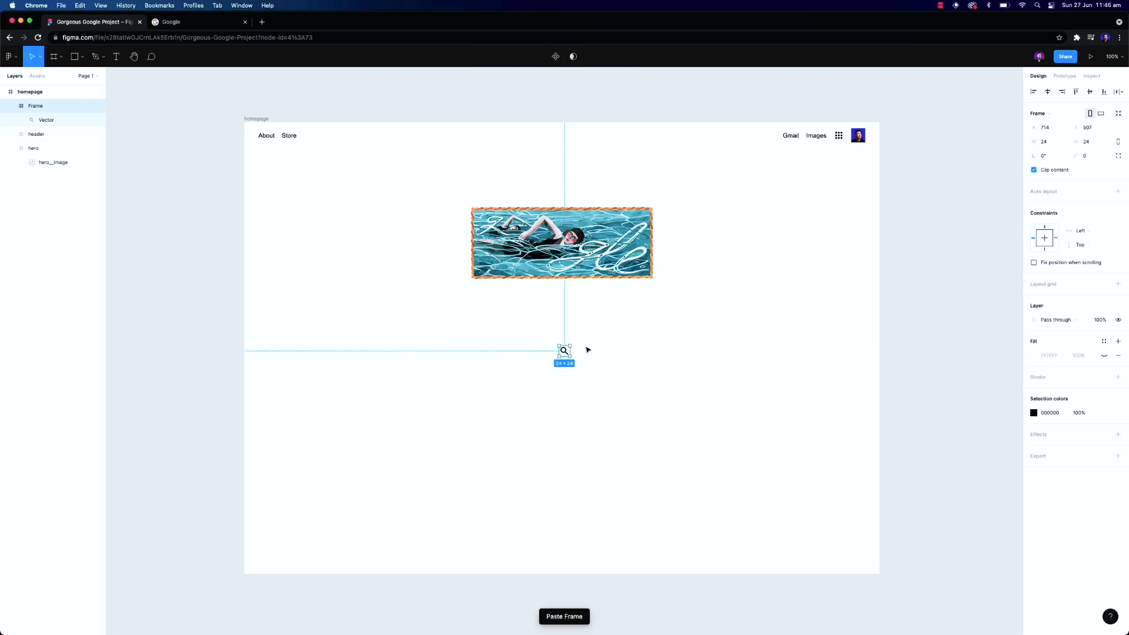
# Inspect the search bar's microphone icon and copy its SVG markup from the developer tools
pyautogui.click(216, 23)
pyautogui.rightClick(581, 223)
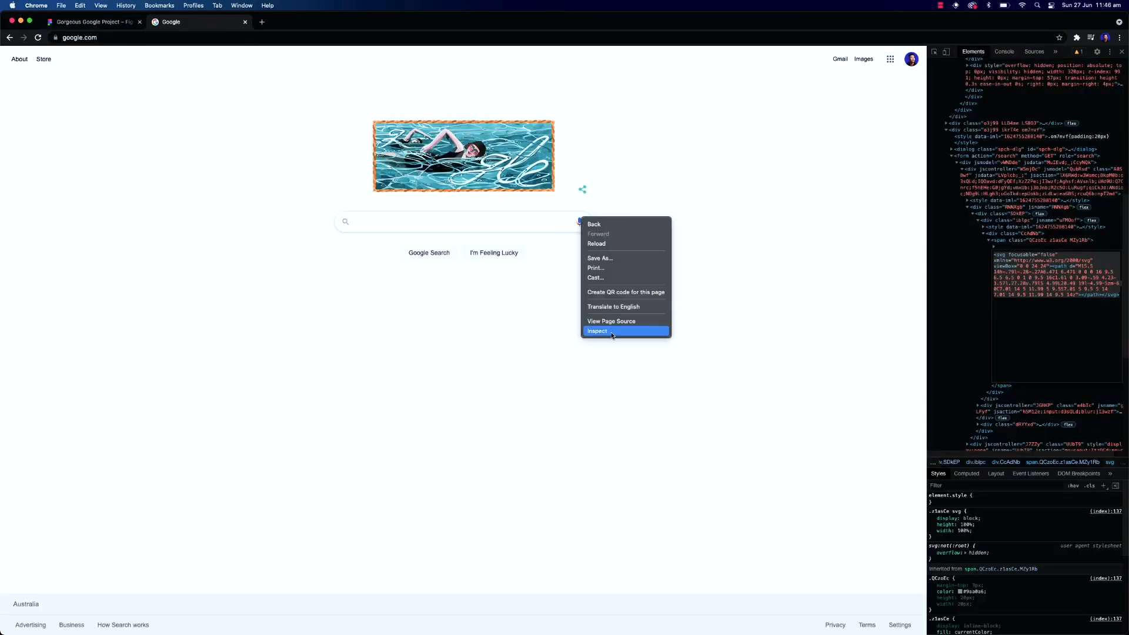
pyautogui.click(882, 321)
pyautogui.rightClick(1001, 390)
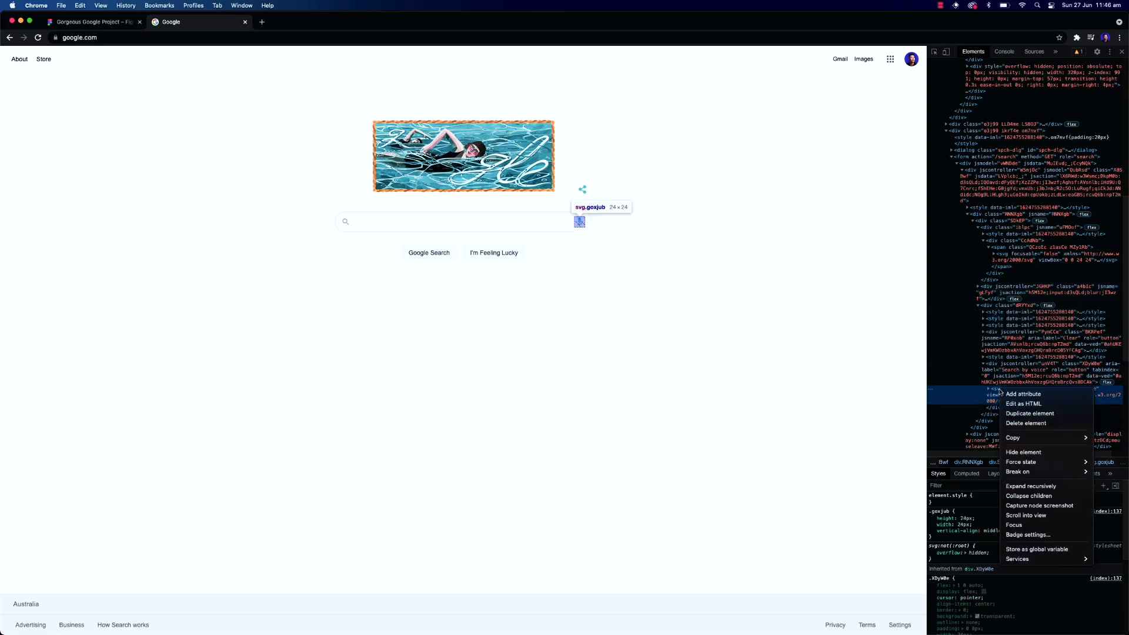
pyautogui.click(1023, 404)
pyautogui.press('super+a')
pyautogui.press('super+c')
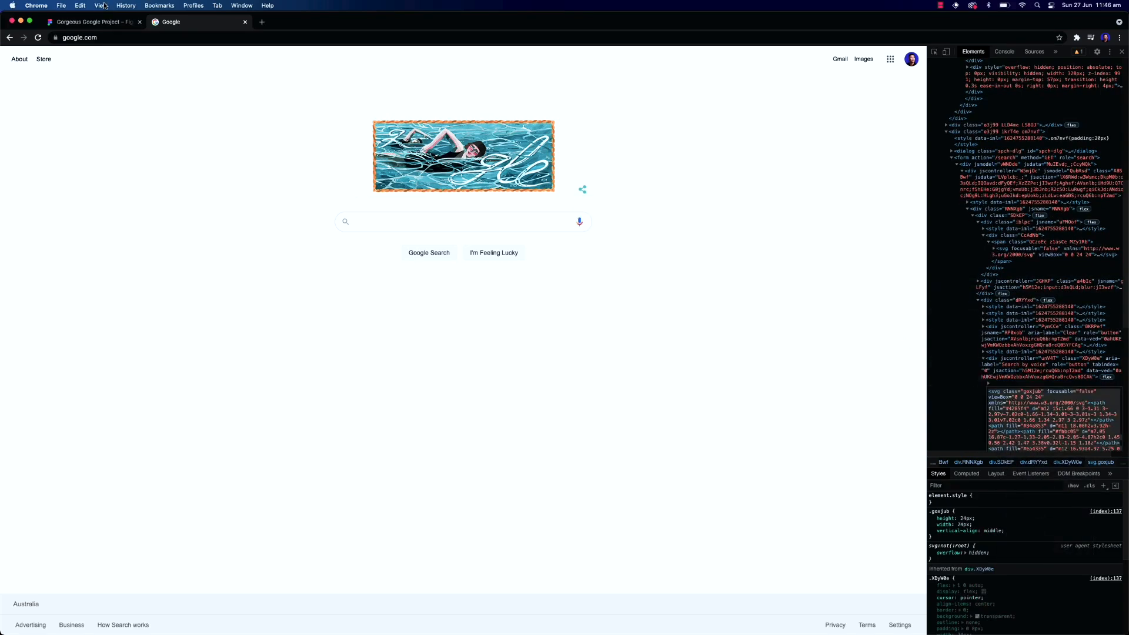
# Paste the microphone icon SVG into the design and place it beside the magnifier icon
pyautogui.click(97, 24)
pyautogui.press('super+v')
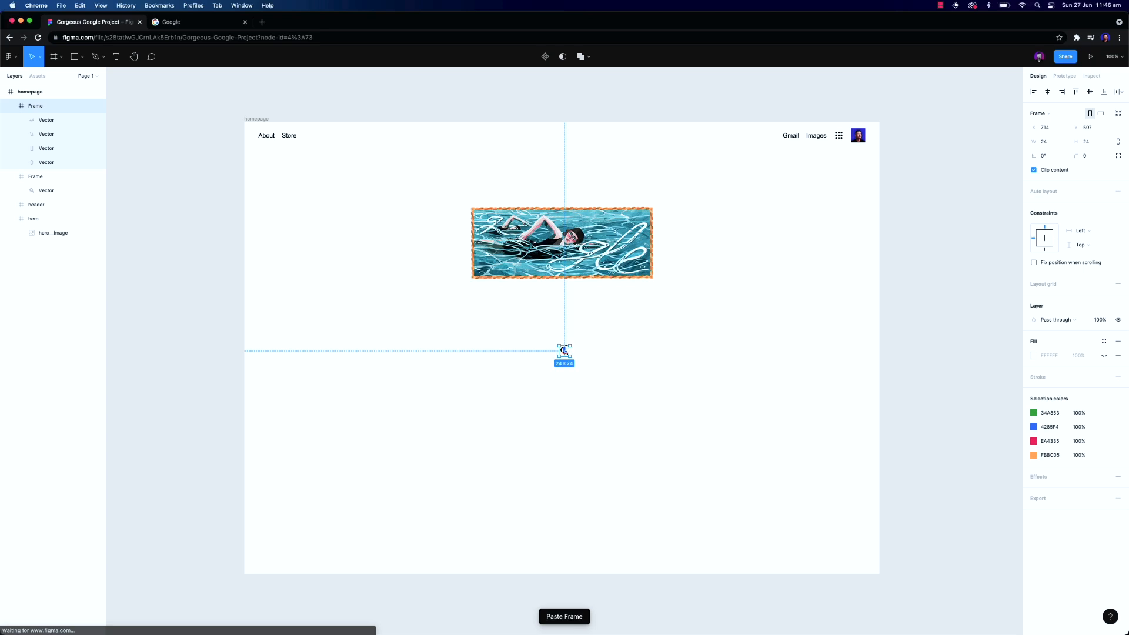
pyautogui.moveTo(565, 353); pyautogui.dragTo(576, 353)
# Draw a frame about 495 × 48 inside the hero frame, just below the doodle
pyautogui.click(33, 219)
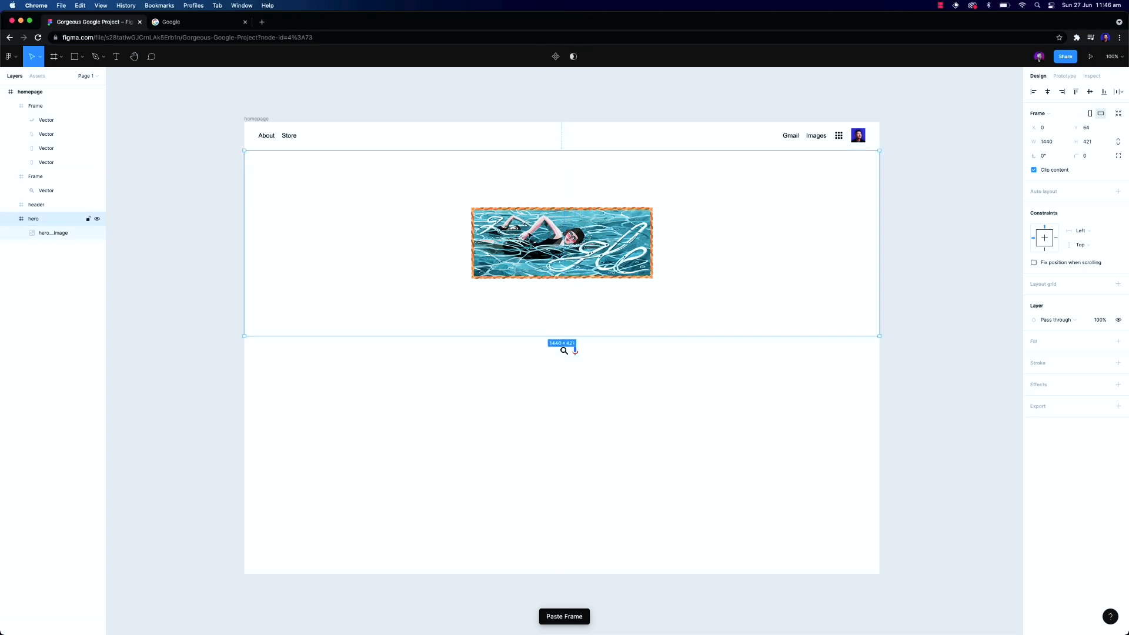
pyautogui.press('f')
pyautogui.moveTo(454, 288); pyautogui.dragTo(672, 310)
# Remove the new frame's fill, give it a Gray 5 1 px inside stroke, and set its corner radius to 100
pyautogui.click(1094, 143)
pyautogui.click(1105, 329)
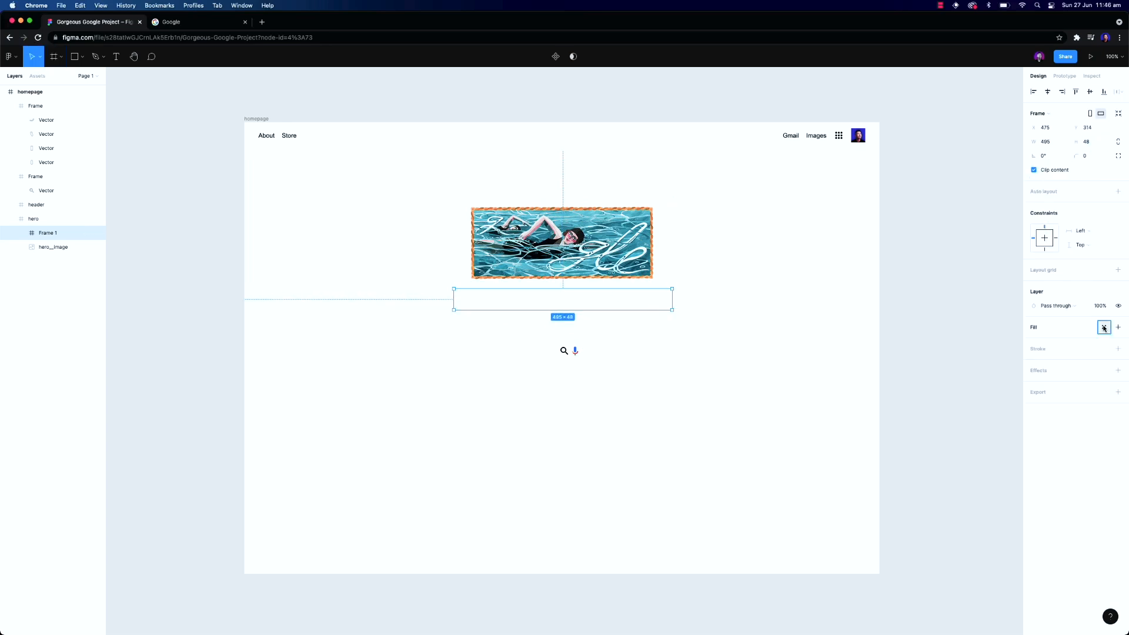
pyautogui.click(1104, 329)
pyautogui.click(1104, 350)
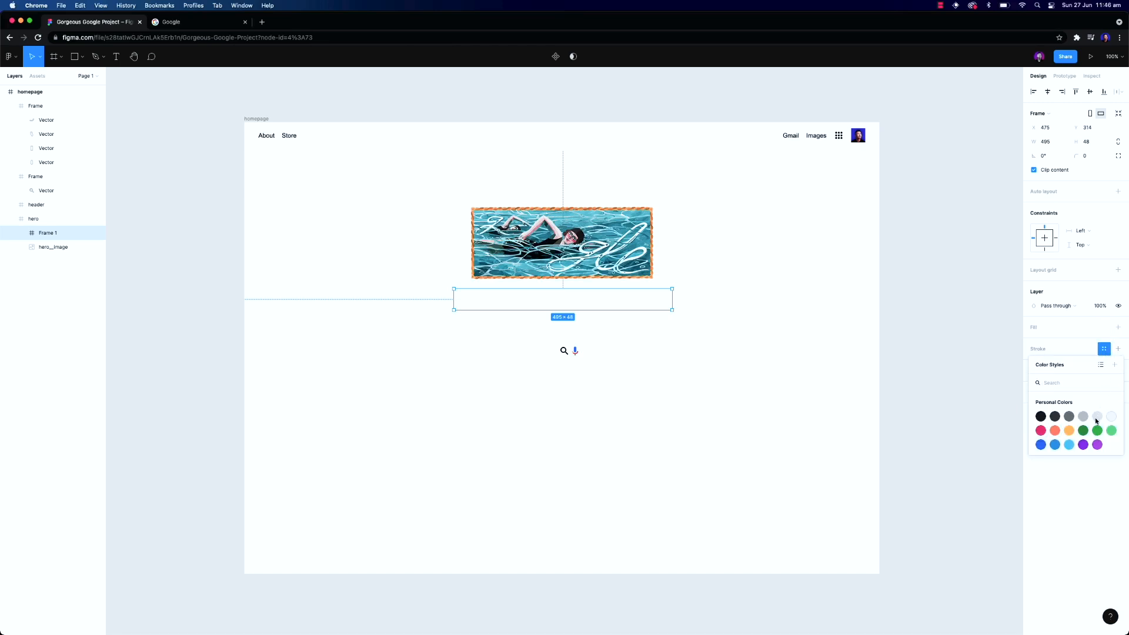
pyautogui.click(1097, 420)
pyautogui.click(1091, 159)
pyautogui.press('Return')
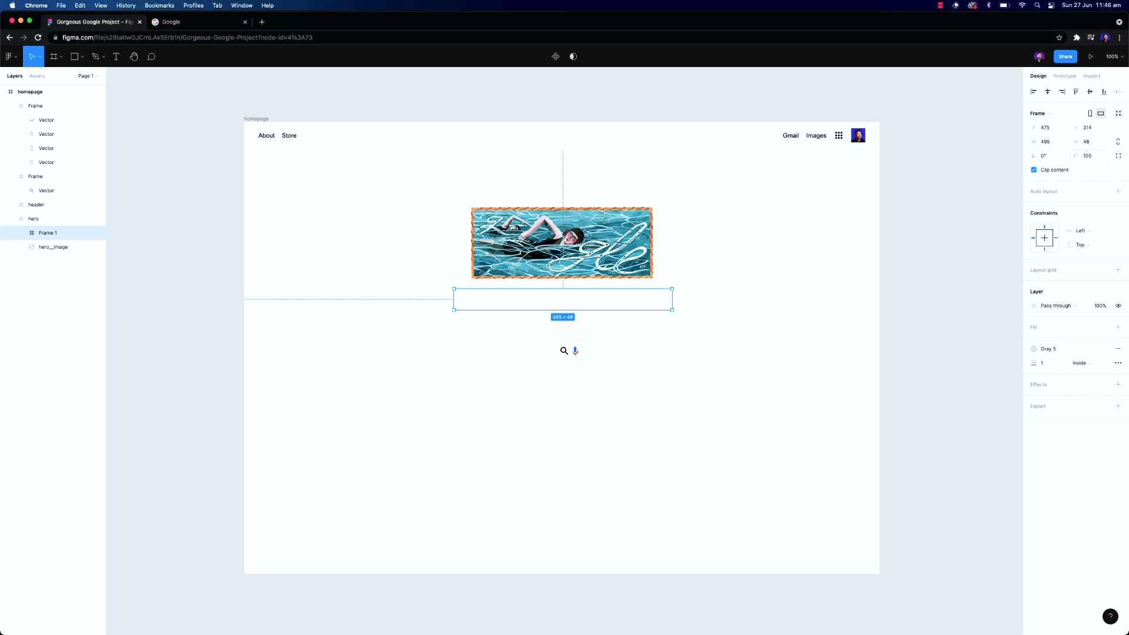
# Nudge the search bar frame slightly and move the magnifier icon into its left end
pyautogui.moveTo(633, 306); pyautogui.dragTo(633, 308)
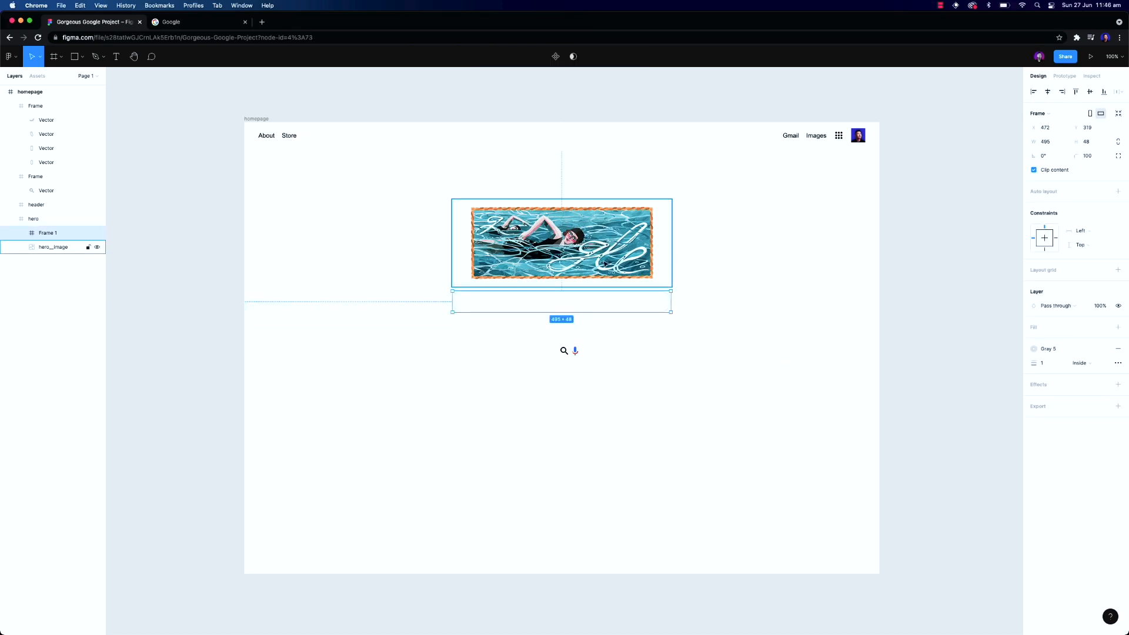
pyautogui.click(564, 350)
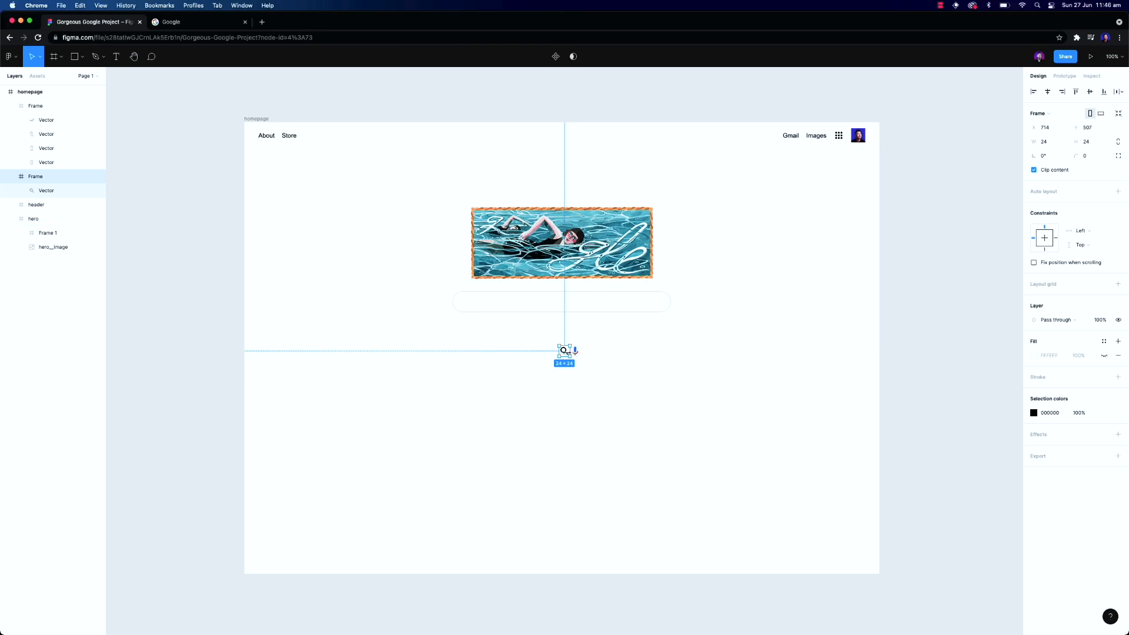
pyautogui.moveTo(567, 355); pyautogui.dragTo(461, 304)
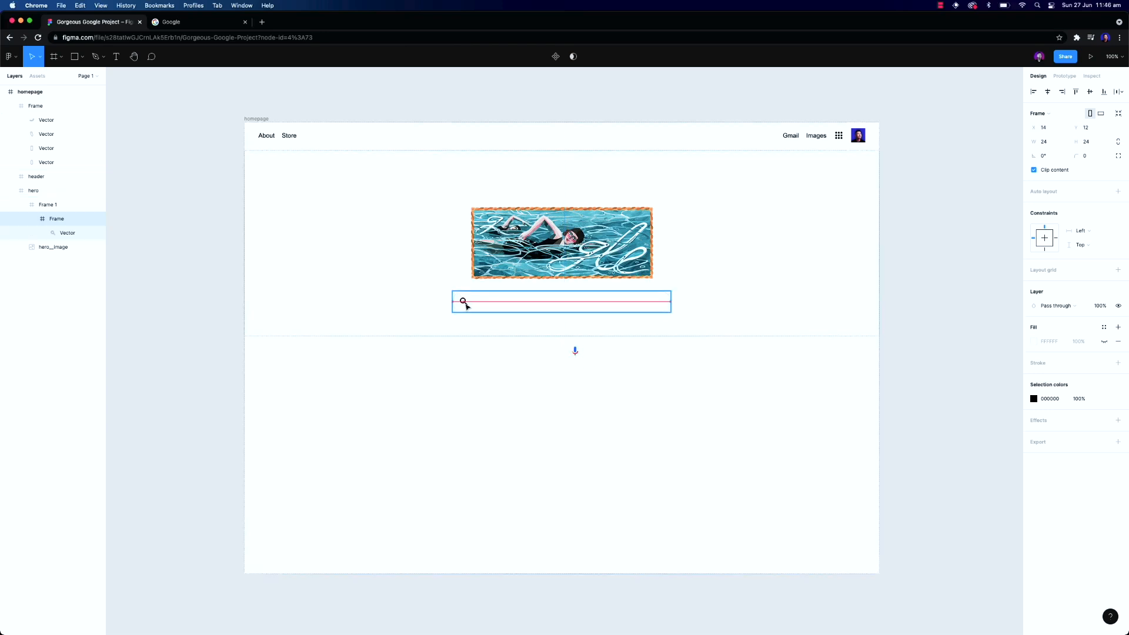
# Rename the search bar frame to her__search-bar
pyautogui.click(32, 218)
pyautogui.click(47, 206)
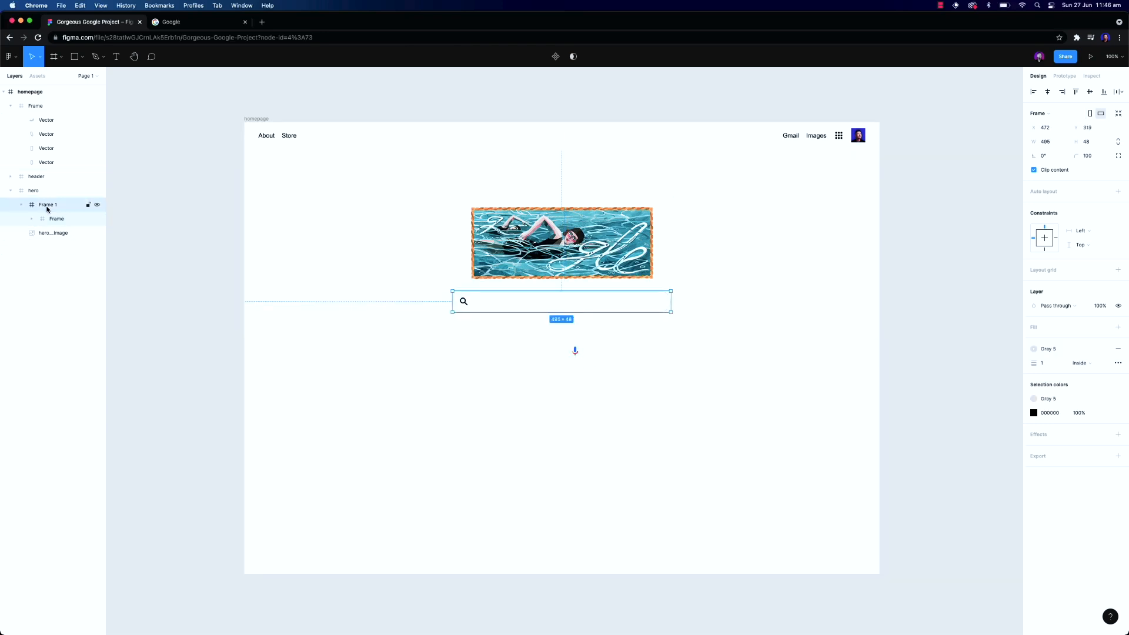
pyautogui.doubleClick(48, 206)
pyautogui.write('search-bar')
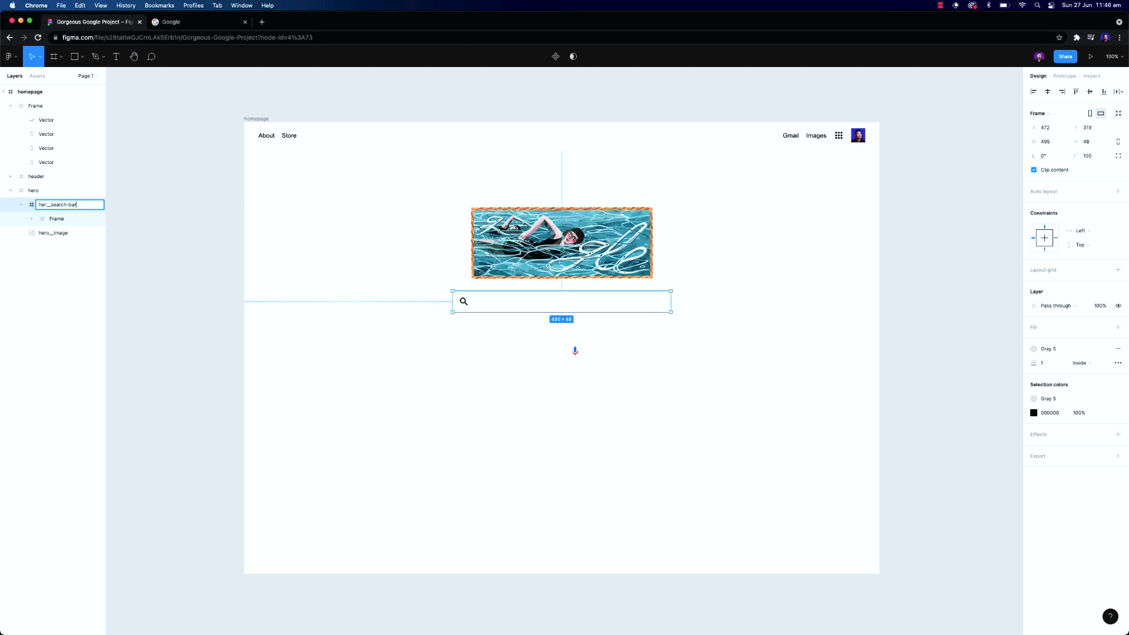
pyautogui.press('Return')
# Rename the magnifier frame to icon and move the microphone icon into the search bar's right end
pyautogui.doubleClick(58, 219)
pyautogui.write('icon')
pyautogui.press('Return')
pyautogui.click(575, 351)
pyautogui.moveTo(575, 353); pyautogui.dragTo(654, 306)
# Rename the microphone icon frame to icon/speech
pyautogui.click(32, 149)
pyautogui.doubleClick(57, 148)
pyautogui.write('icon')
pyautogui.press('Return')
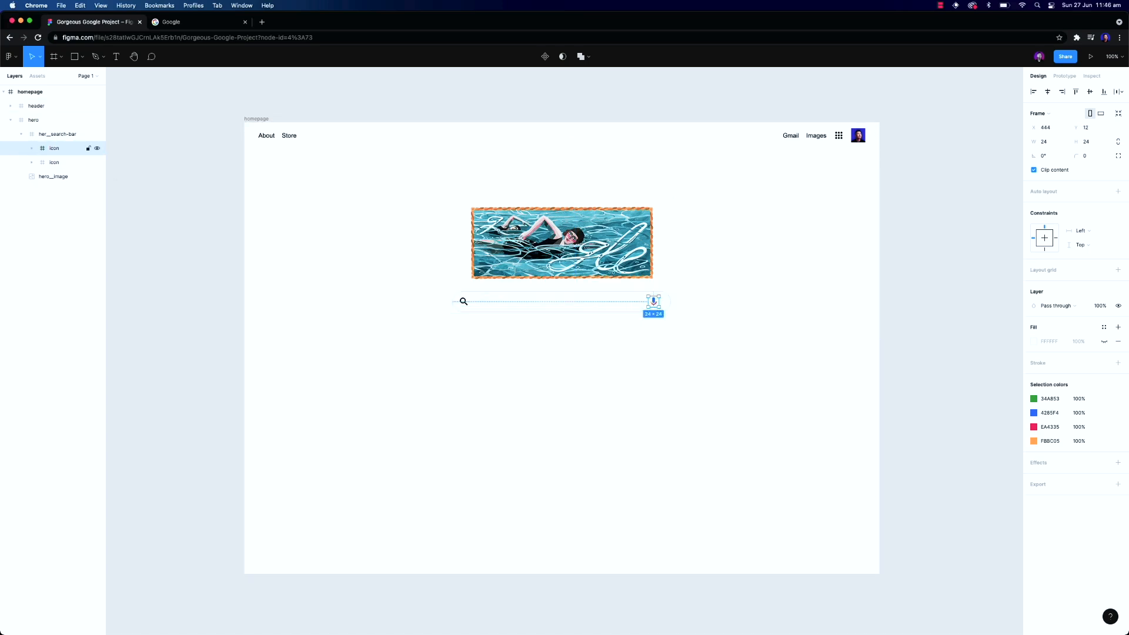
pyautogui.click(32, 149)
pyautogui.doubleClick(65, 150)
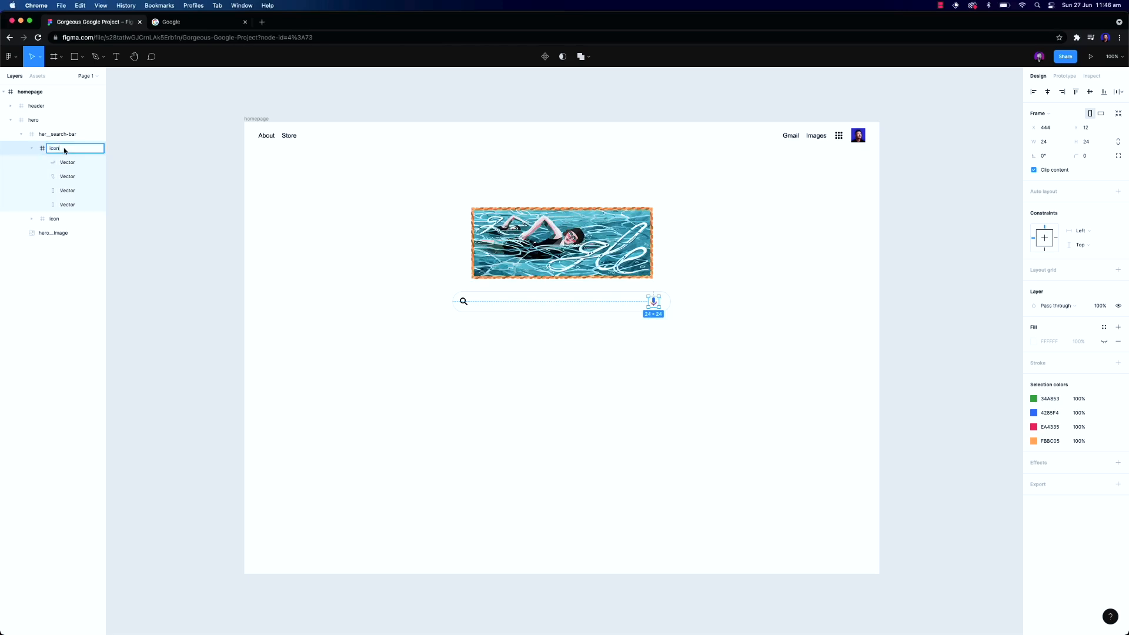
pyautogui.click(33, 149)
pyautogui.doubleClick(63, 150)
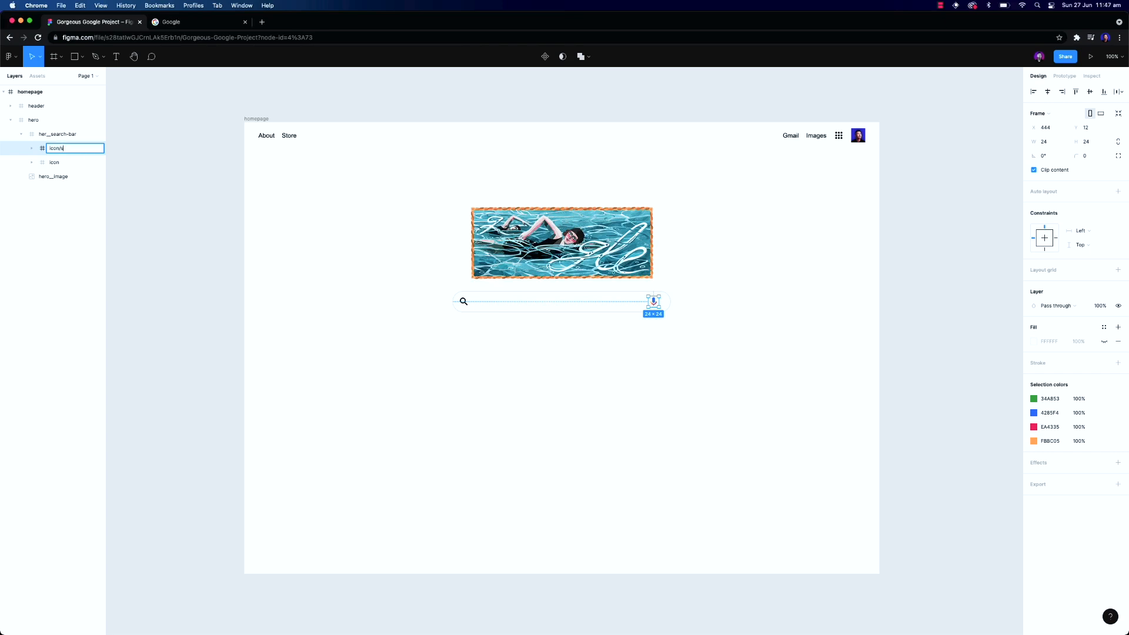
# Rename the magnifier icon frame to icon/search
pyautogui.click(54, 162)
pyautogui.doubleClick(54, 163)
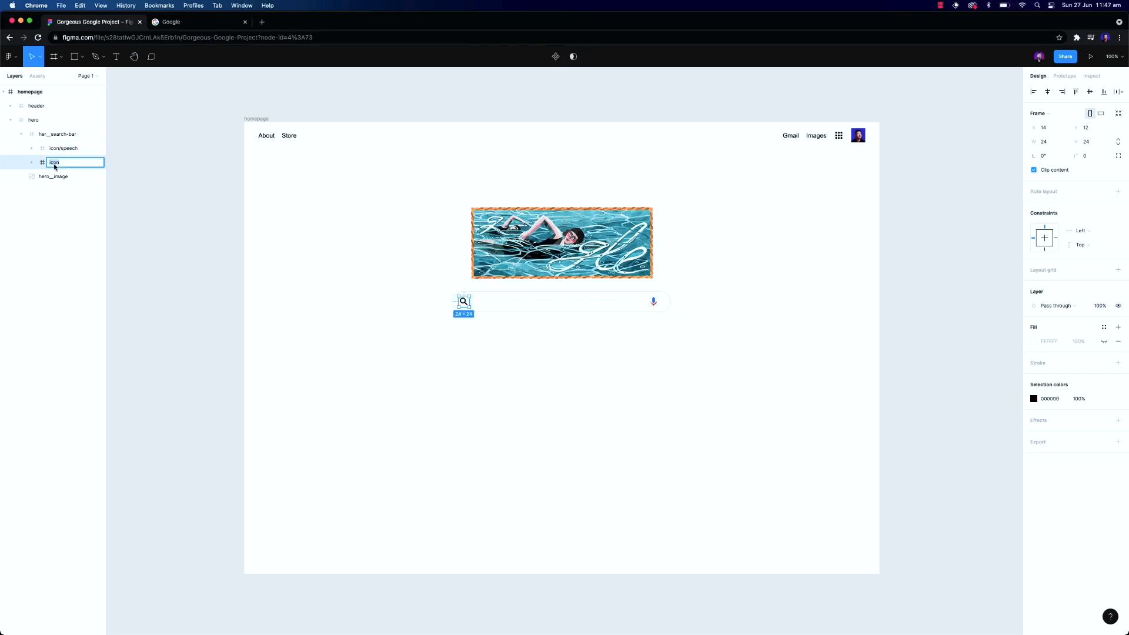
pyautogui.write('icon/search')
pyautogui.press('Return')
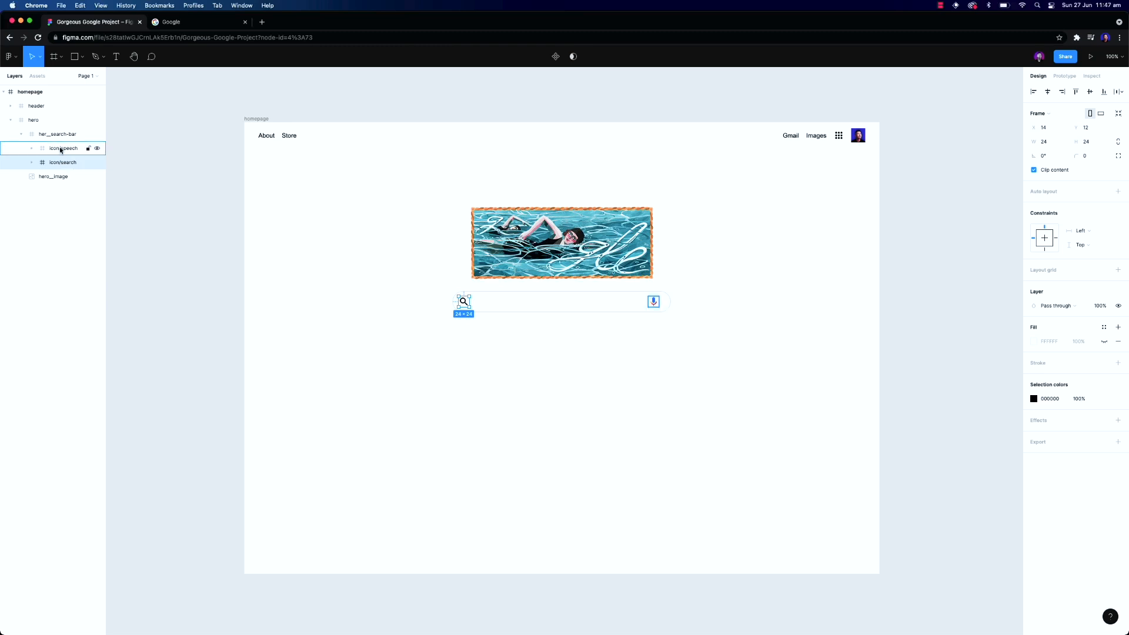
# Reorder the hero layers so the search bar frame sits after hero__image
pyautogui.click(46, 134)
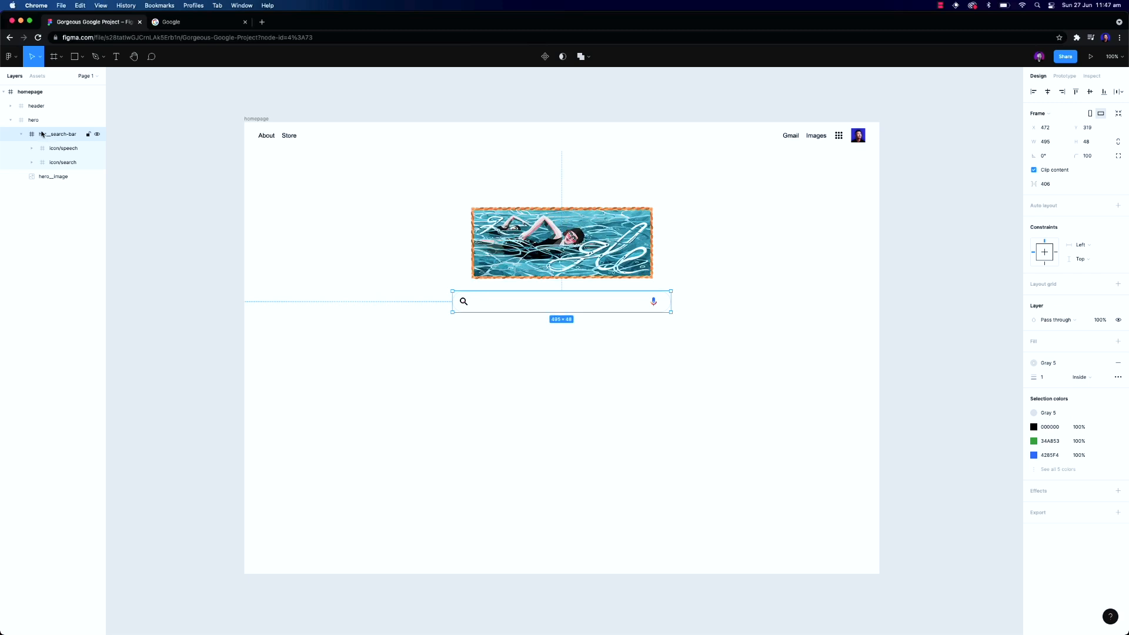
pyautogui.click(46, 120)
pyautogui.click(22, 134)
pyautogui.click(36, 136)
pyautogui.moveTo(44, 149); pyautogui.dragTo(50, 136)
# Rename the search bar frame to hero__search-bar
pyautogui.doubleClick(47, 148)
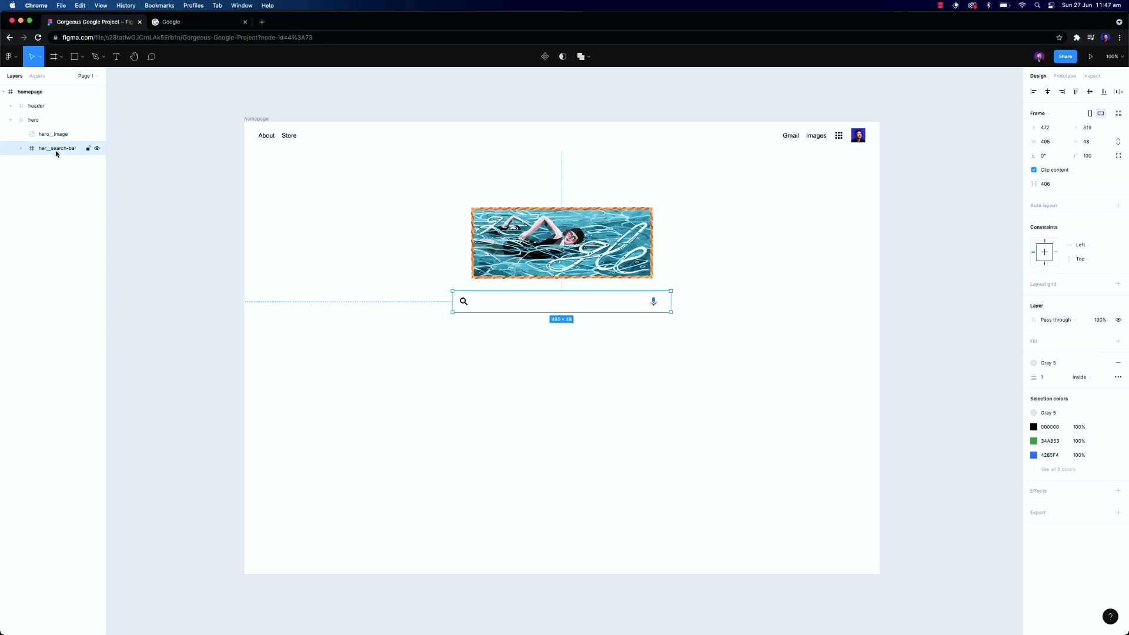
pyautogui.click(47, 149)
pyautogui.write('o_')
pyautogui.press('Return')
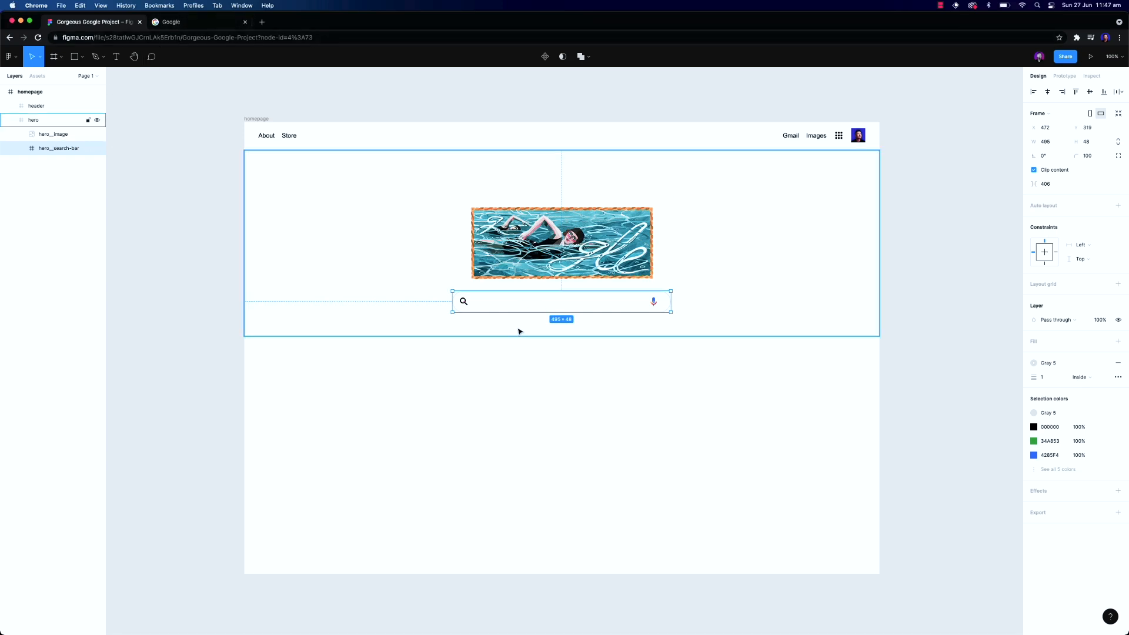
# Add a text layer reading Search Google below the search bar
pyautogui.press('t')
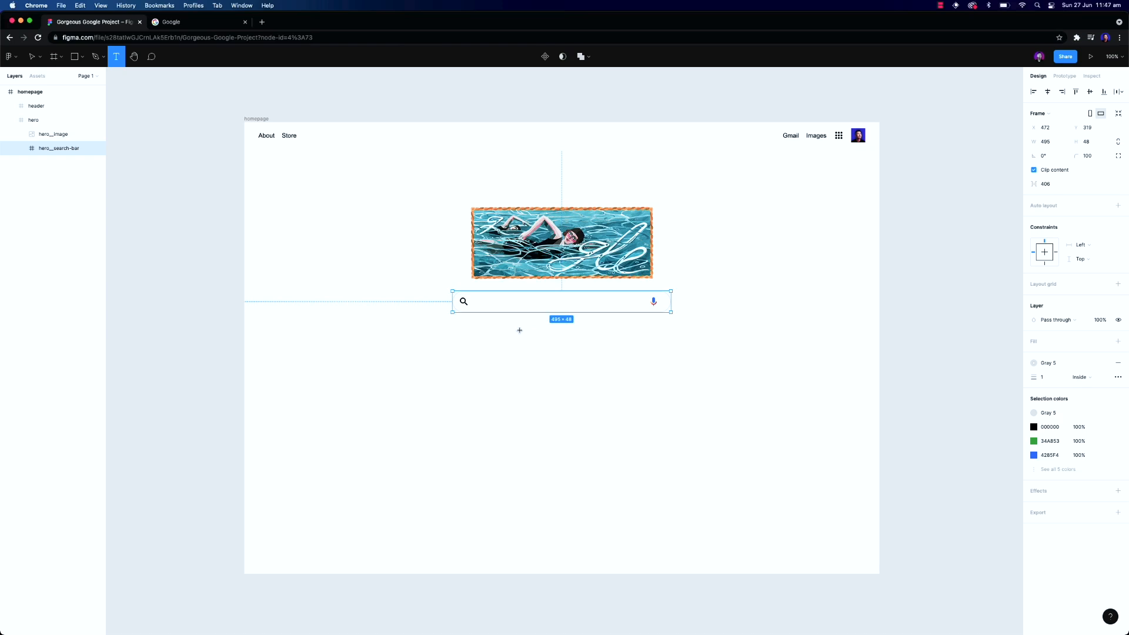
pyautogui.click(519, 330)
pyautogui.write('Search Google')
pyautogui.click(540, 355)
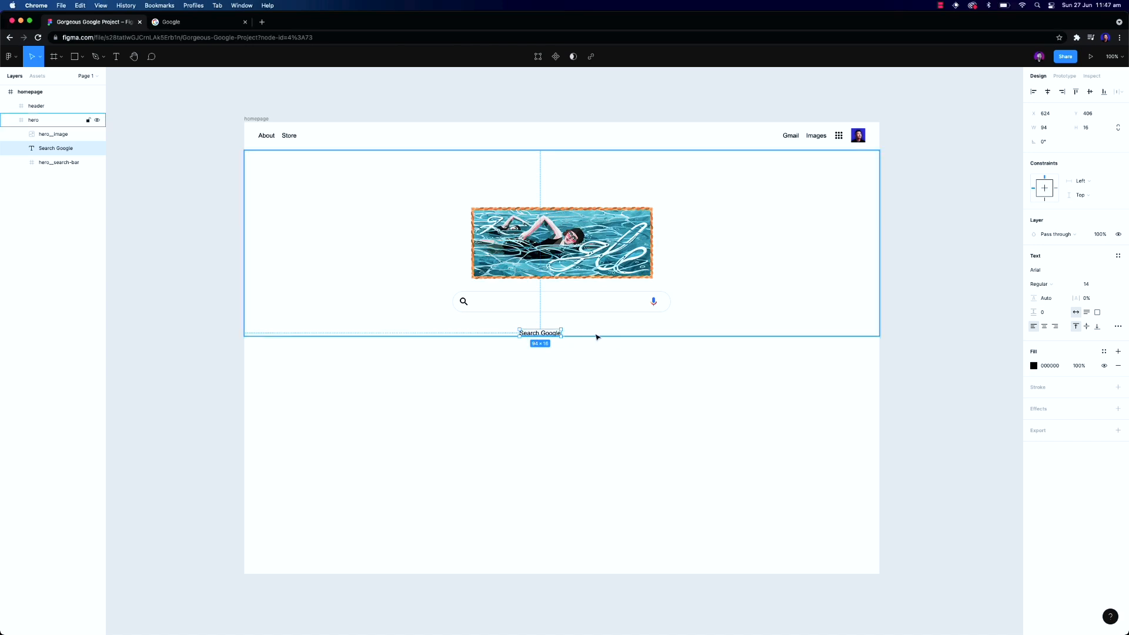
# Wrap the Search Google text in an auto layout frame and give it a Gray 6 fill
pyautogui.hotkey('shift', 'a')
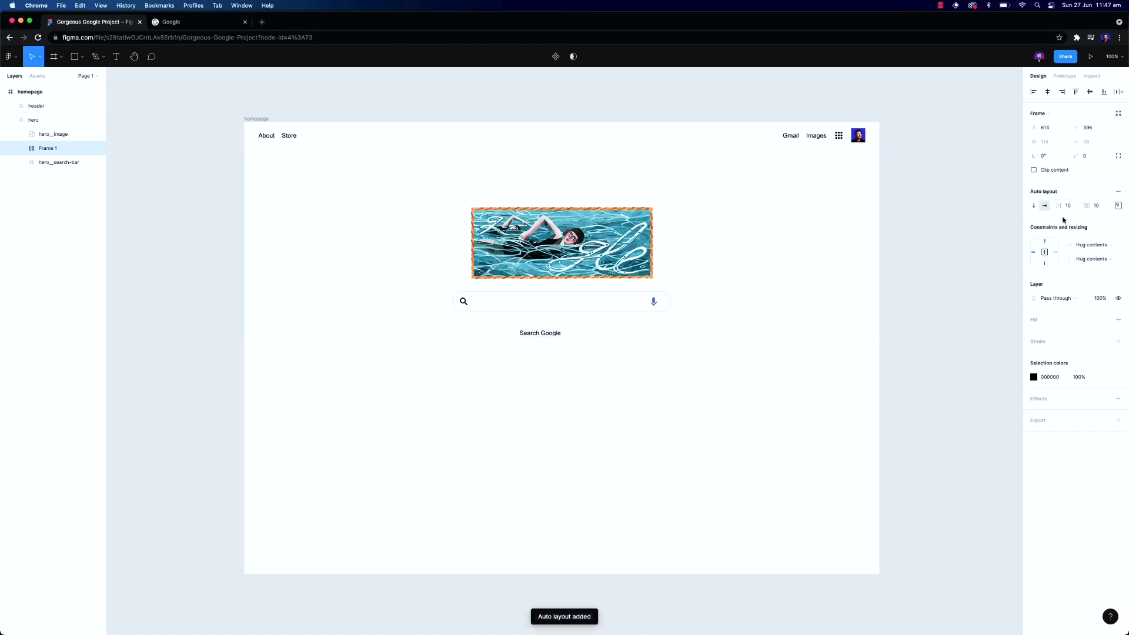
pyautogui.click(1103, 320)
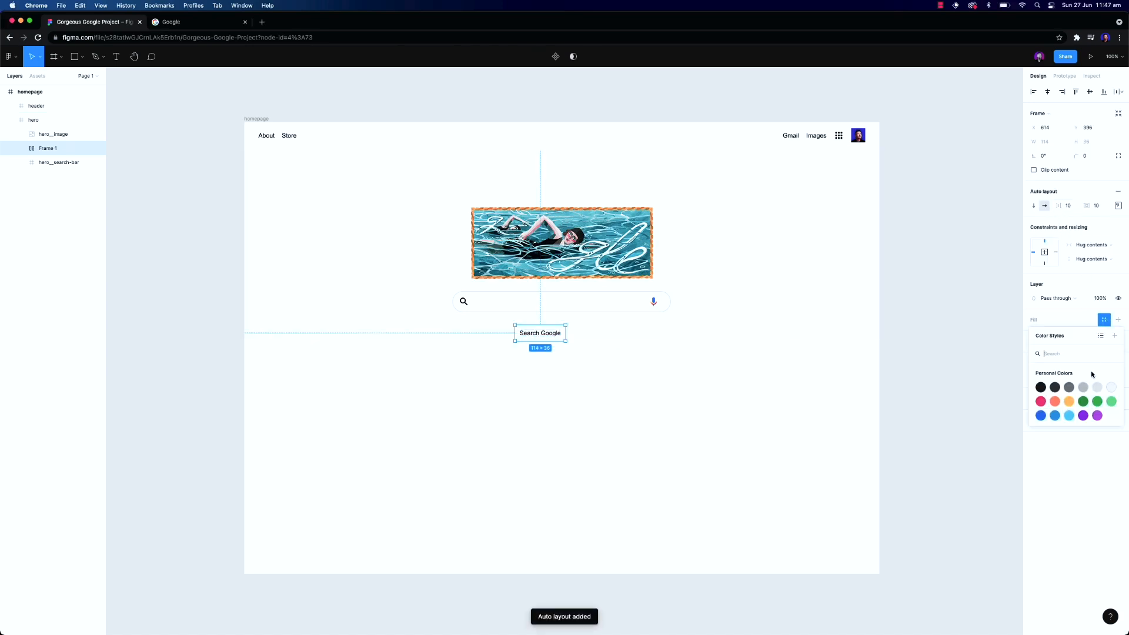
pyautogui.click(1103, 320)
pyautogui.click(1103, 321)
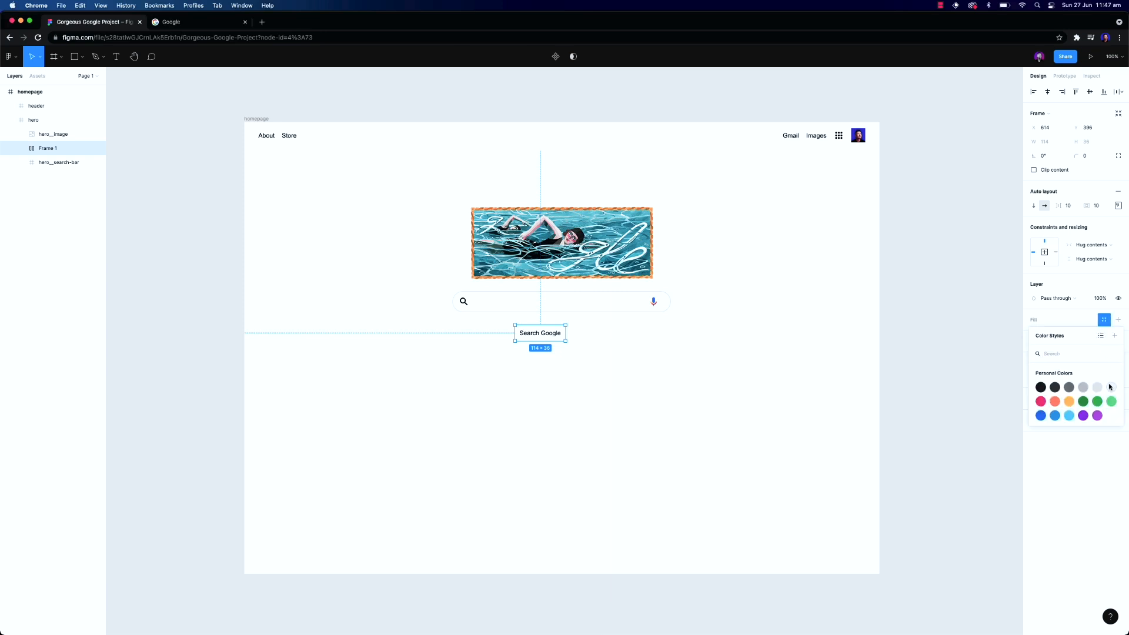
pyautogui.click(1109, 386)
# Extend the hero frame to about 672 px tall and set the button's corner radius to 4
pyautogui.click(694, 320)
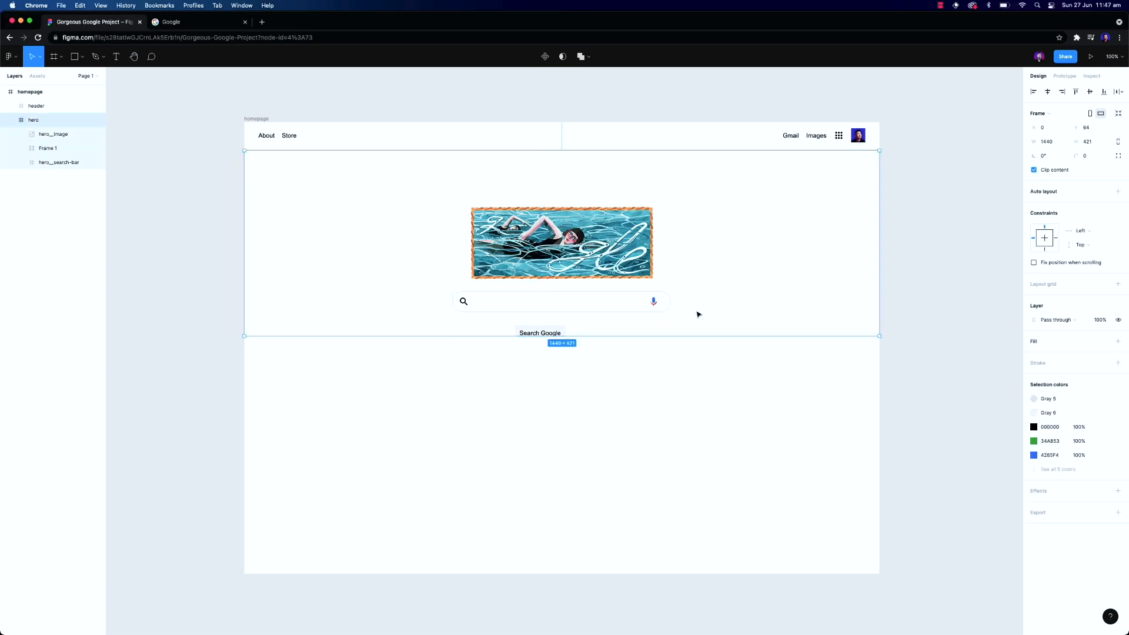
pyautogui.moveTo(686, 334); pyautogui.dragTo(686, 358)
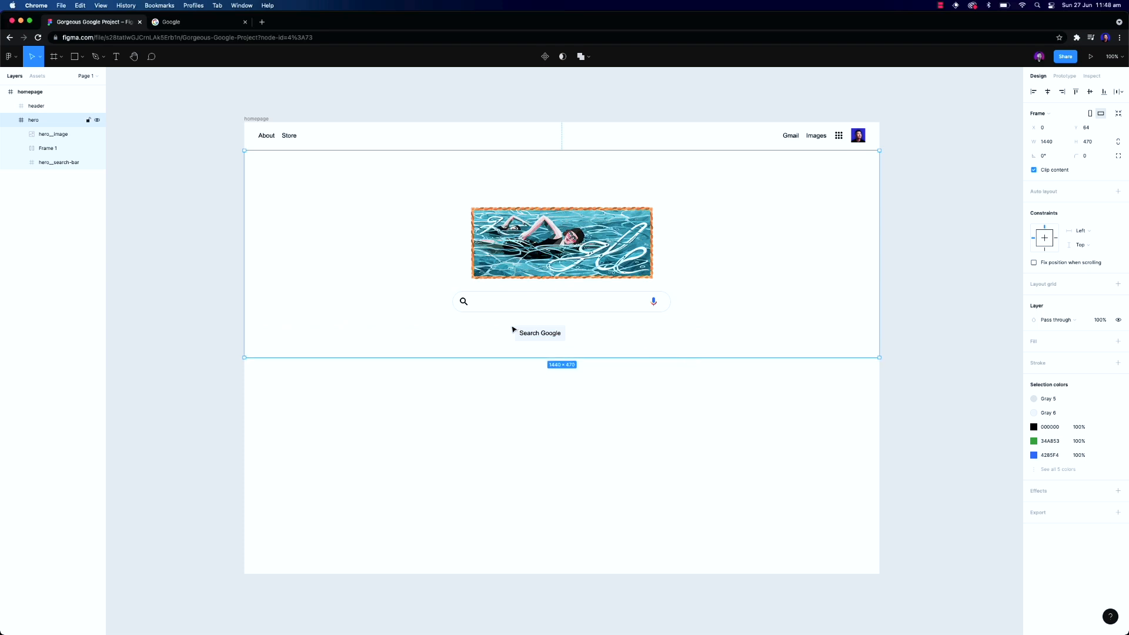
pyautogui.click(555, 336)
pyautogui.click(1089, 156)
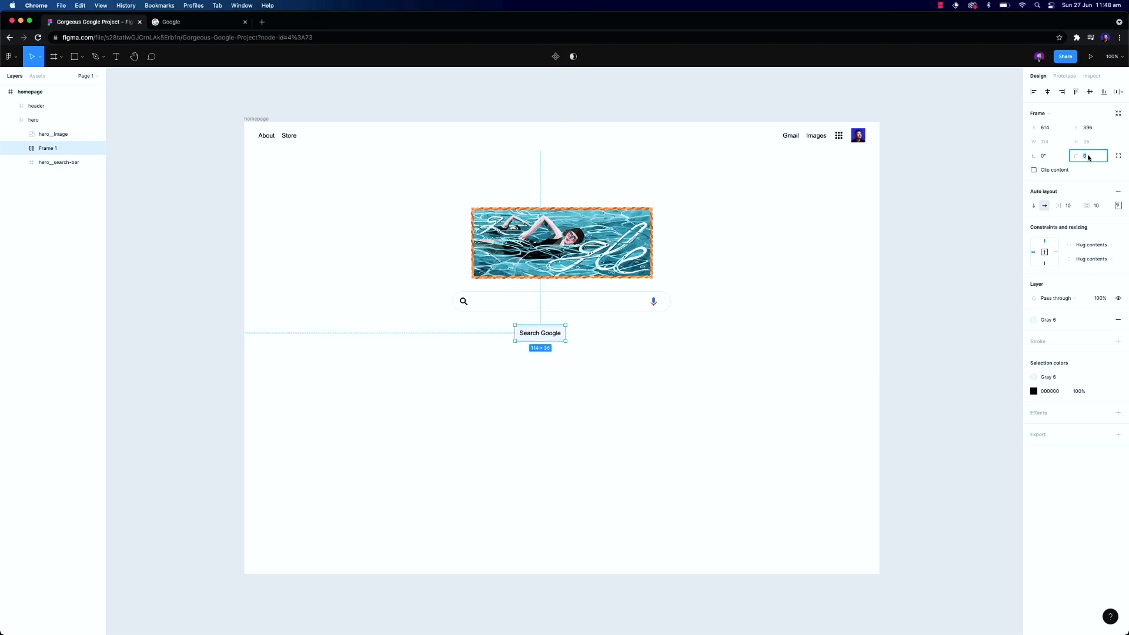
pyautogui.press('Return')
# Duplicate the button beside itself and change the copy's label to I'm Feeling Lucky
pyautogui.moveTo(551, 337); pyautogui.dragTo(592, 345)
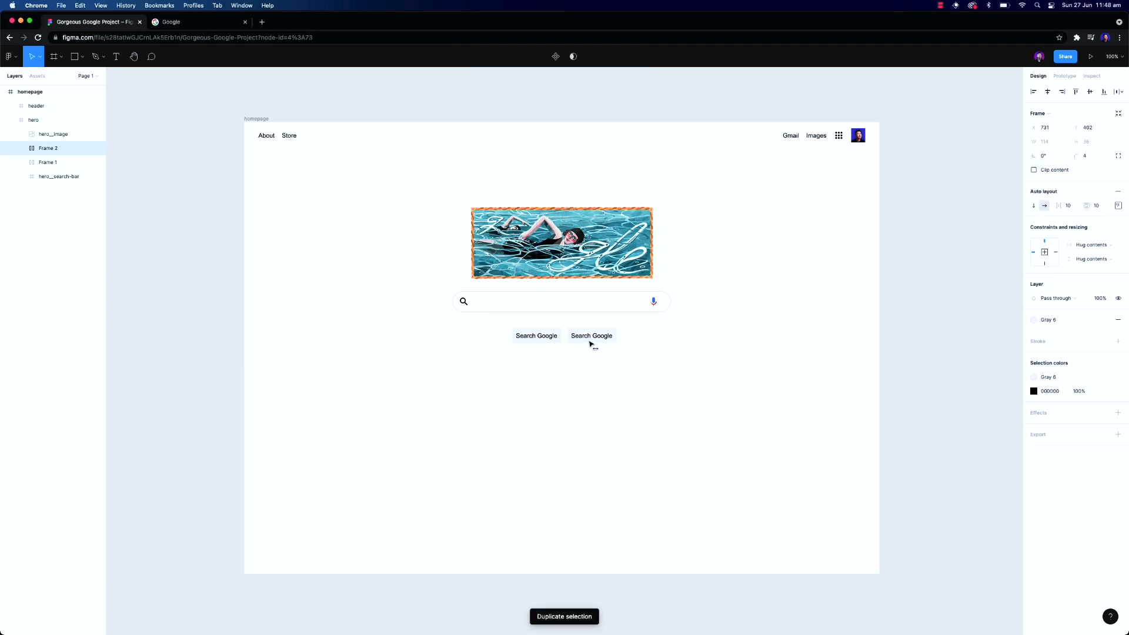
pyautogui.doubleClick(586, 337)
pyautogui.write('J')
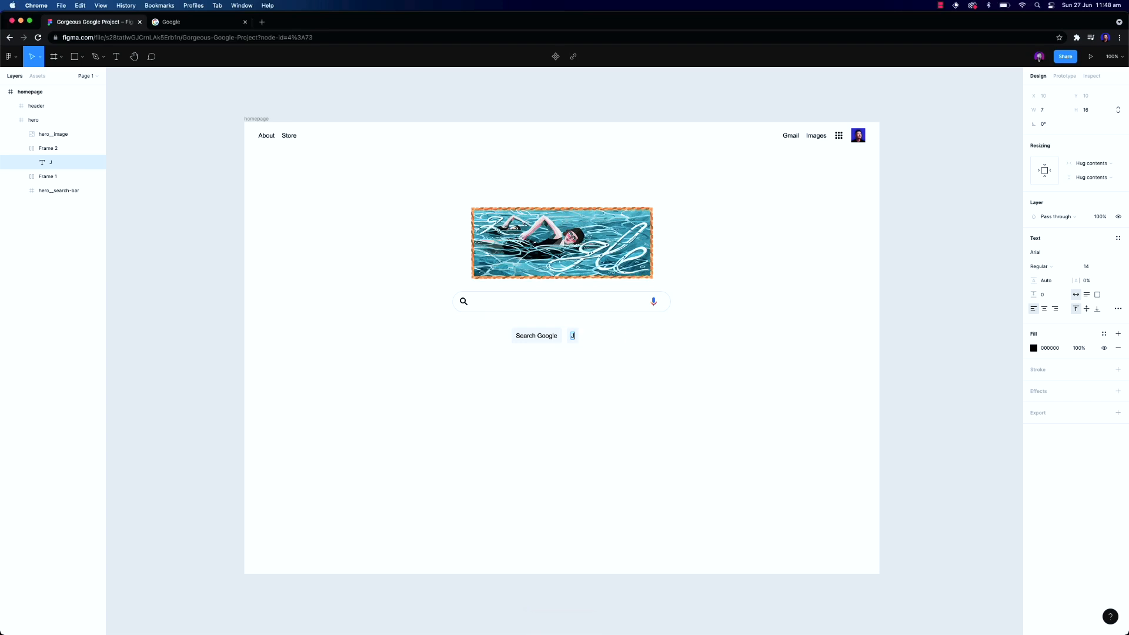
pyautogui.write("'m Feeling Lucky")
pyautogui.click(625, 383)
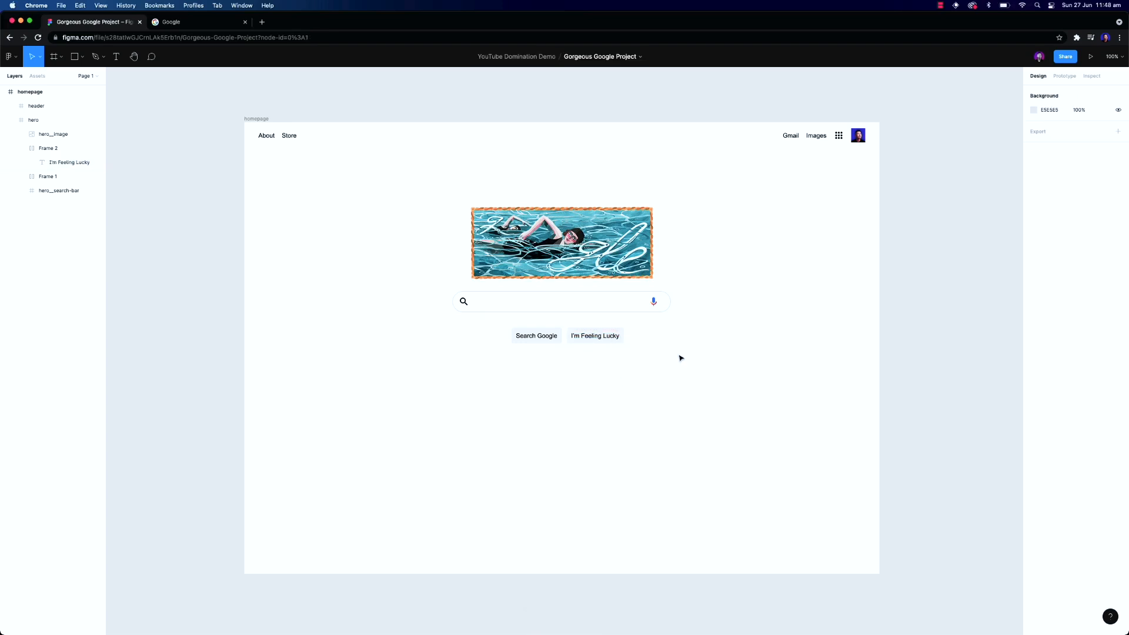
# Make the profile avatar image in the header circular
pyautogui.doubleClick(857, 137)
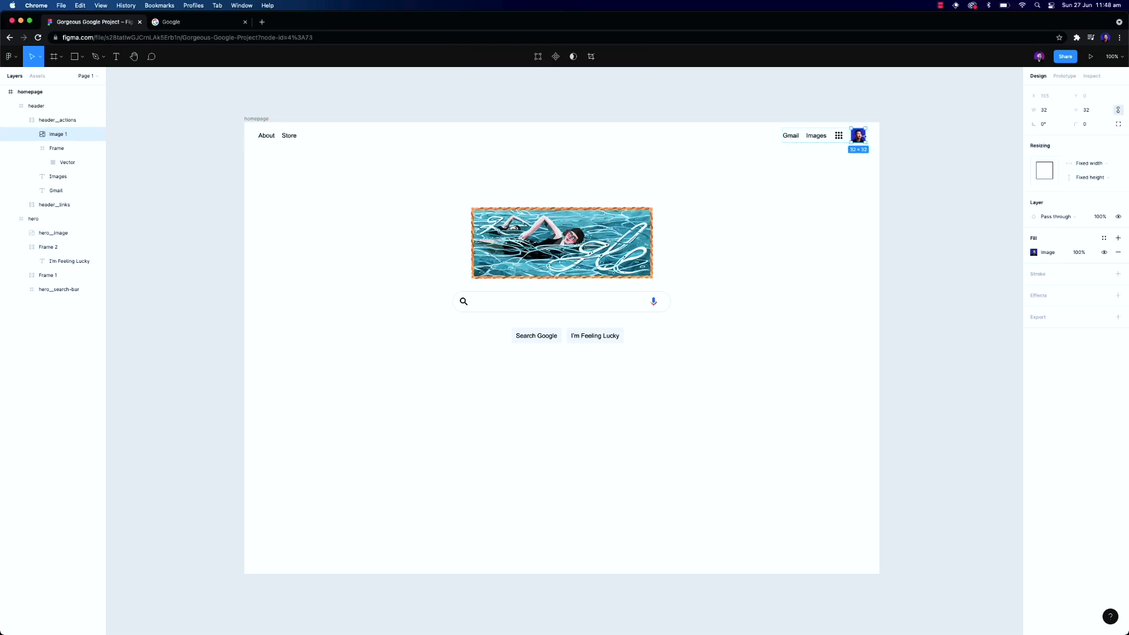
pyautogui.click(1098, 126)
pyautogui.click(943, 196)
# Try to recolour the apps grid icon in the header
pyautogui.click(839, 137)
pyautogui.doubleClick(839, 137)
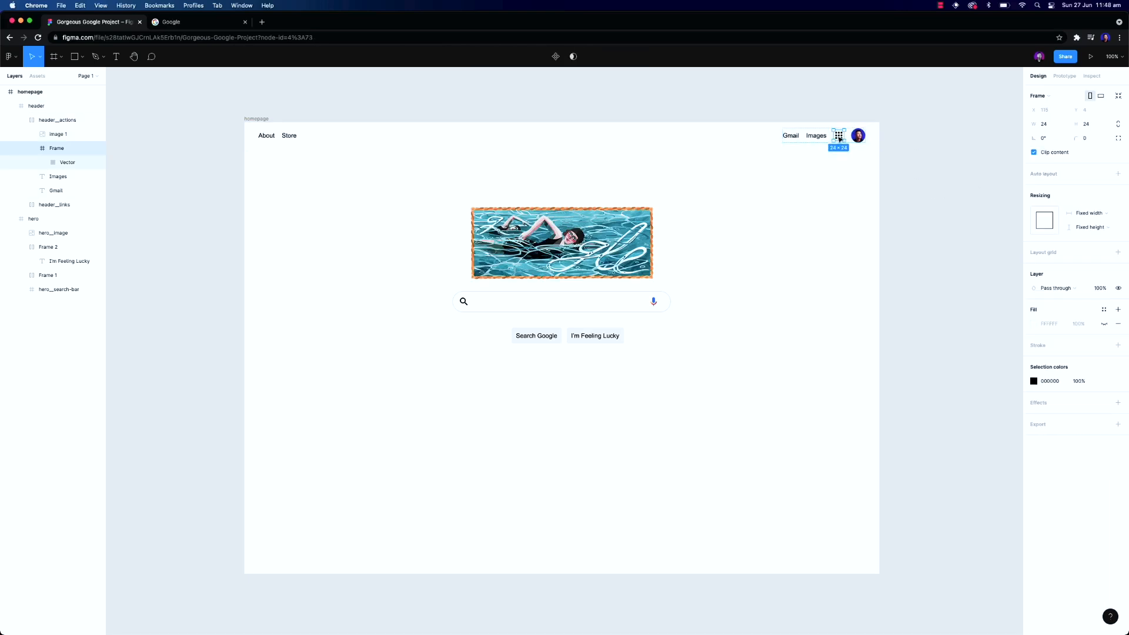
pyautogui.click(1104, 381)
pyautogui.click(976, 446)
pyautogui.click(834, 427)
pyautogui.click(839, 135)
pyautogui.doubleClick(839, 136)
pyautogui.doubleClick(838, 136)
pyautogui.click(1053, 383)
pyautogui.click(967, 434)
pyautogui.click(733, 424)
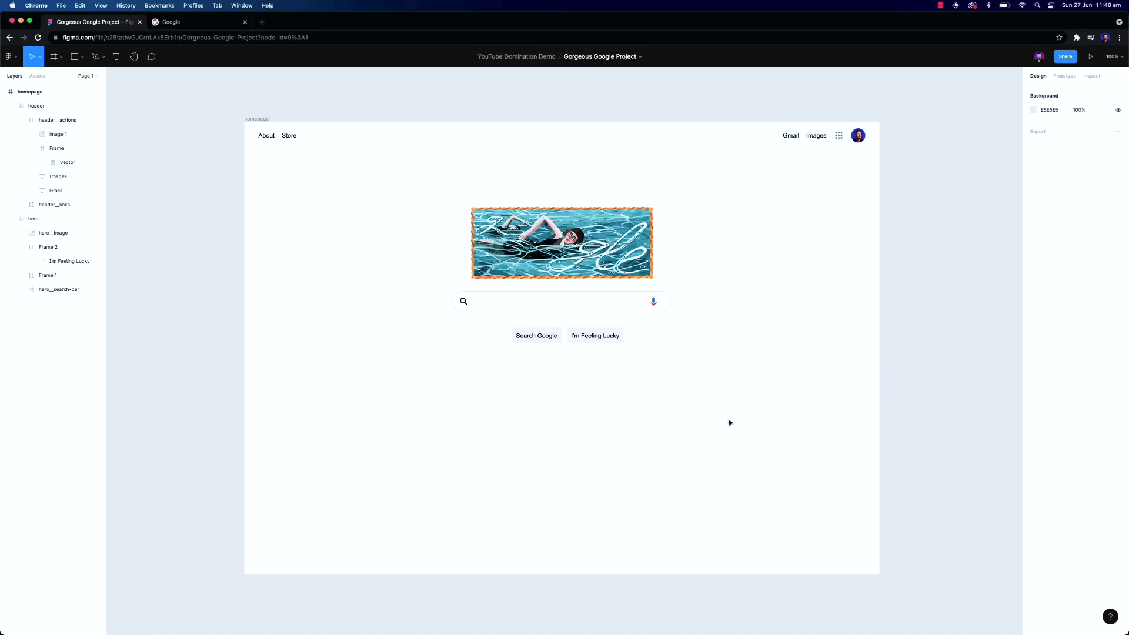
# Rename the Search Google button frame to button/primary and convert it into a component
pyautogui.click(548, 339)
pyautogui.doubleClick(548, 339)
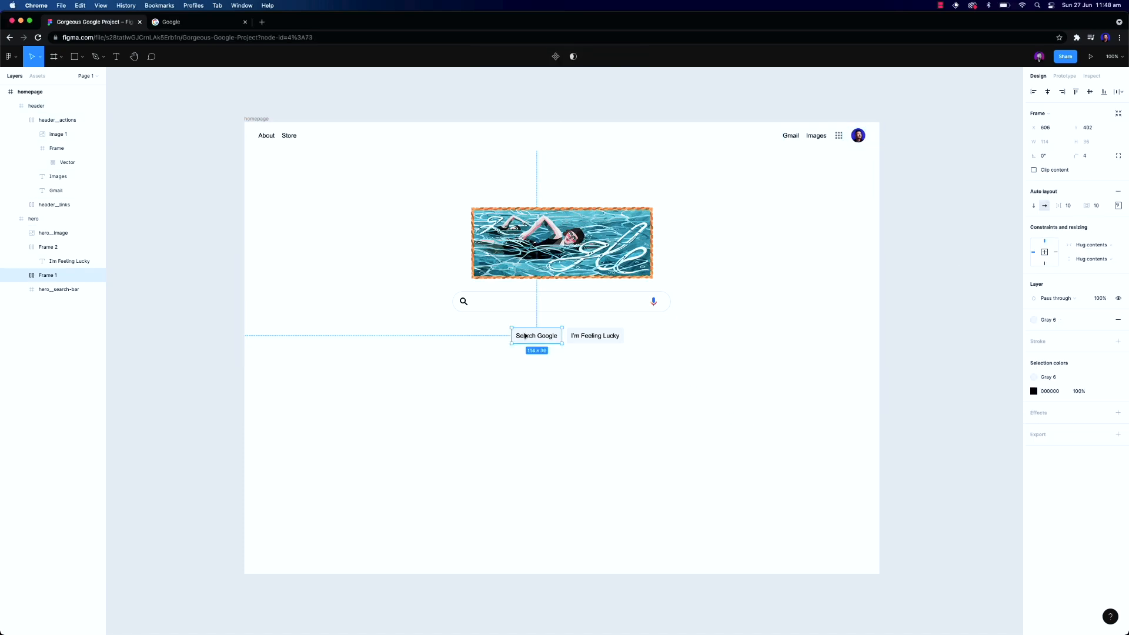
pyautogui.keyDown('shift'); pyautogui.click(584, 339); pyautogui.keyUp('shift')
pyautogui.click(21, 248)
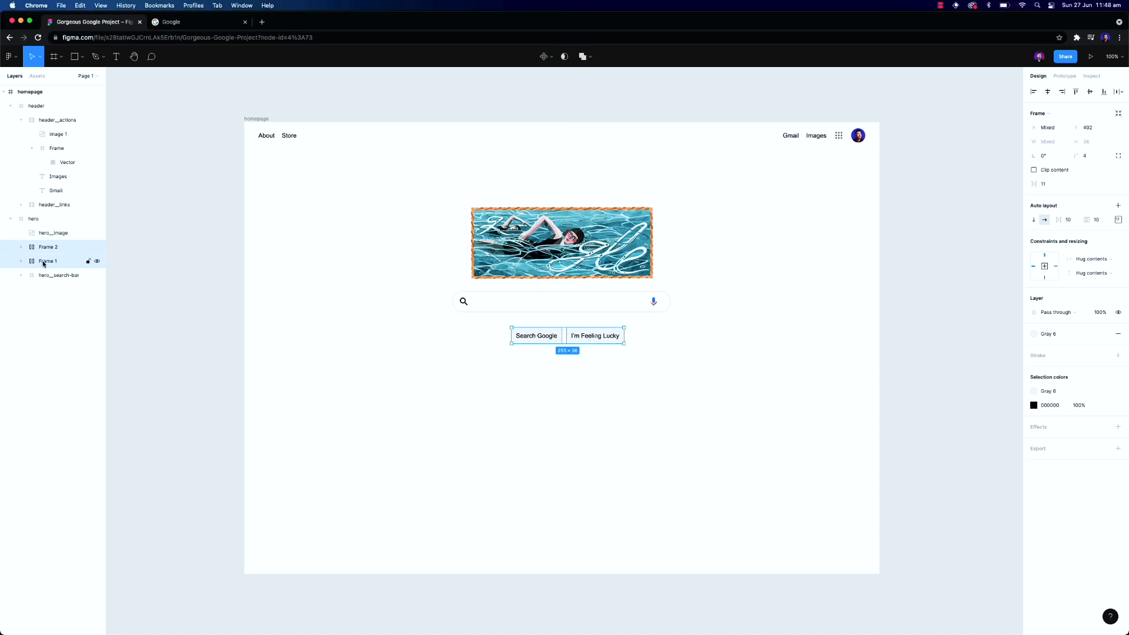
pyautogui.doubleClick(45, 263)
pyautogui.write('primary')
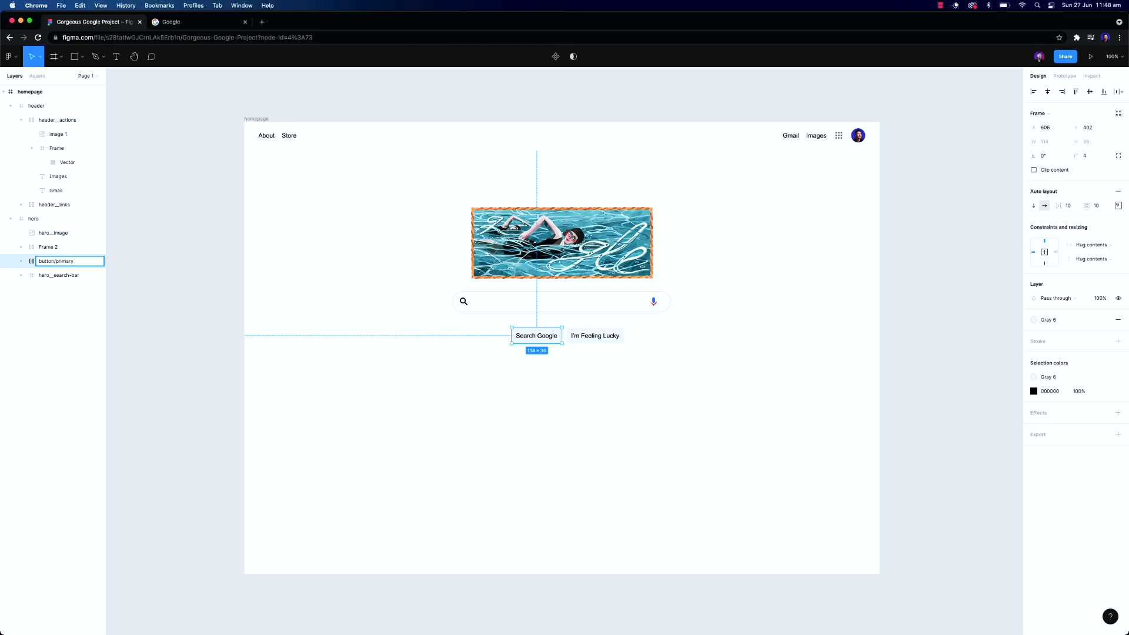
pyautogui.press('Return')
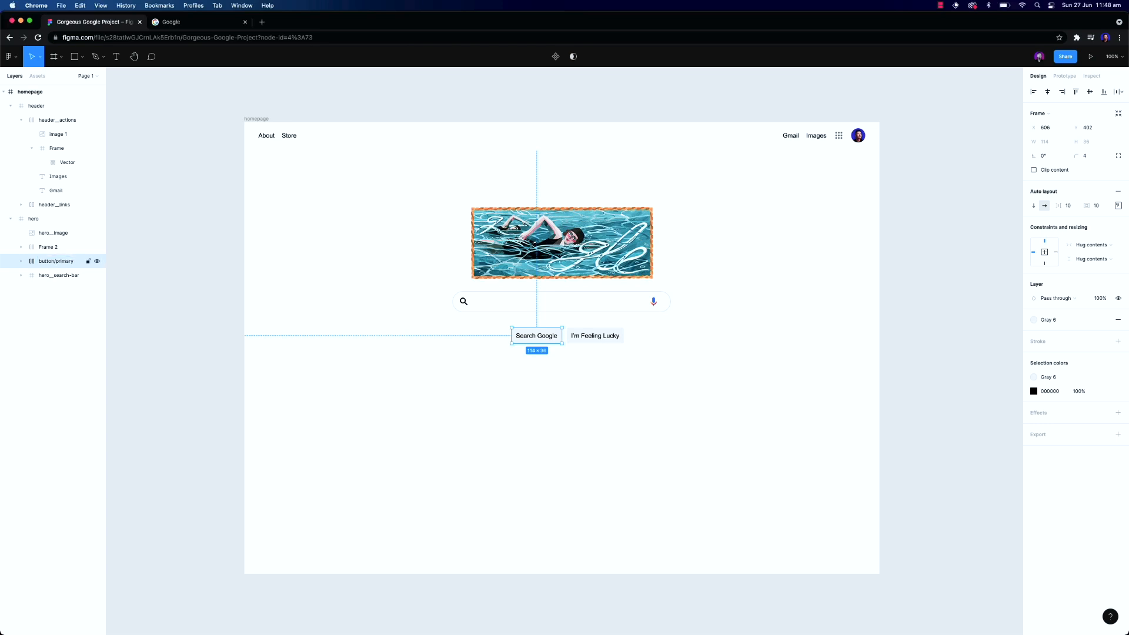
pyautogui.rightClick(49, 261)
pyautogui.click(81, 420)
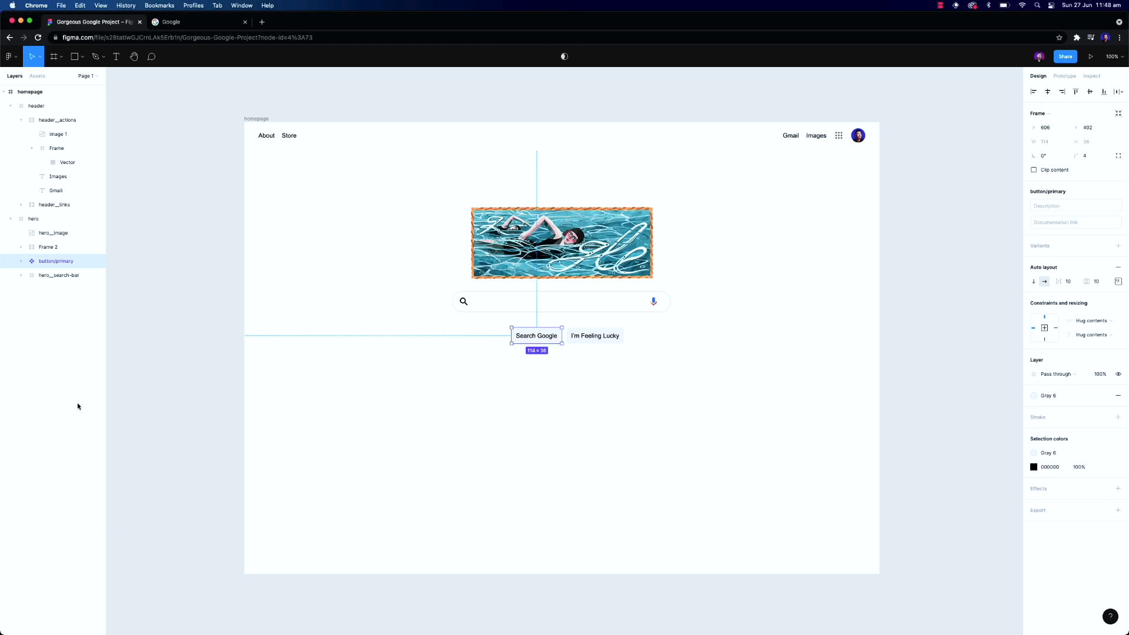
# Replace the old I'm Feeling Lucky button with a duplicate of the component placed beside it, relabelled I'm Feeling Lucky
pyautogui.click(594, 336)
pyautogui.press('Delete')
pyautogui.click(82, 247)
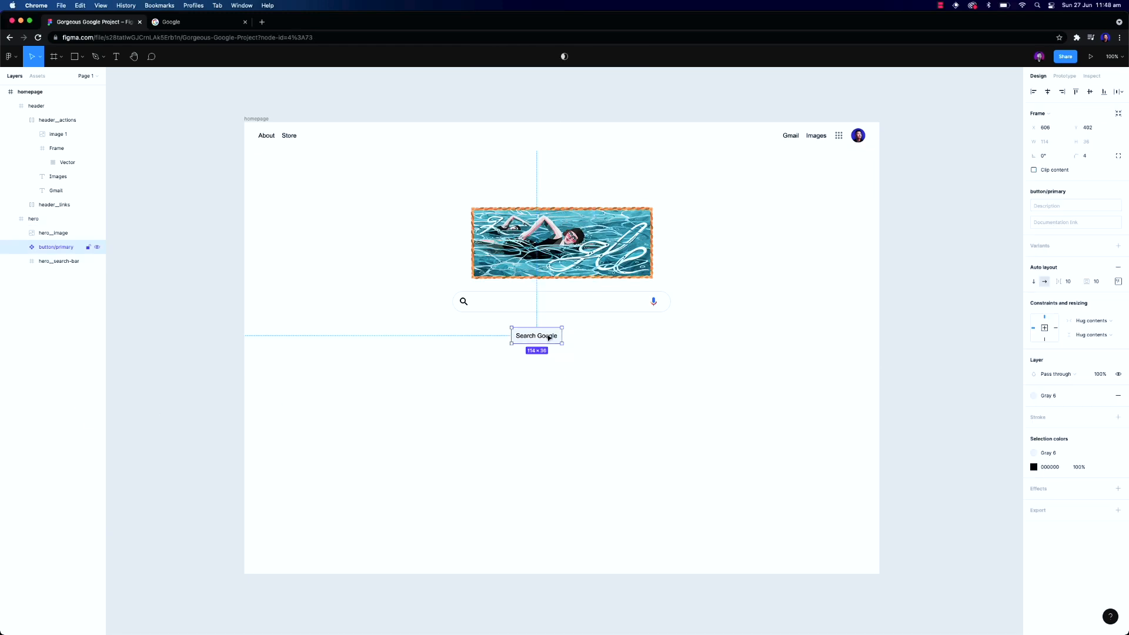
pyautogui.press('super+d')
pyautogui.moveTo(535, 336); pyautogui.dragTo(593, 343)
pyautogui.doubleClick(592, 337)
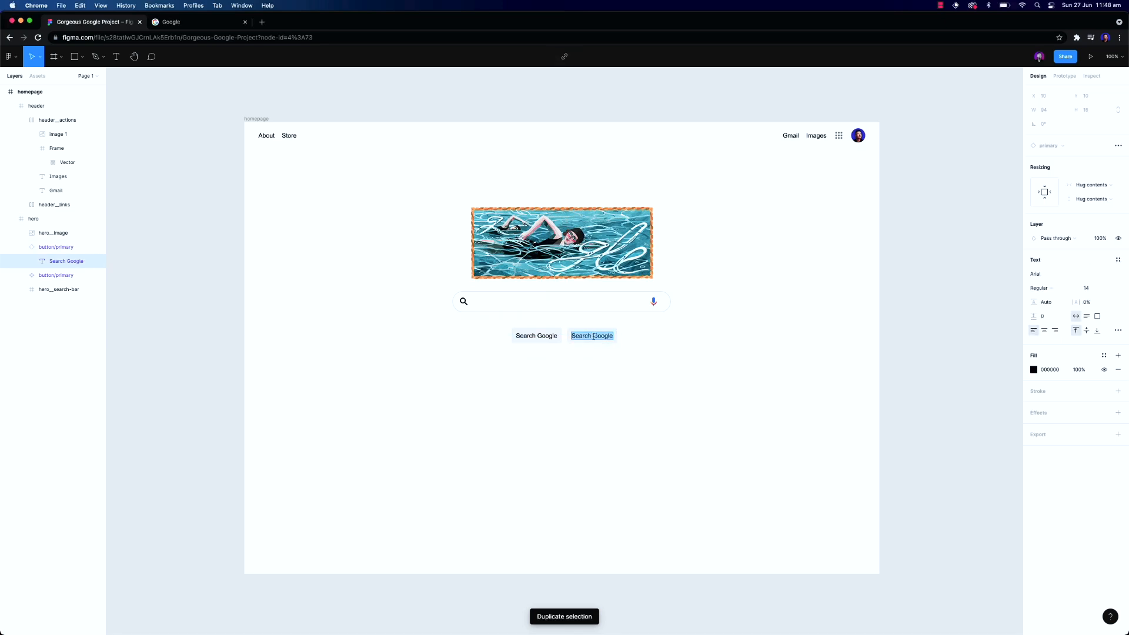
pyautogui.press('BackSpace')
pyautogui.write("I'm Feeling Lucky")
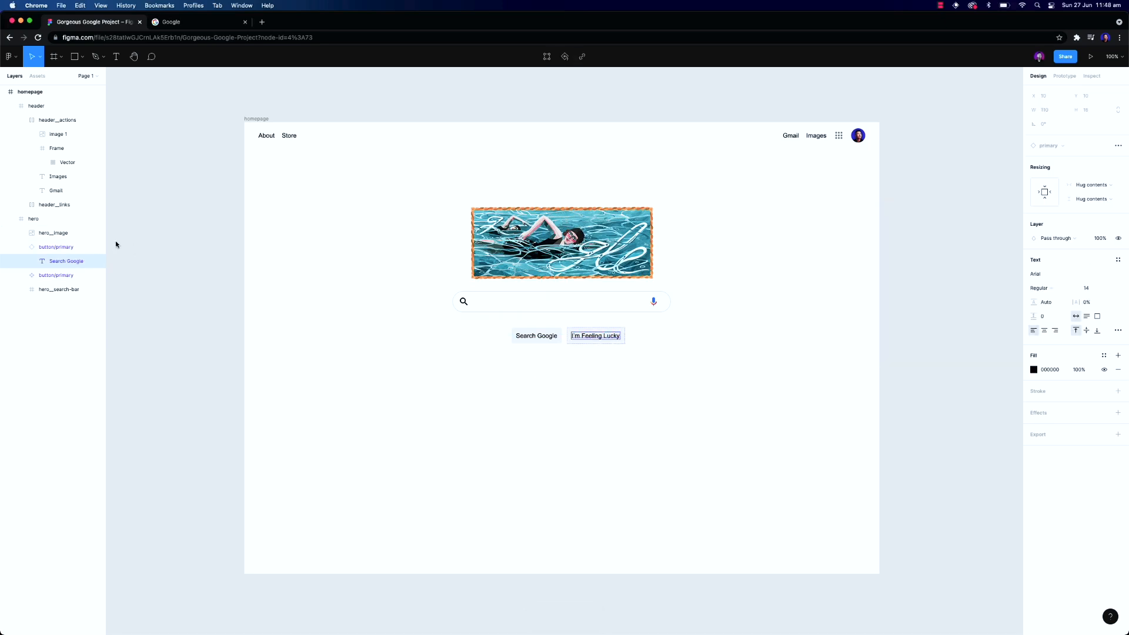
# Group the Search Google and I'm Feeling Lucky buttons together
pyautogui.click(24, 247)
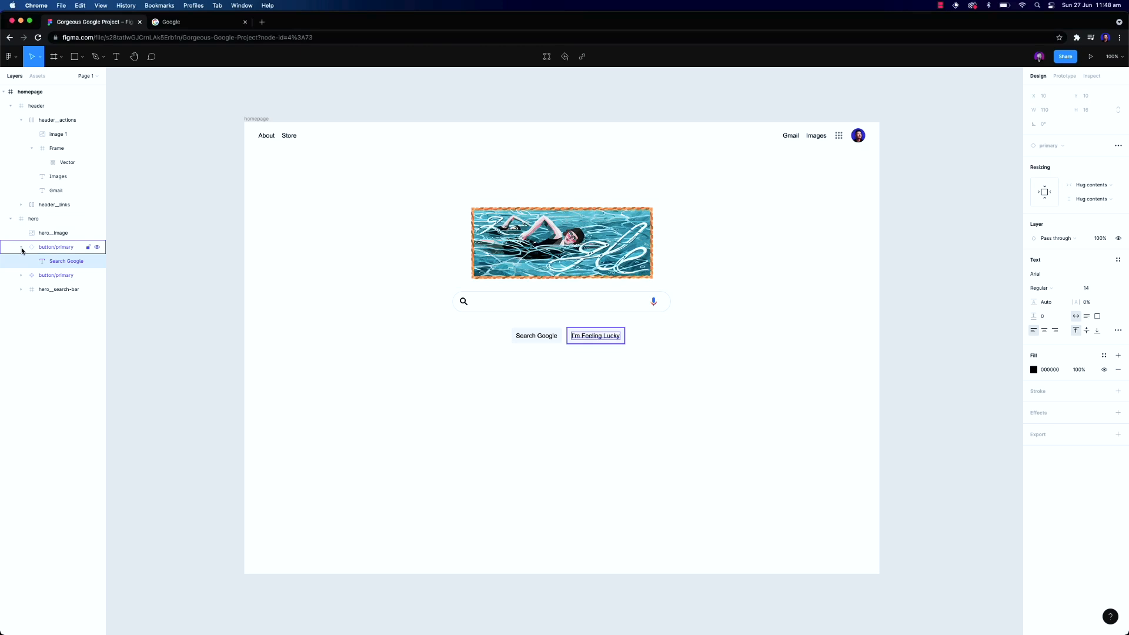
pyautogui.keyDown('shift'); pyautogui.click(57, 264); pyautogui.keyUp('shift')
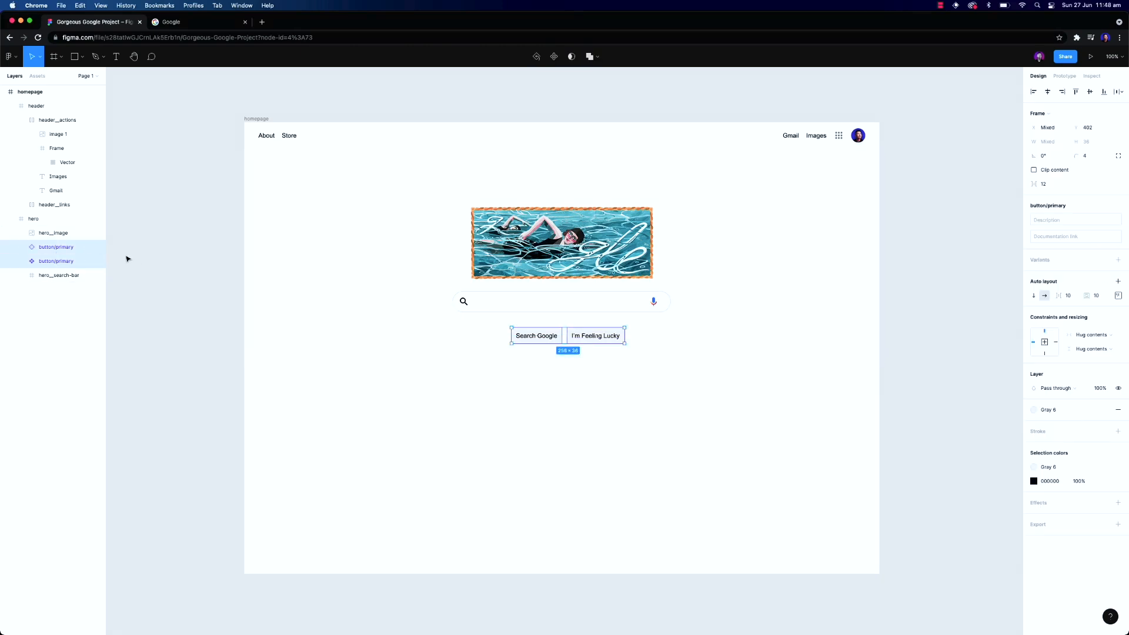
pyautogui.press('super+g')
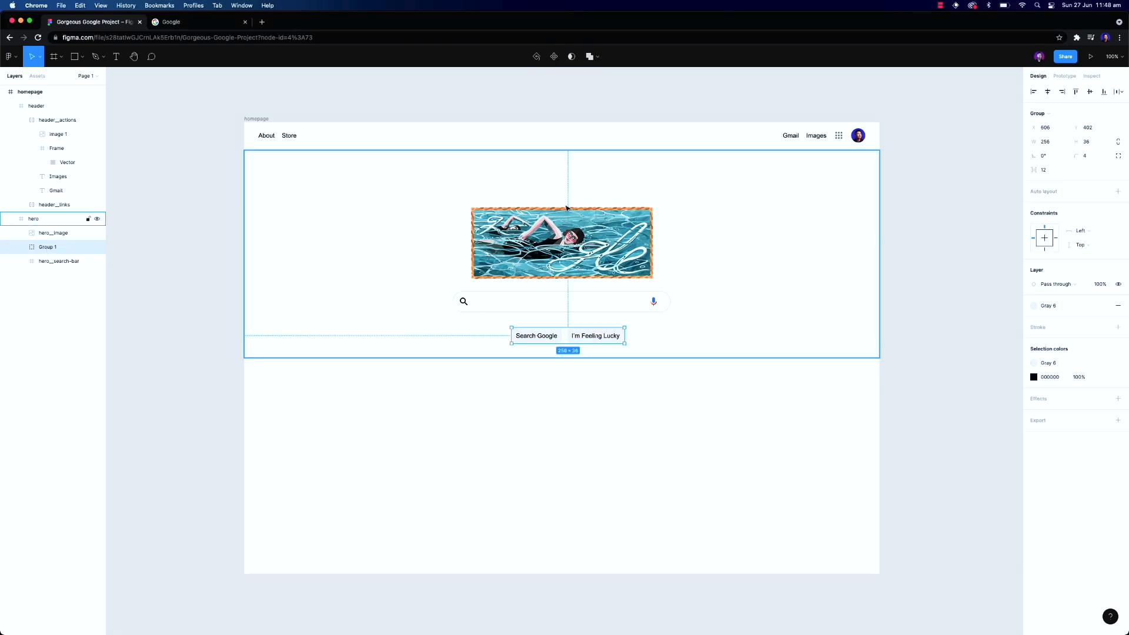
# Centre the button group horizontally and nudge it 7 px upward
pyautogui.click(1047, 92)
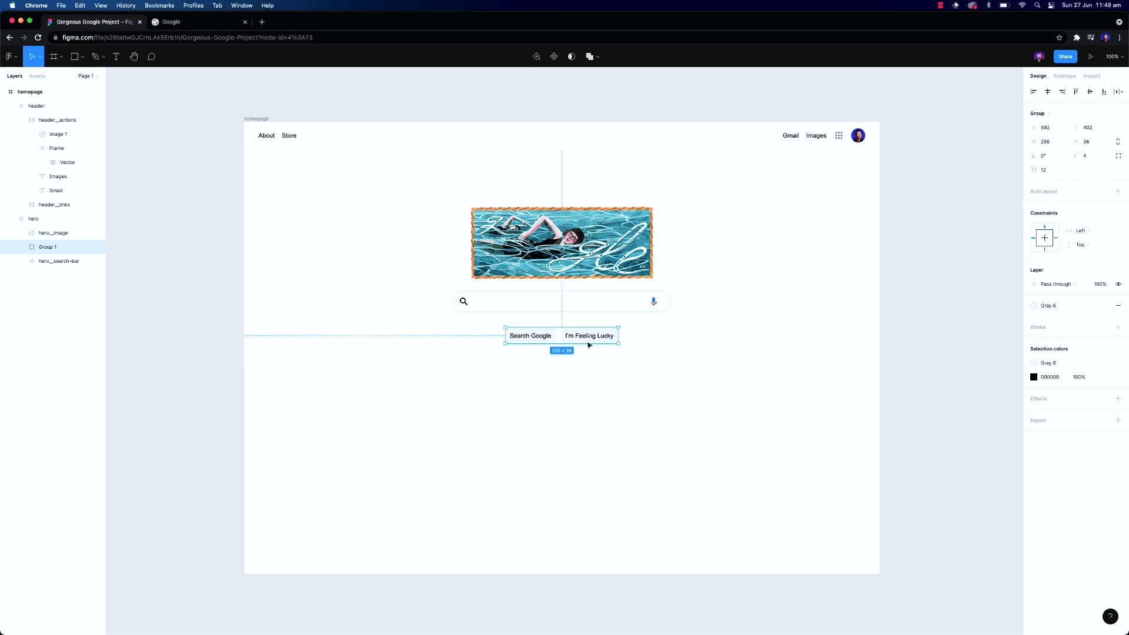
pyautogui.hotkey('shift', 'Up')
pyautogui.press('Down')
pyautogui.press('Down')
pyautogui.press('Down')
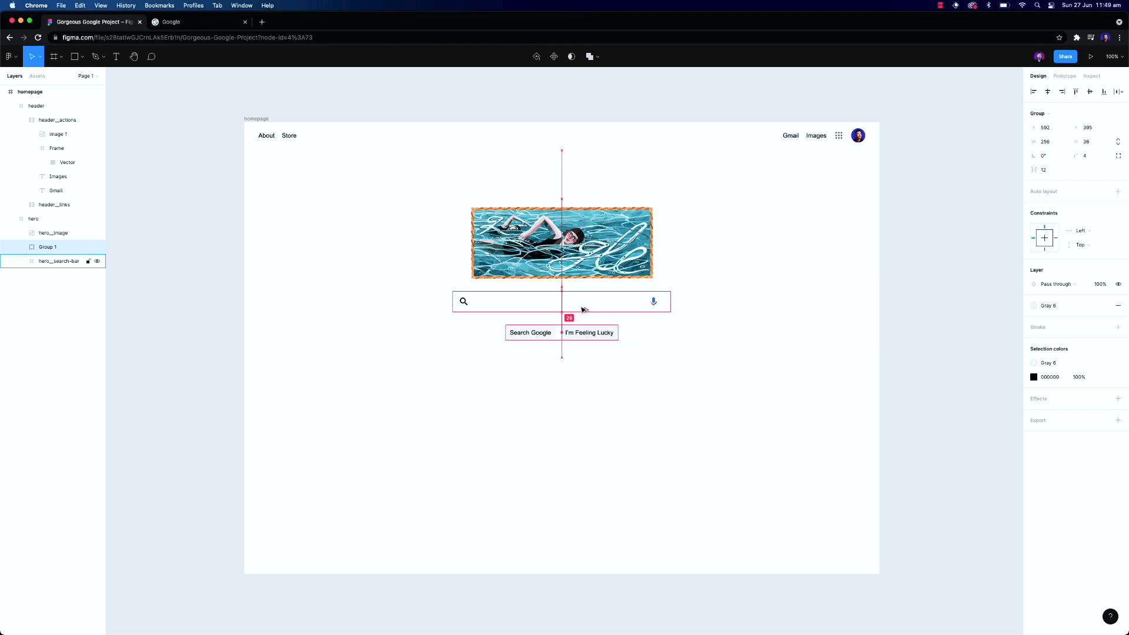
# Move the search bar and the button group together 20 px down below the doodle
pyautogui.click(582, 310)
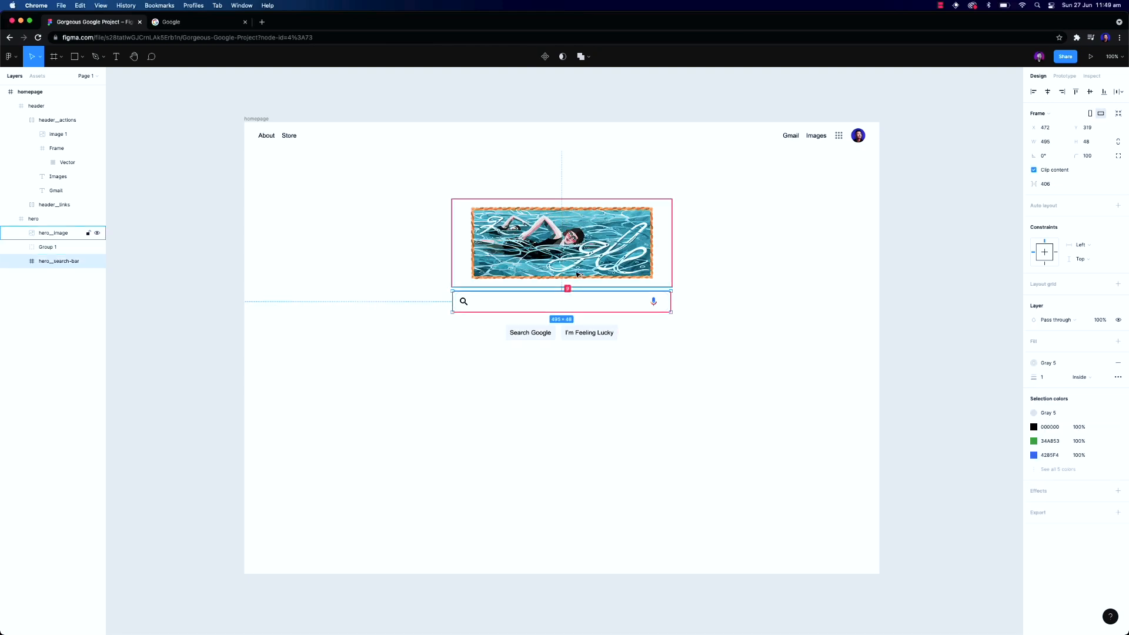
pyautogui.click(571, 328)
pyautogui.keyDown('shift'); pyautogui.click(573, 306); pyautogui.keyUp('shift')
pyautogui.press('alt')
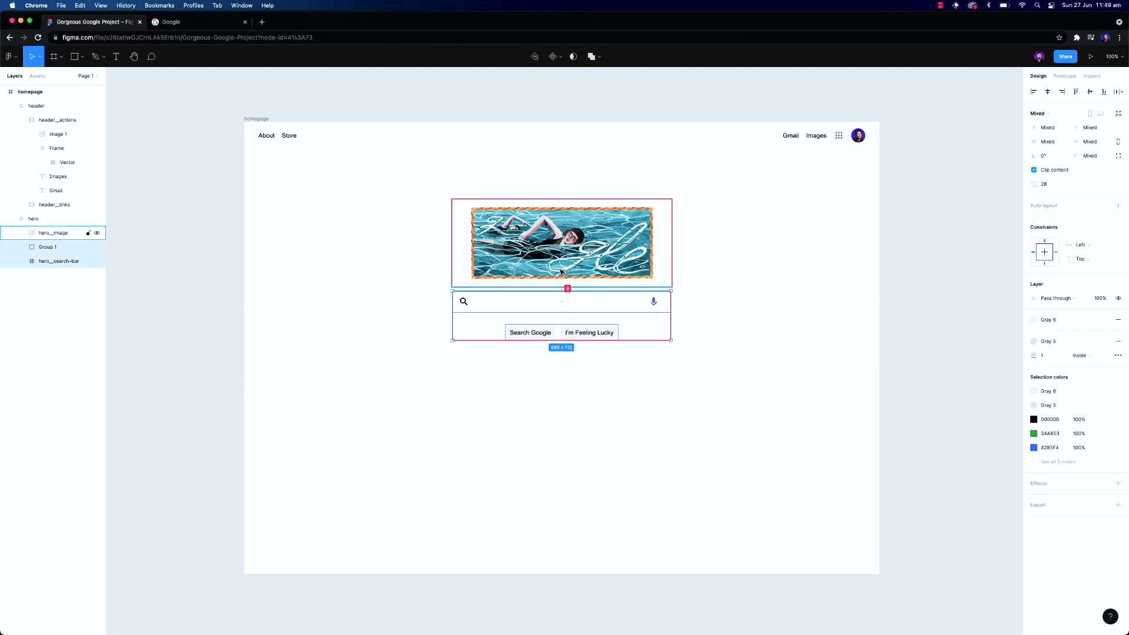
pyautogui.hotkey('shift', 'Down')
pyautogui.hotkey('shift', 'Down')
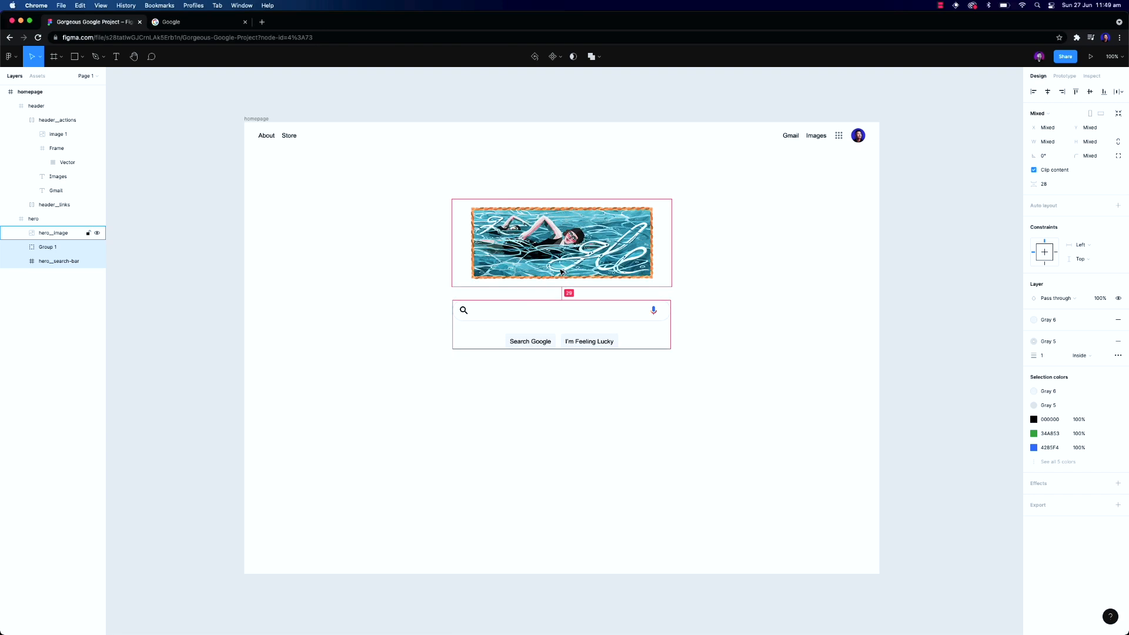
# Try resizing the homepage frame's width
pyautogui.click(587, 365)
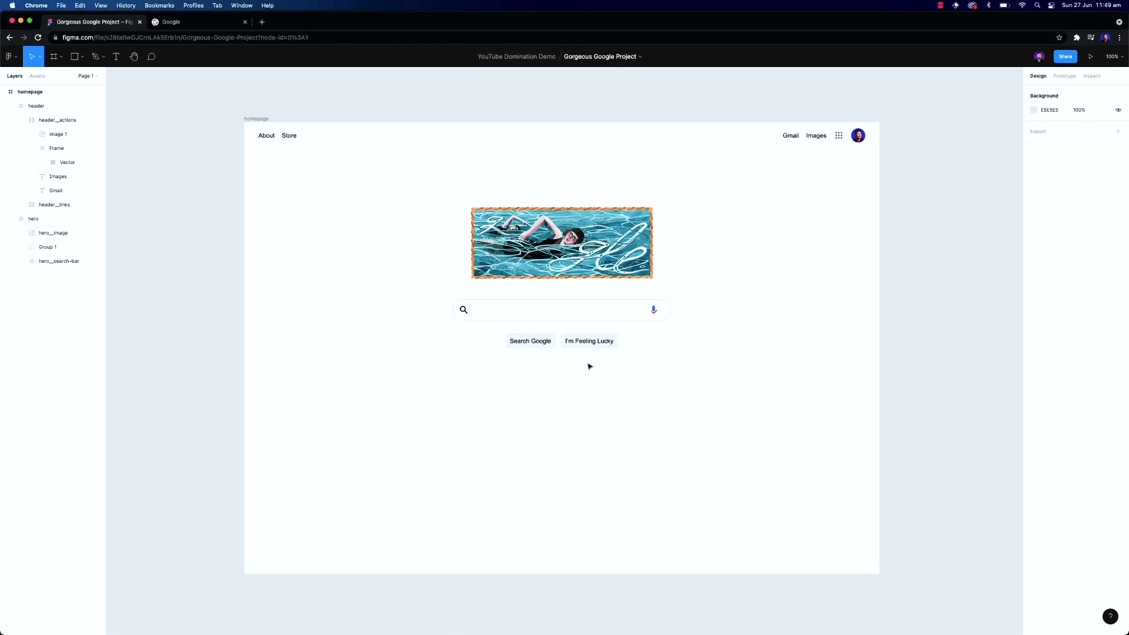
pyautogui.click(501, 209)
pyautogui.click(903, 302)
pyautogui.click(257, 119)
pyautogui.moveTo(878, 219); pyautogui.dragTo(869, 222)
pyautogui.press('super+z')
# Set the hero frame's horizontal constraint to Left and right
pyautogui.doubleClick(587, 232)
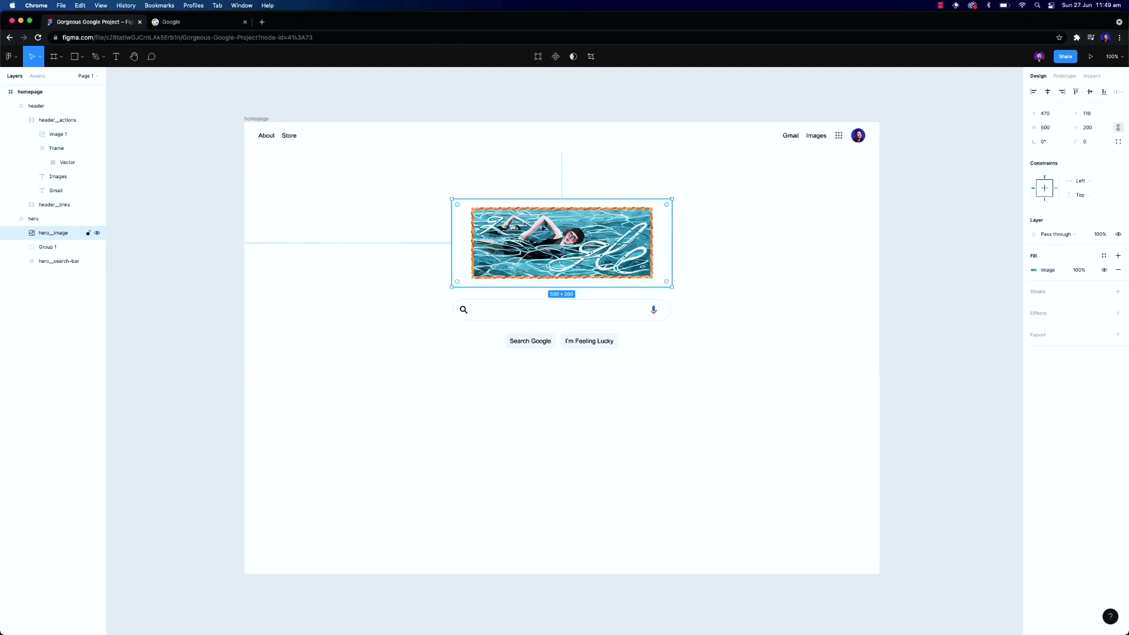
pyautogui.click(292, 211)
pyautogui.click(21, 121)
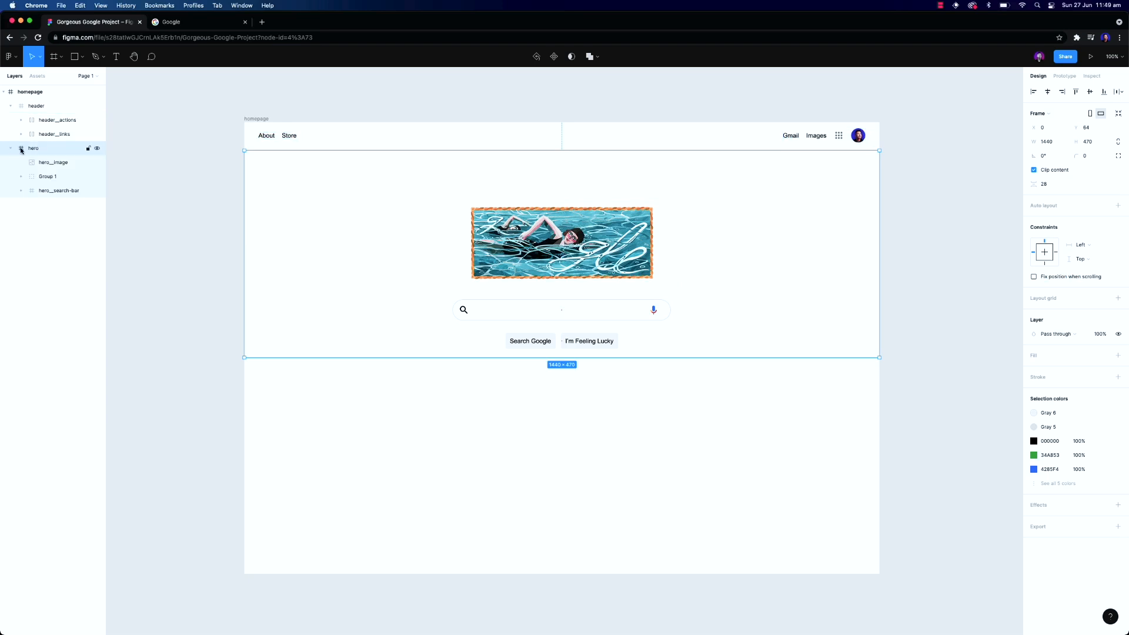
pyautogui.click(1081, 245)
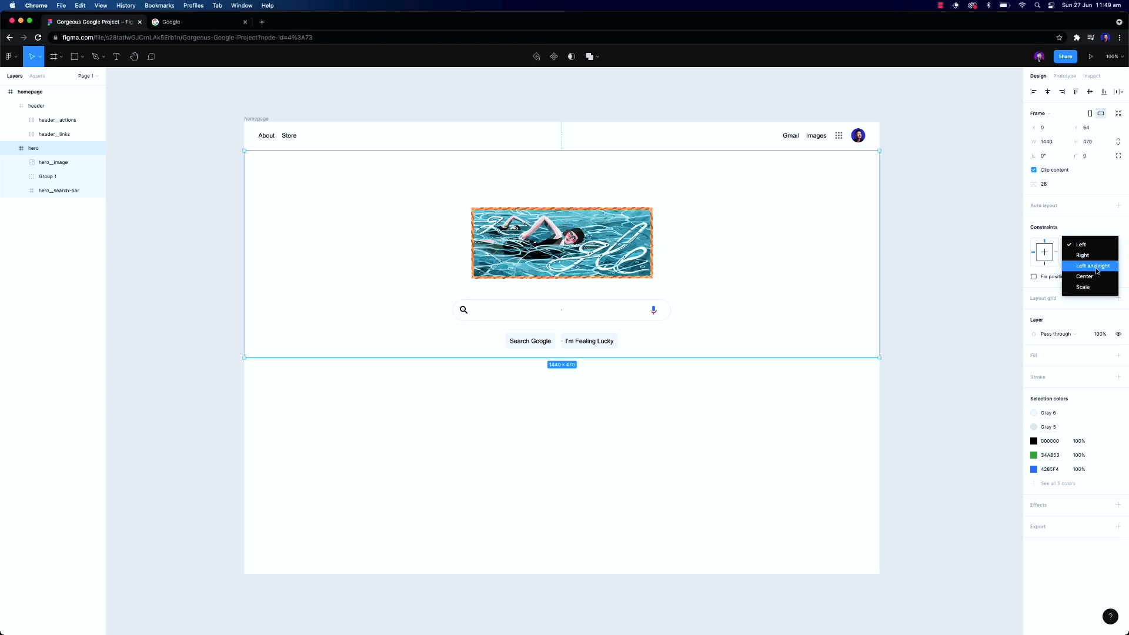
pyautogui.click(1093, 266)
pyautogui.click(896, 139)
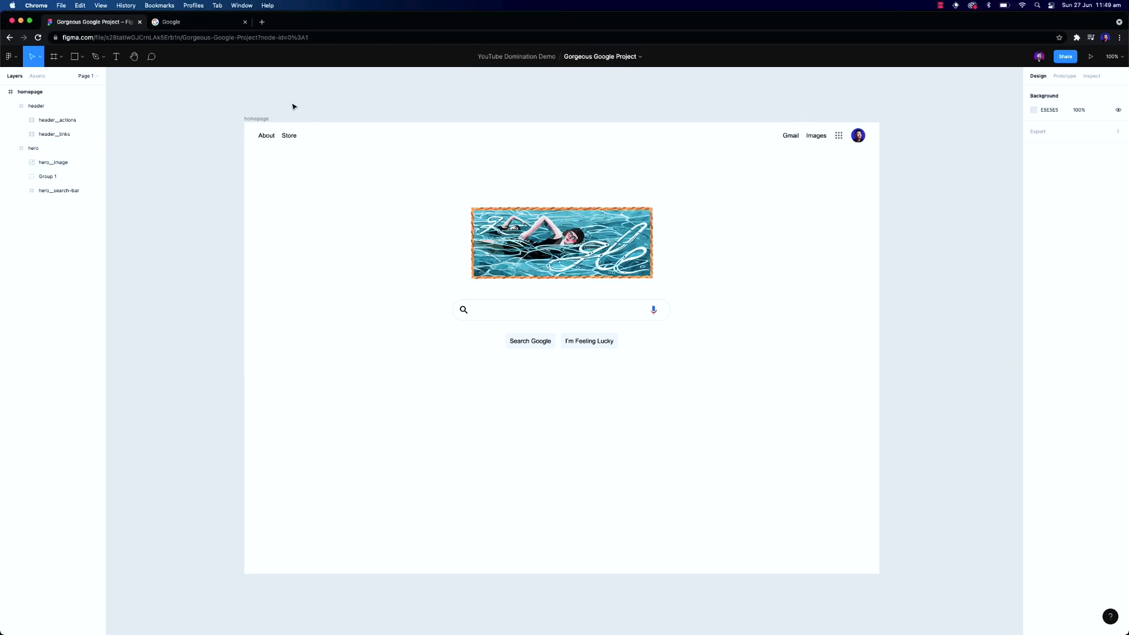
# Set the doodle image's horizontal constraint to Center
pyautogui.moveTo(312, 106); pyautogui.dragTo(522, 157)
pyautogui.moveTo(880, 221)
pyautogui.mouseDown()
pyautogui.moveTo(853, 213)
pyautogui.moveTo(878, 219)
pyautogui.mouseUp()
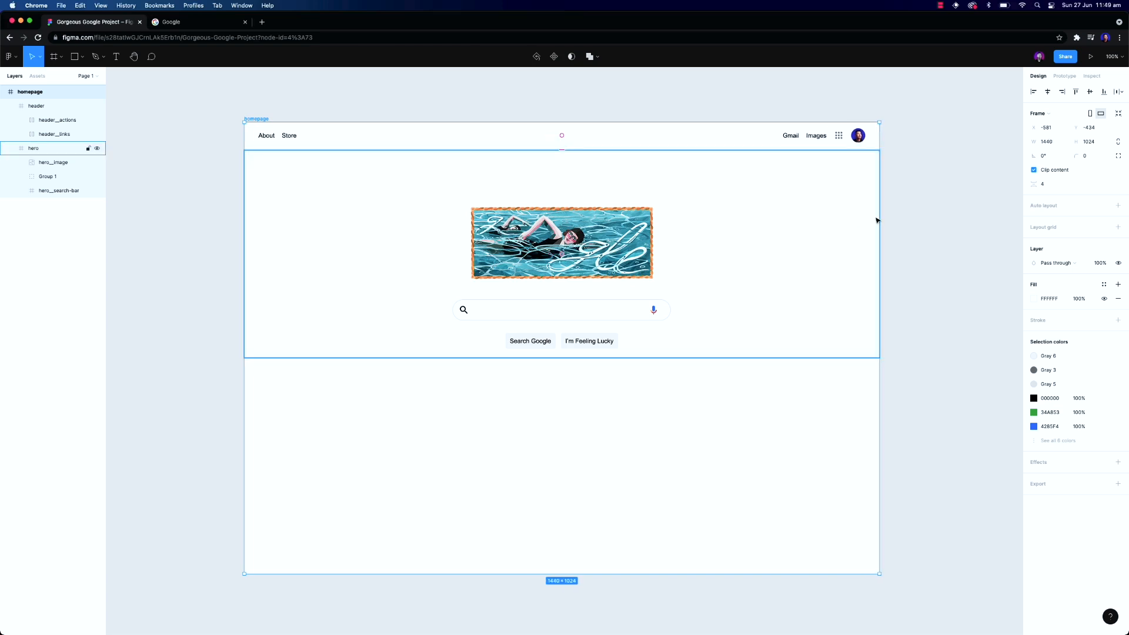
pyautogui.doubleClick(532, 266)
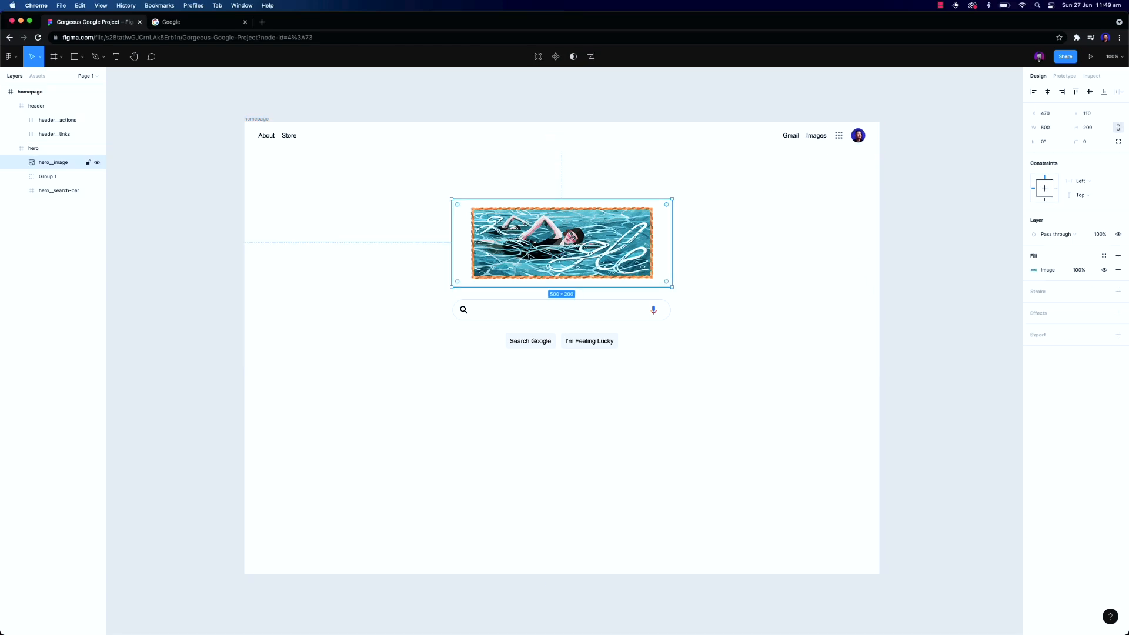
pyautogui.click(1108, 189)
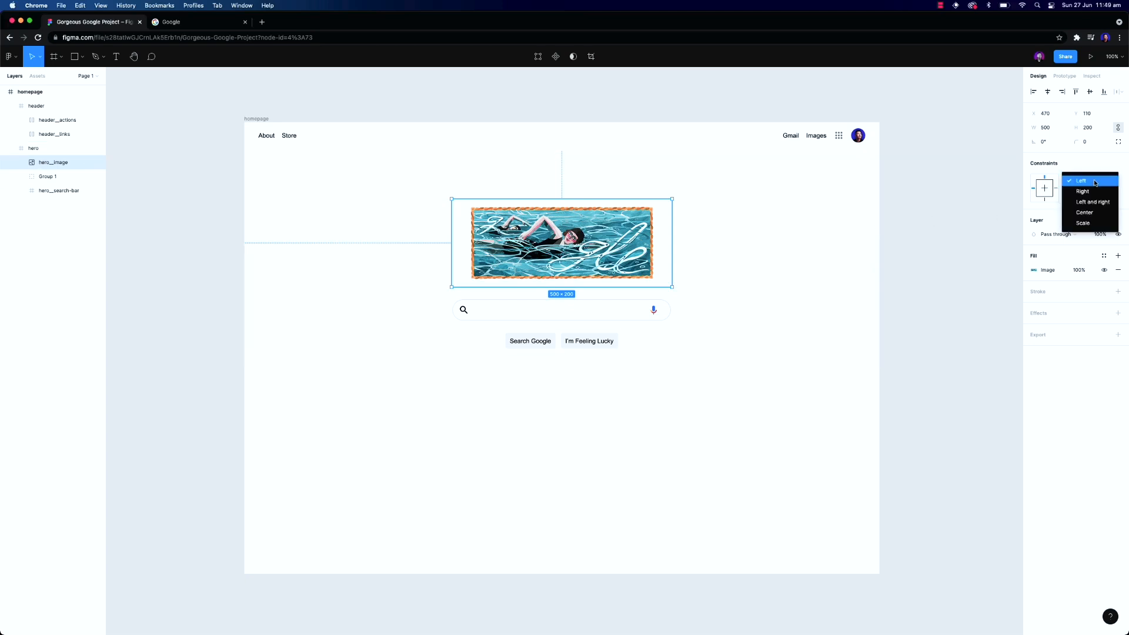
pyautogui.click(1092, 219)
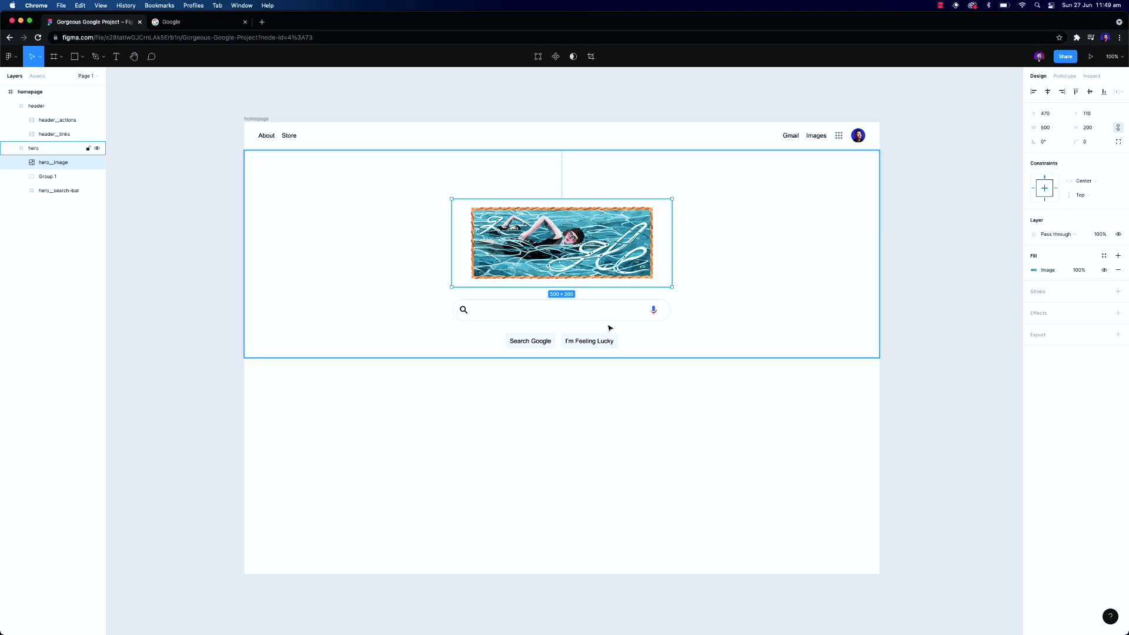
# Move the search bar layer above the button group and set its horizontal constraint to Center
pyautogui.click(51, 190)
pyautogui.moveTo(51, 192); pyautogui.dragTo(48, 176)
pyautogui.click(1085, 246)
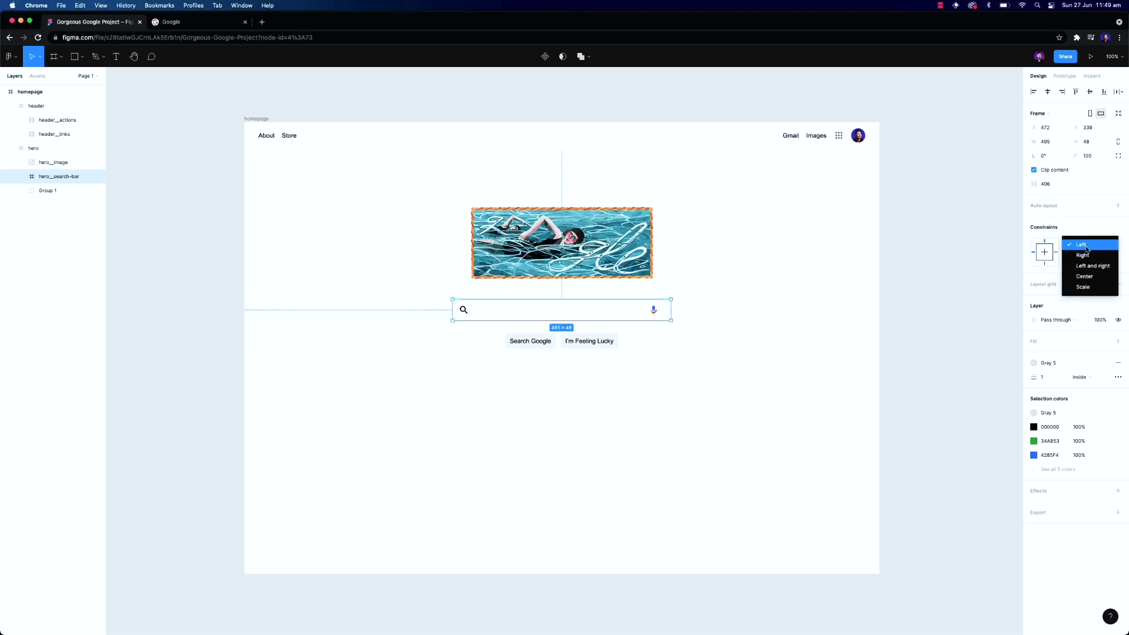
pyautogui.click(1098, 277)
# Rename the button group hero__ctas and set its horizontal constraint to Center
pyautogui.click(50, 191)
pyautogui.doubleClick(46, 191)
pyautogui.write('hero__ctas')
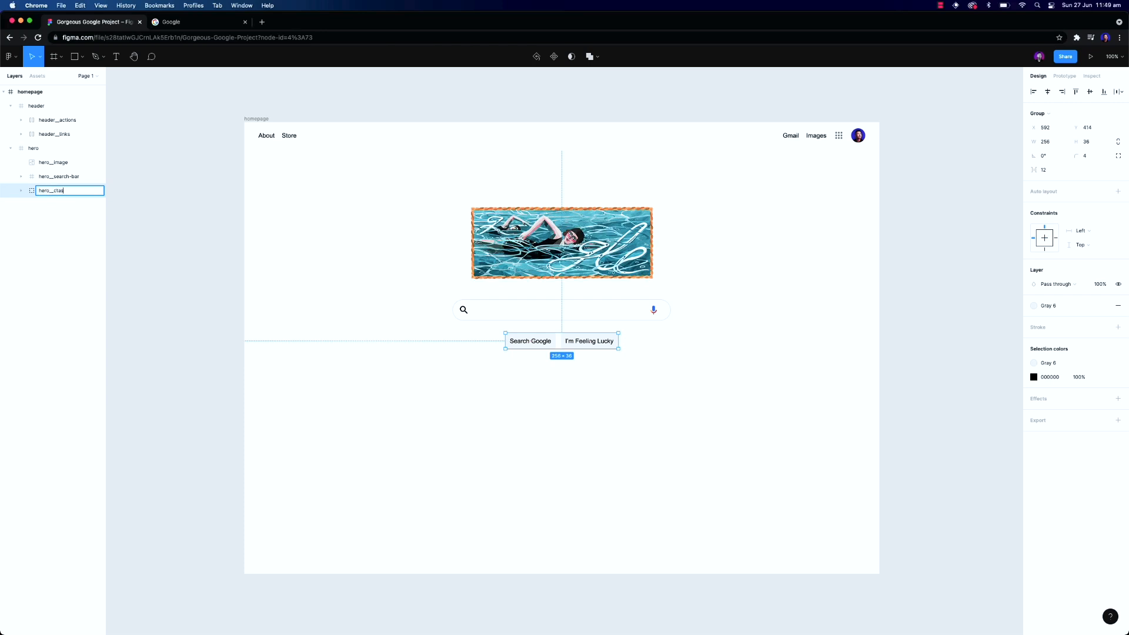
pyautogui.press('Return')
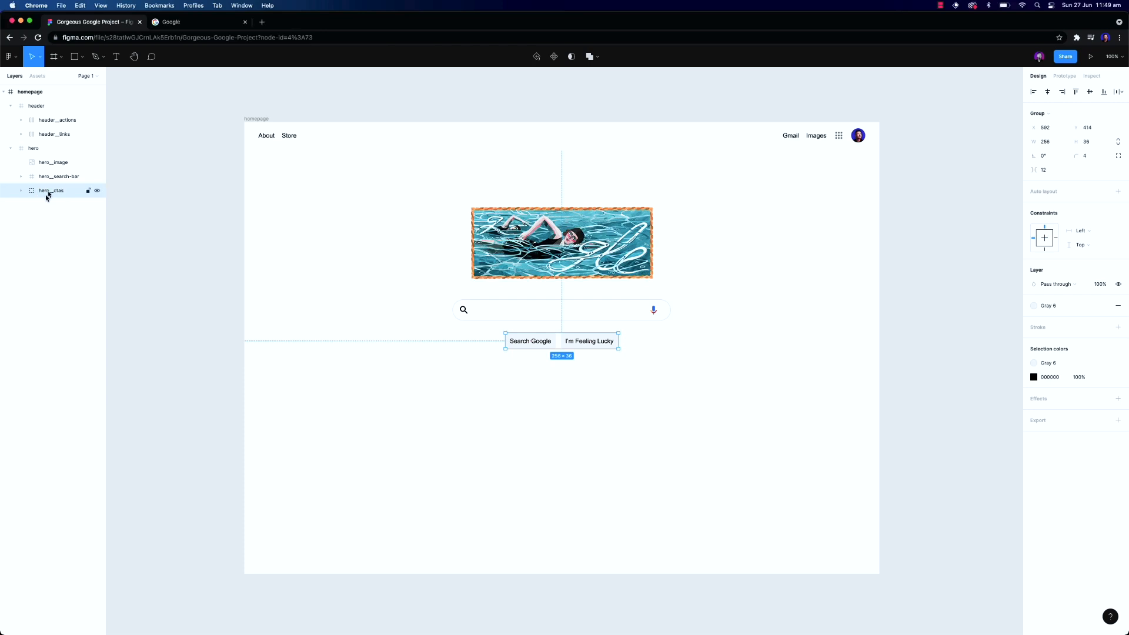
pyautogui.click(1082, 232)
pyautogui.click(1099, 262)
# Examine the homepage frame and expand the header's layers in the layer list
pyautogui.click(319, 114)
pyautogui.click(260, 118)
pyautogui.moveTo(879, 243); pyautogui.dragTo(880, 268)
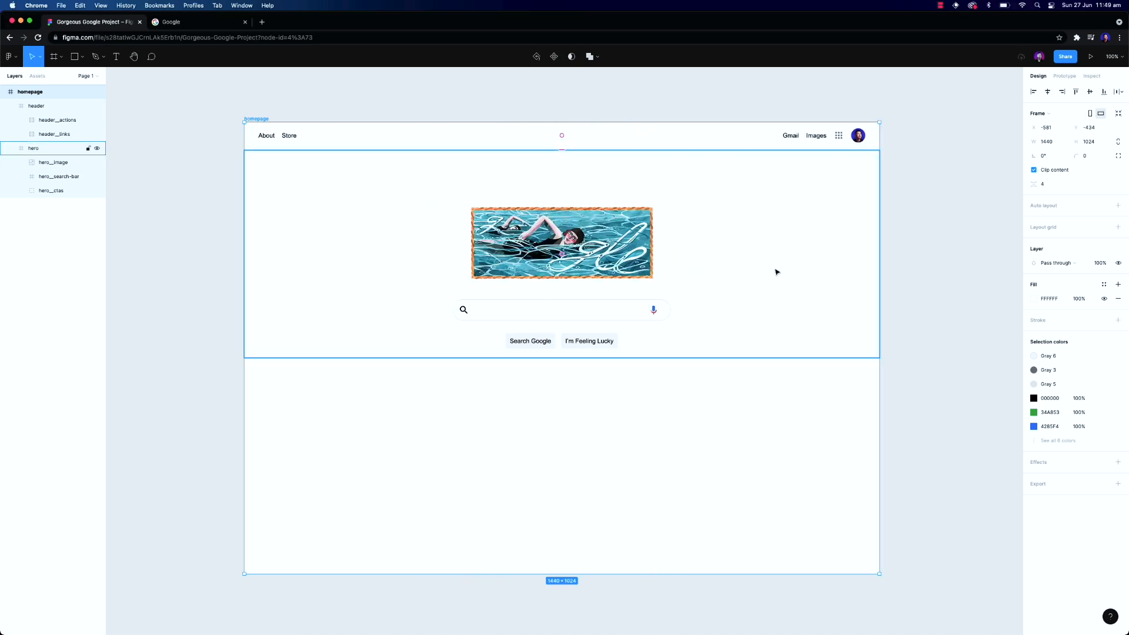
pyautogui.click(11, 106)
pyautogui.click(10, 120)
pyautogui.click(28, 107)
pyautogui.click(11, 106)
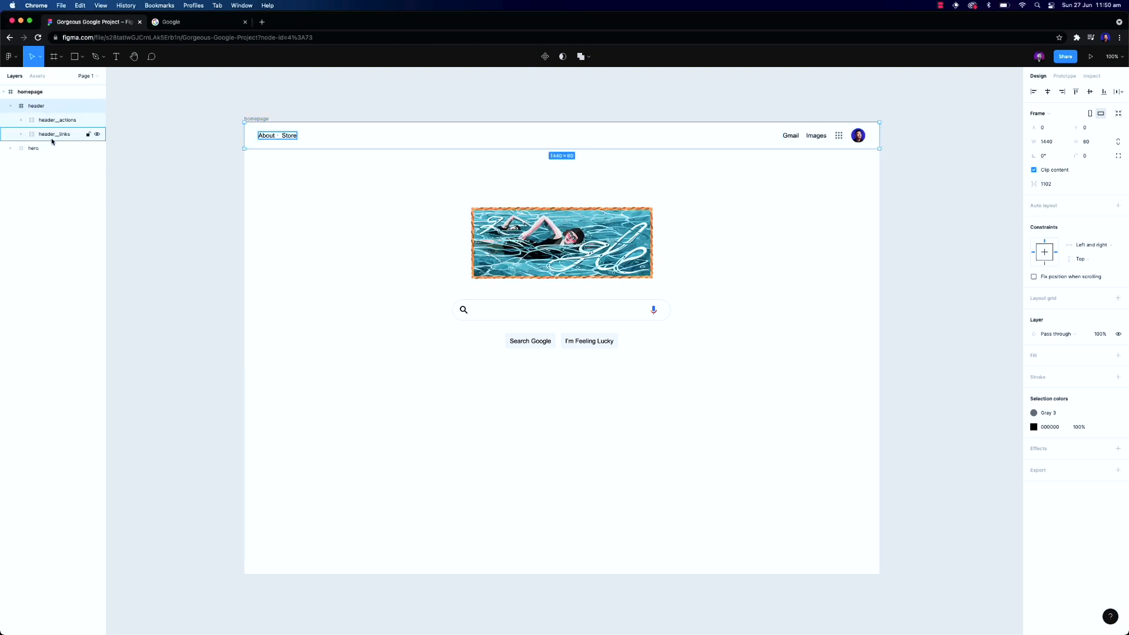
pyautogui.click(52, 140)
pyautogui.click(55, 123)
pyautogui.click(18, 122)
pyautogui.click(32, 148)
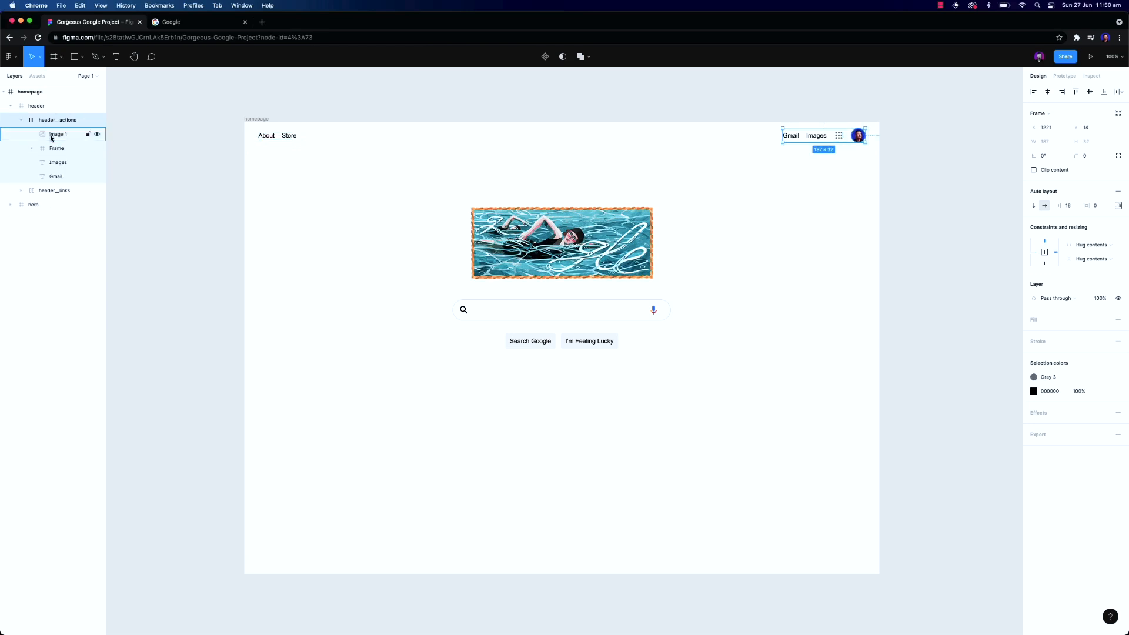
# Rename the avatar image layer header__profile
pyautogui.click(51, 137)
pyautogui.doubleClick(51, 137)
pyautogui.write('header__profile')
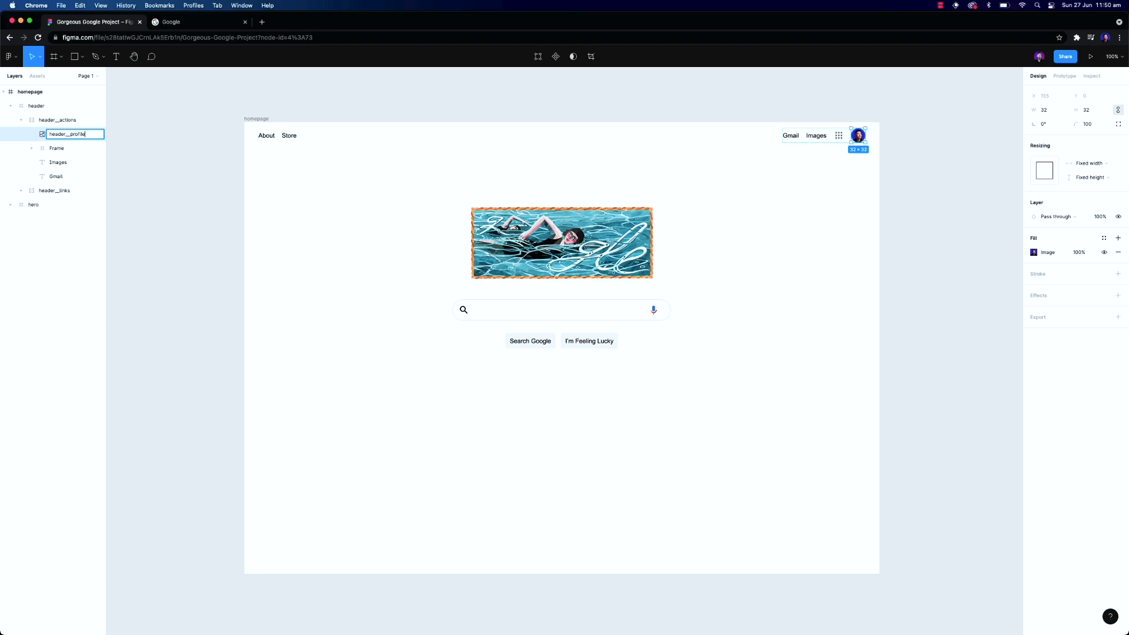
pyautogui.press('Return')
# Rename the apps grid frame layer header__menu
pyautogui.click(59, 148)
pyautogui.doubleClick(59, 148)
pyautogui.write('header__menu')
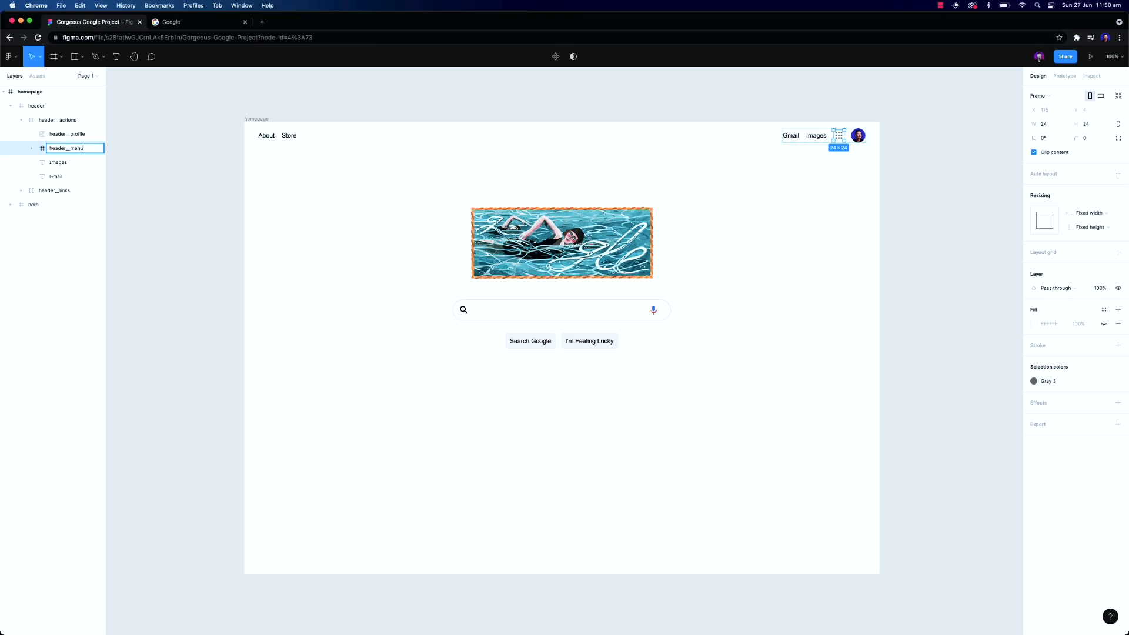
pyautogui.press('Return')
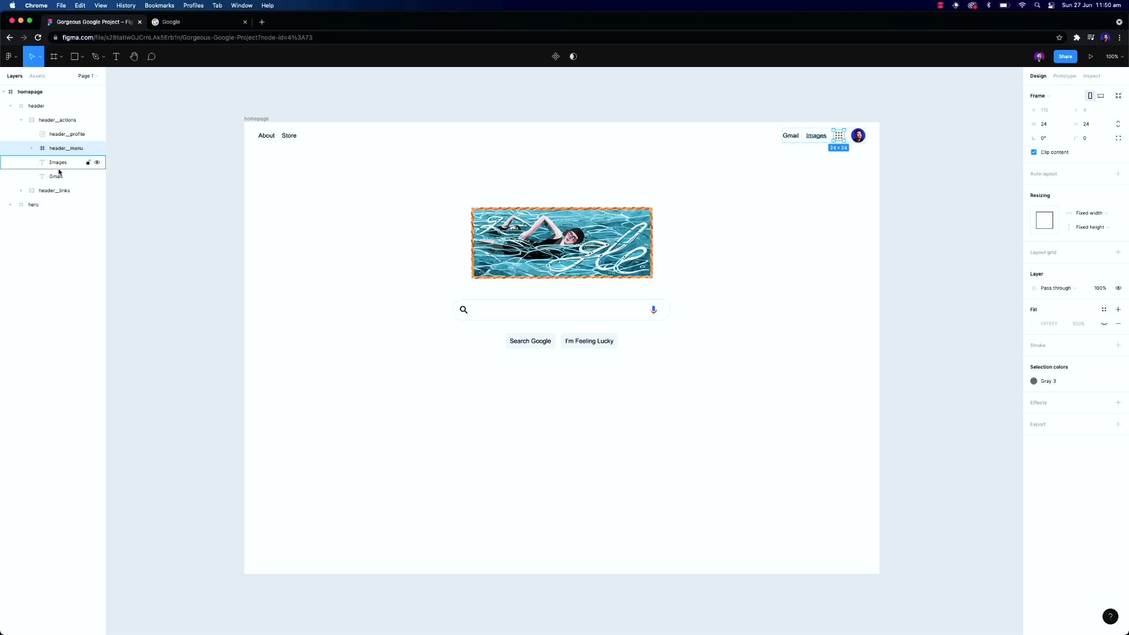
# Expand the hero and search bar layers and inspect the search icon's constraints
pyautogui.click(63, 192)
pyautogui.click(22, 192)
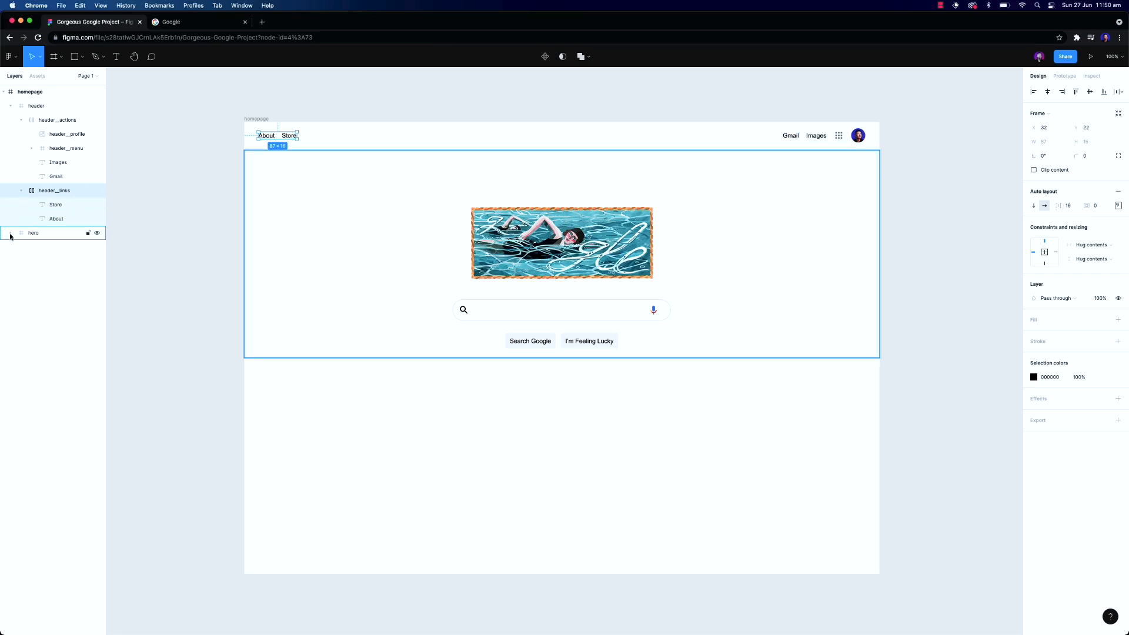
pyautogui.click(38, 234)
pyautogui.click(11, 233)
pyautogui.click(53, 247)
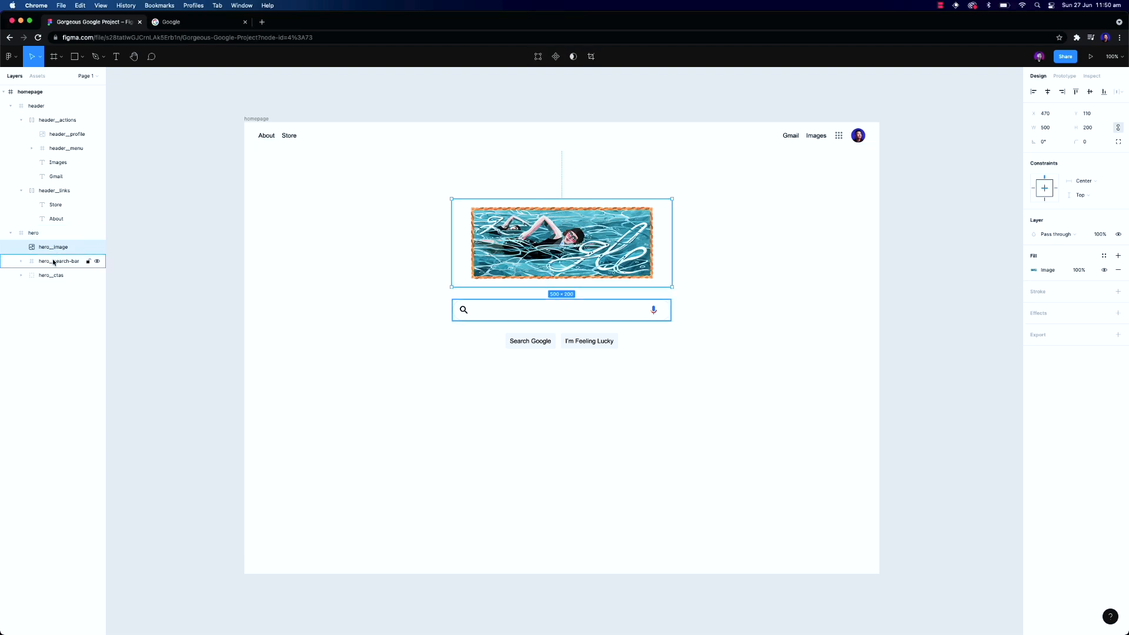
pyautogui.click(53, 262)
pyautogui.click(56, 279)
pyautogui.click(57, 263)
pyautogui.click(20, 262)
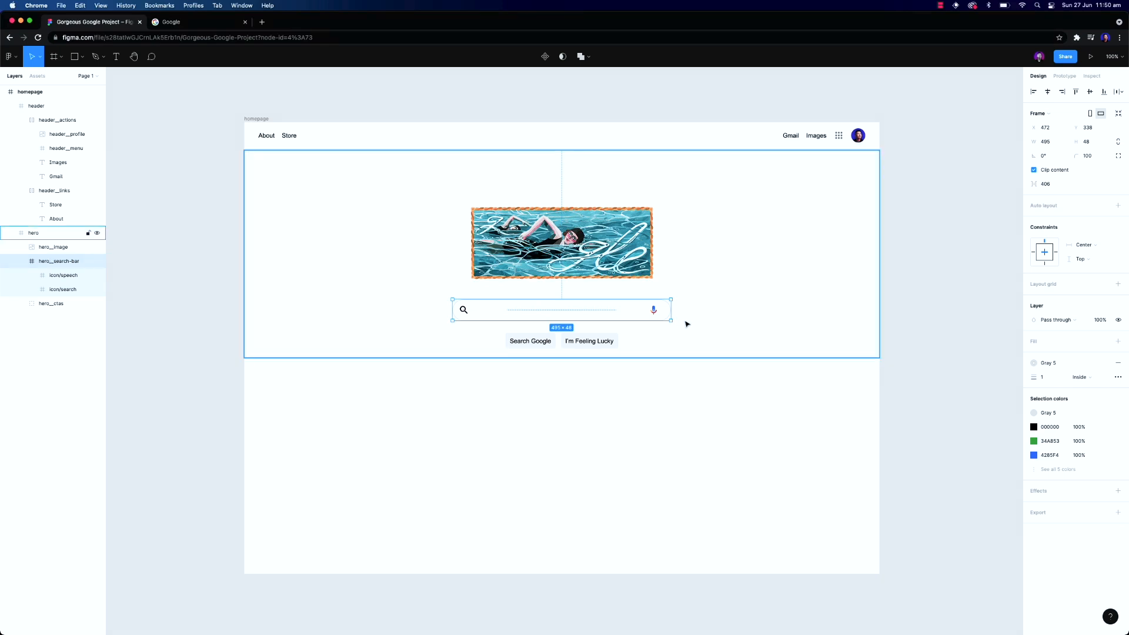
pyautogui.moveTo(670, 310); pyautogui.dragTo(671, 311)
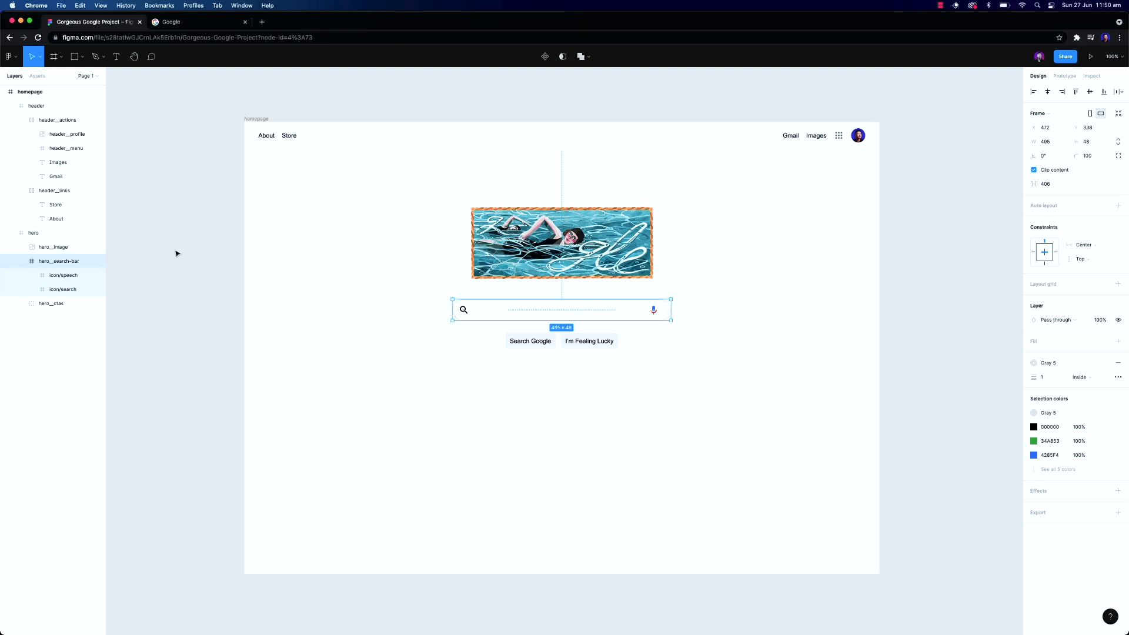
pyautogui.click(63, 290)
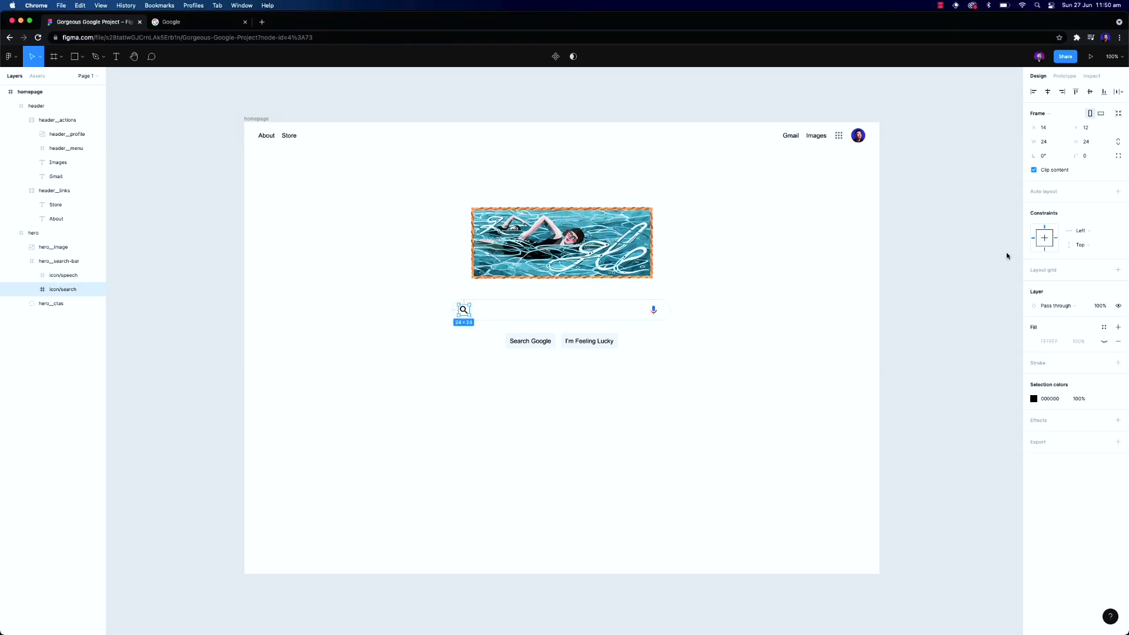
pyautogui.click(1091, 234)
pyautogui.click(1088, 234)
# Set the microphone icon's horizontal constraint to Right and nudge it 10 px right
pyautogui.click(66, 276)
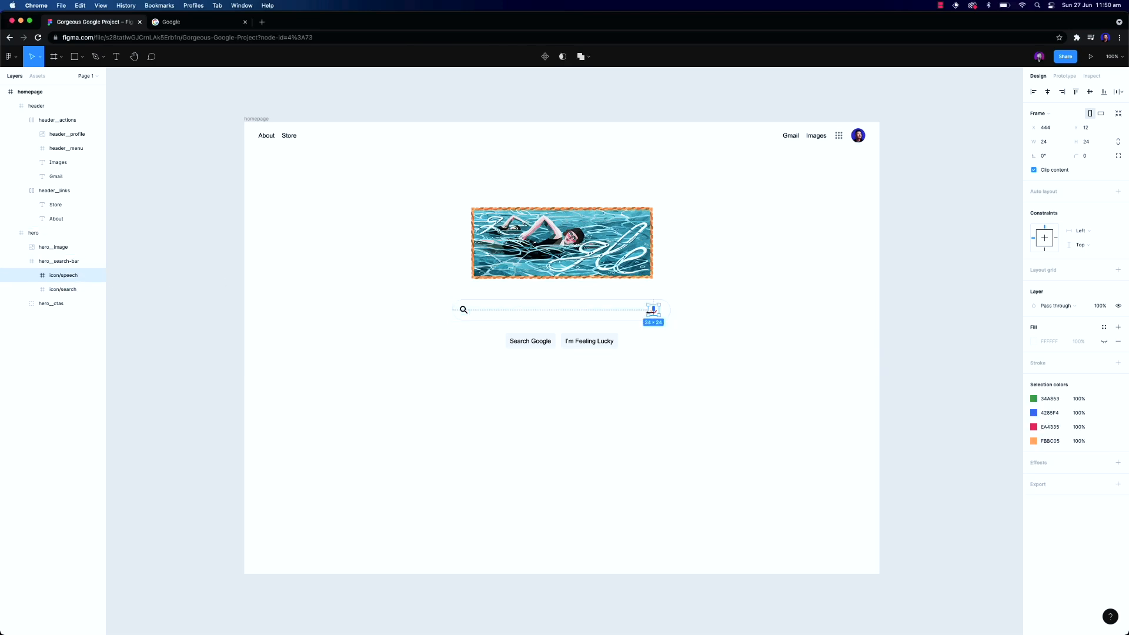
pyautogui.click(1095, 233)
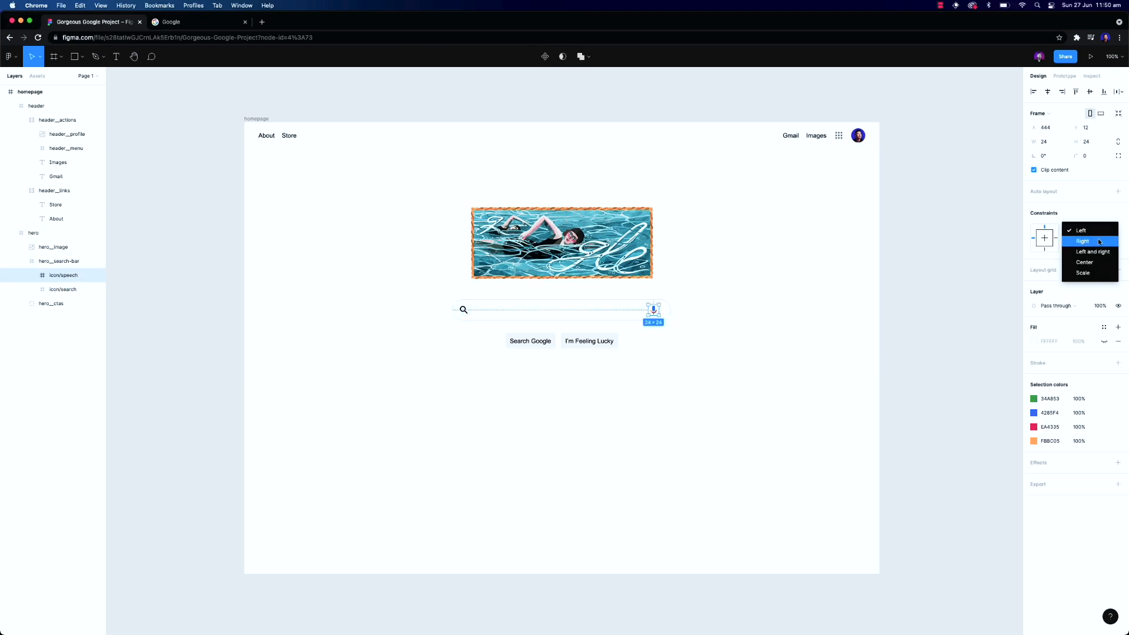
pyautogui.click(1099, 242)
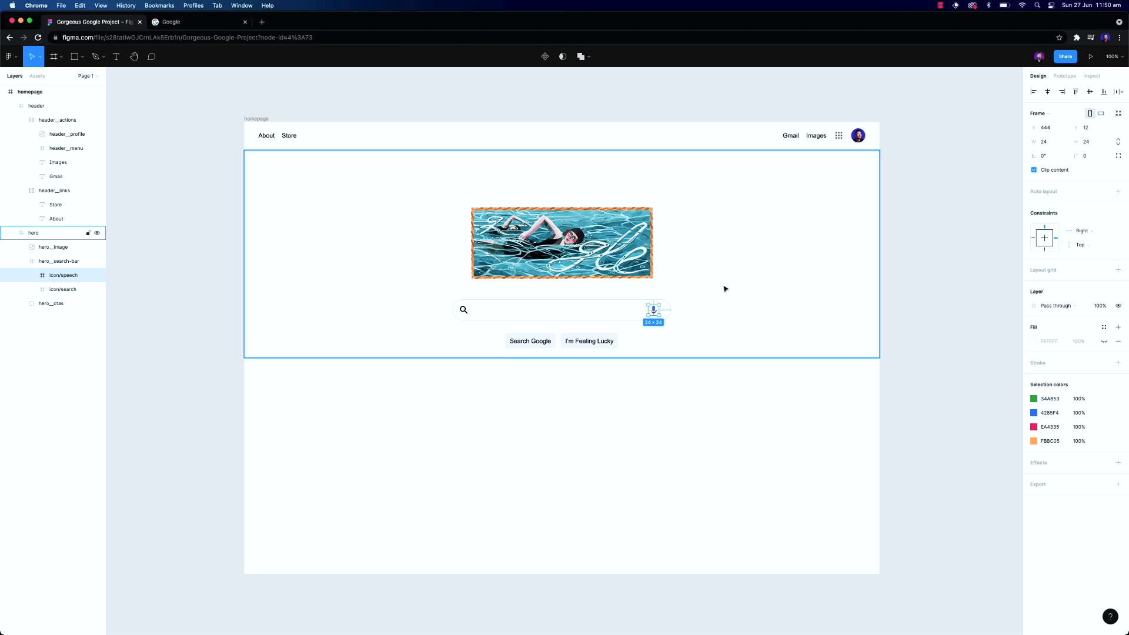
pyautogui.hotkey('shift', 'Right')
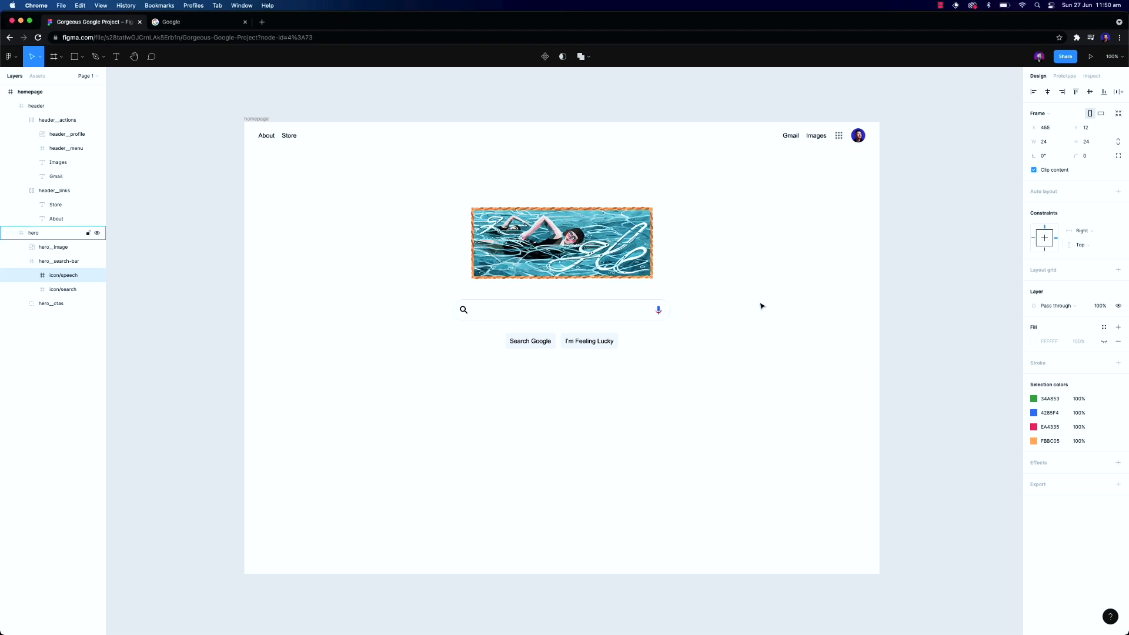
pyautogui.click(846, 310)
pyautogui.doubleClick(629, 317)
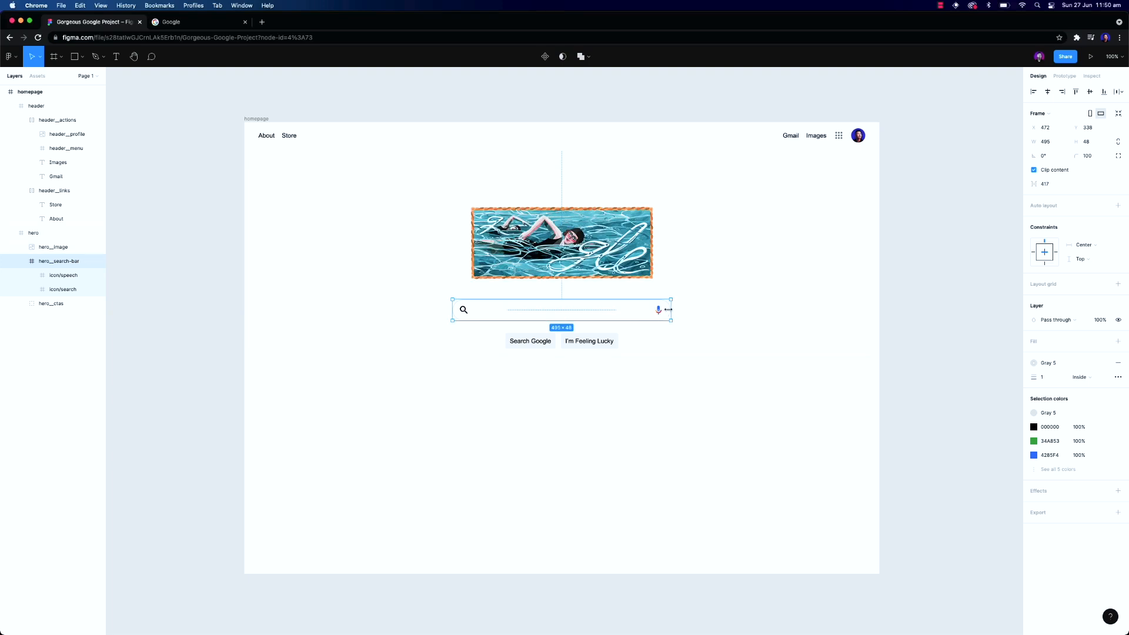
pyautogui.moveTo(671, 310)
pyautogui.mouseDown()
pyautogui.moveTo(729, 310)
pyautogui.moveTo(555, 311)
pyautogui.moveTo(681, 310)
pyautogui.moveTo(580, 310)
pyautogui.moveTo(671, 311)
pyautogui.mouseUp()
pyautogui.click(895, 277)
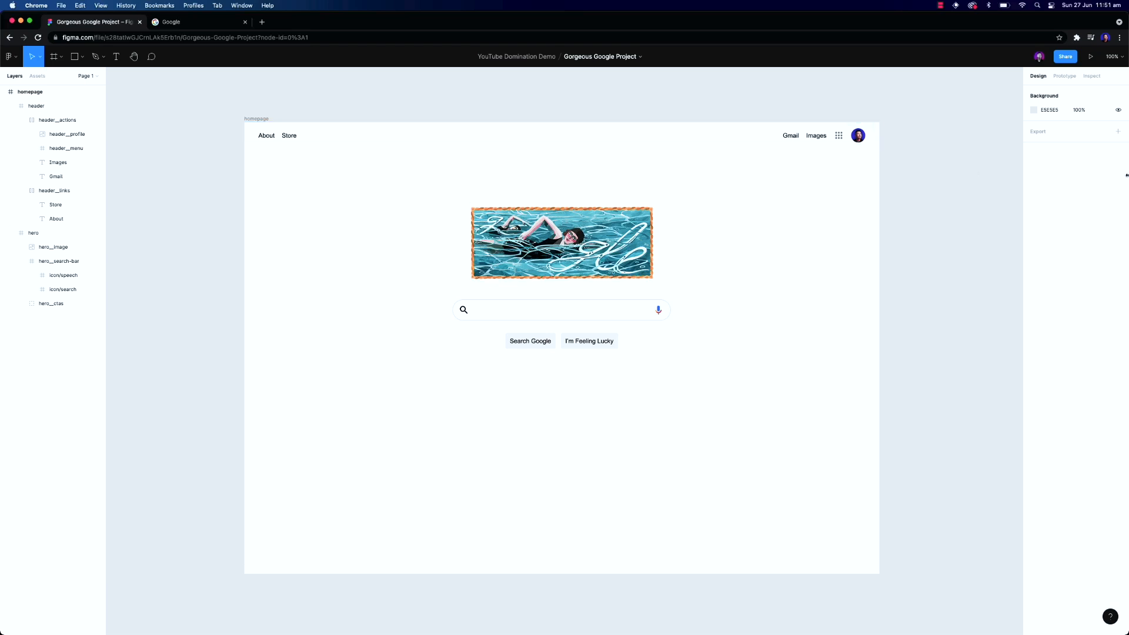
# Switch to Webflow and arrange its window beside the Figma design
pyautogui.moveTo(743, 633)
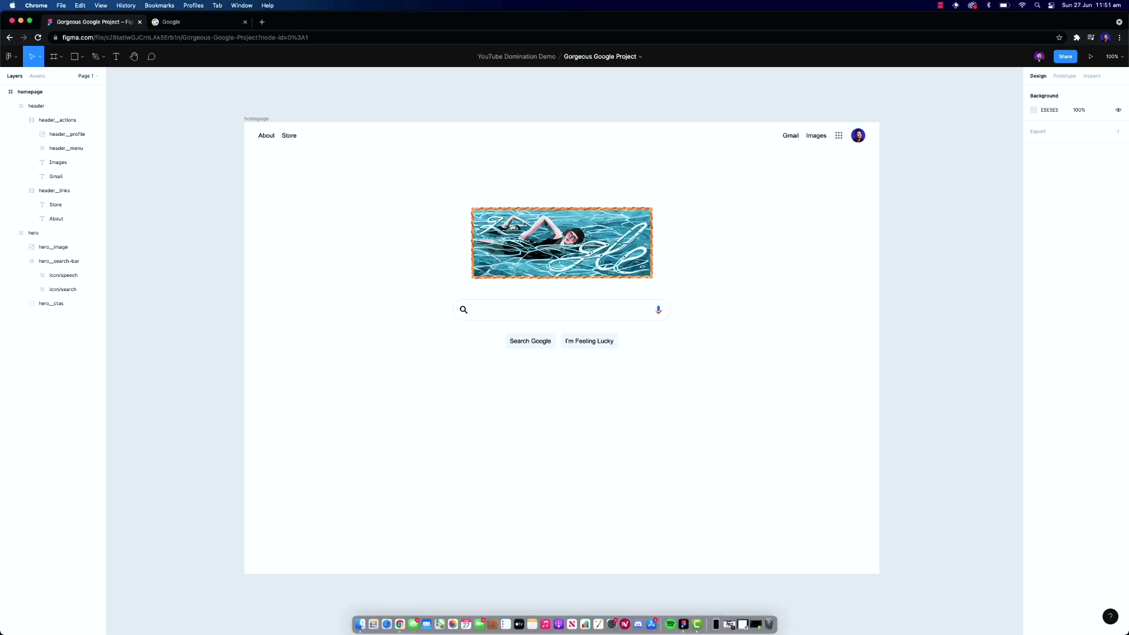
pyautogui.click(744, 626)
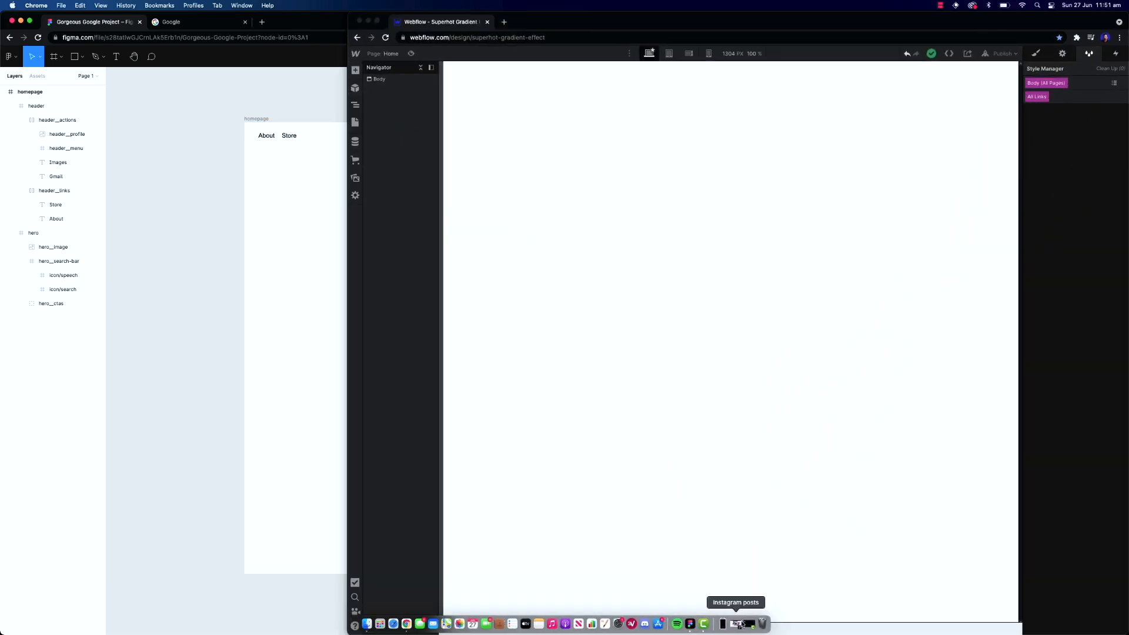
pyautogui.moveTo(348, 318); pyautogui.dragTo(249, 315)
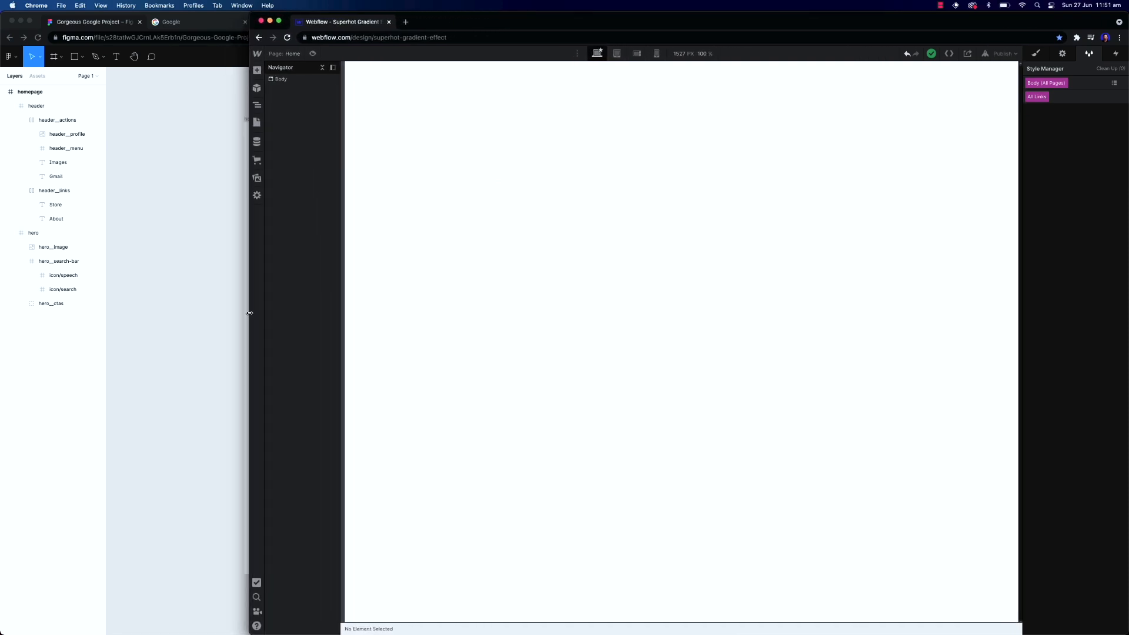
pyautogui.click(180, 298)
pyautogui.moveTo(1126, 339); pyautogui.dragTo(399, 371)
pyautogui.hscroll(3, 210, 310)
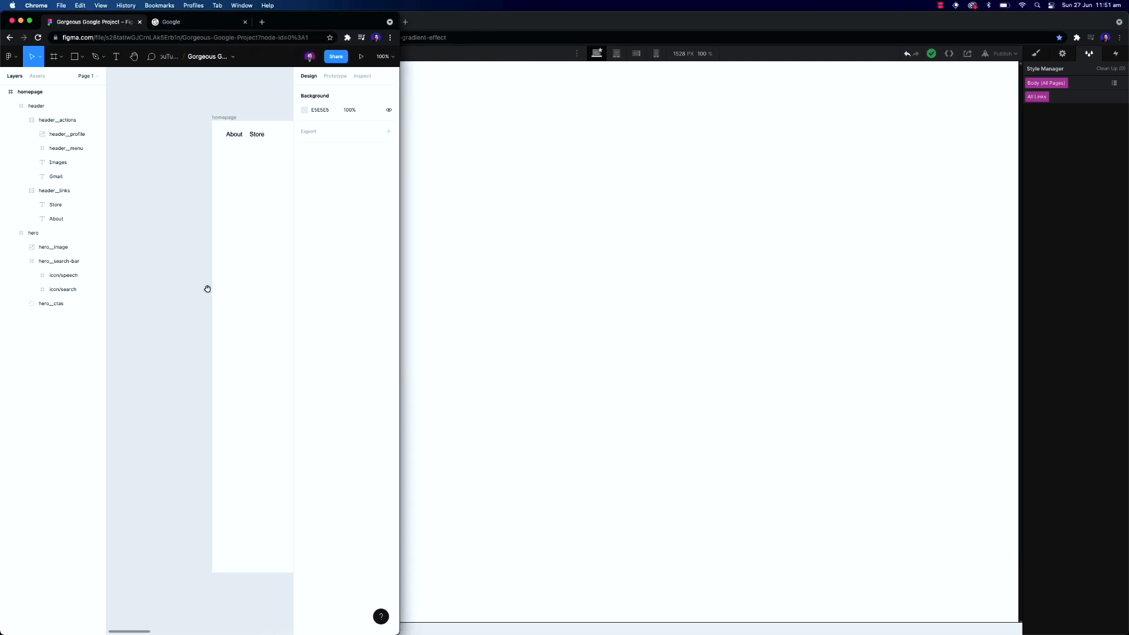
pyautogui.click(451, 262)
pyautogui.moveTo(249, 266); pyautogui.dragTo(400, 275)
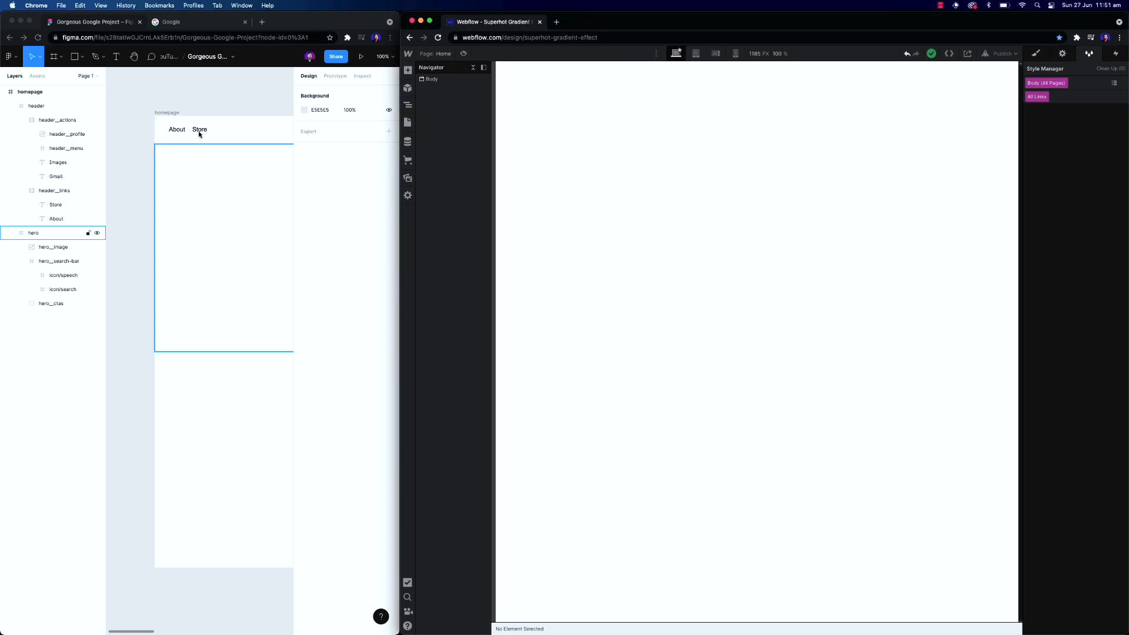
pyautogui.click(209, 106)
pyautogui.scroll(-5, 212, 104)
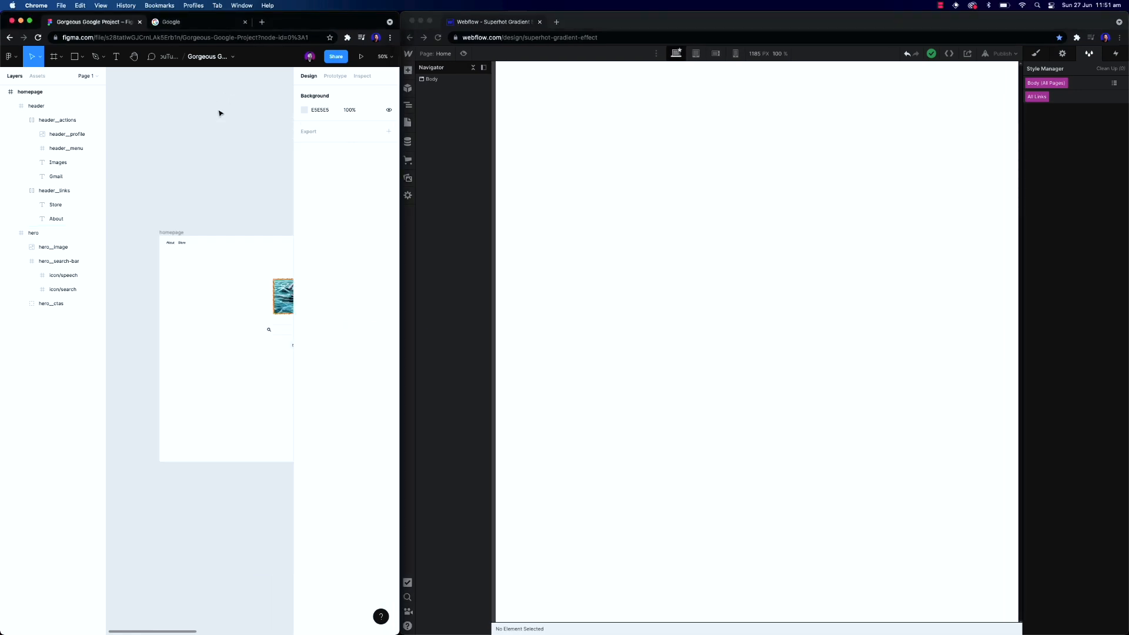
pyautogui.moveTo(241, 207); pyautogui.dragTo(200, 178)
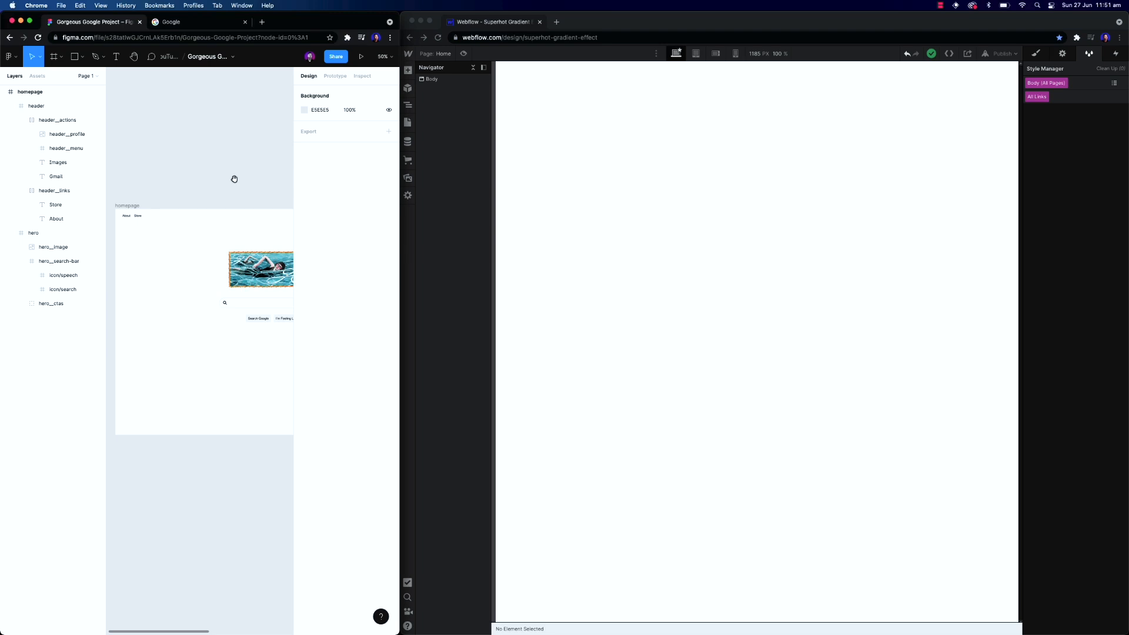
pyautogui.scroll(2, 232, 184)
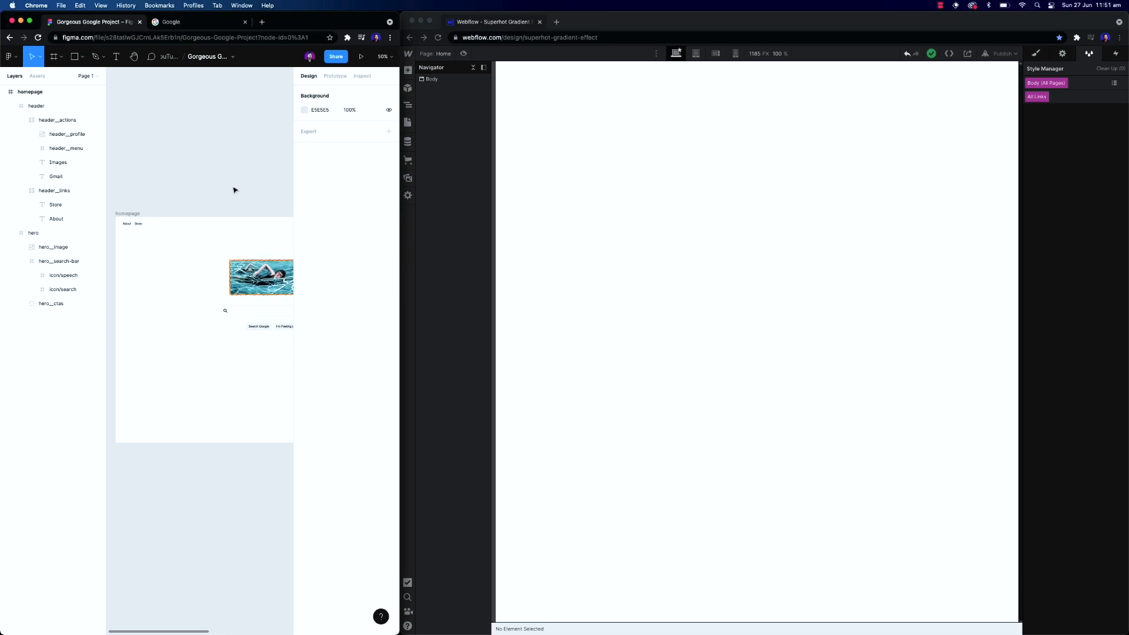
# Select the Body (All Pages) style and set its font size to 16 px
pyautogui.click(693, 161)
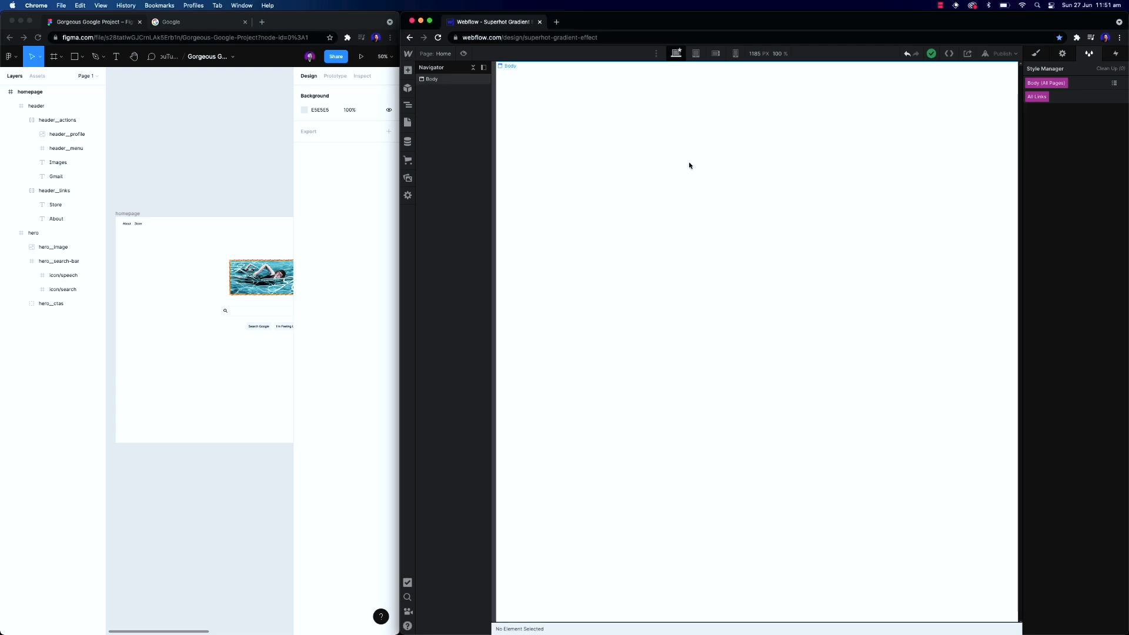
pyautogui.click(1036, 54)
pyautogui.click(610, 107)
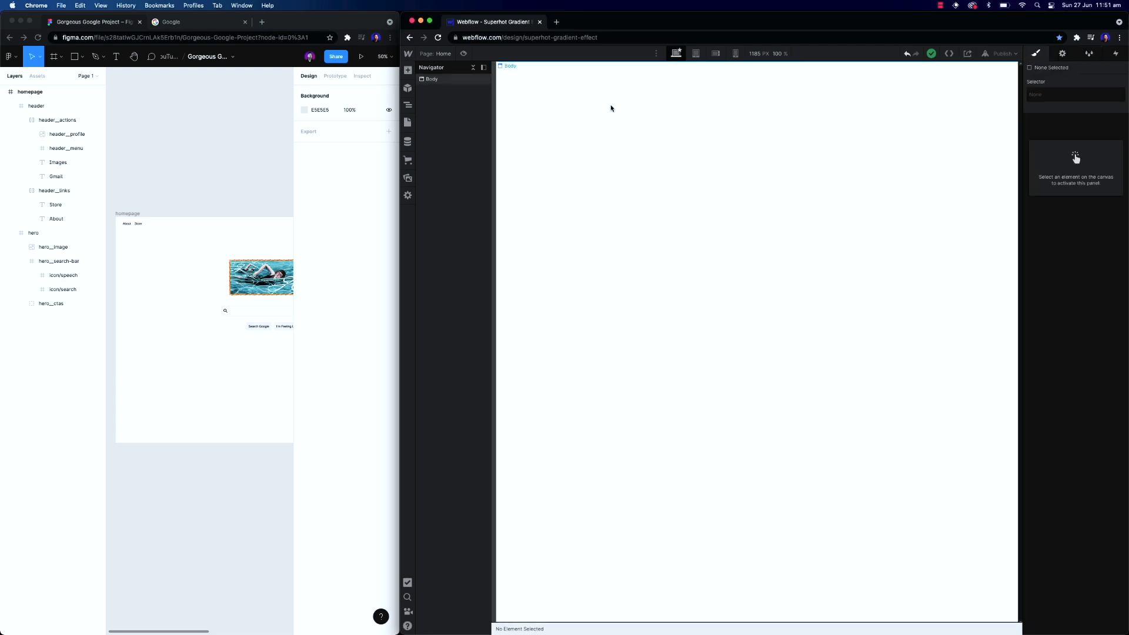
pyautogui.click(1074, 102)
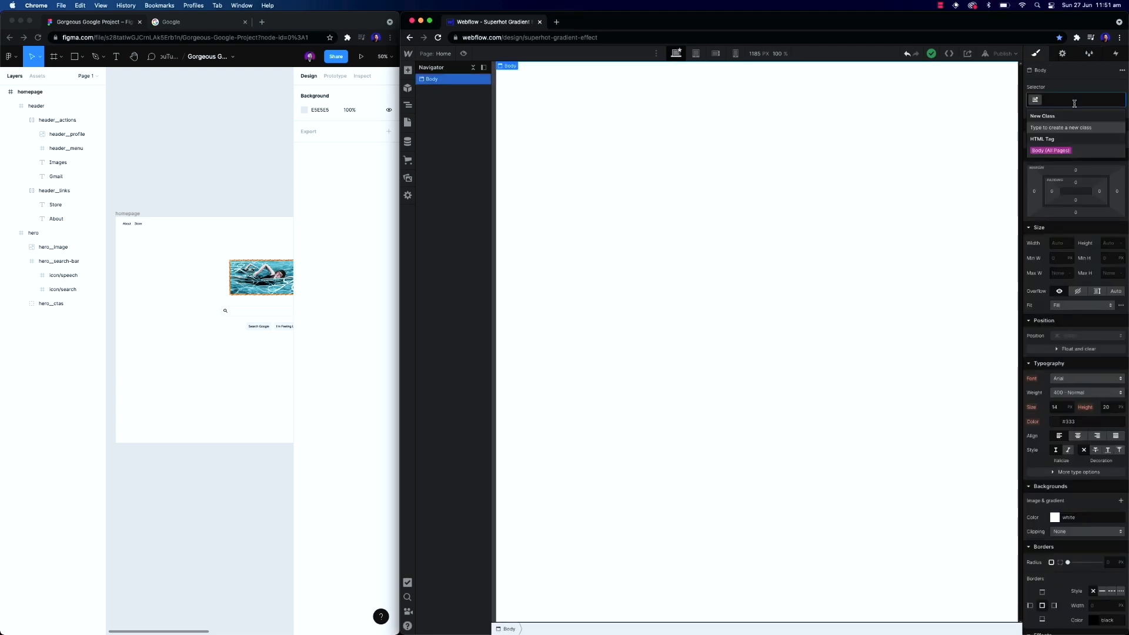
pyautogui.click(1071, 151)
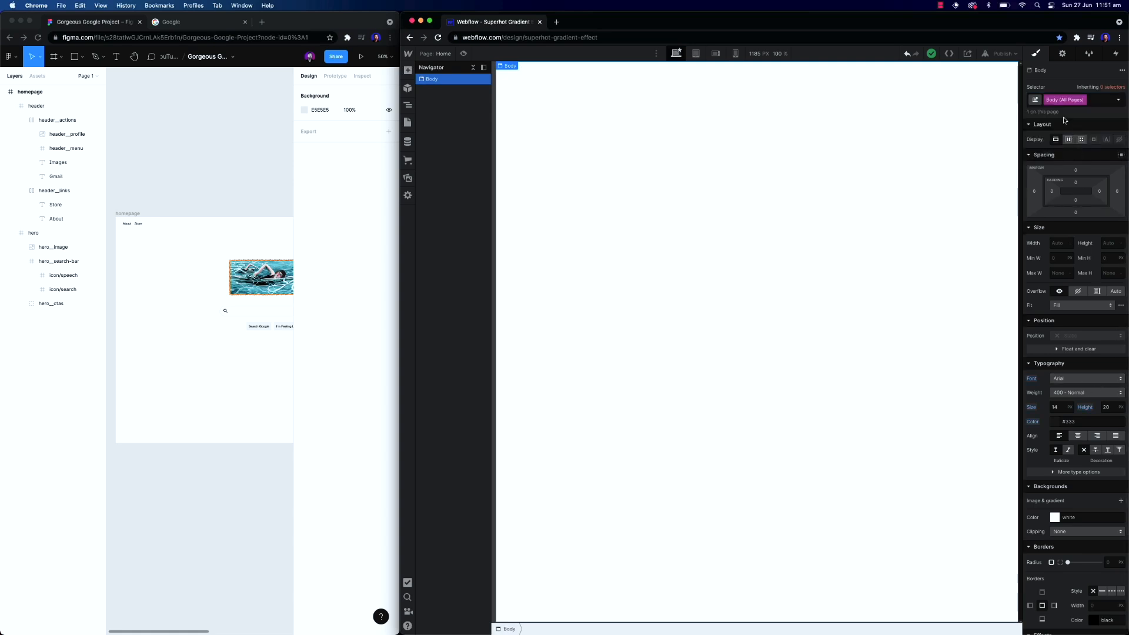
pyautogui.click(1059, 407)
pyautogui.write('16')
pyautogui.click(829, 299)
pyautogui.scroll(-2, 1073, 350)
pyautogui.scroll(2, 1074, 350)
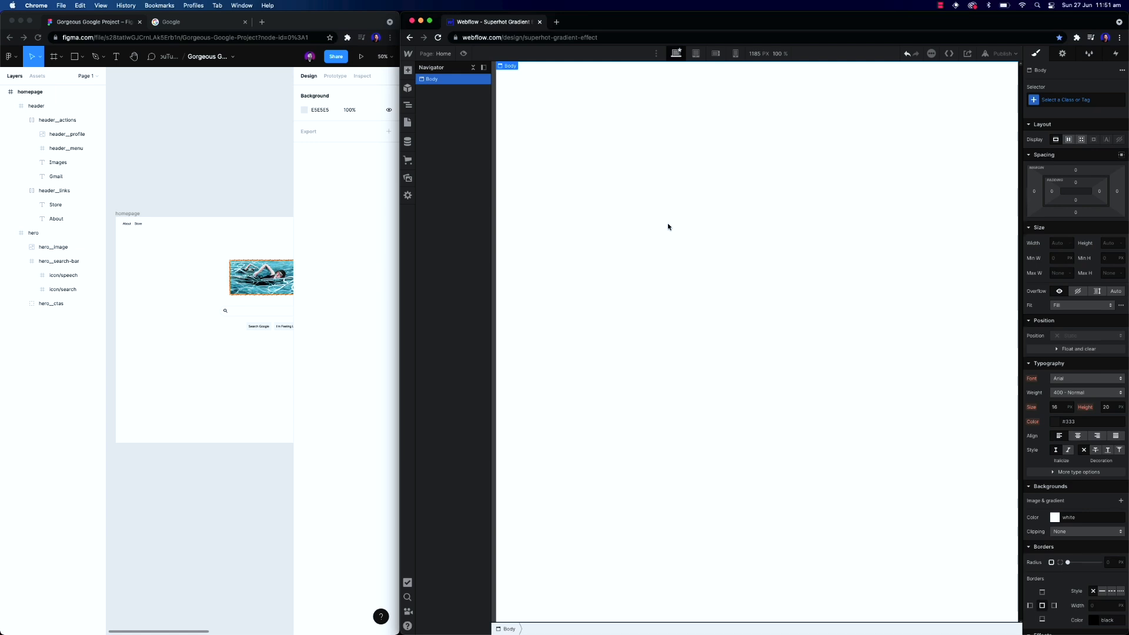
# Add a Div Block to the page body and give it the class section
pyautogui.press('super+e')
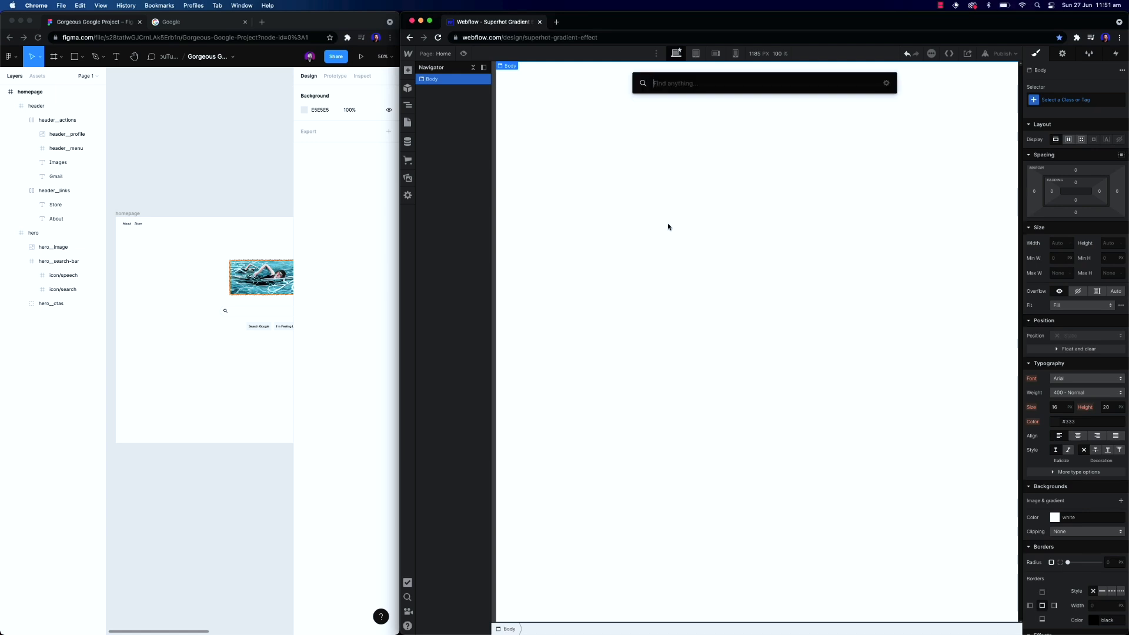
pyautogui.write('div')
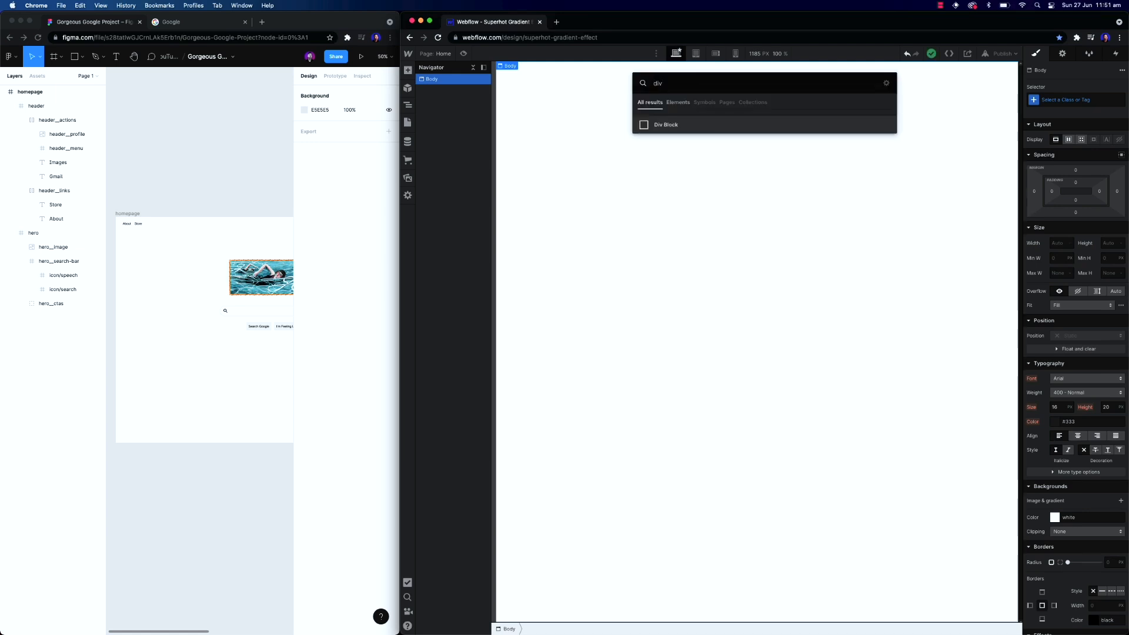
pyautogui.press('Return')
pyautogui.press('super+Return')
pyautogui.write('section')
pyautogui.press('Return')
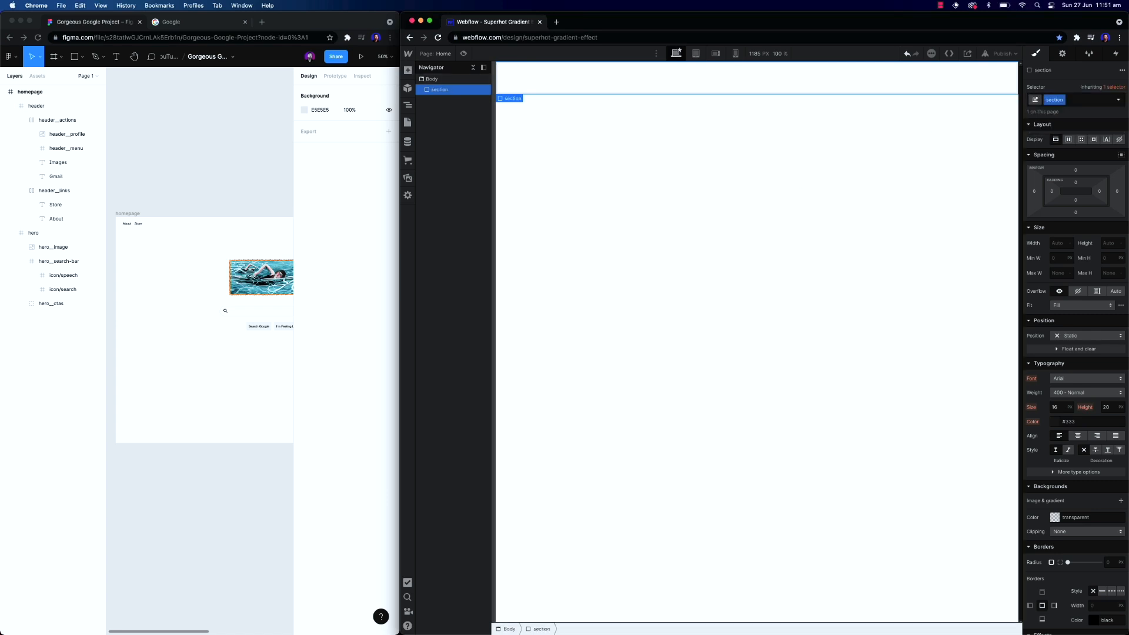
# Add the combo class is-header to the section
pyautogui.click(1072, 100)
pyautogui.write('is--heade')
pyautogui.write('r')
pyautogui.press('Return')
# Add a Div Block inside the section and give it the class header__actions
pyautogui.press('super+e')
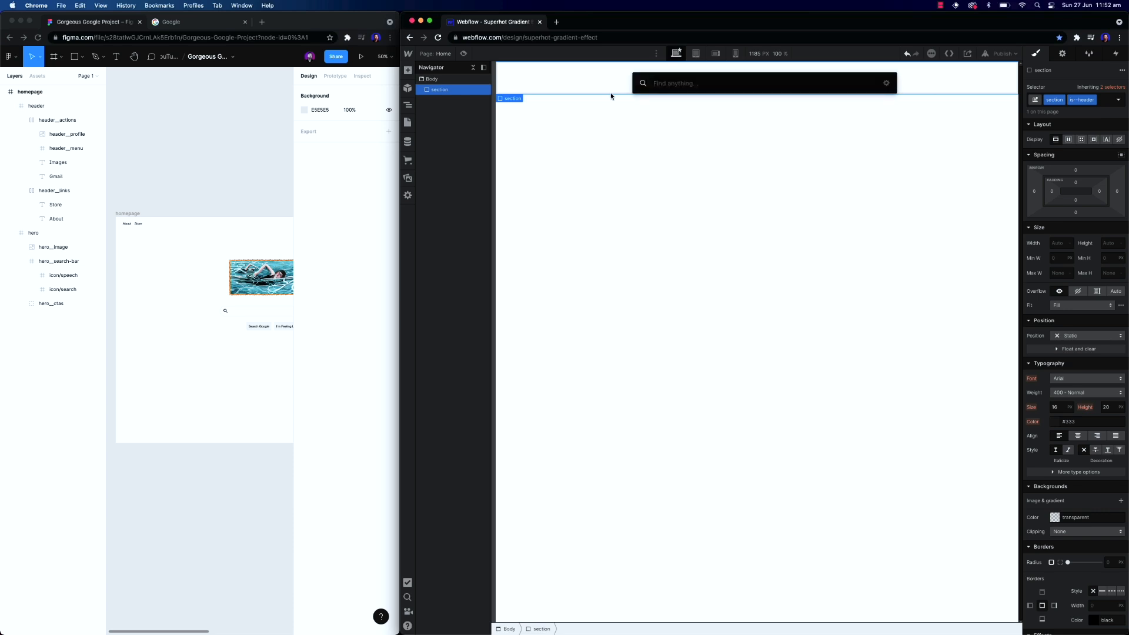
pyautogui.write('div')
pyautogui.press('Return')
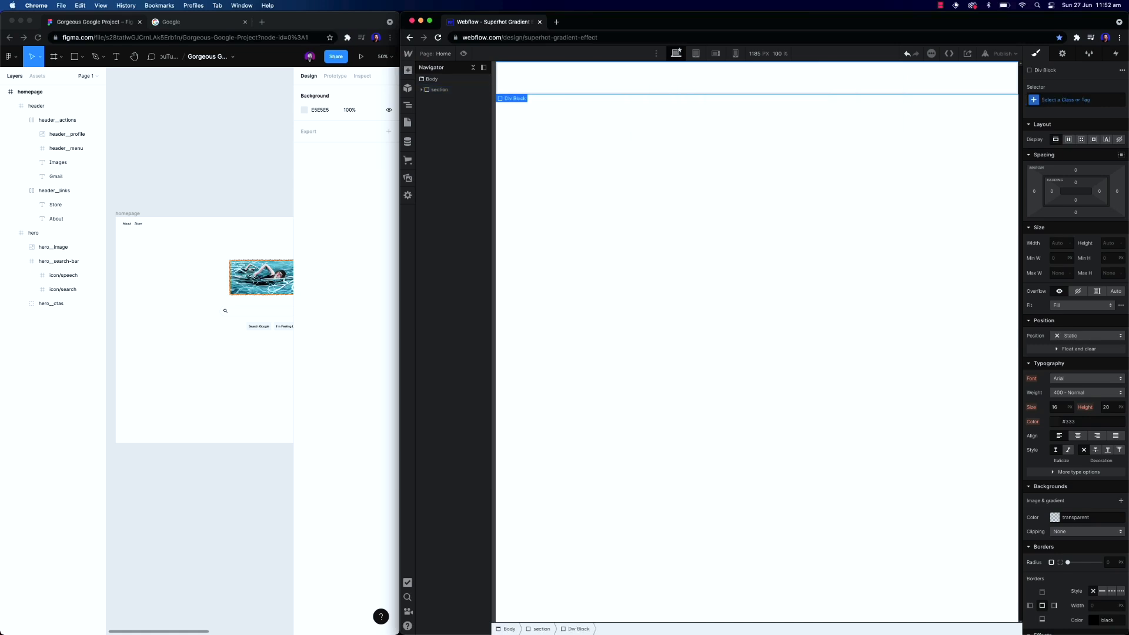
pyautogui.click(1071, 103)
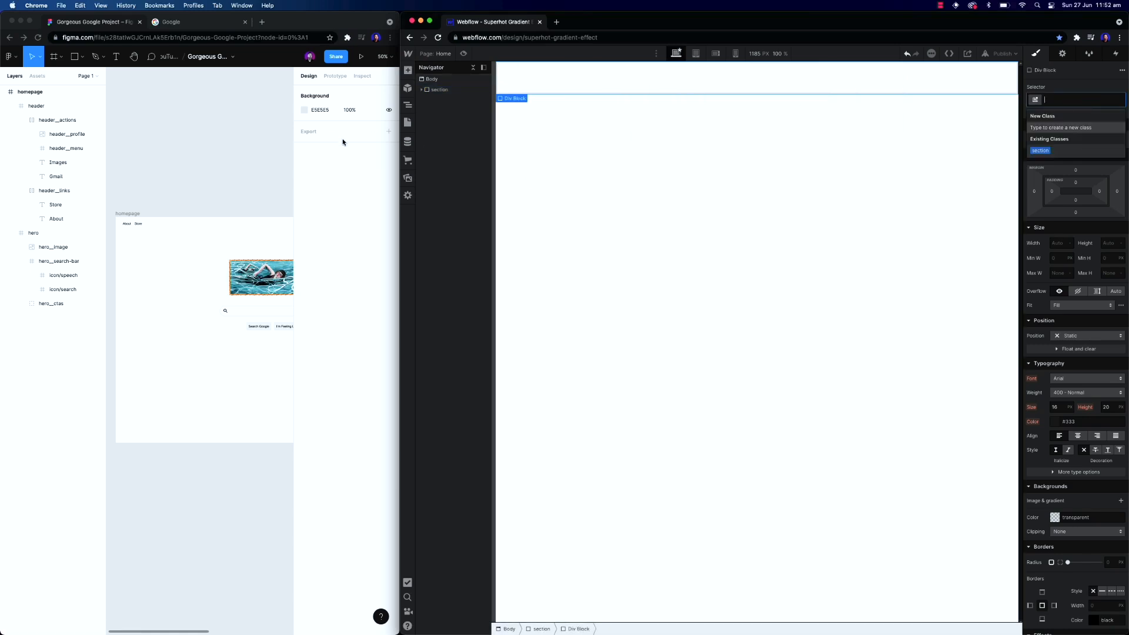
pyautogui.write('header__actions')
pyautogui.press('Return')
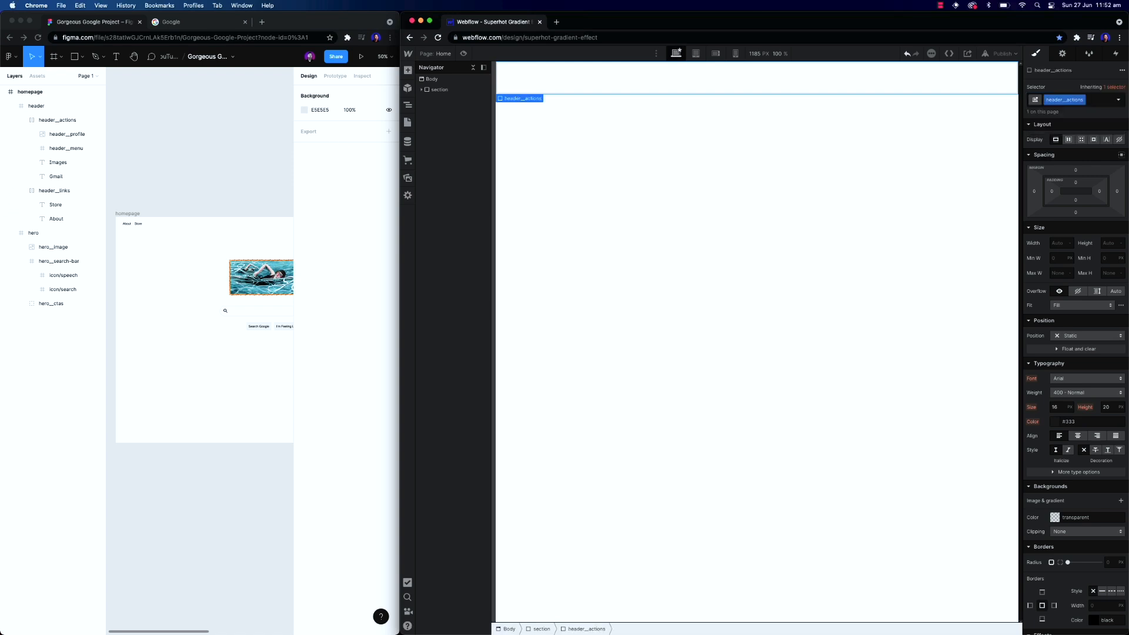
# Collapse the header's sublayers in Figma and widen the Figma window to view the design
pyautogui.click(37, 121)
pyautogui.click(20, 121)
pyautogui.click(22, 134)
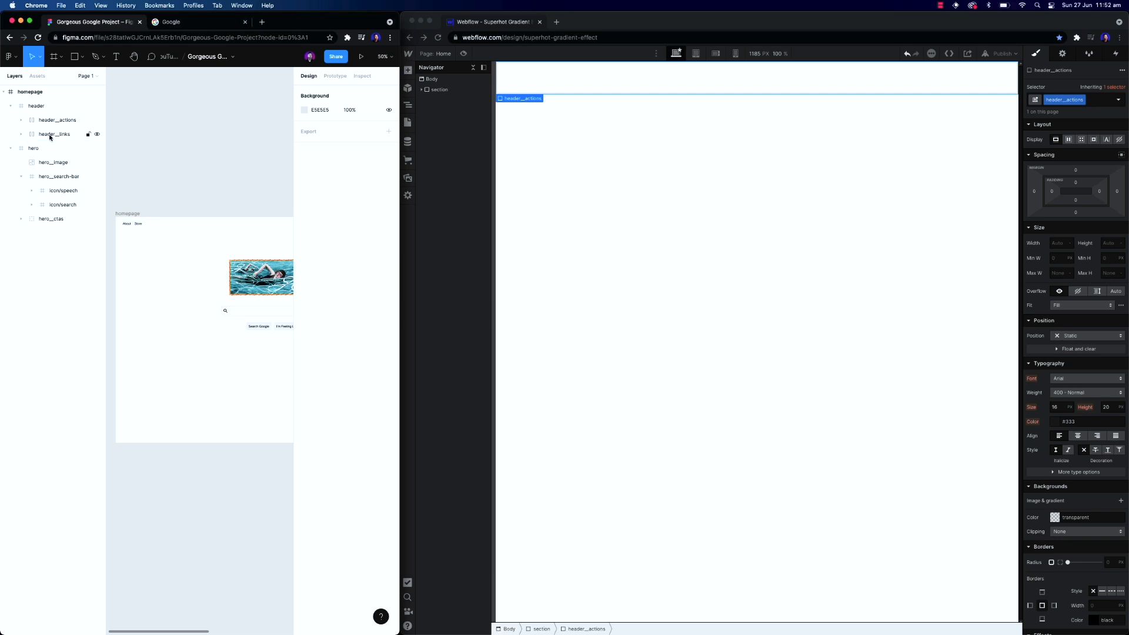
pyautogui.click(41, 138)
pyautogui.click(143, 212)
pyautogui.press('+')
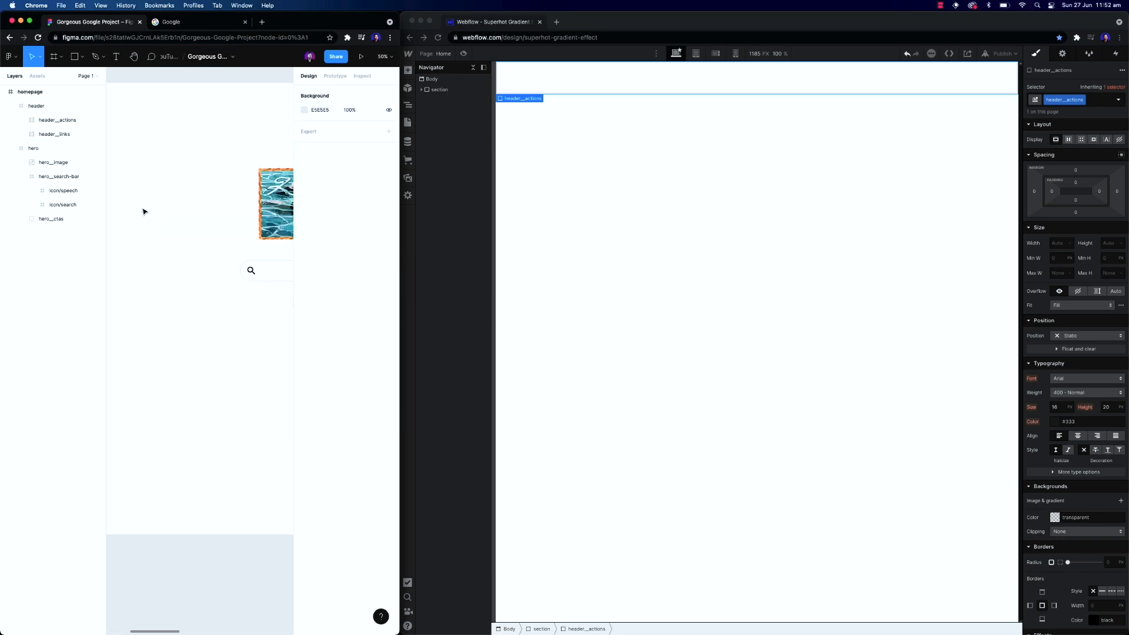
pyautogui.moveTo(395, 212); pyautogui.dragTo(868, 212)
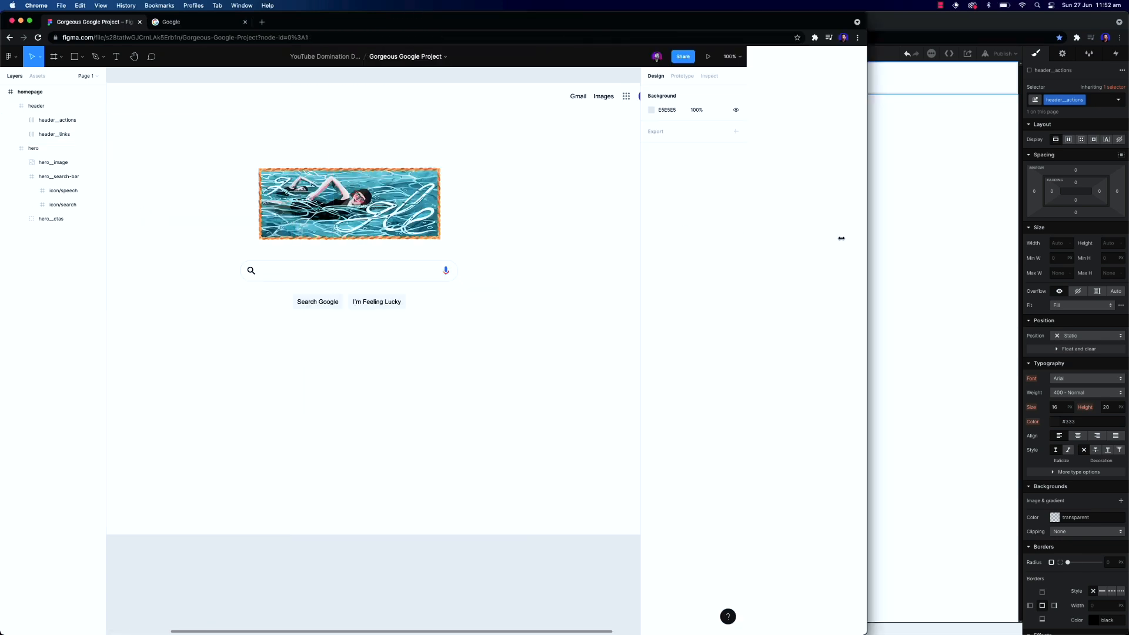
pyautogui.hscroll(3, 436, 156)
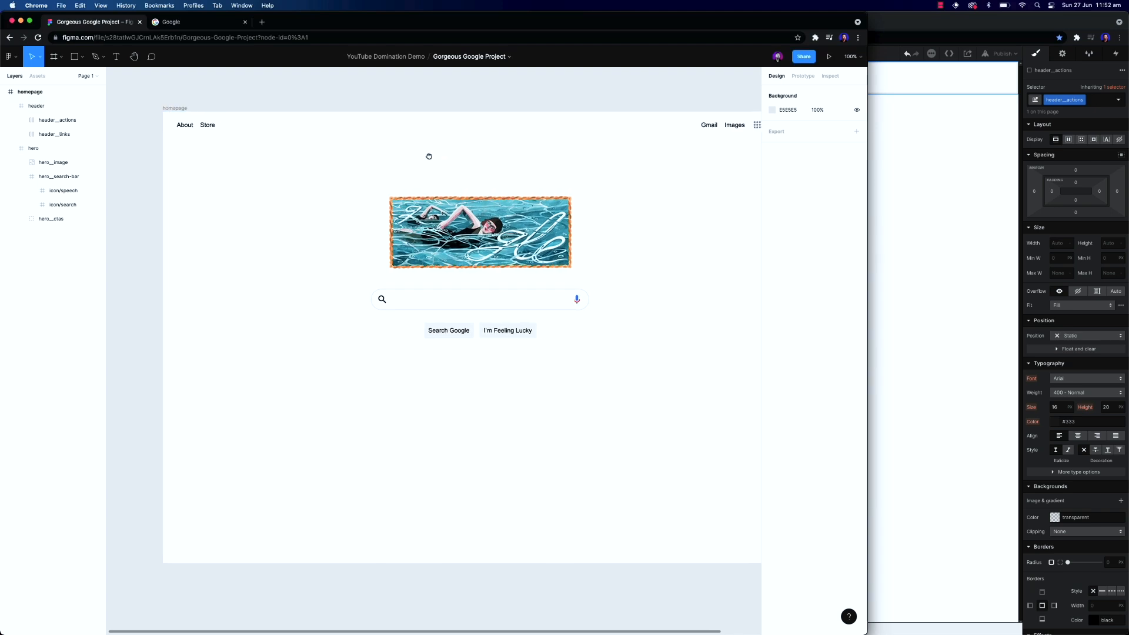
# Change the selected div's class to header__links
pyautogui.click(876, 159)
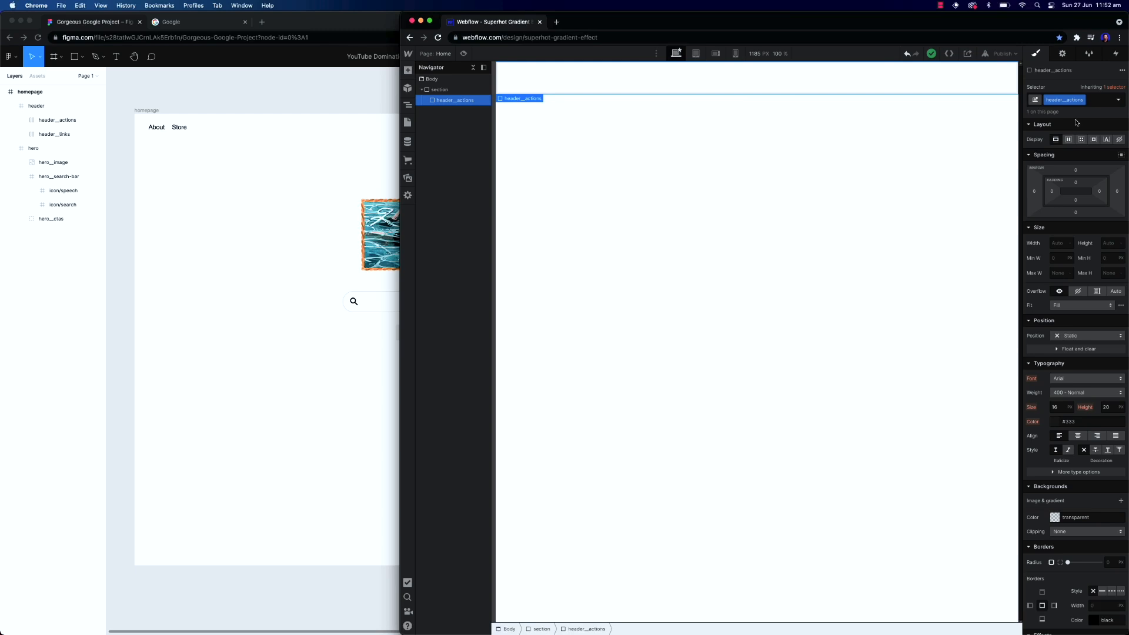
pyautogui.click(1077, 100)
pyautogui.press('BackSpace')
pyautogui.write('header__links')
pyautogui.press('Return')
# Add a Text Link inside header__links and set its text to About
pyautogui.press('super+e')
pyautogui.write('link')
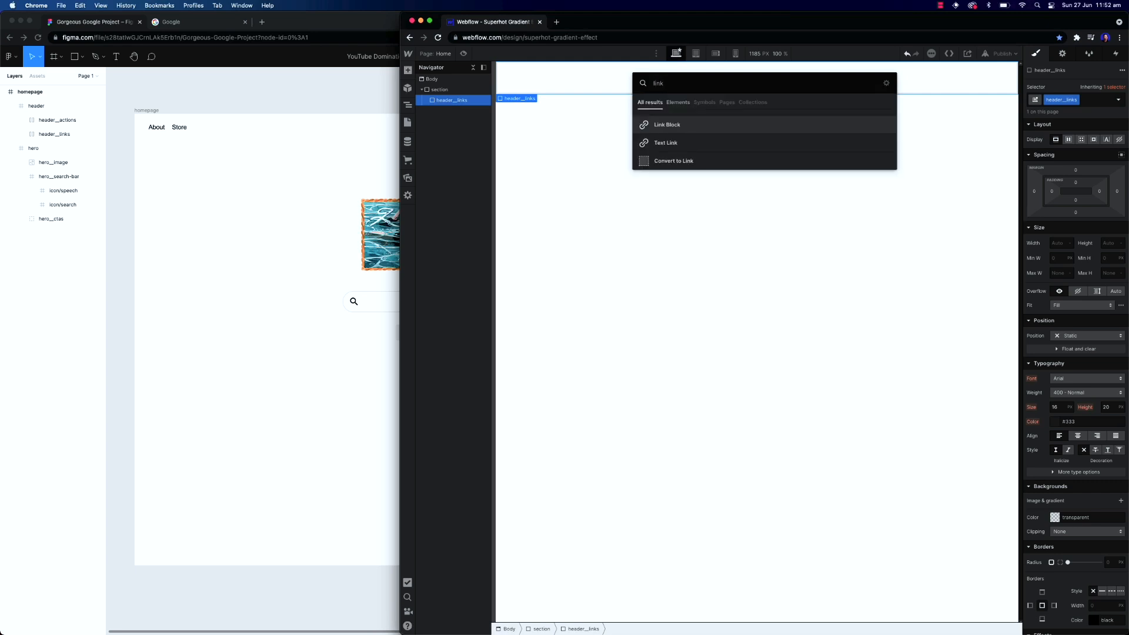
pyautogui.press('Down')
pyautogui.press('Return')
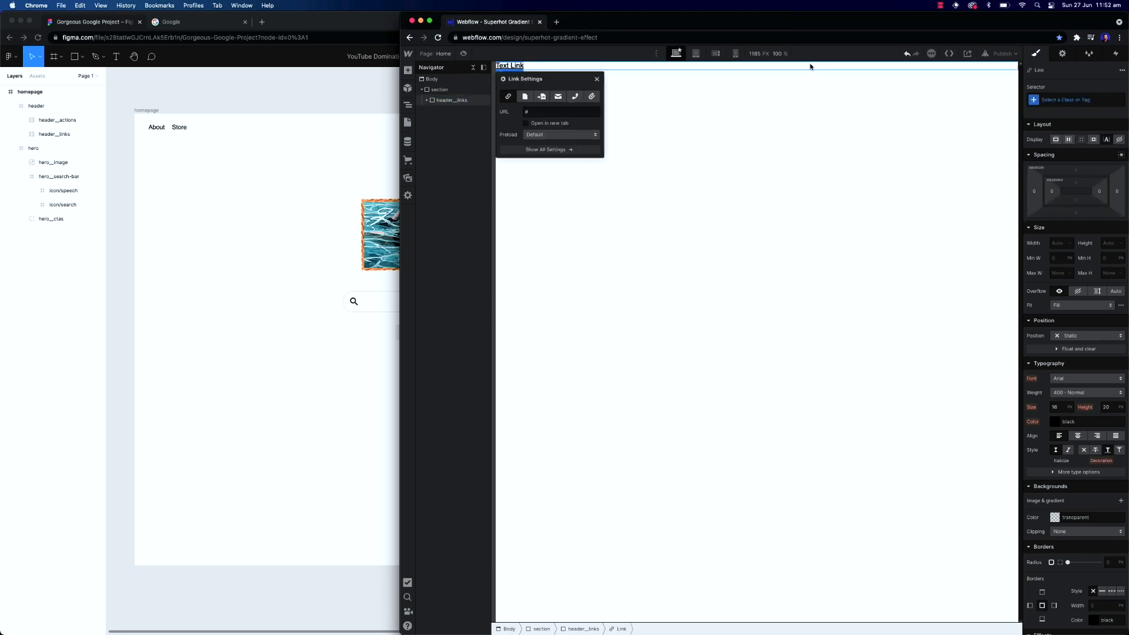
pyautogui.press('Escape')
pyautogui.press('Return')
pyautogui.write('About')
pyautogui.press('Escape')
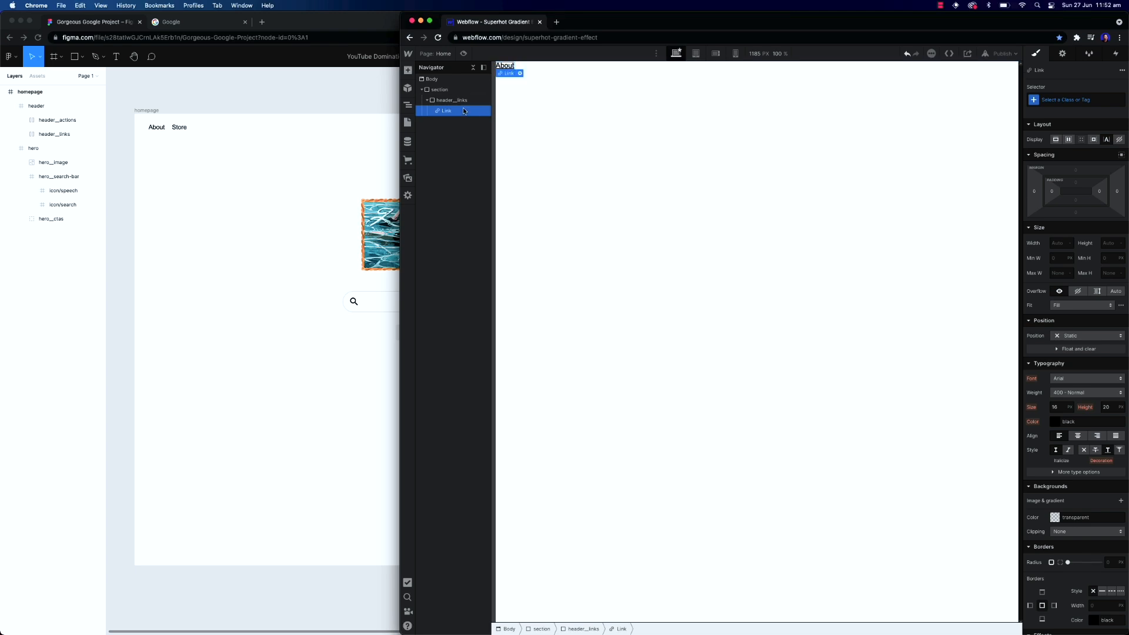
# Select the All Links tag style and set its text decoration to none
pyautogui.click(1070, 101)
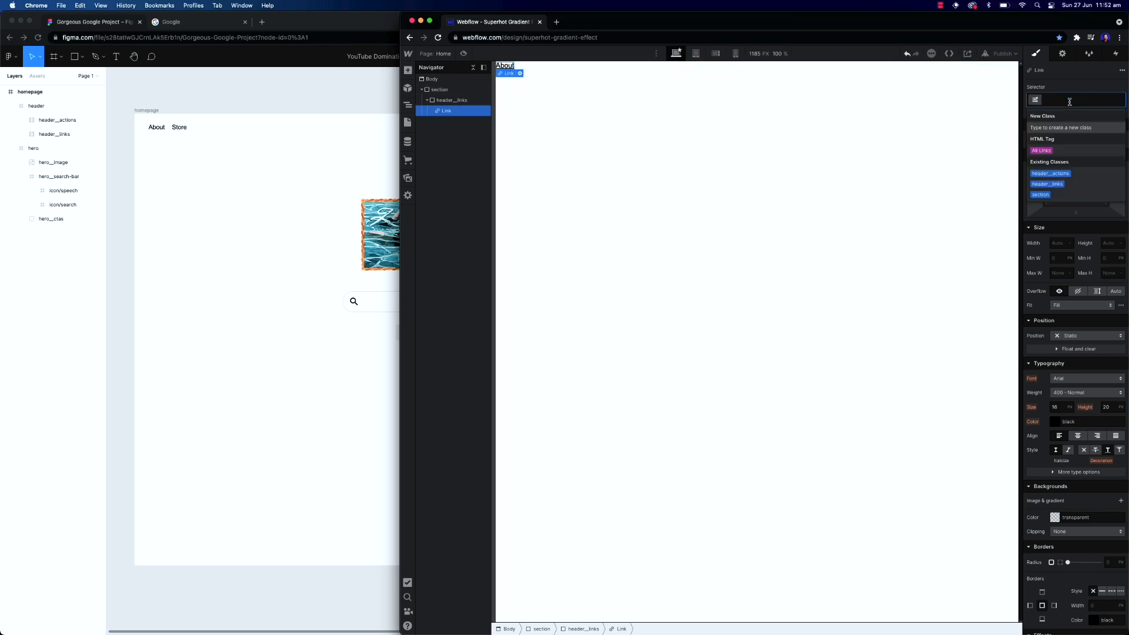
pyautogui.press('Down')
pyautogui.press('Return')
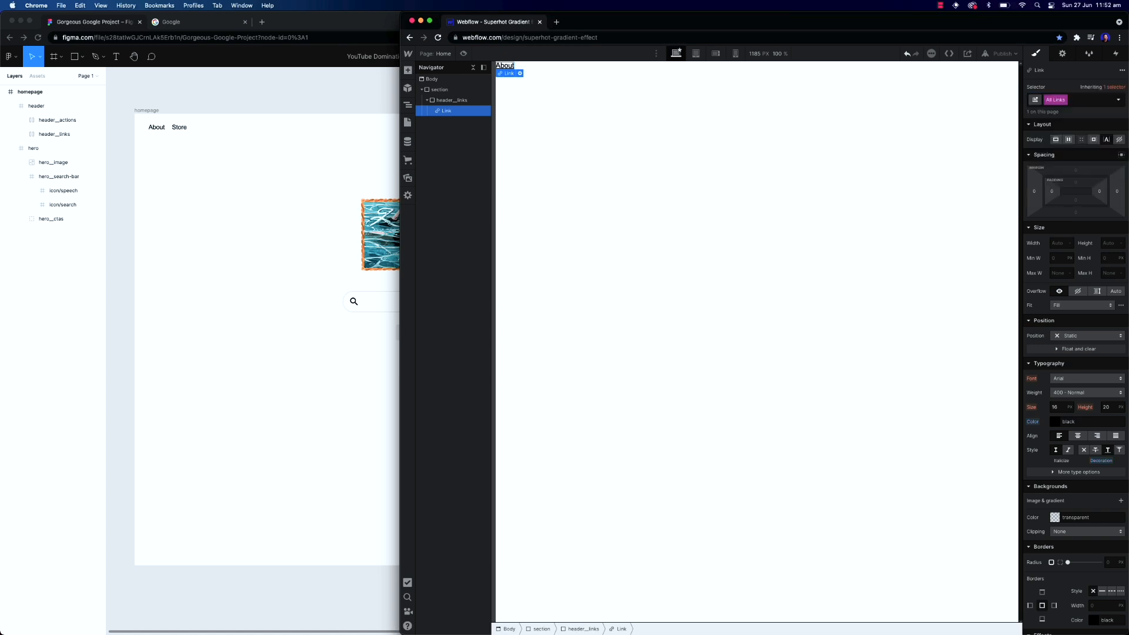
pyautogui.click(1085, 451)
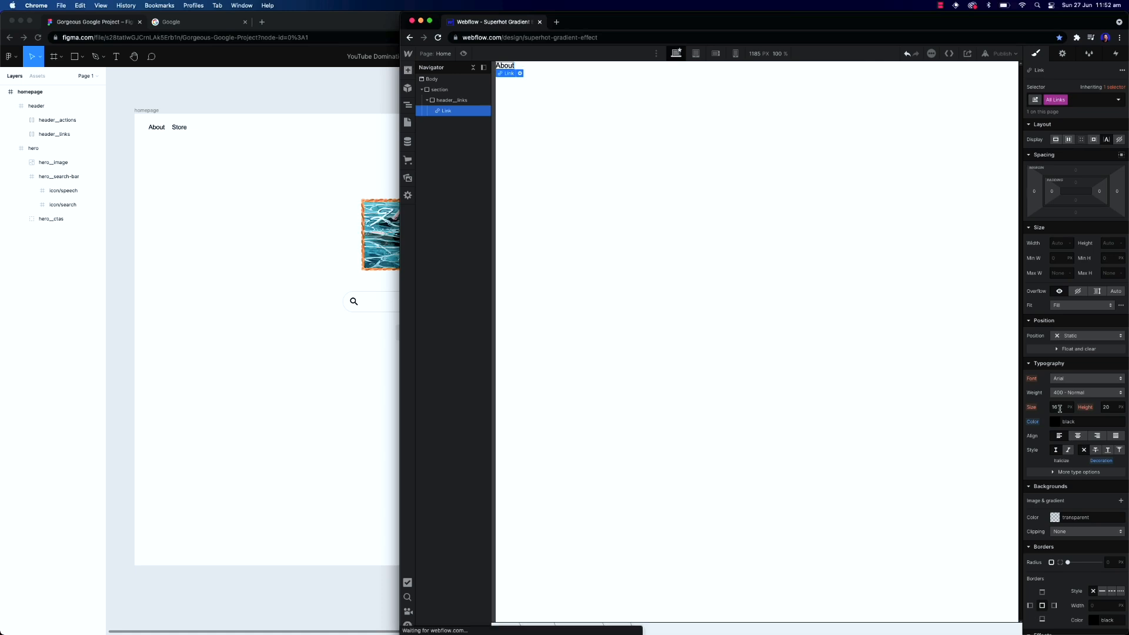
# Check the About text size in Figma, calculate 14/16, and set the link's font size to 0.875 em
pyautogui.doubleClick(156, 127)
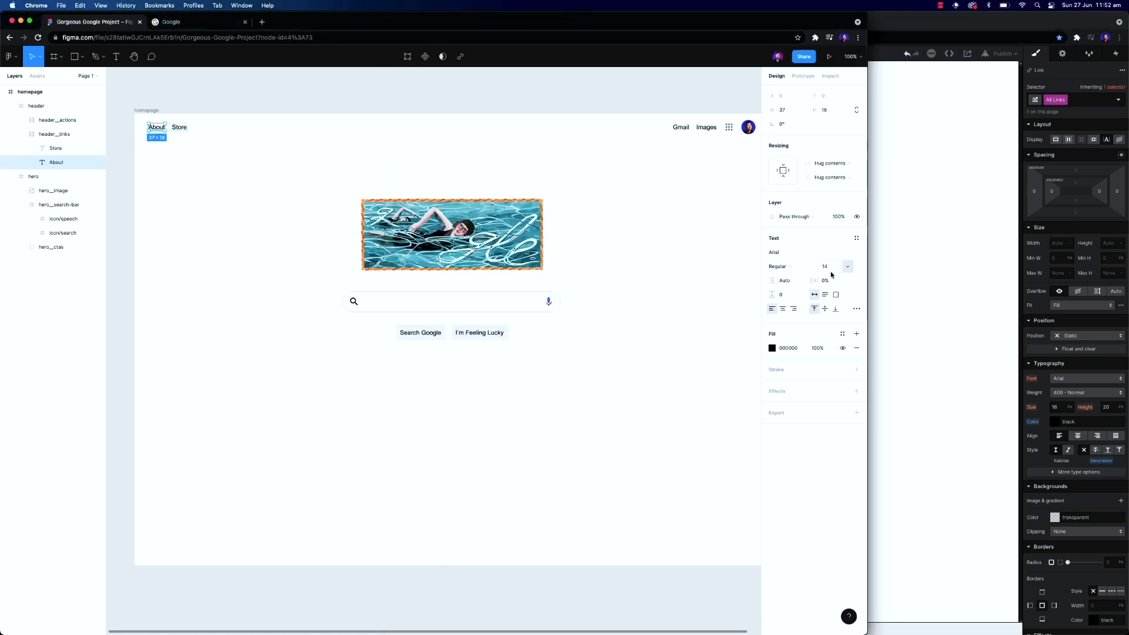
pyautogui.click(935, 310)
pyautogui.click(511, 70)
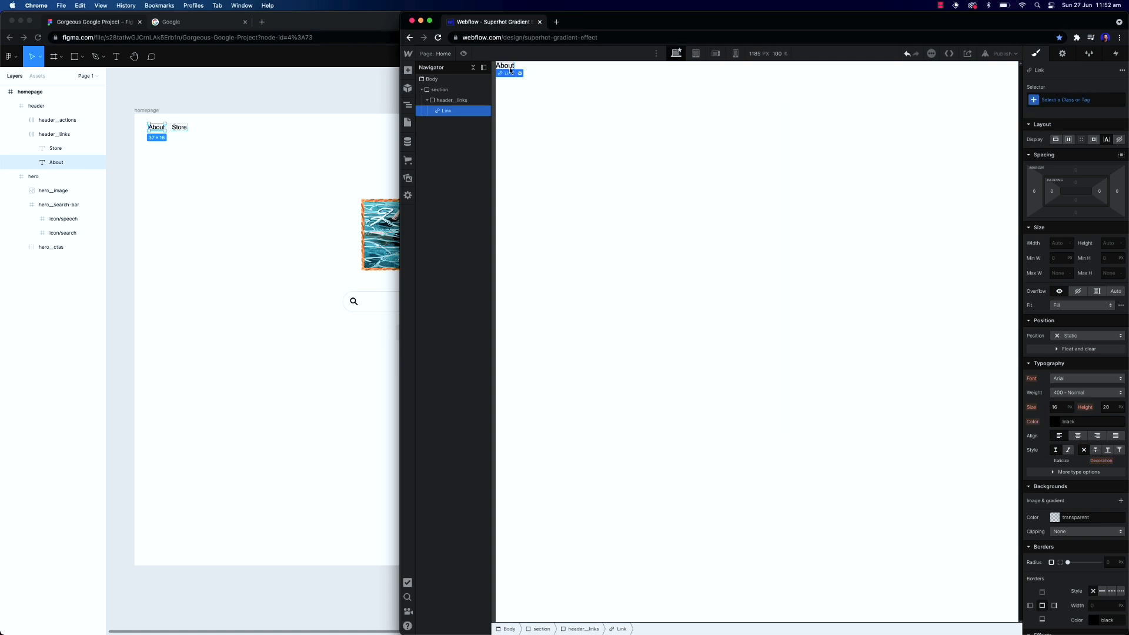
pyautogui.click(1038, 7)
pyautogui.write('14/16')
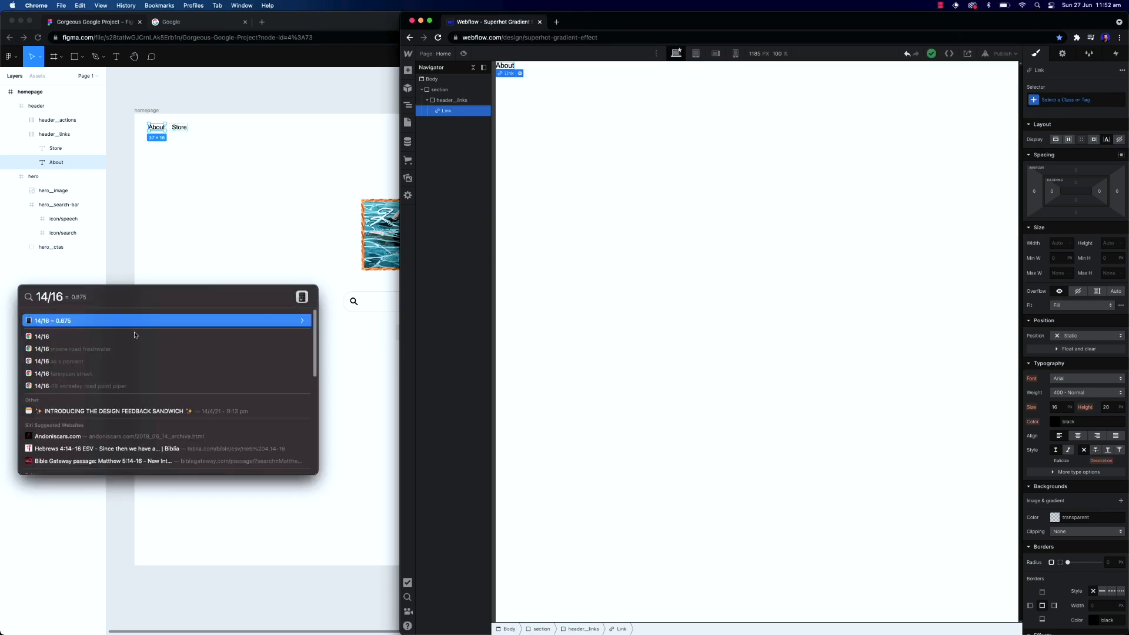
pyautogui.click(1063, 410)
pyautogui.click(1064, 407)
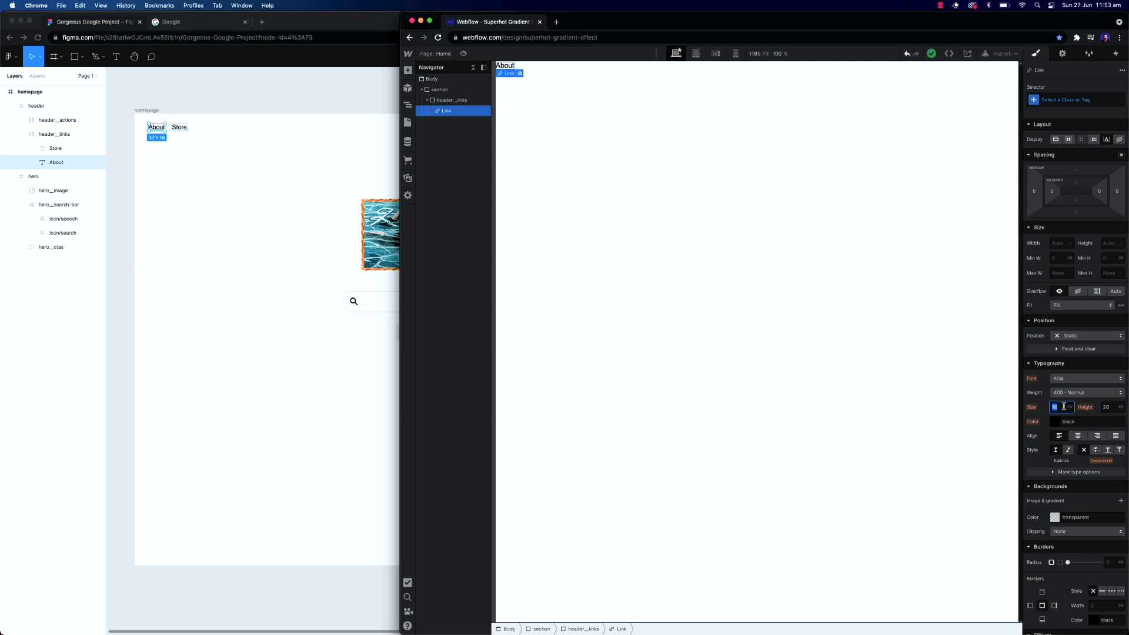
pyautogui.press('Return')
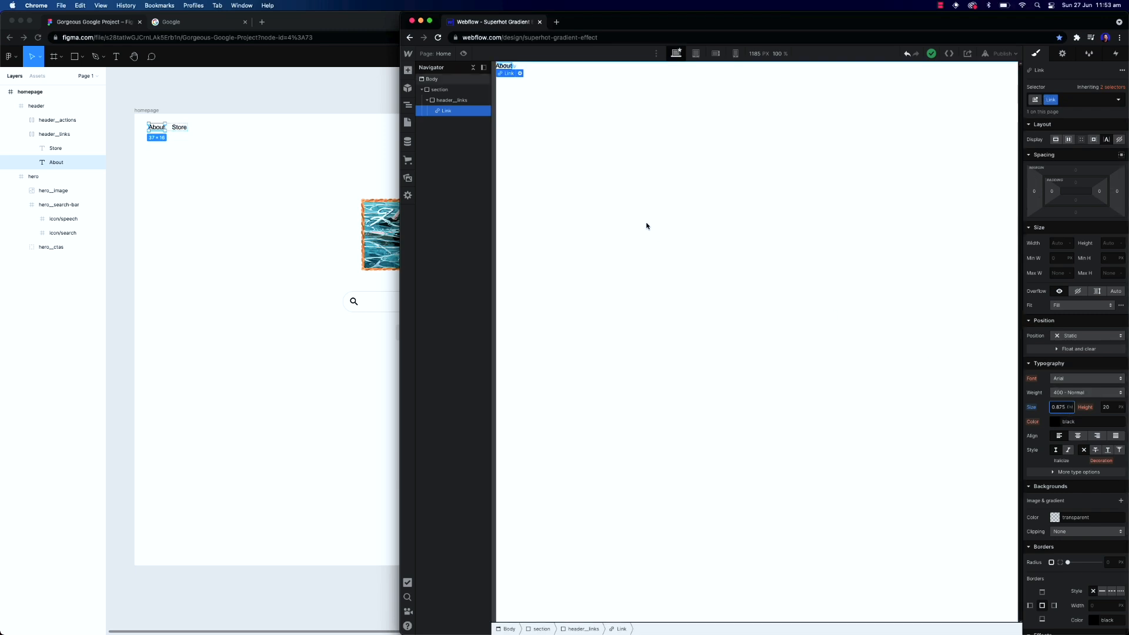
# Paste a copy of the link next to it and change its text to Store
pyautogui.click(509, 71)
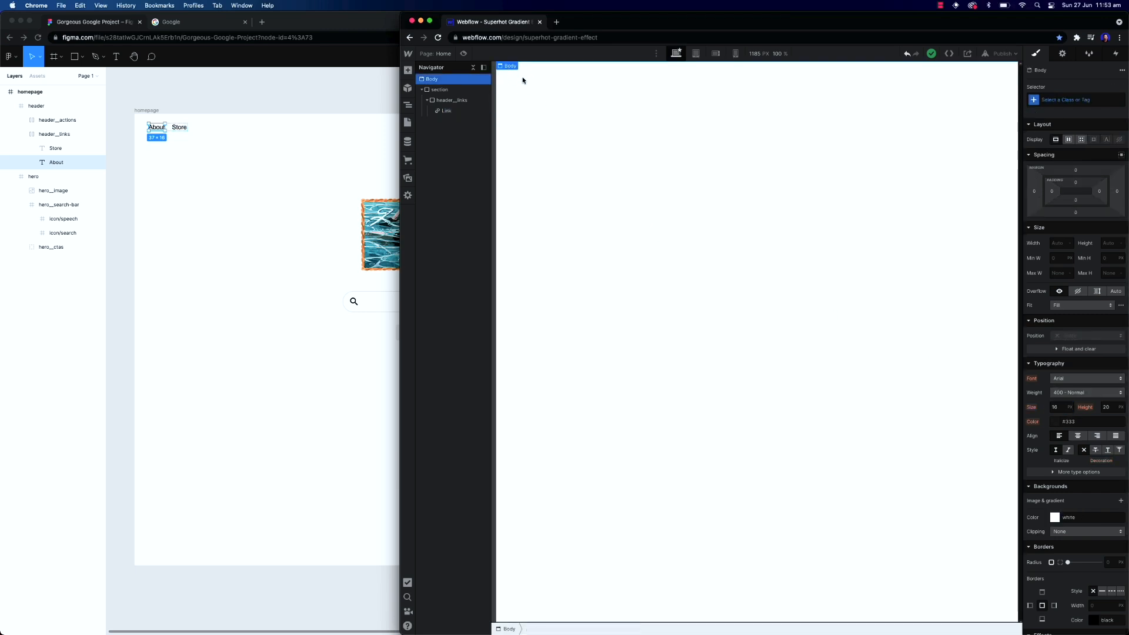
pyautogui.click(506, 66)
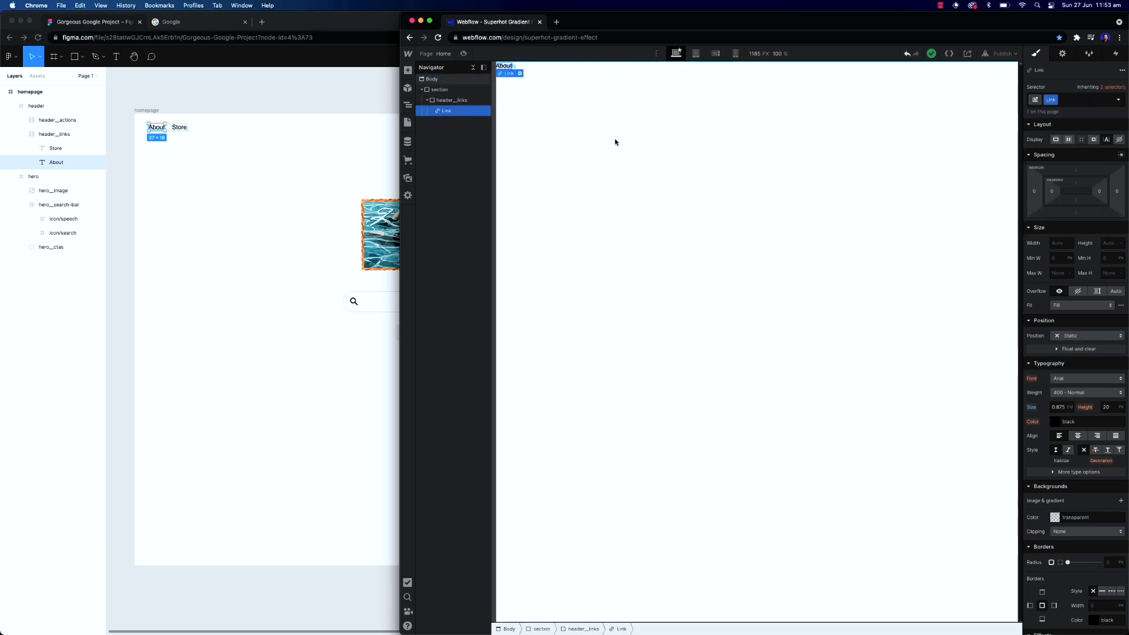
pyautogui.press('super+v')
pyautogui.doubleClick(521, 67)
pyautogui.write('Sto')
pyautogui.click(602, 129)
pyautogui.click(521, 67)
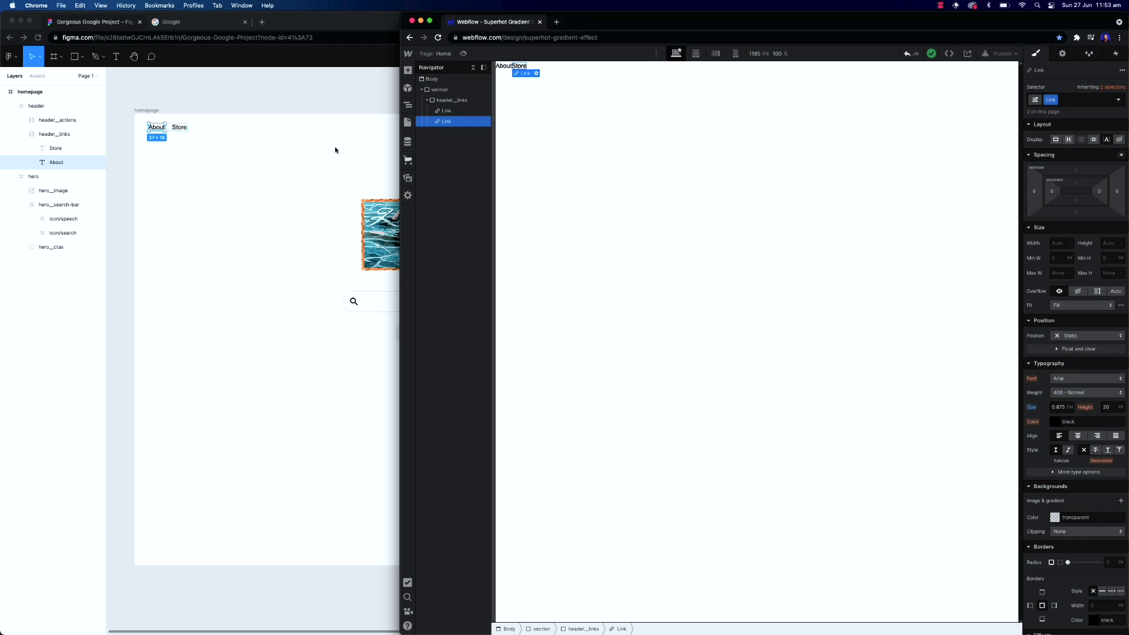
# Give the links a right margin of 16 px
pyautogui.click(1117, 194)
pyautogui.press('Escape')
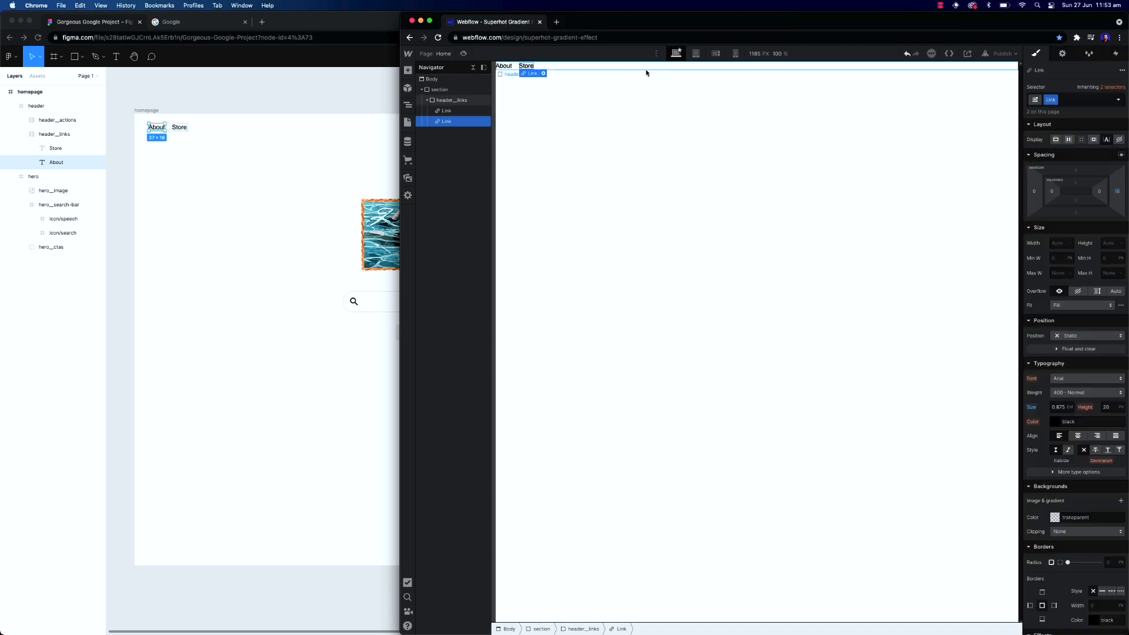
pyautogui.click(535, 79)
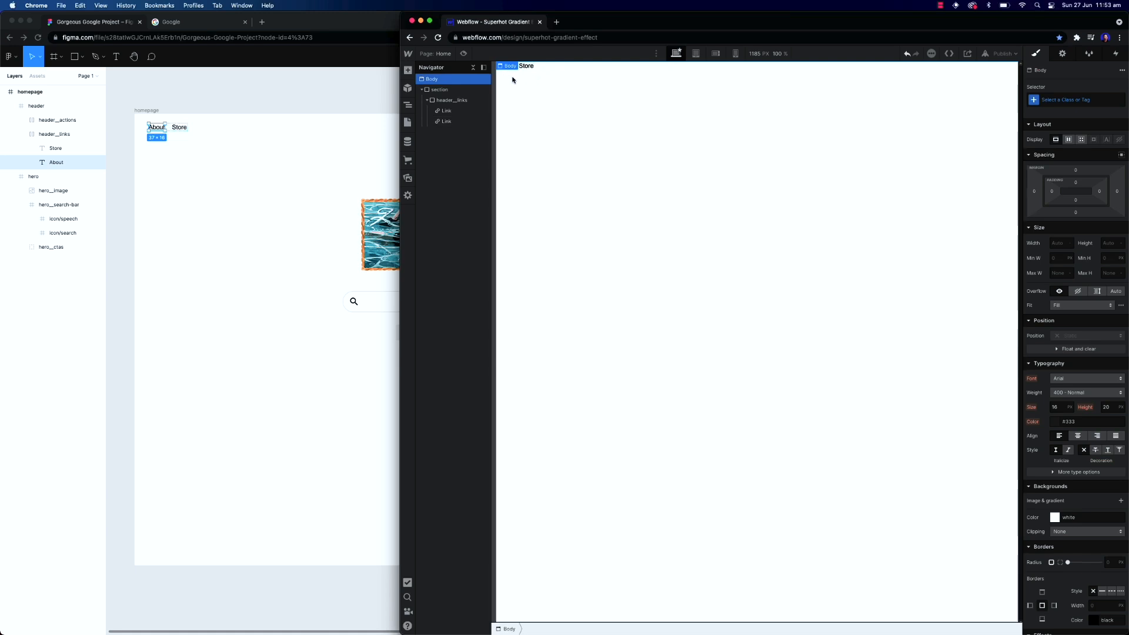
# Compare with the Figma header and set the section's left and right padding to 32 px
pyautogui.click(473, 89)
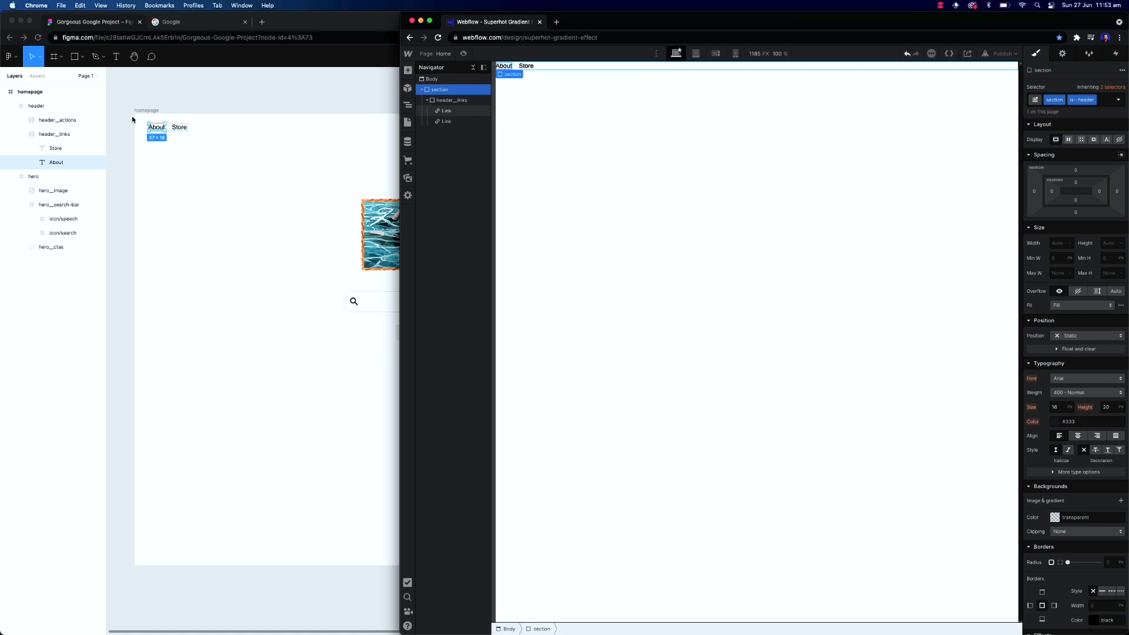
pyautogui.click(145, 148)
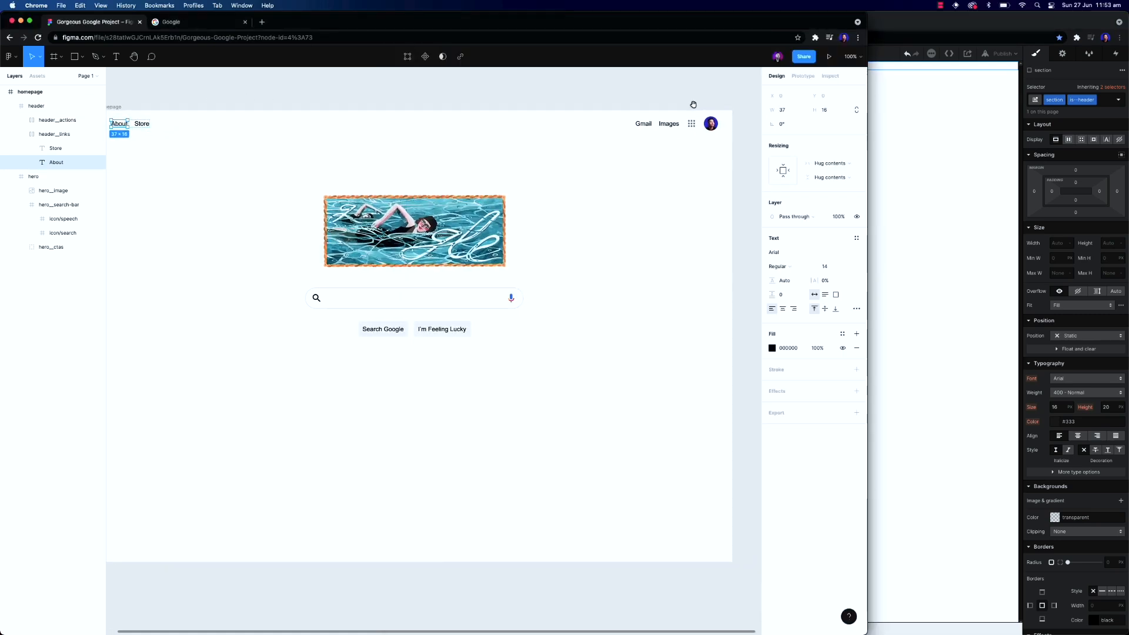
pyautogui.hscroll(-1, 727, 121)
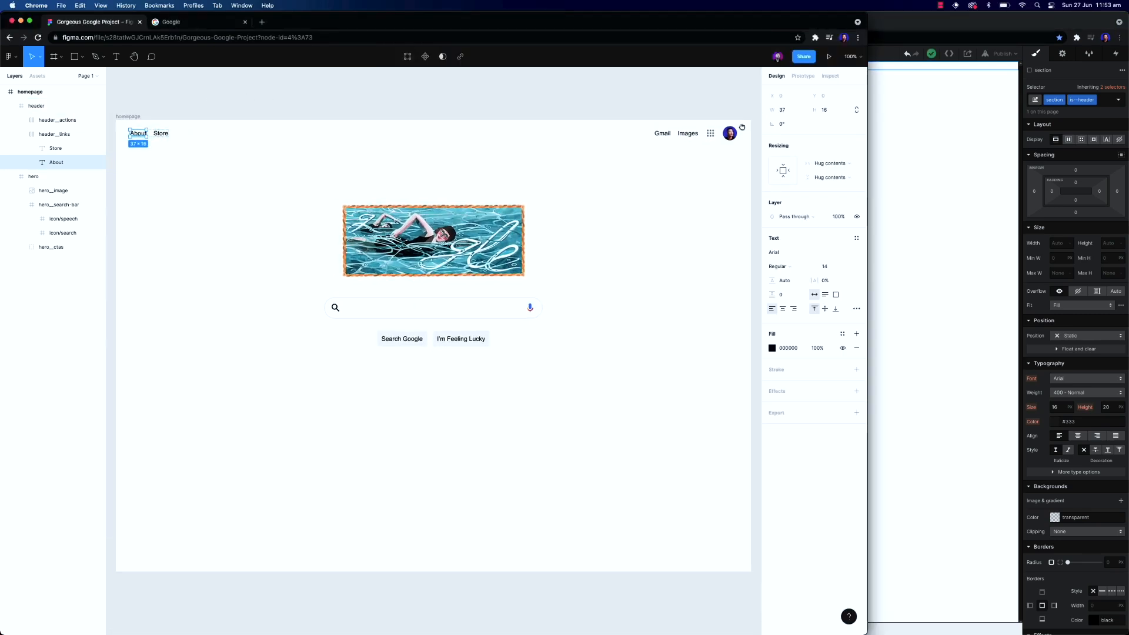
pyautogui.click(968, 181)
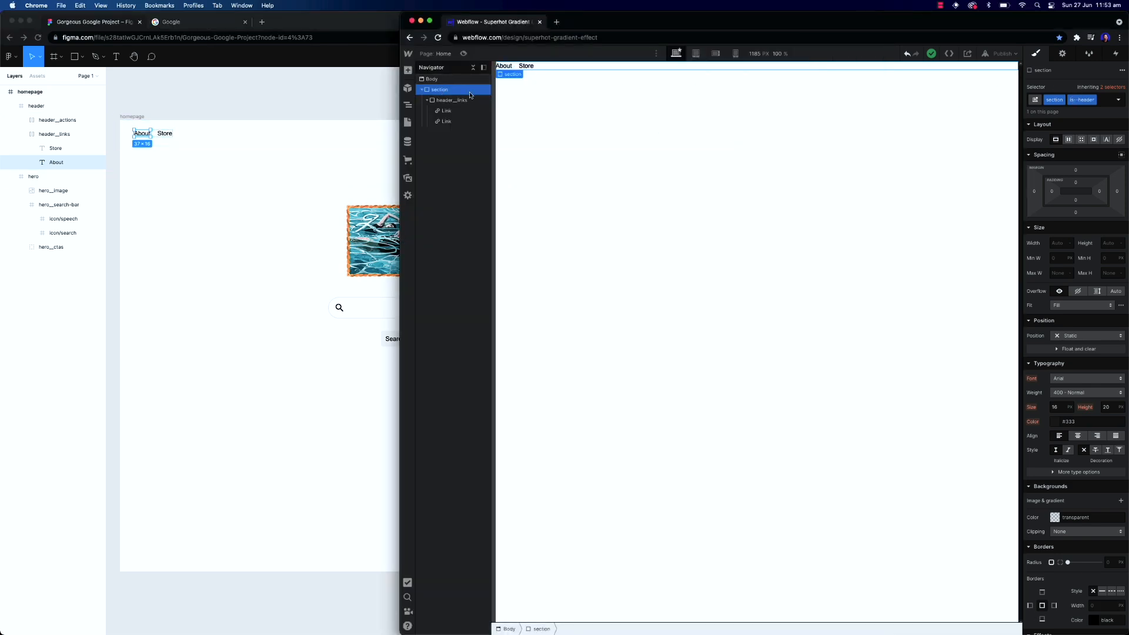
pyautogui.click(1035, 194)
pyautogui.click(1050, 192)
pyautogui.click(1051, 192)
pyautogui.press('Return')
pyautogui.click(1052, 192)
pyautogui.press('Return')
pyautogui.click(1100, 192)
pyautogui.write('32')
pyautogui.press('Return')
# Set the section's display to flex with items aligned to the center
pyautogui.click(889, 133)
pyautogui.click(544, 68)
pyautogui.click(453, 89)
pyautogui.click(1068, 141)
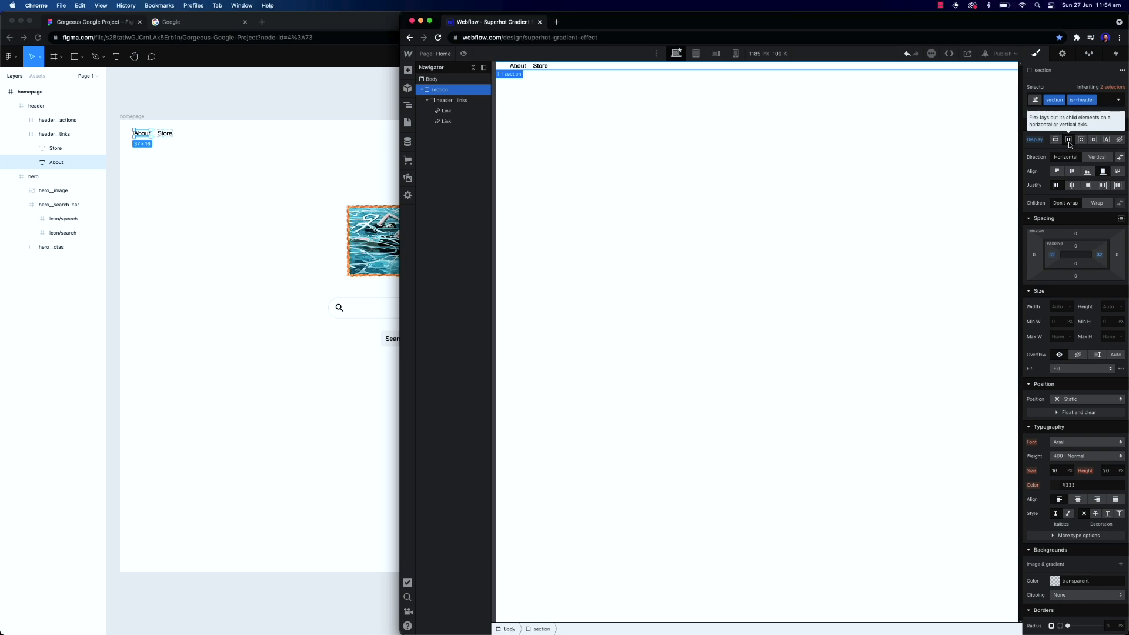
pyautogui.click(1072, 172)
# Set the section's height to 60 px
pyautogui.click(443, 101)
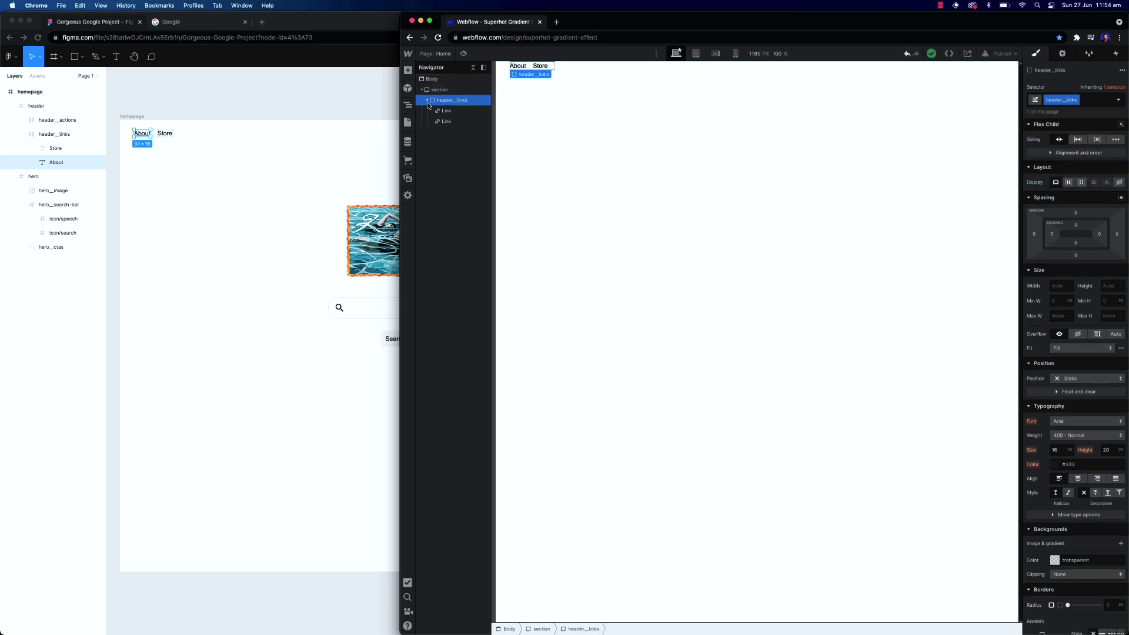
pyautogui.click(436, 90)
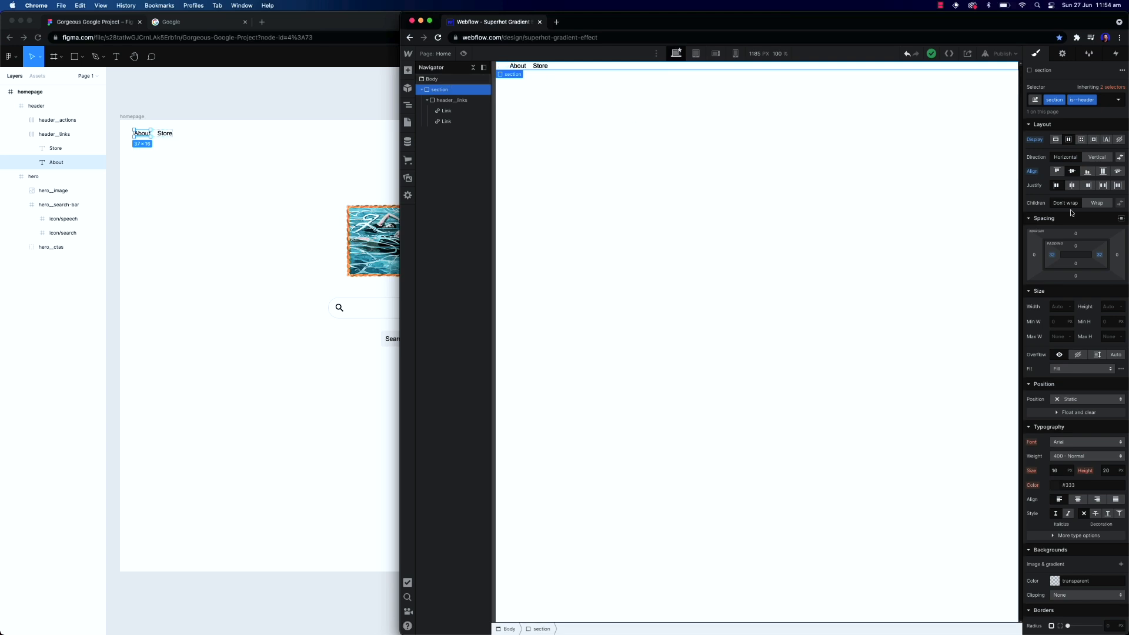
pyautogui.click(1101, 302)
pyautogui.write('60px')
pyautogui.press('Return')
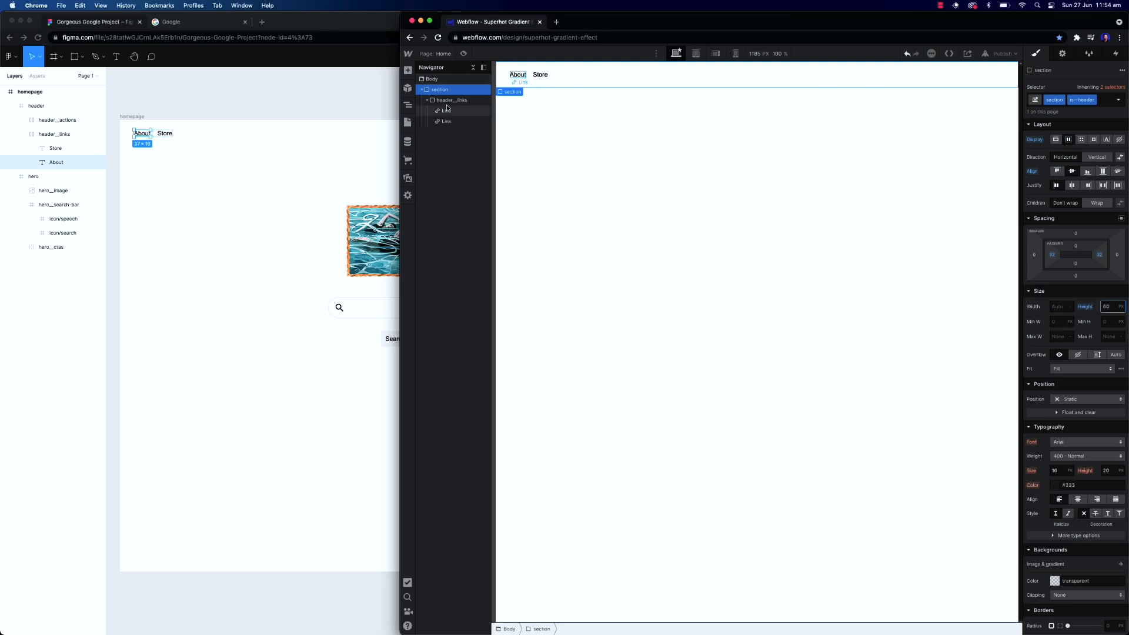
# Paste a copy of the header__links div and give the copy the class header__actions
pyautogui.click(428, 101)
pyautogui.click(452, 102)
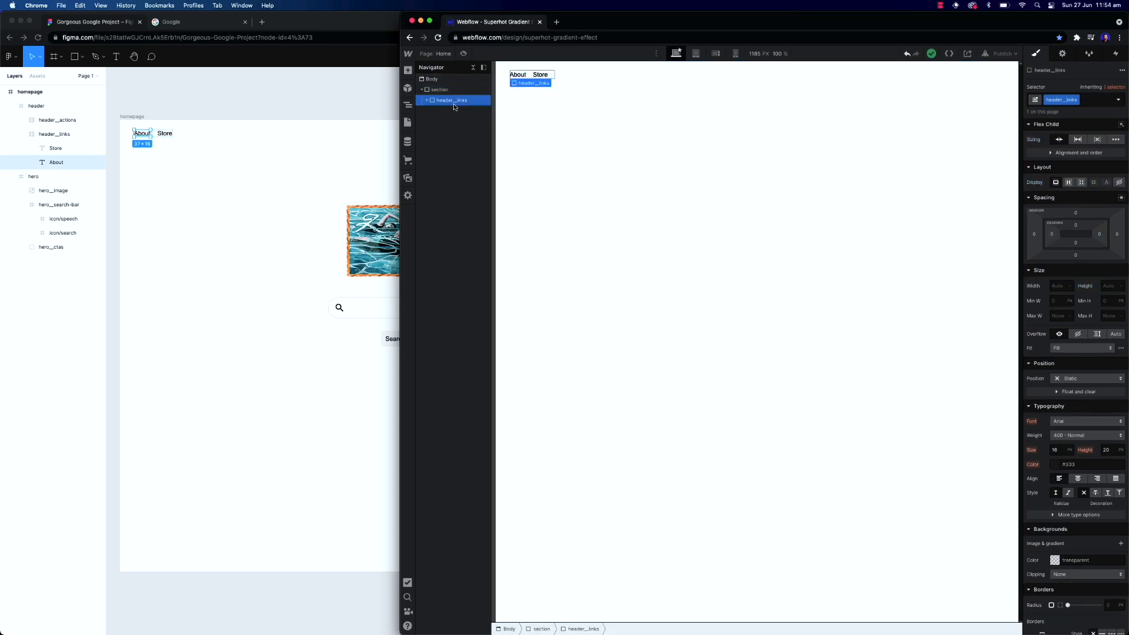
pyautogui.press('super+v')
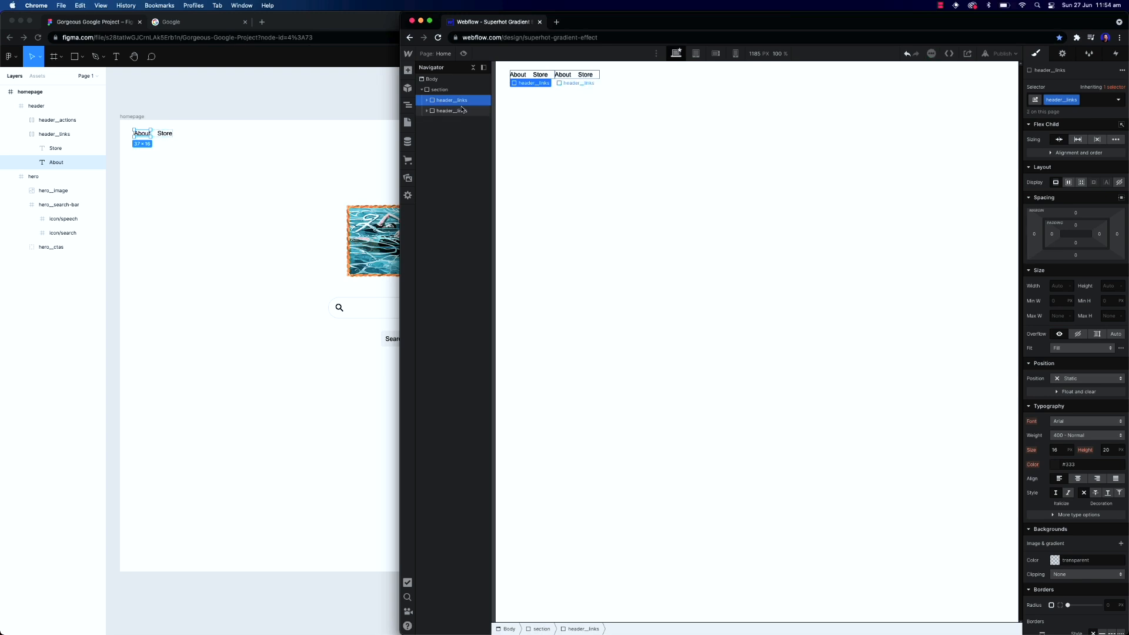
pyautogui.press('super+Return')
pyautogui.press('BackSpace')
pyautogui.write('header__ac')
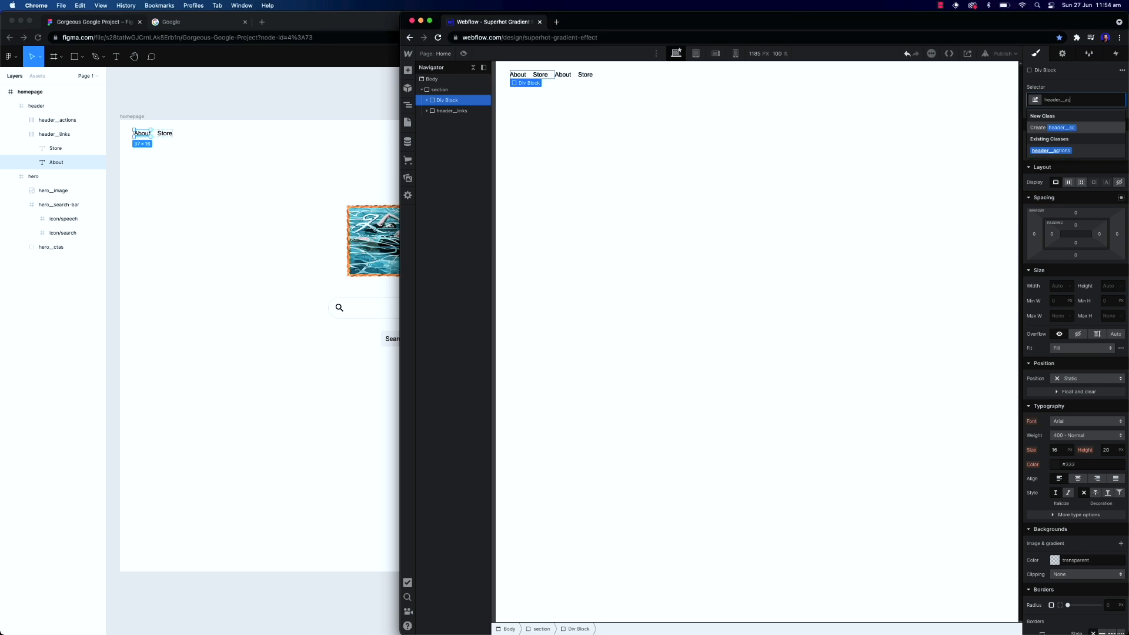
pyautogui.press('Return')
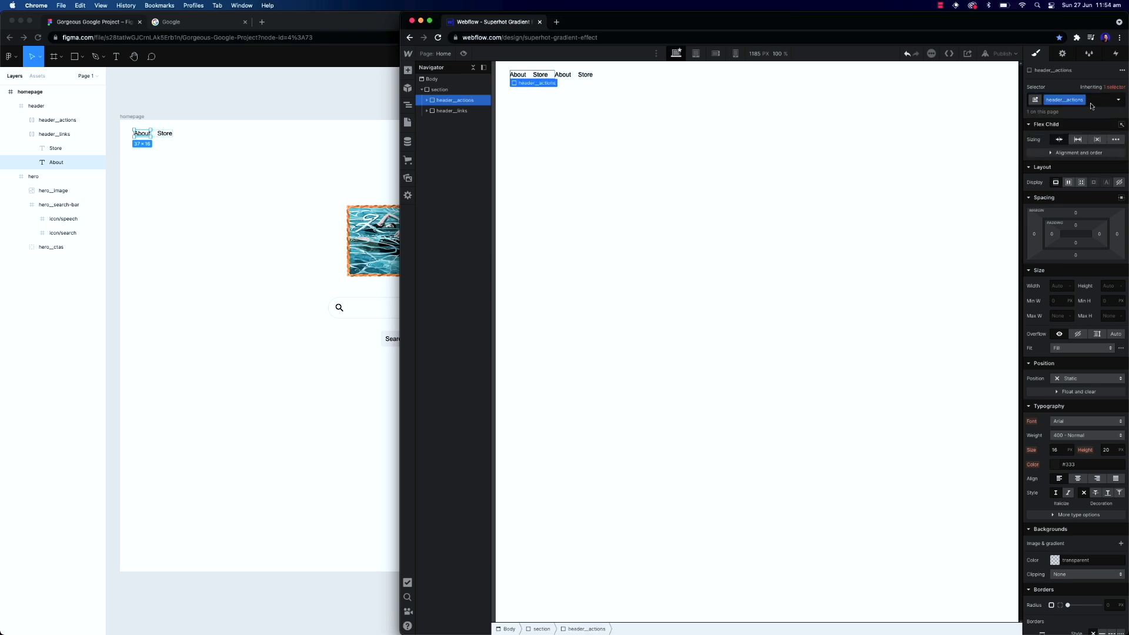
# Change the copied links' texts to Gmail and Images
pyautogui.click(564, 76)
pyautogui.doubleClick(564, 75)
pyautogui.write('Gmail')
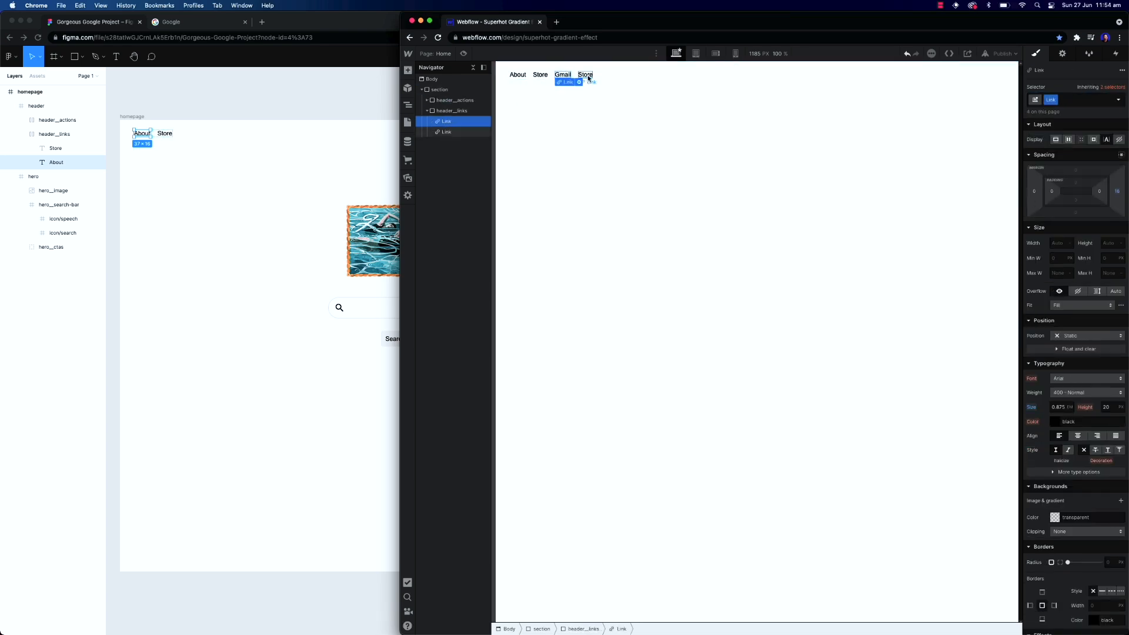
pyautogui.click(586, 75)
pyautogui.doubleClick(587, 75)
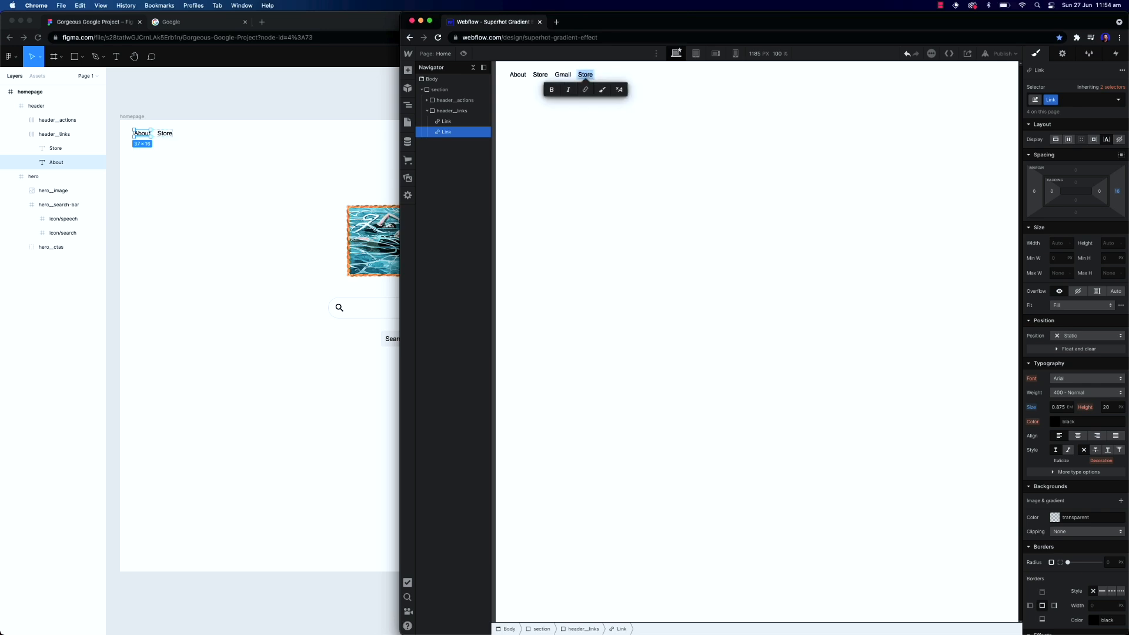
pyautogui.write('Image')
pyautogui.click(594, 98)
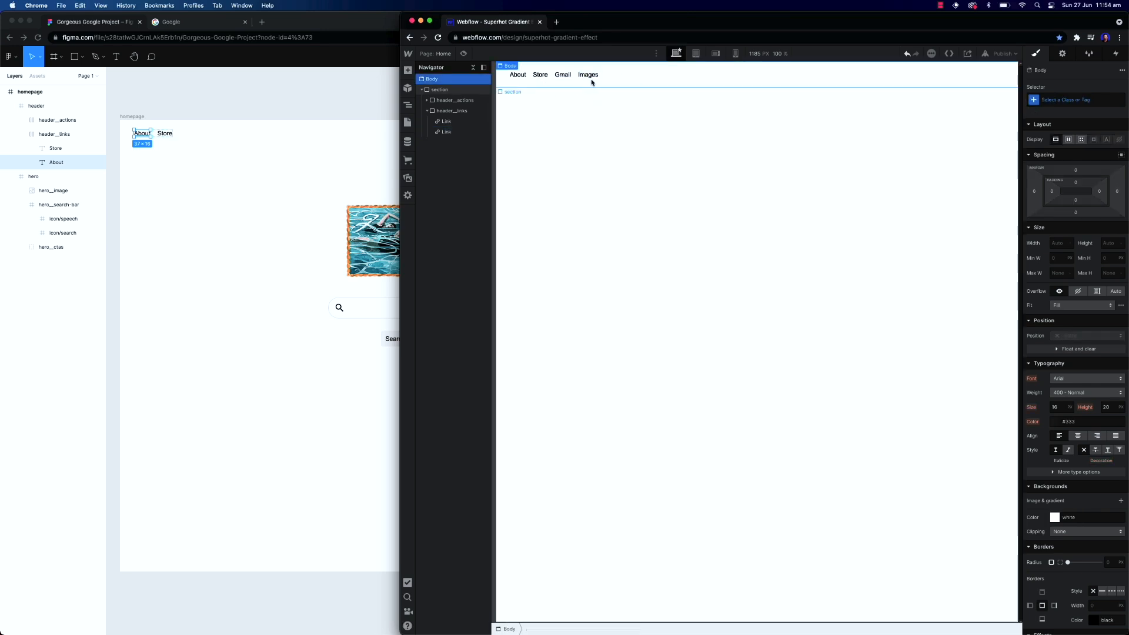
pyautogui.doubleClick(591, 80)
pyautogui.click(589, 77)
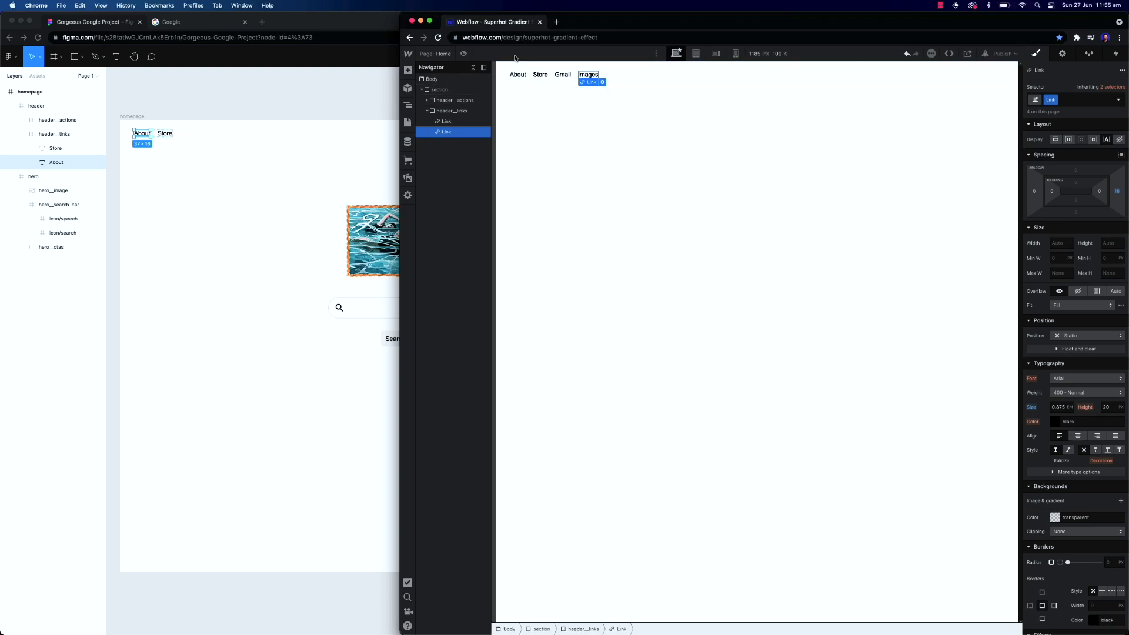
# Add an image element to header__links and assign it the nav-burger image asset
pyautogui.press('super+e')
pyautogui.write('image')
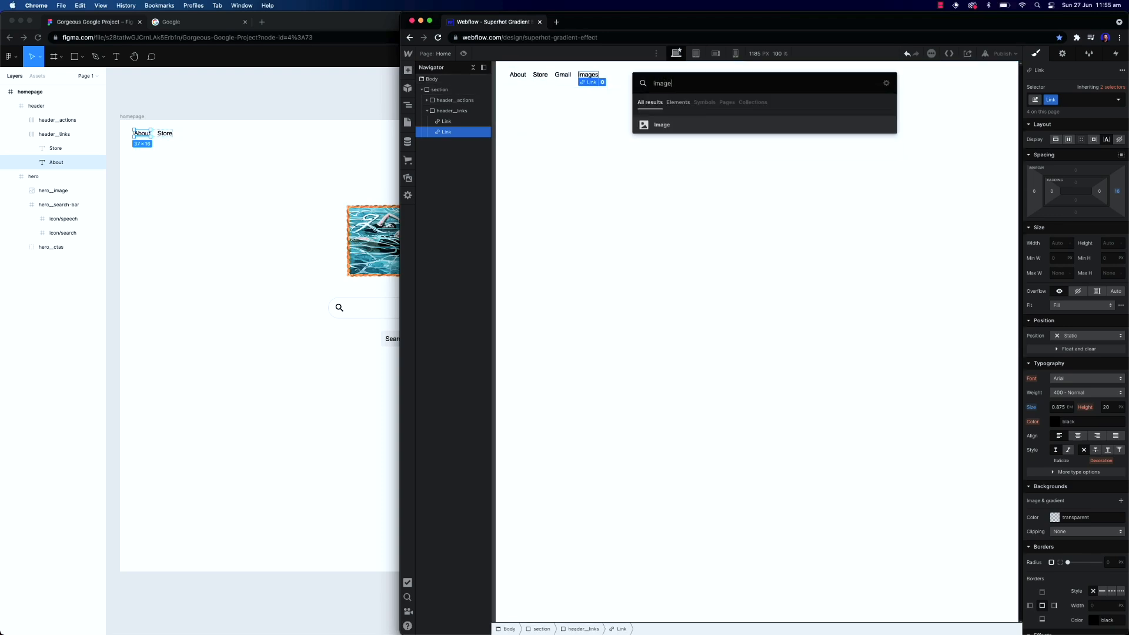
pyautogui.press('Return')
pyautogui.click(647, 132)
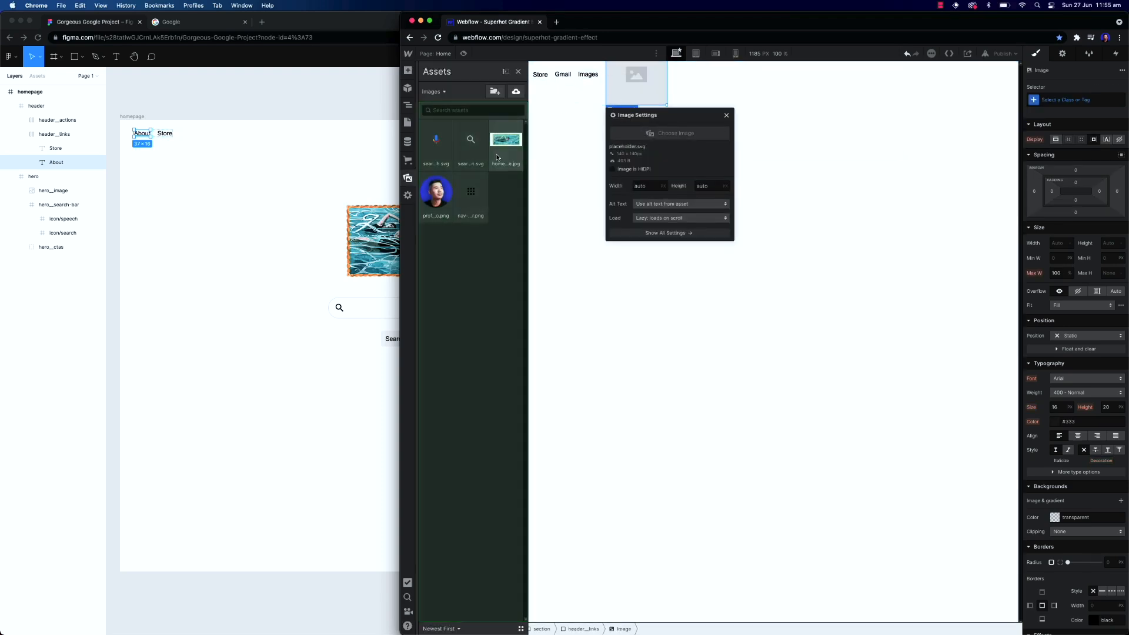
pyautogui.click(477, 193)
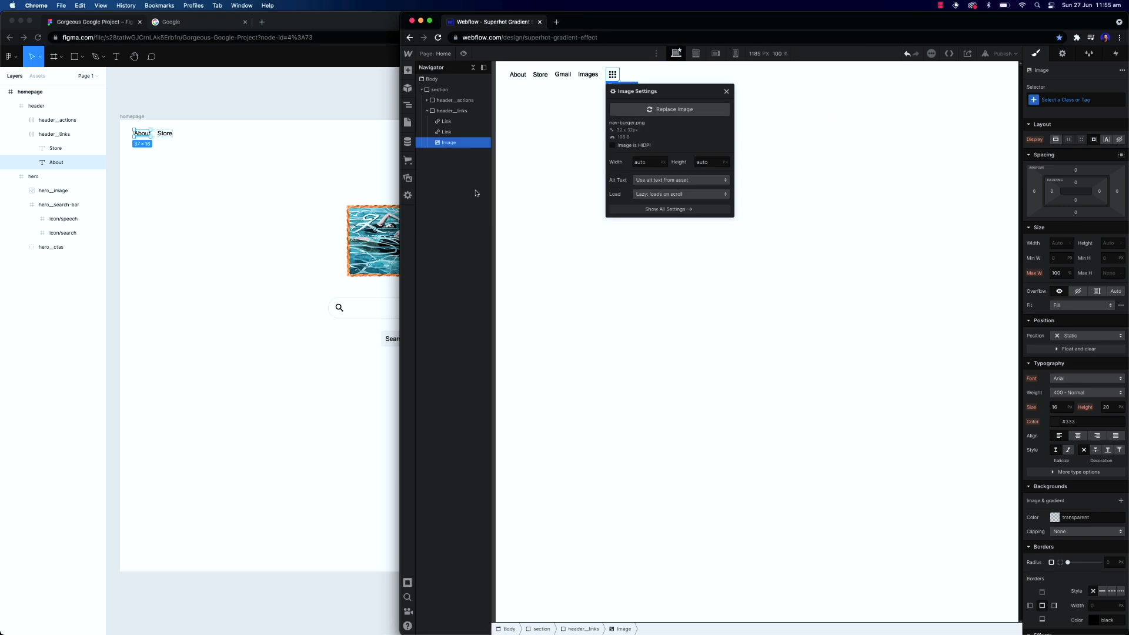
pyautogui.click(726, 92)
# Add a second image element next to it using the profile photo asset
pyautogui.press('super+e')
pyautogui.write('image')
pyautogui.press('Return')
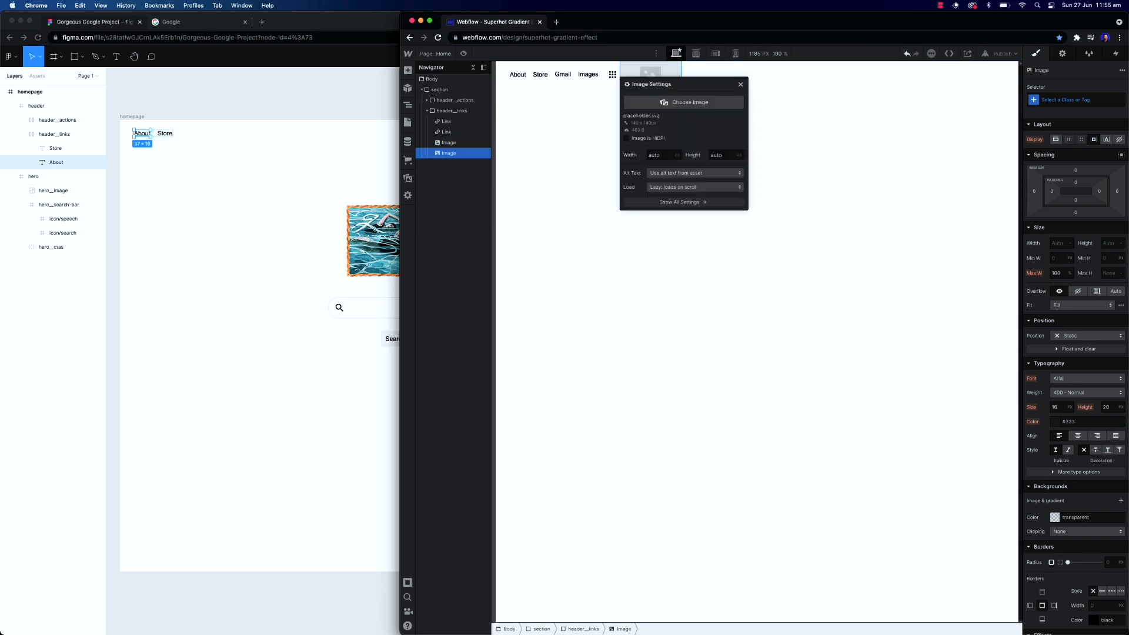
pyautogui.click(682, 132)
pyautogui.click(436, 192)
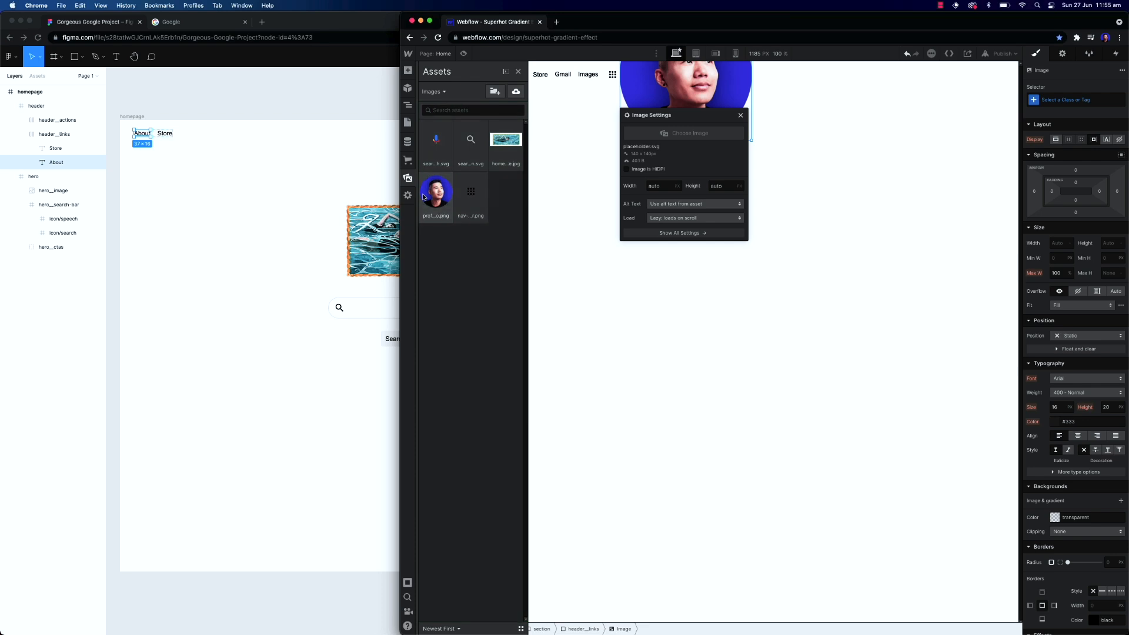
# Give the profile image the class header__profile, matching the Figma layer name, and set its height to 32 px
pyautogui.click(1062, 101)
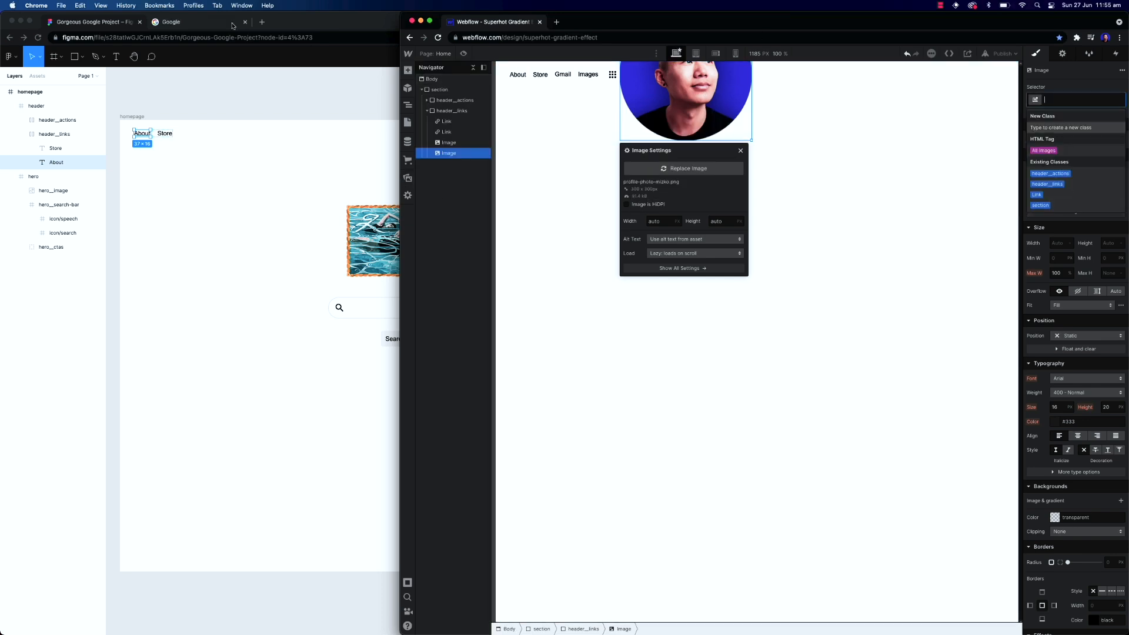
pyautogui.click(94, 97)
pyautogui.click(22, 120)
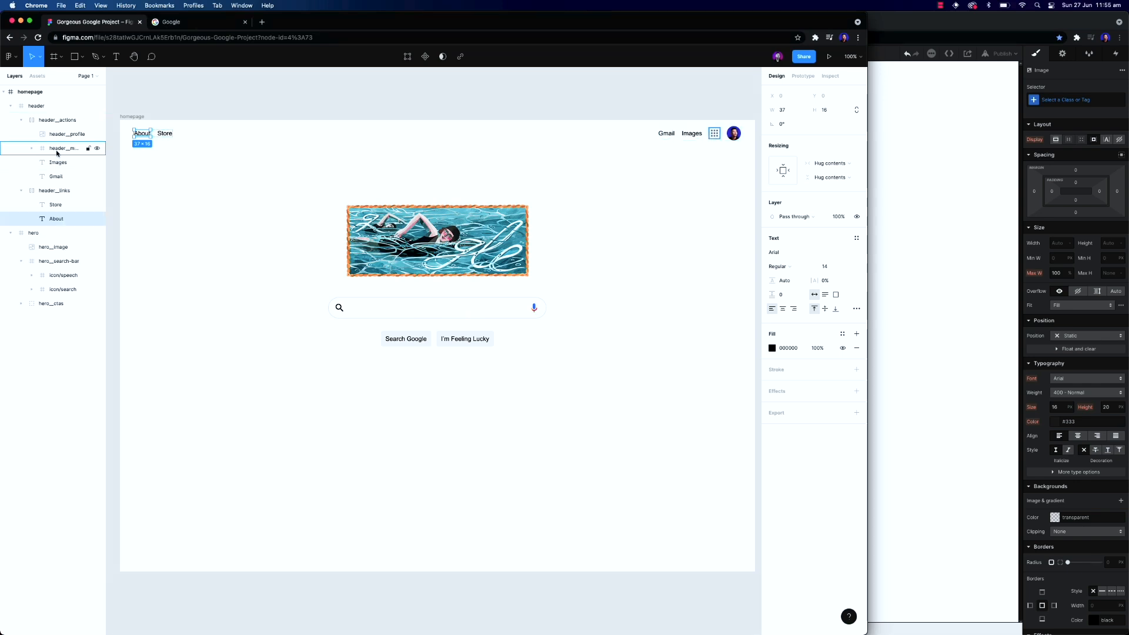
pyautogui.click(66, 136)
pyautogui.click(876, 30)
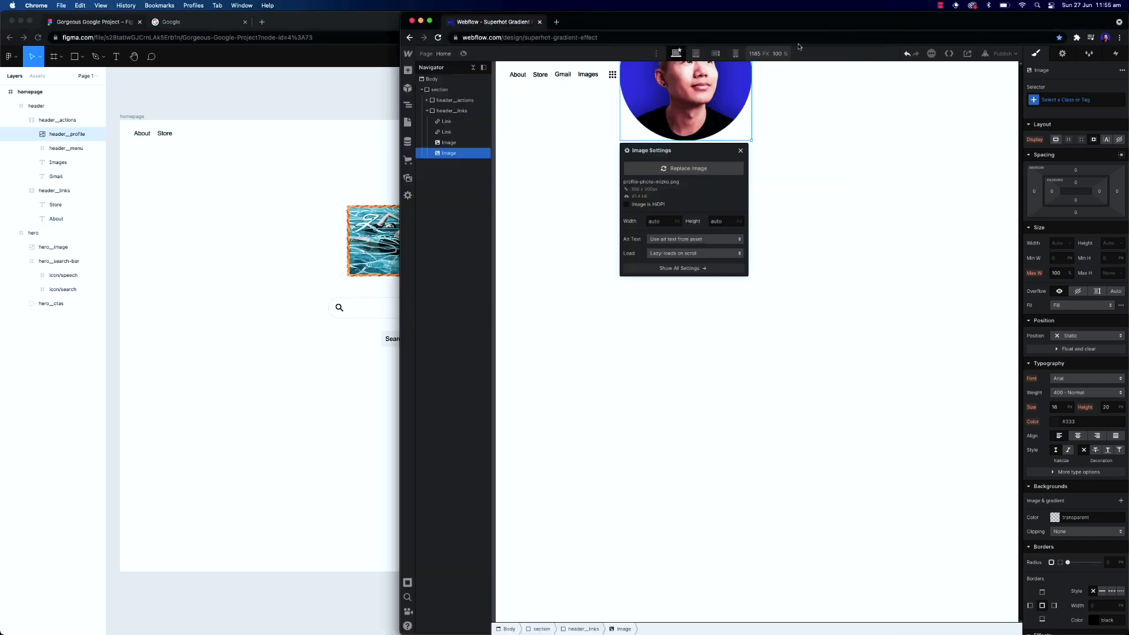
pyautogui.click(1072, 99)
pyautogui.write('ader__profile')
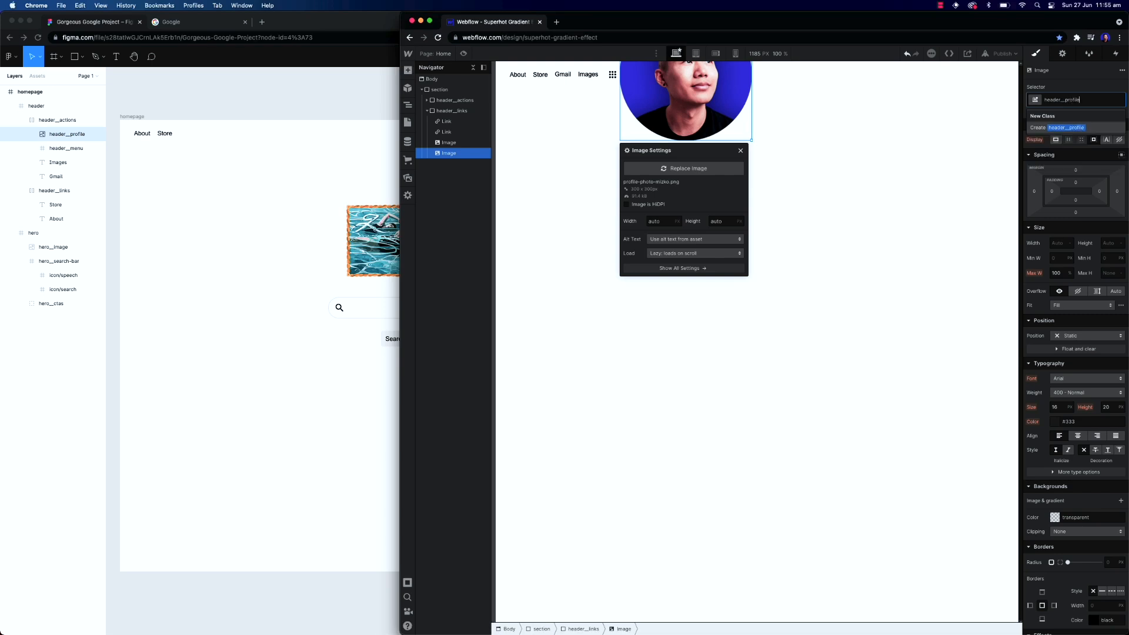
pyautogui.press('Return')
pyautogui.click(1112, 245)
pyautogui.write('32')
pyautogui.press('Return')
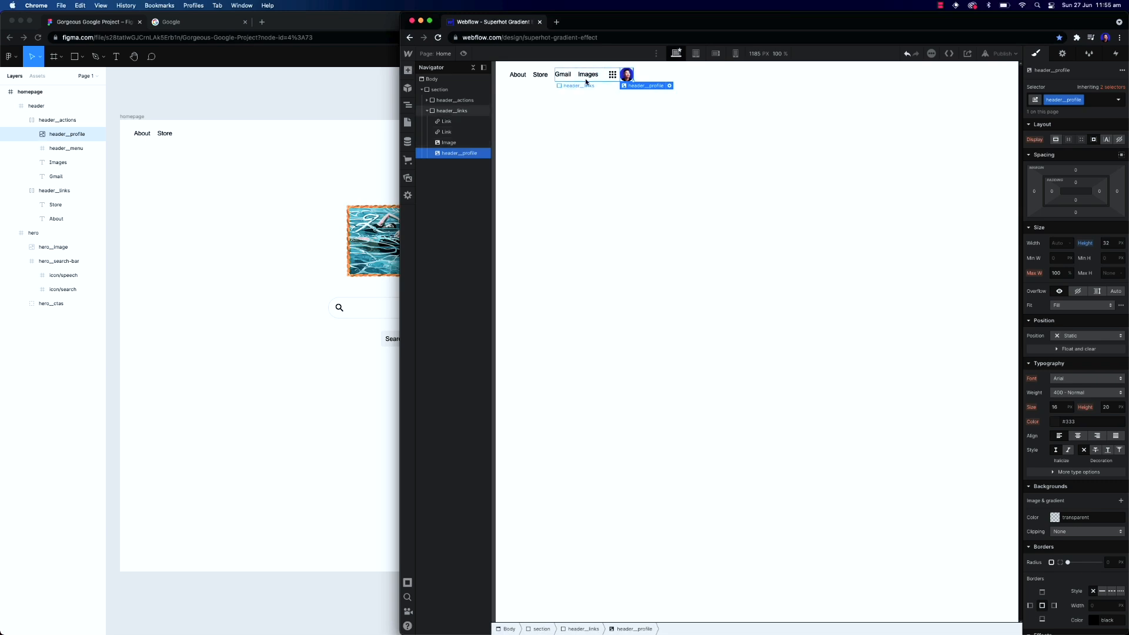
# Give the grid menu image the class header__menu and set its right margin to 16 px
pyautogui.click(613, 75)
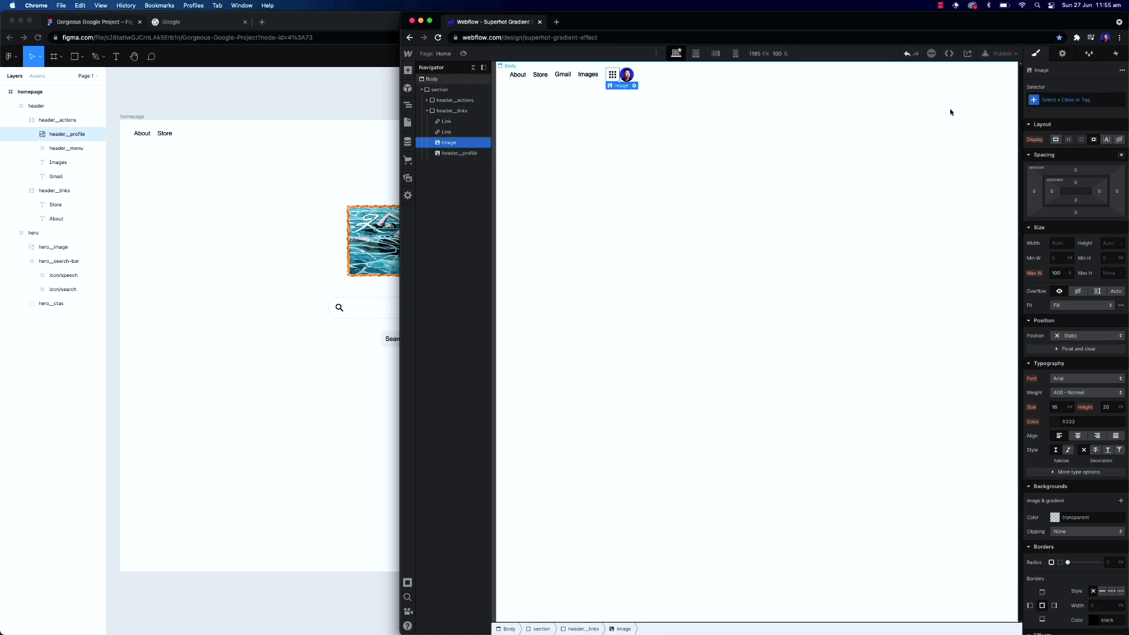
pyautogui.click(1067, 100)
pyautogui.write('header__')
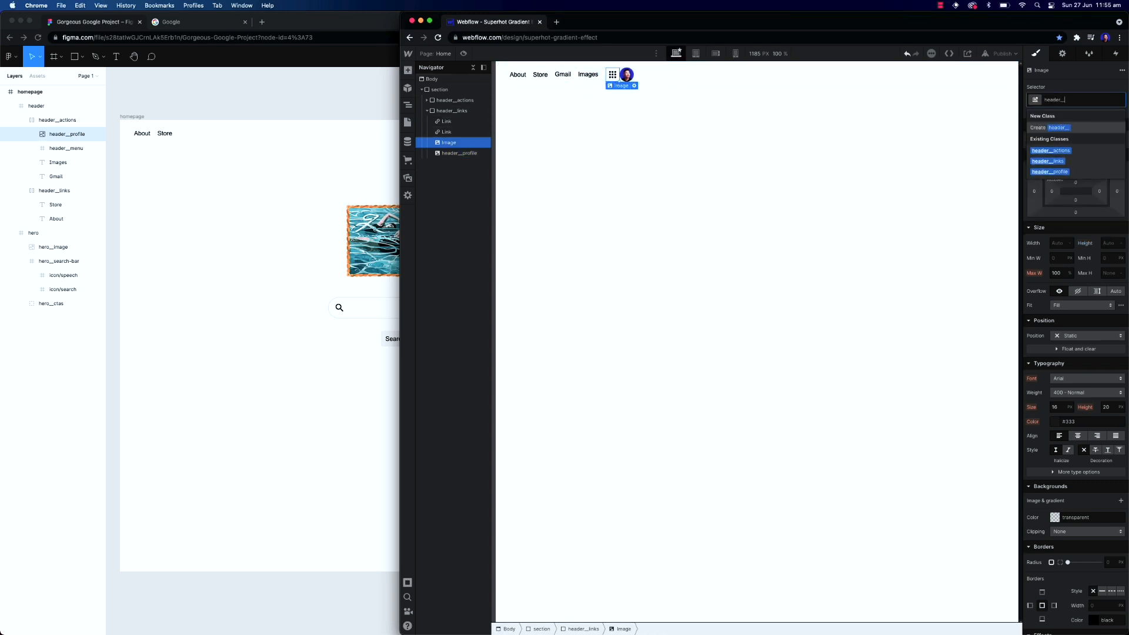
pyautogui.write('menu')
pyautogui.press('Return')
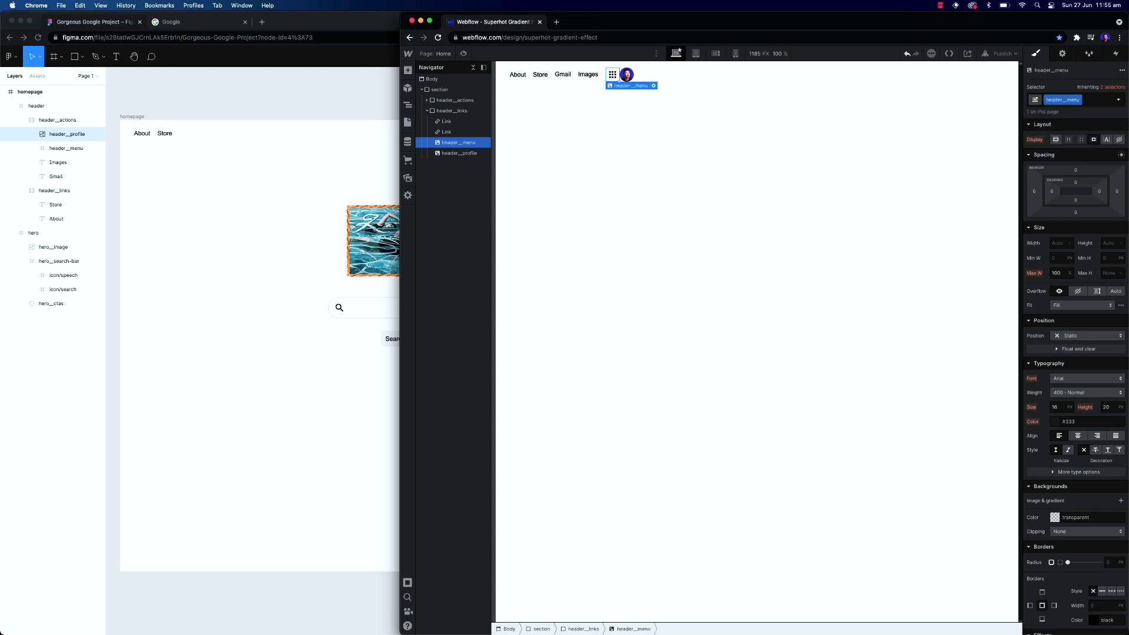
pyautogui.click(1117, 192)
pyautogui.write('16')
pyautogui.press('Return')
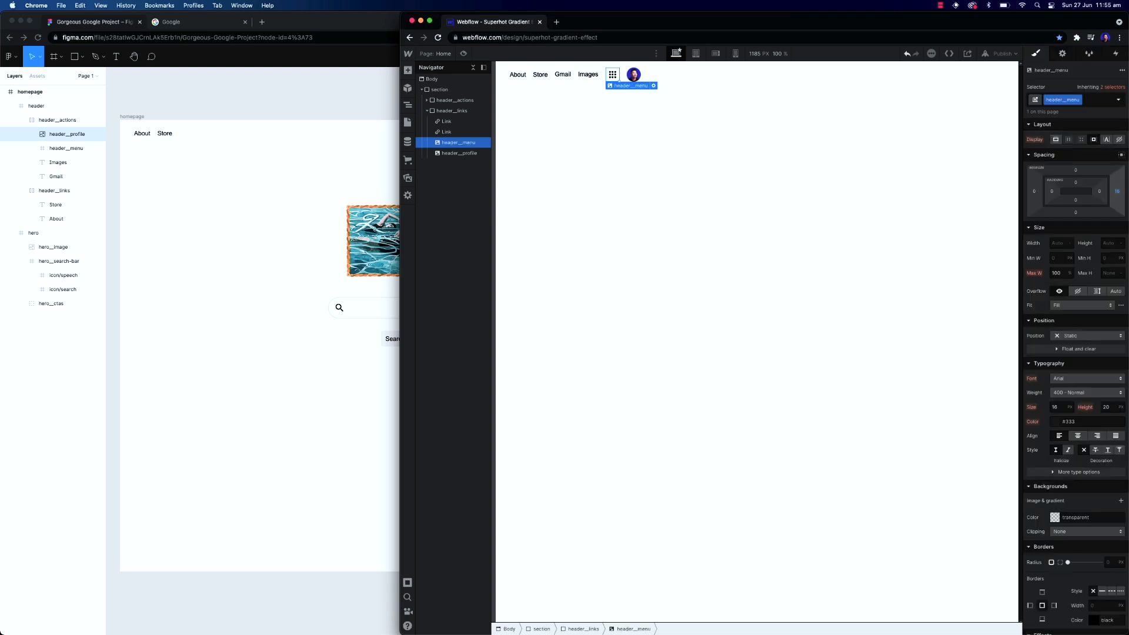
# Set the section's flex justification to space between to separate the header groups
pyautogui.click(684, 93)
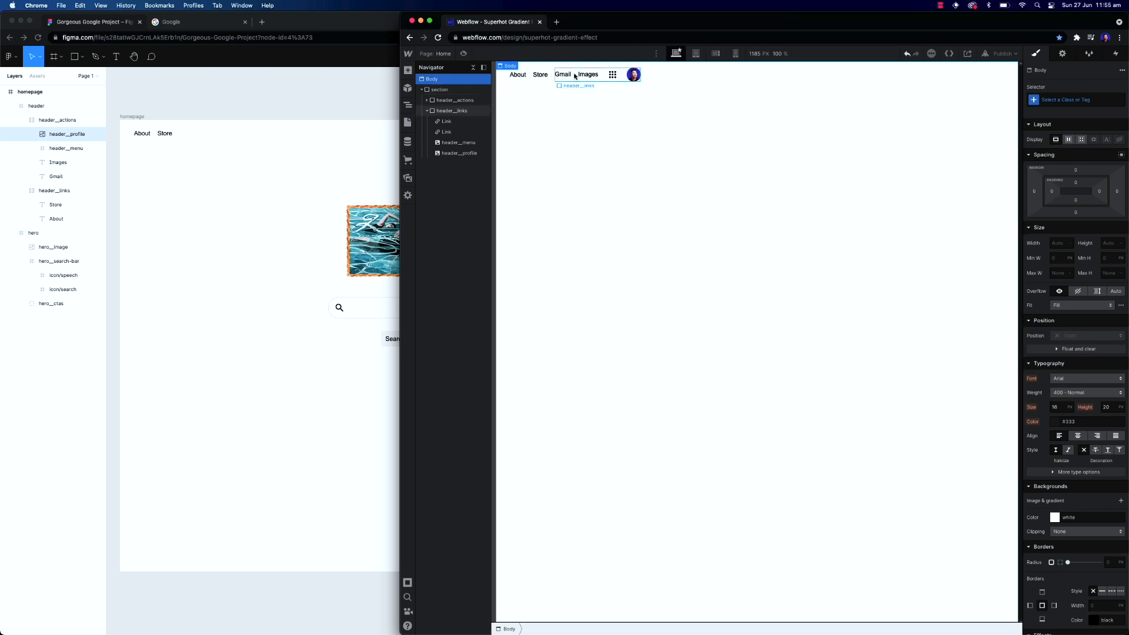
pyautogui.click(427, 110)
pyautogui.click(453, 101)
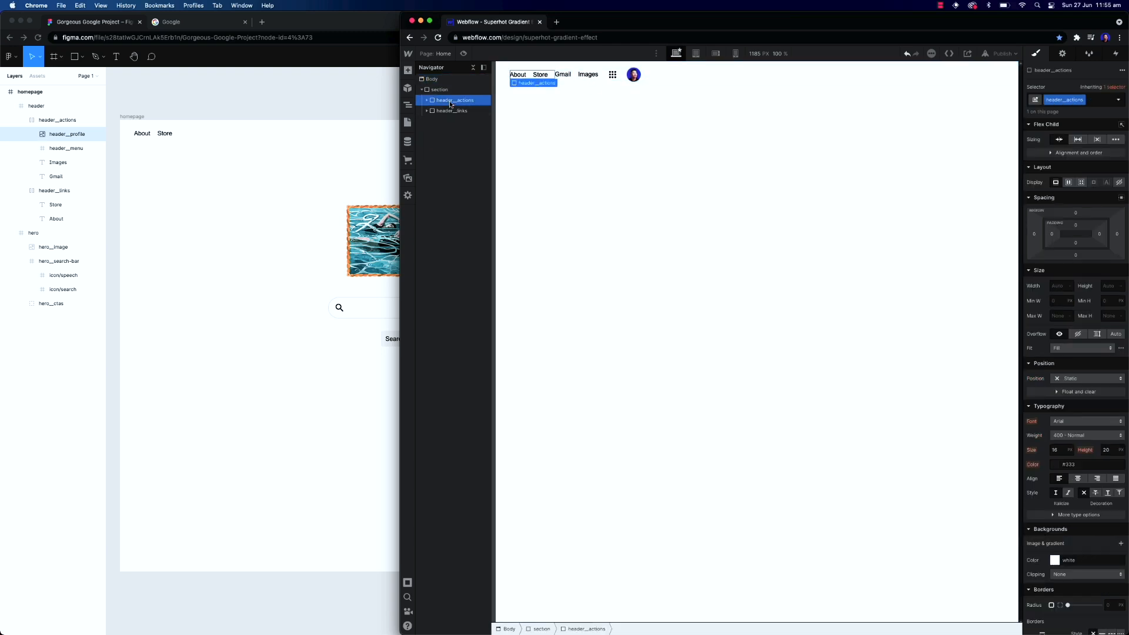
pyautogui.click(440, 89)
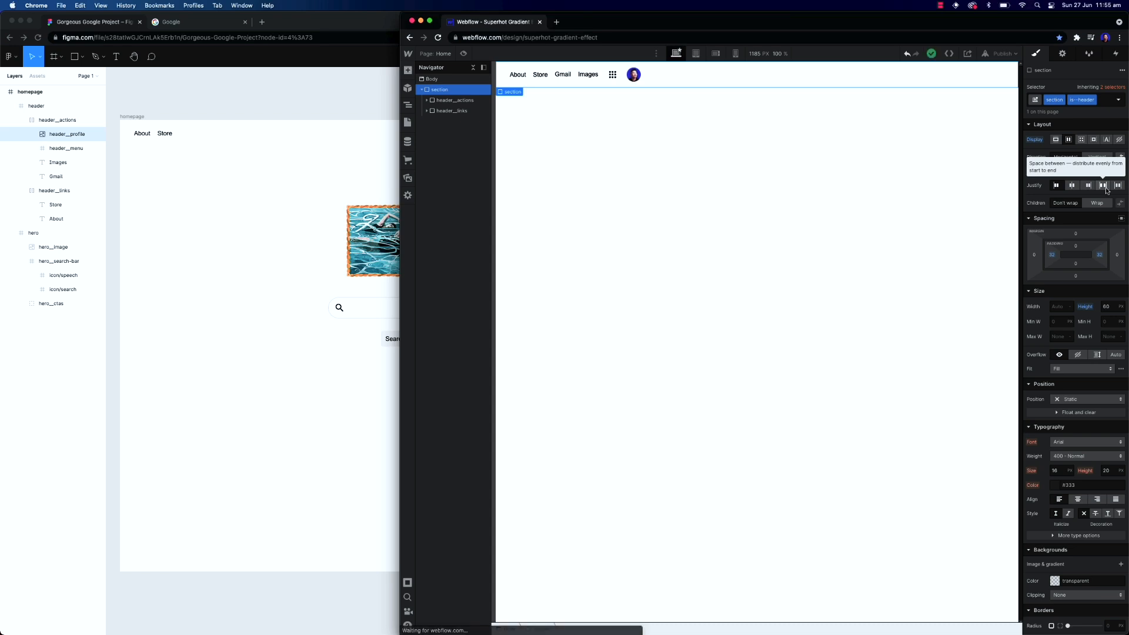
pyautogui.click(1103, 187)
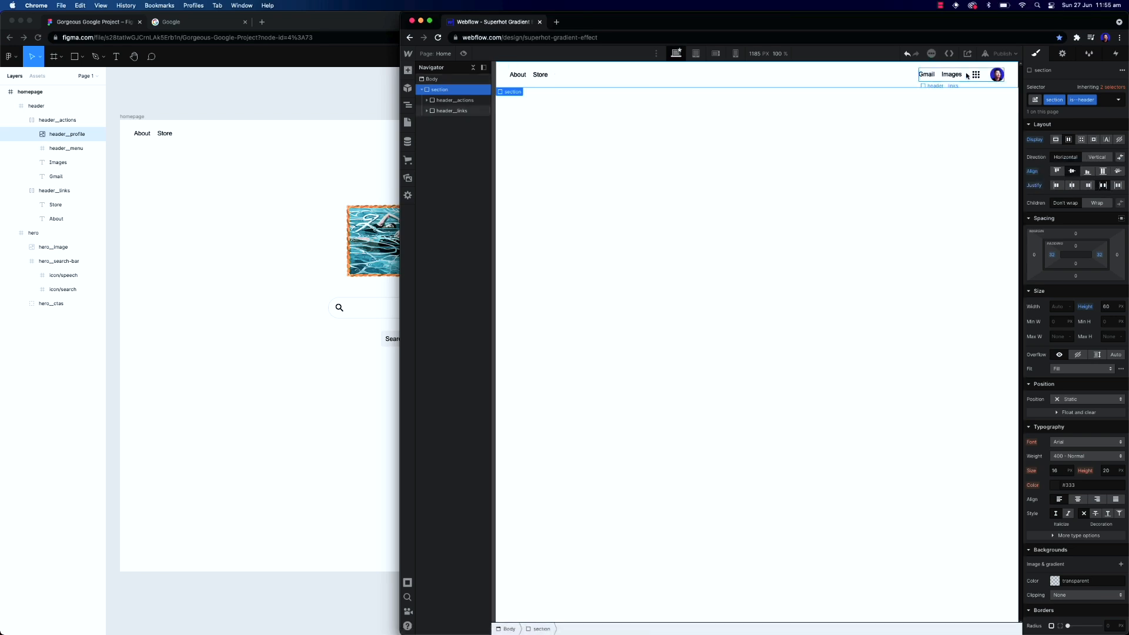
pyautogui.click(445, 111)
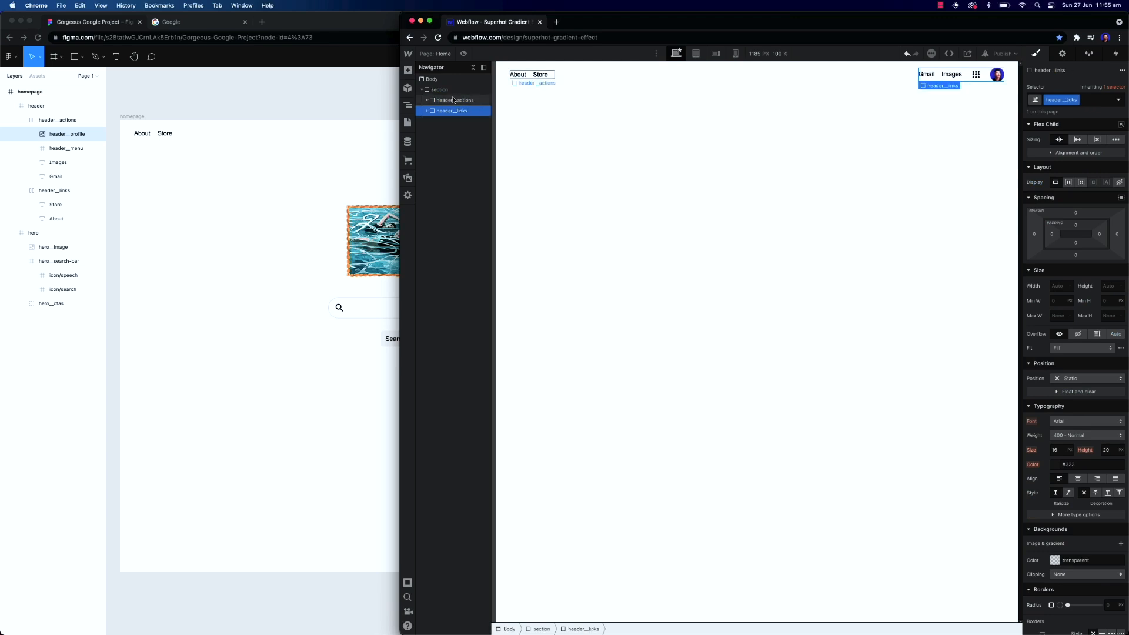
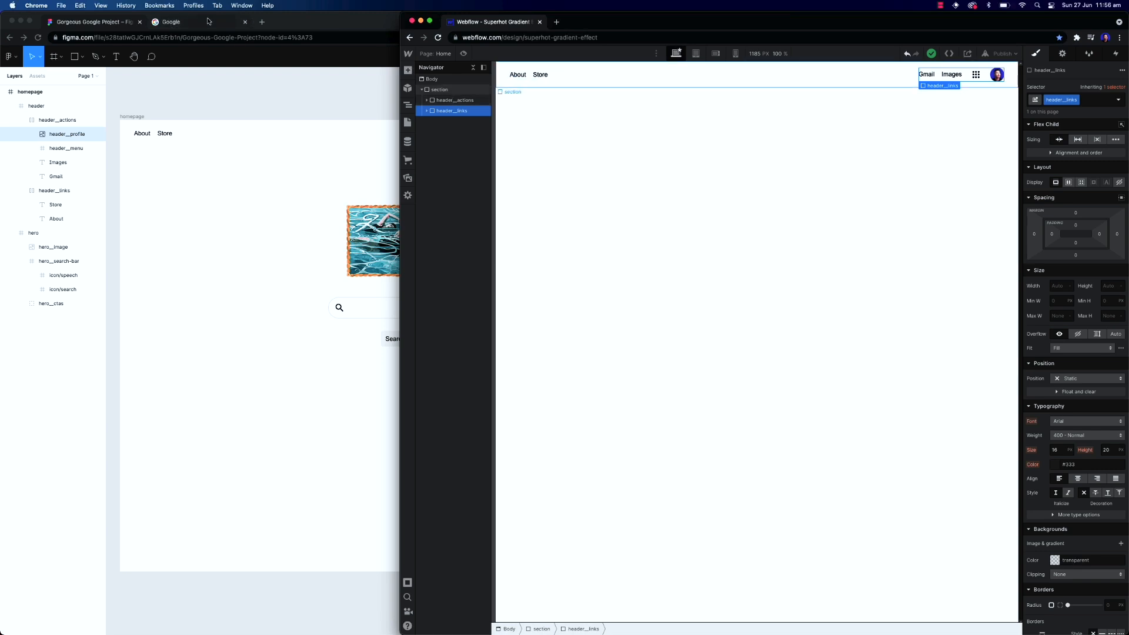
# Add a new div below the header and give it the class section with the combo class is--hero
pyautogui.click(337, 305)
pyautogui.click(333, 102)
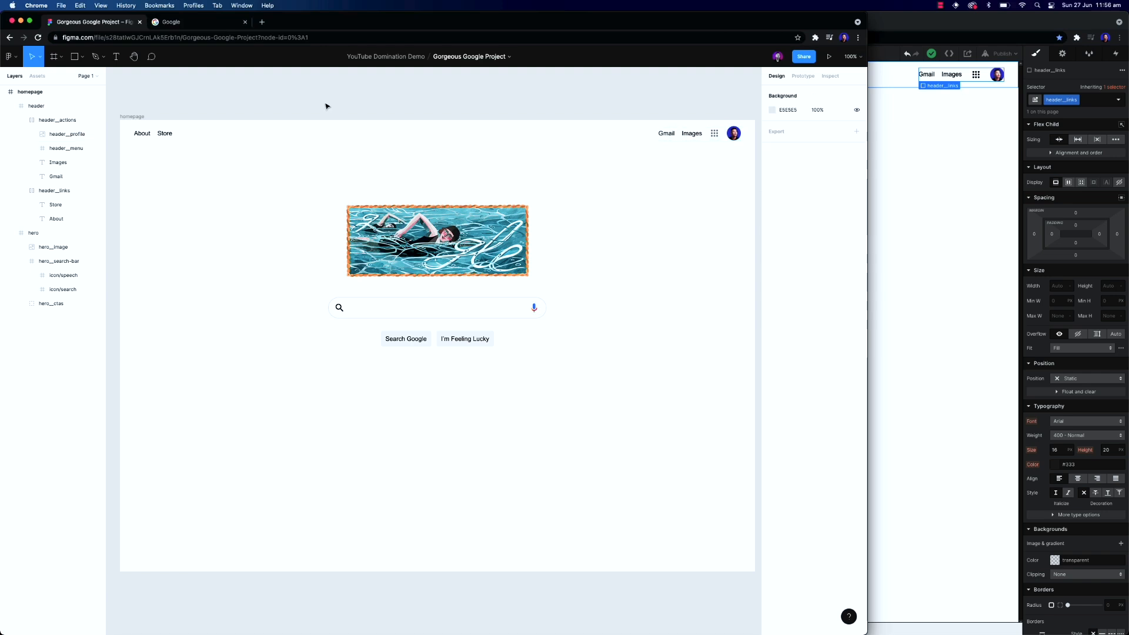
pyautogui.scroll(-1, 422, 245)
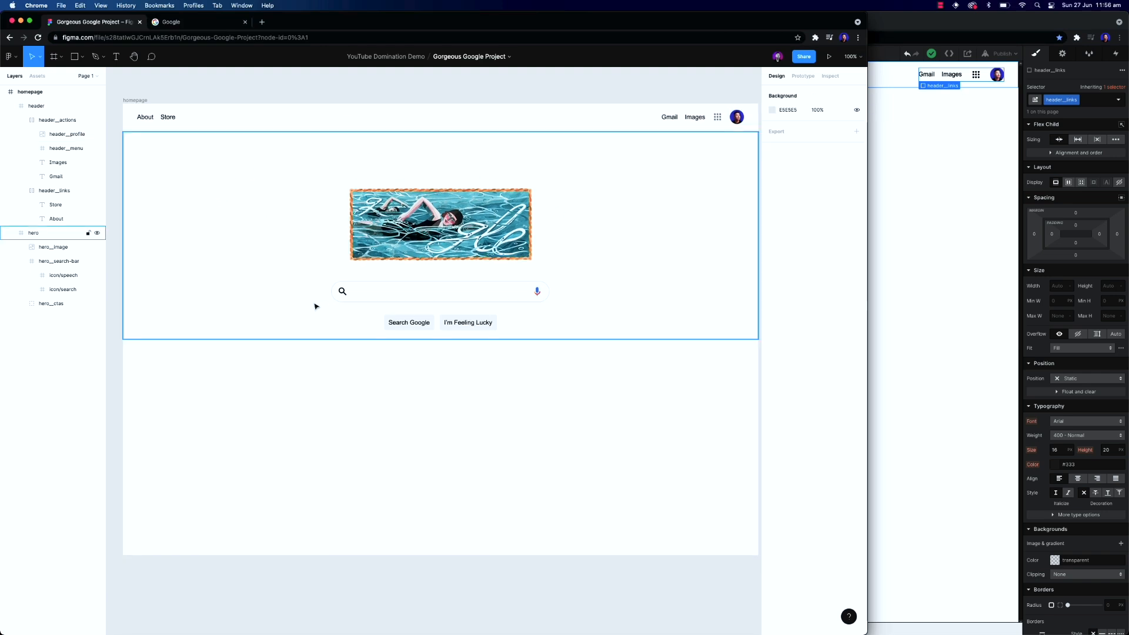
pyautogui.click(400, 292)
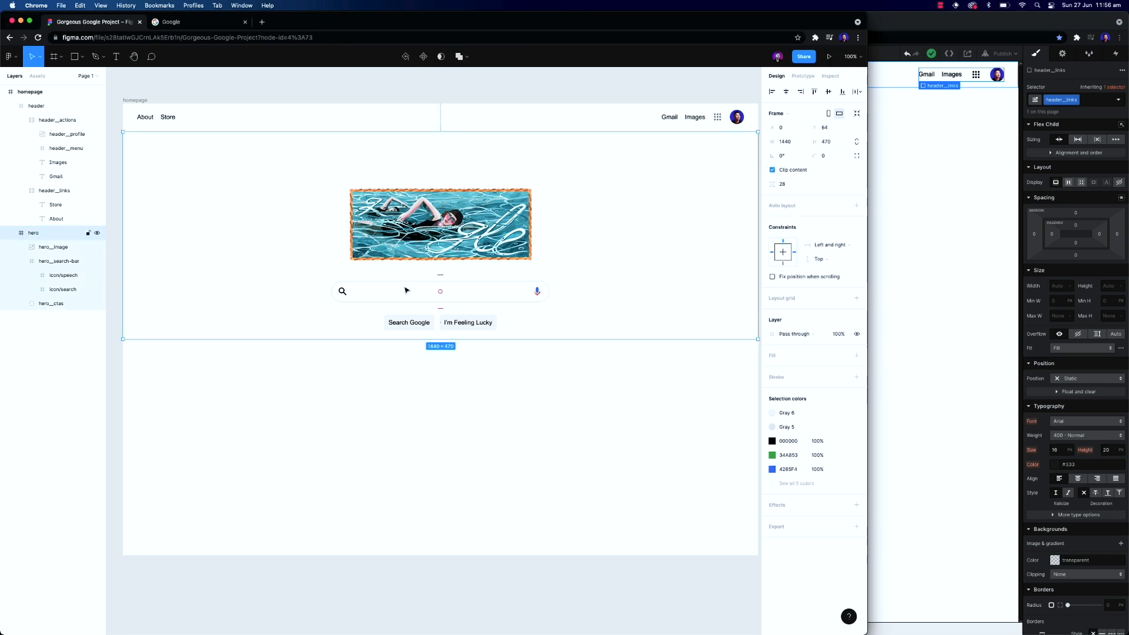
pyautogui.click(935, 249)
pyautogui.click(421, 89)
pyautogui.click(445, 80)
pyautogui.press('super+e')
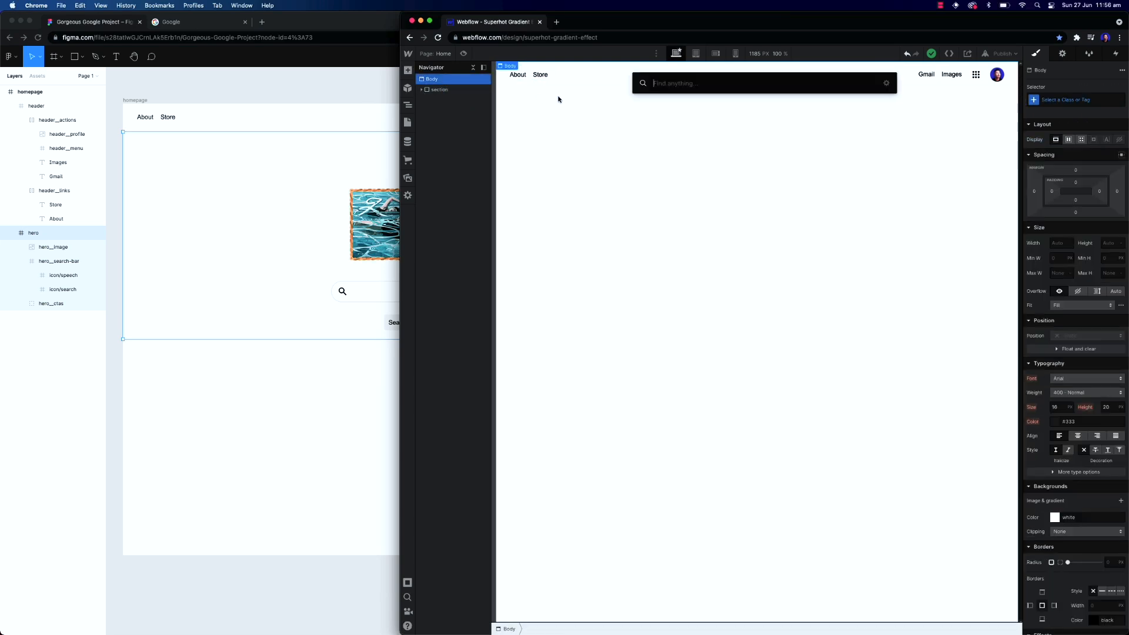
pyautogui.write('div')
pyautogui.press('Return')
pyautogui.press('super+Return')
pyautogui.write('secti')
pyautogui.press('Return')
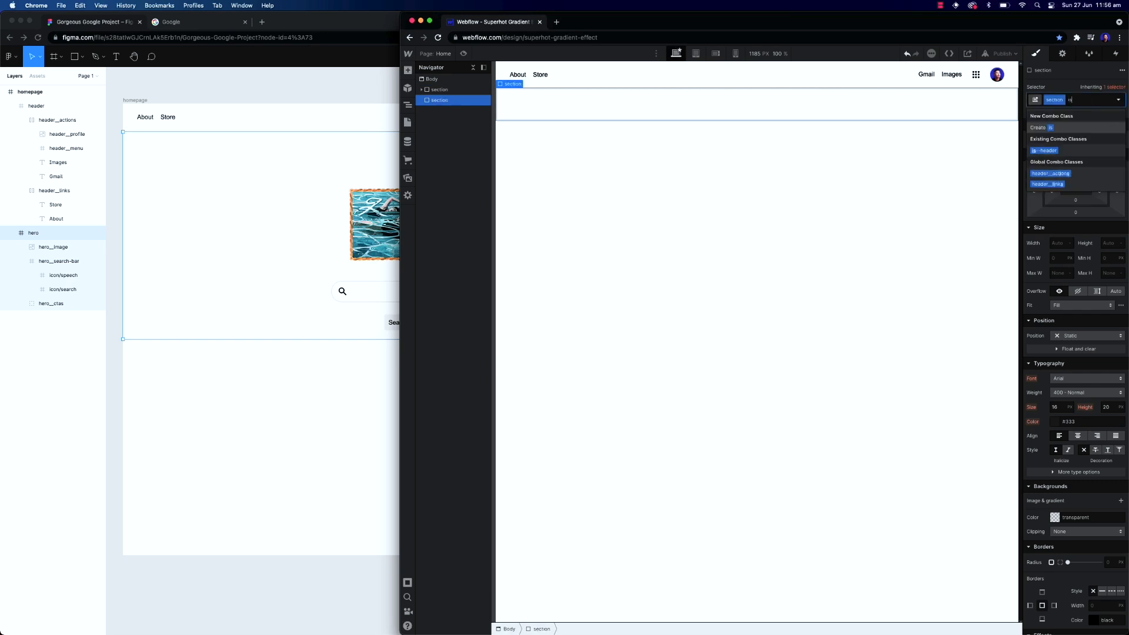
pyautogui.write('is')
pyautogui.press('Return')
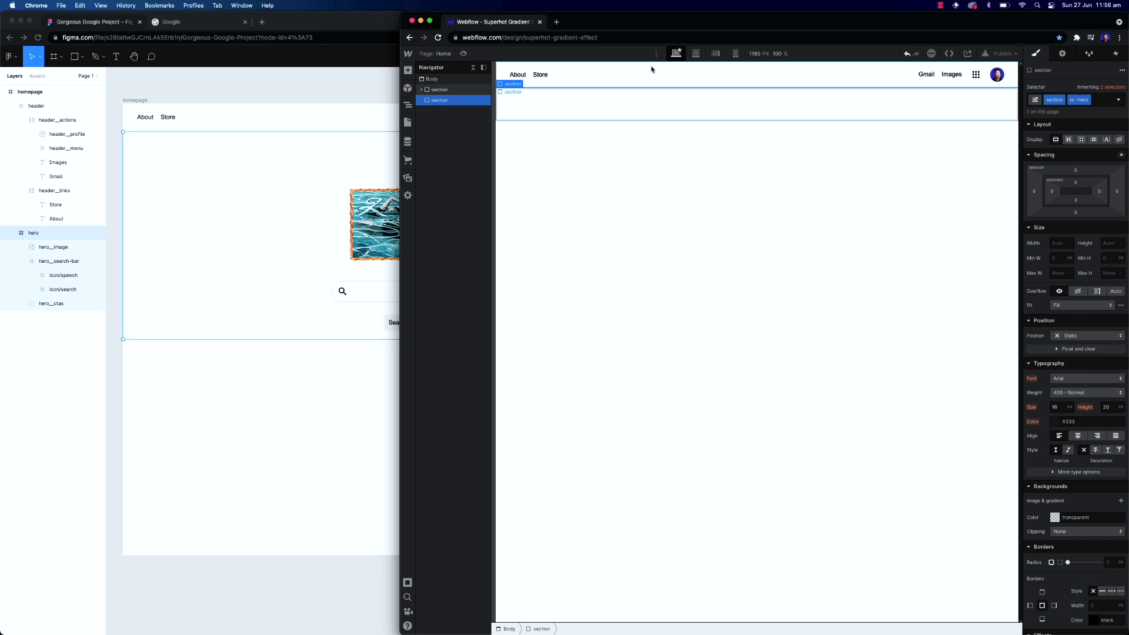
# Insert an image into the hero section using the homepage hero image asset
pyautogui.press('super+e')
pyautogui.write('image')
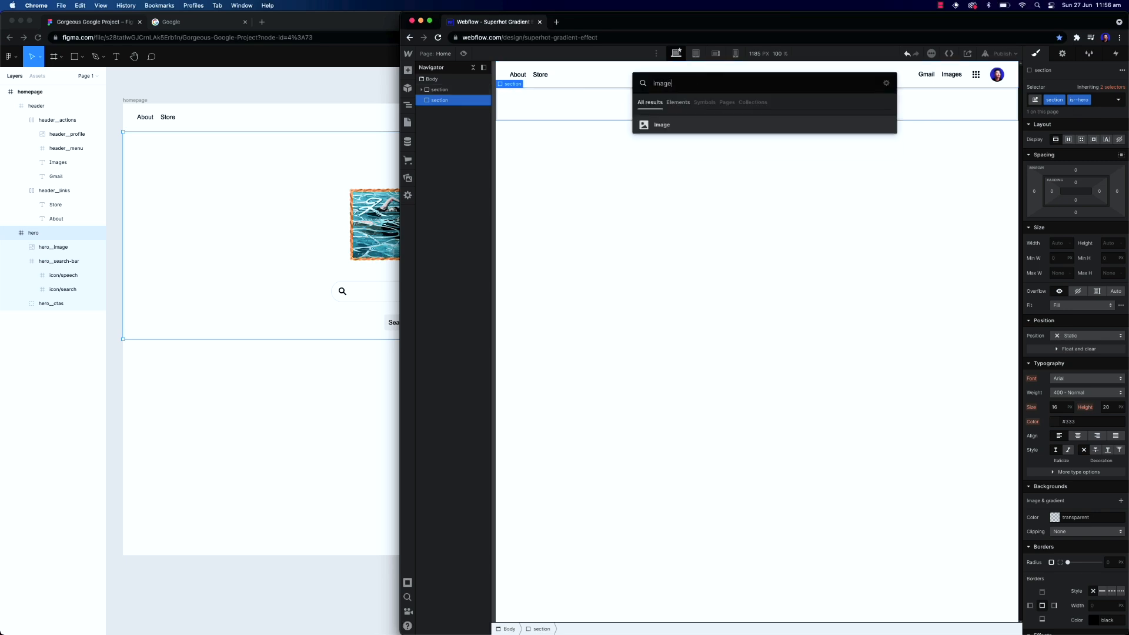
pyautogui.press('Return')
pyautogui.click(537, 177)
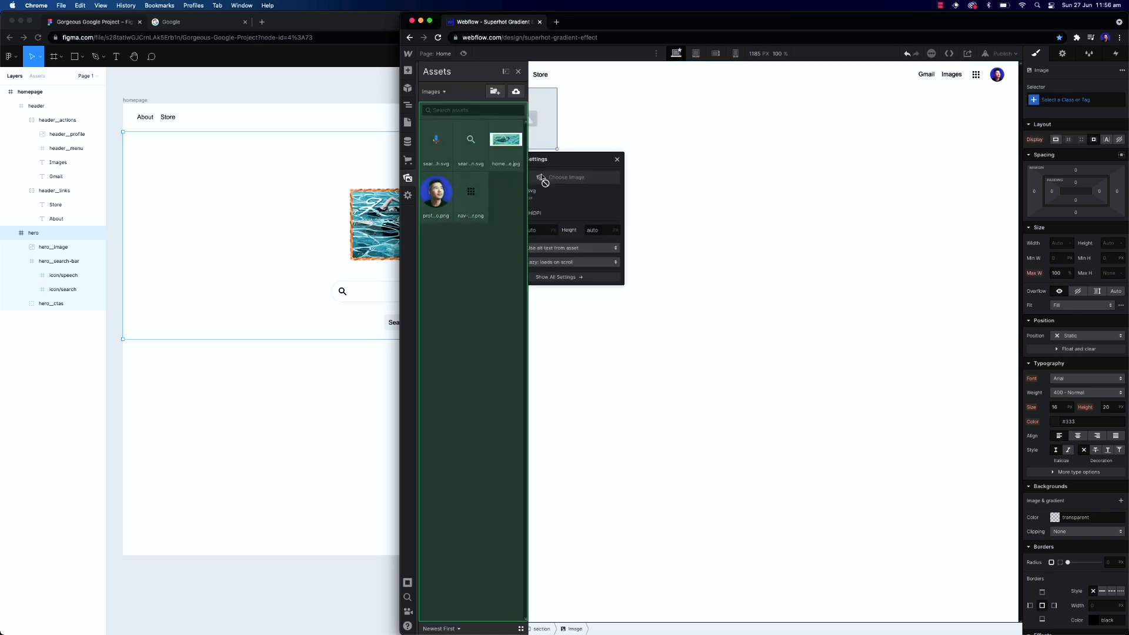
pyautogui.click(433, 189)
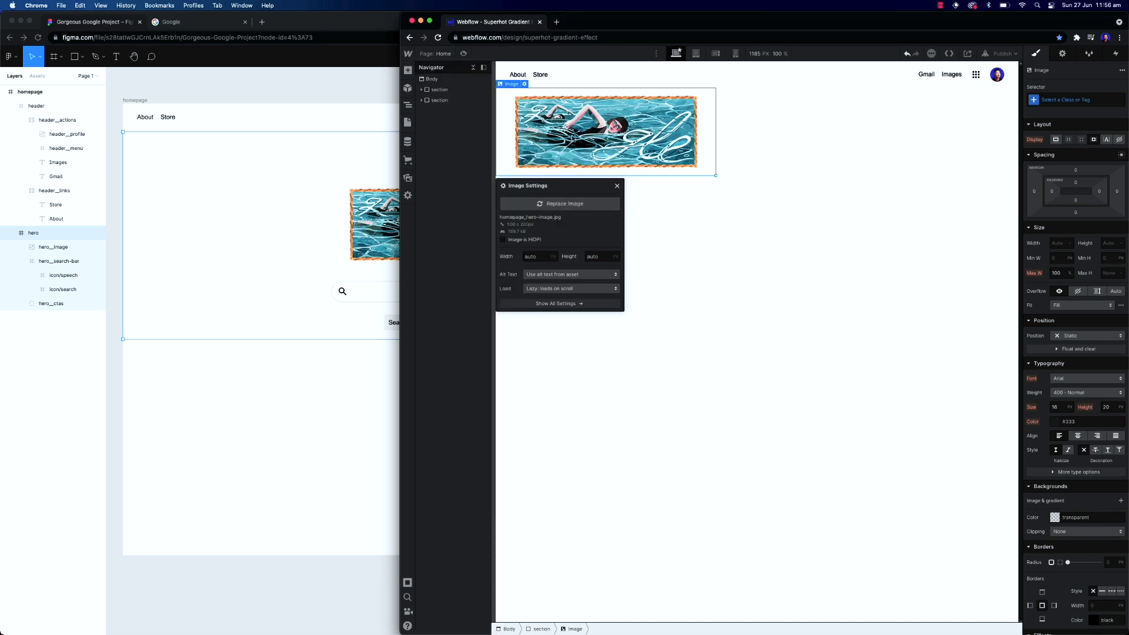
pyautogui.click(617, 186)
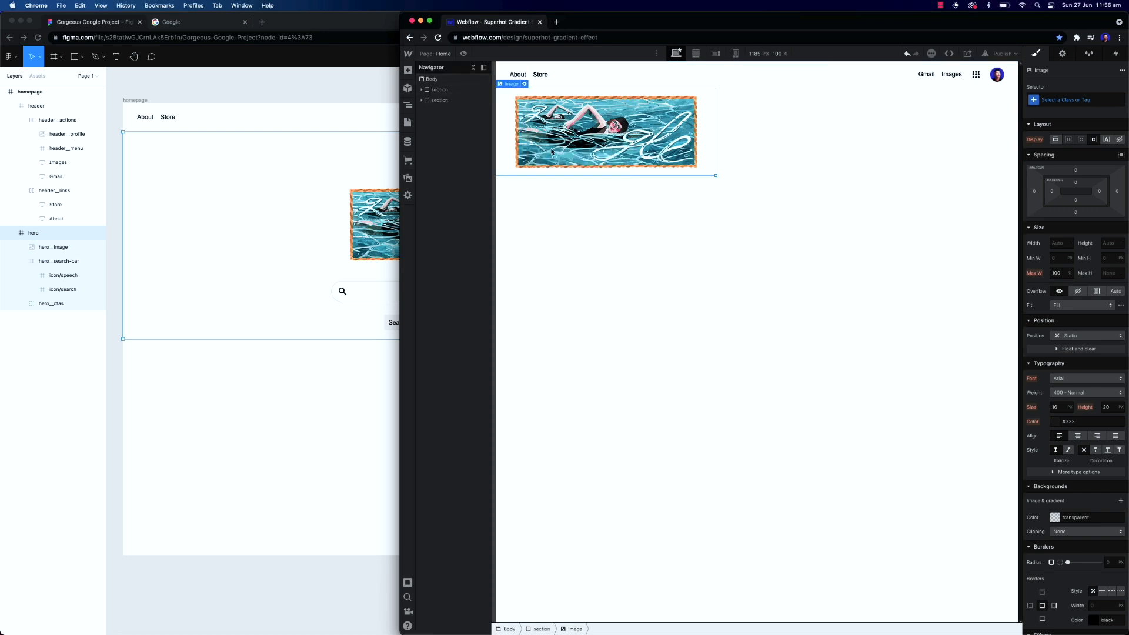
# Make the hero section a flex container with its contents aligned and justified to the center
pyautogui.click(451, 104)
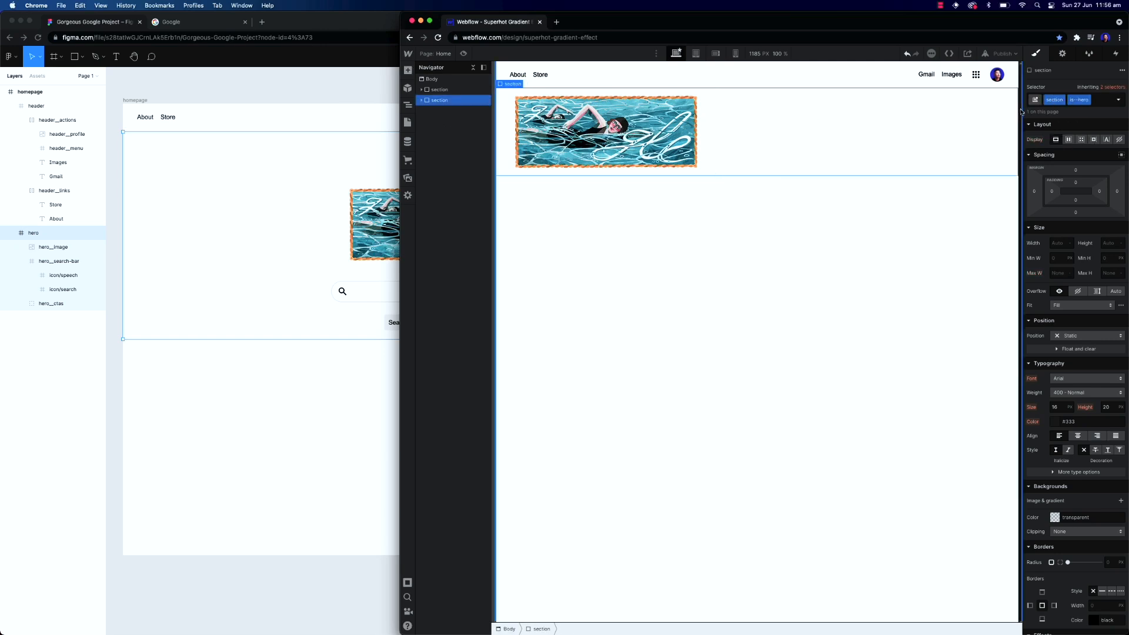
pyautogui.click(1069, 142)
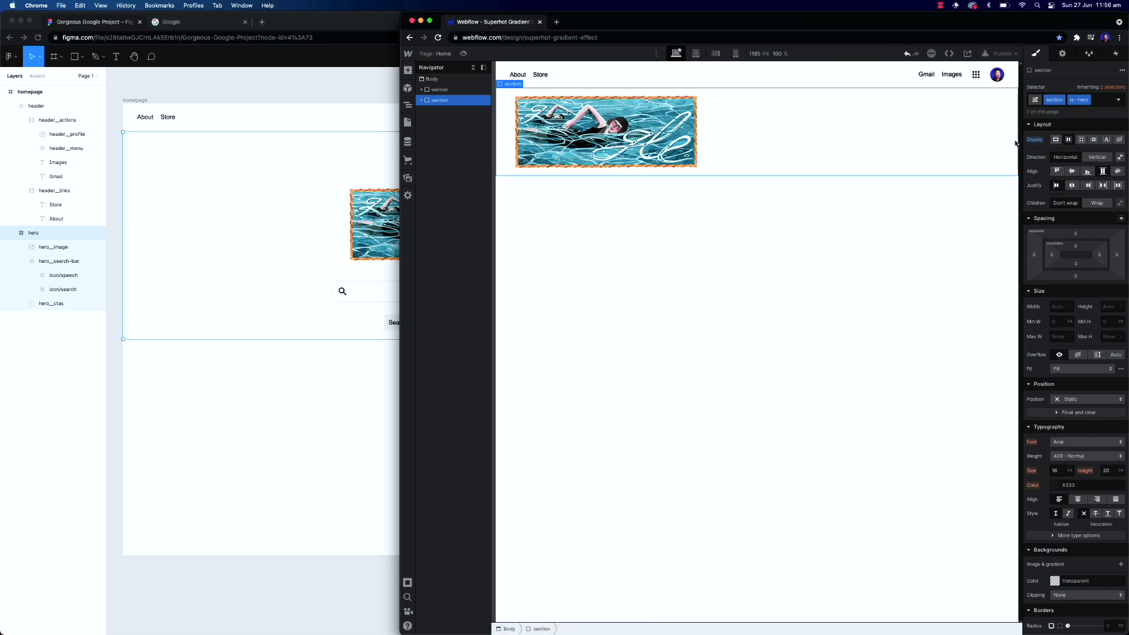
pyautogui.click(1071, 174)
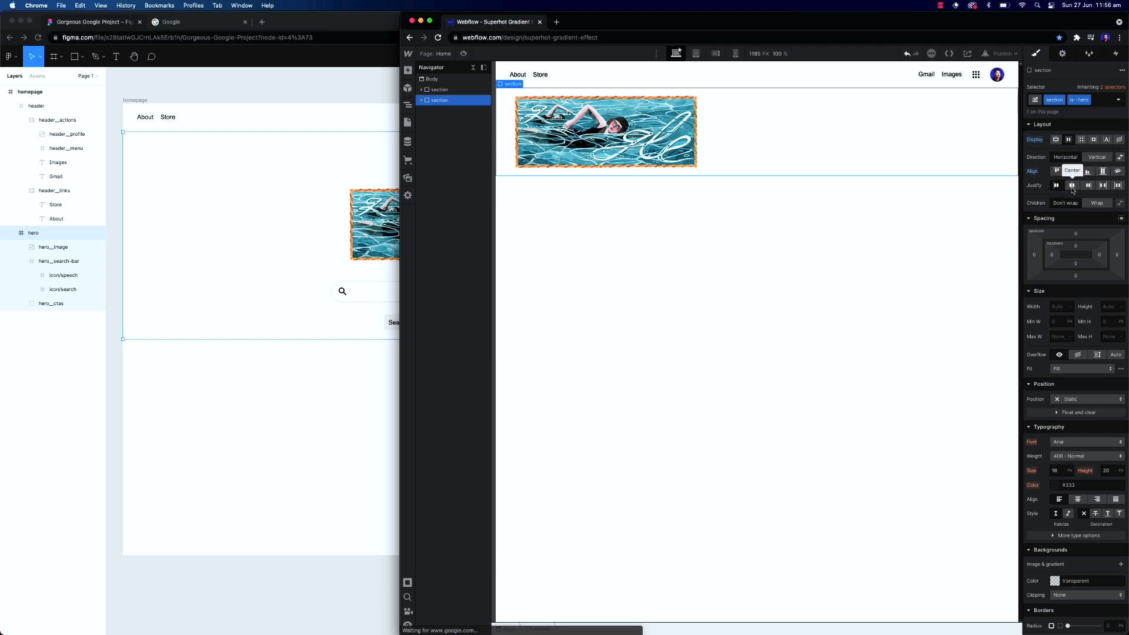
pyautogui.click(1072, 186)
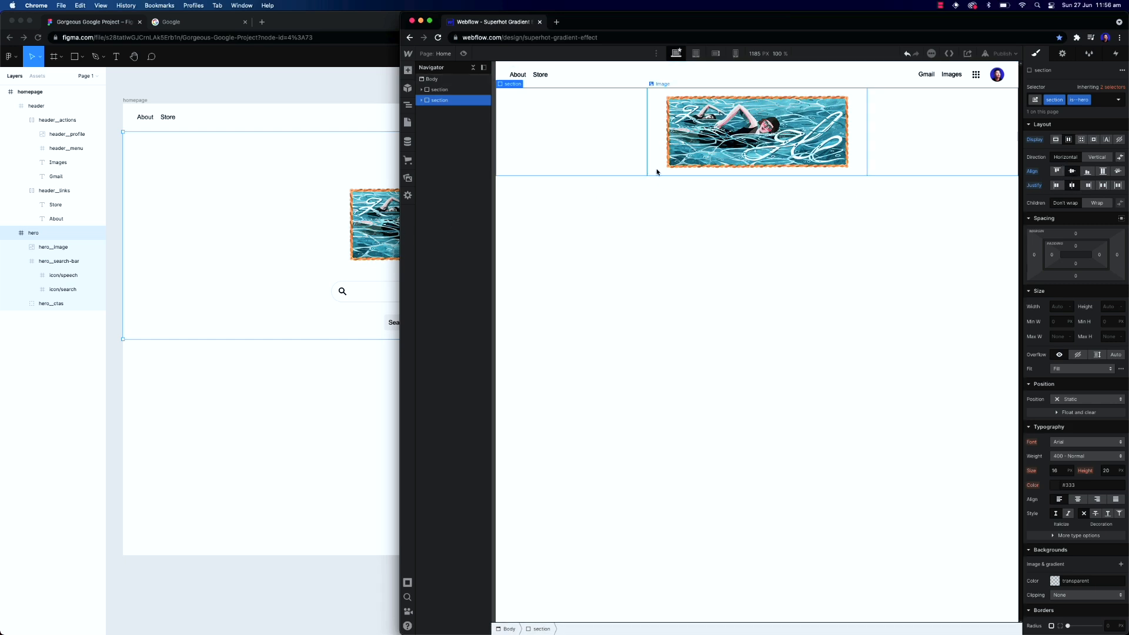
# Add a div inside the hero section and give it the class hero__search-wrap
pyautogui.click(333, 243)
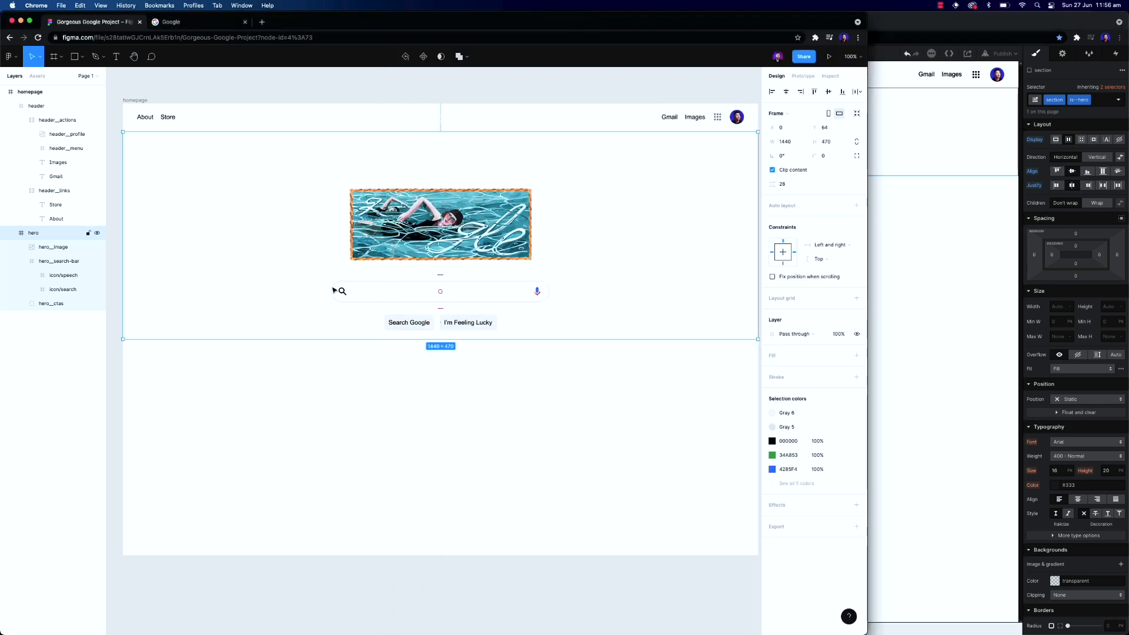
pyautogui.click(536, 293)
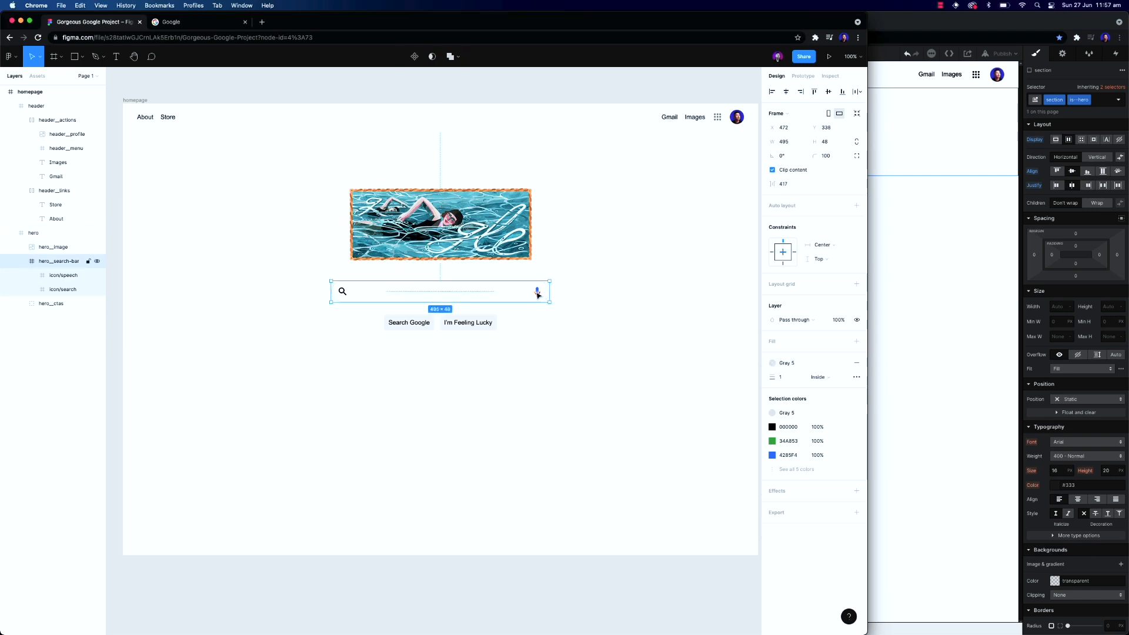
pyautogui.click(345, 291)
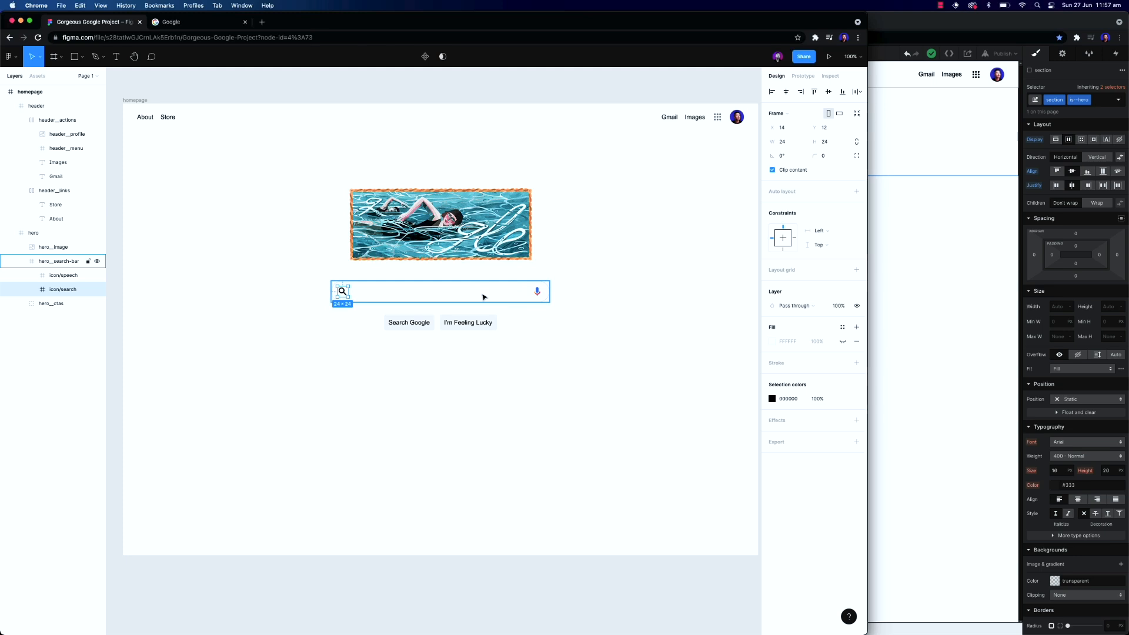
pyautogui.click(449, 292)
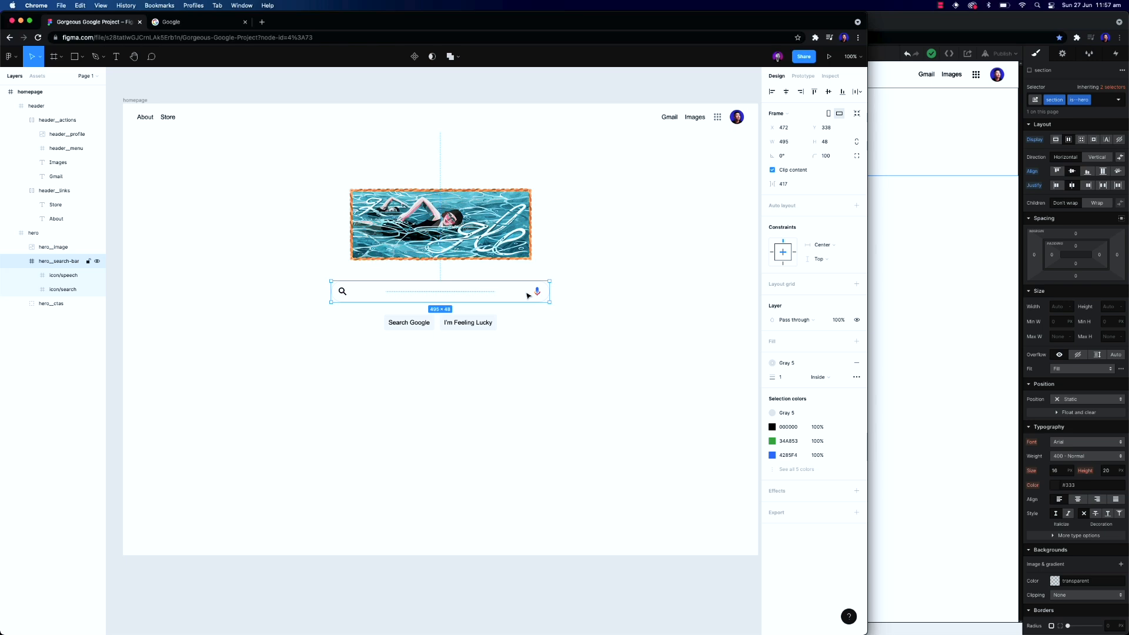
pyautogui.click(912, 284)
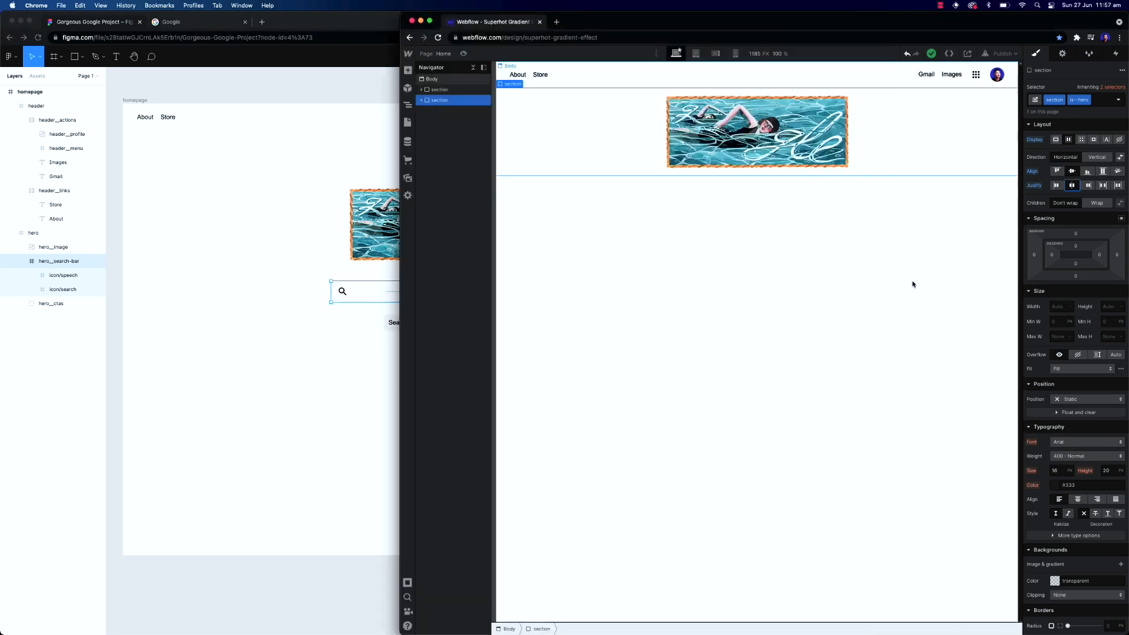
pyautogui.click(421, 101)
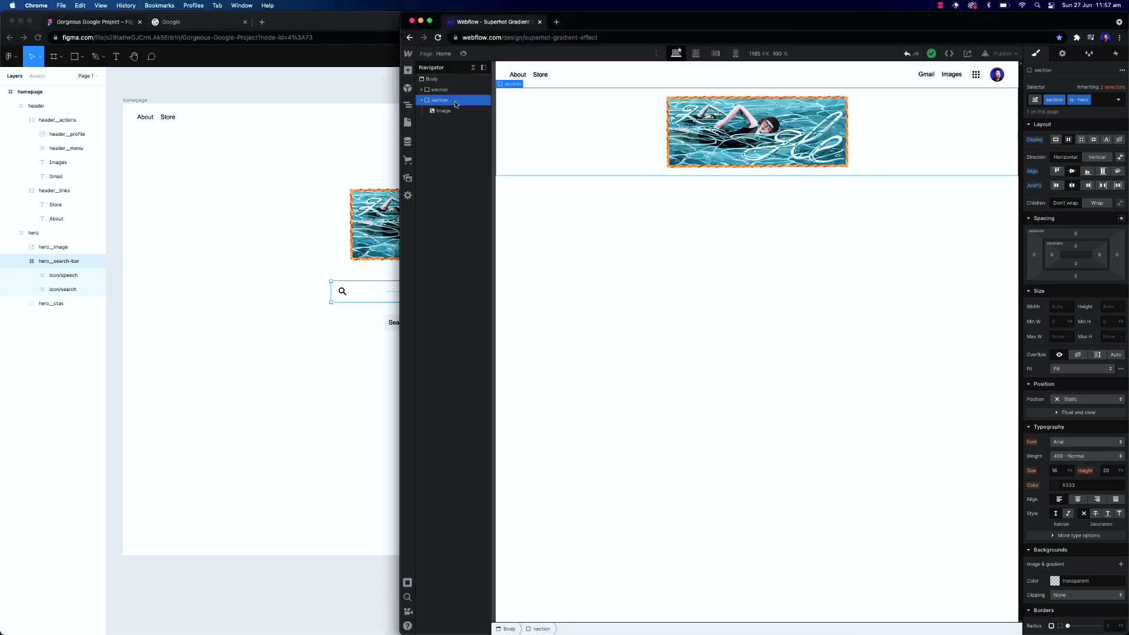
pyautogui.press('super+e')
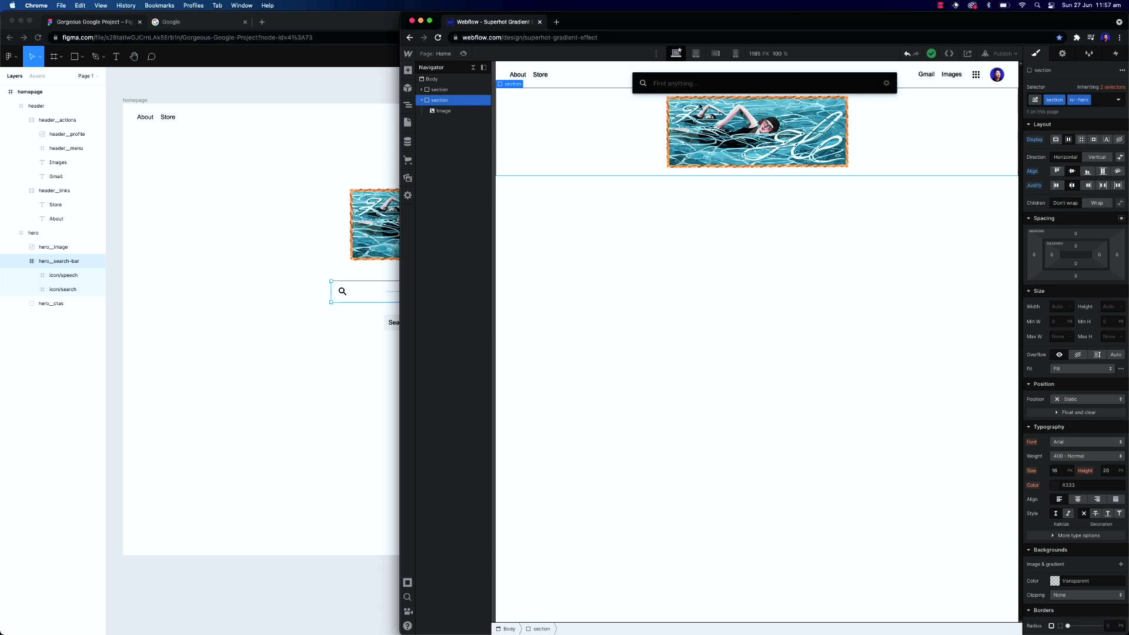
pyautogui.write('div')
pyautogui.press('Return')
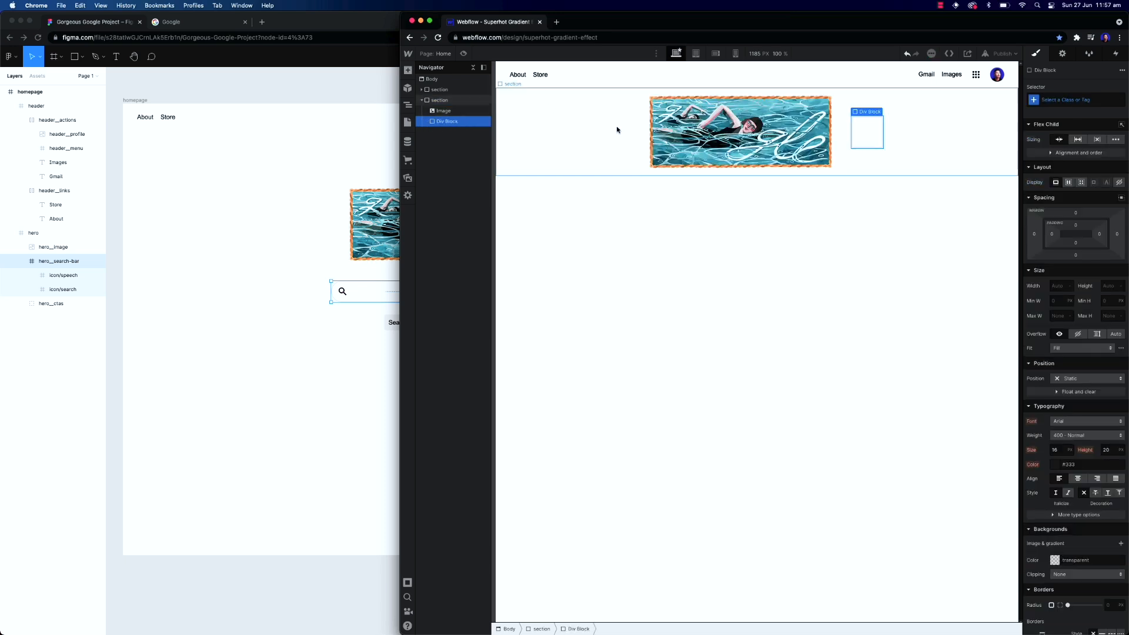
pyautogui.click(1061, 100)
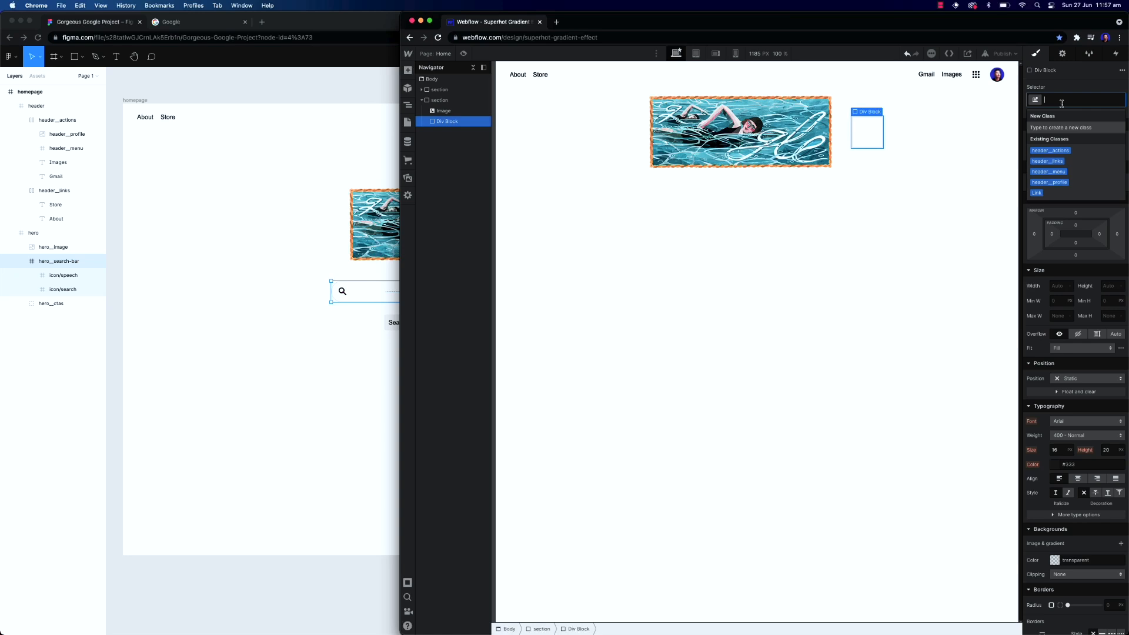
pyautogui.write('hero__search--wrap')
pyautogui.press('Return')
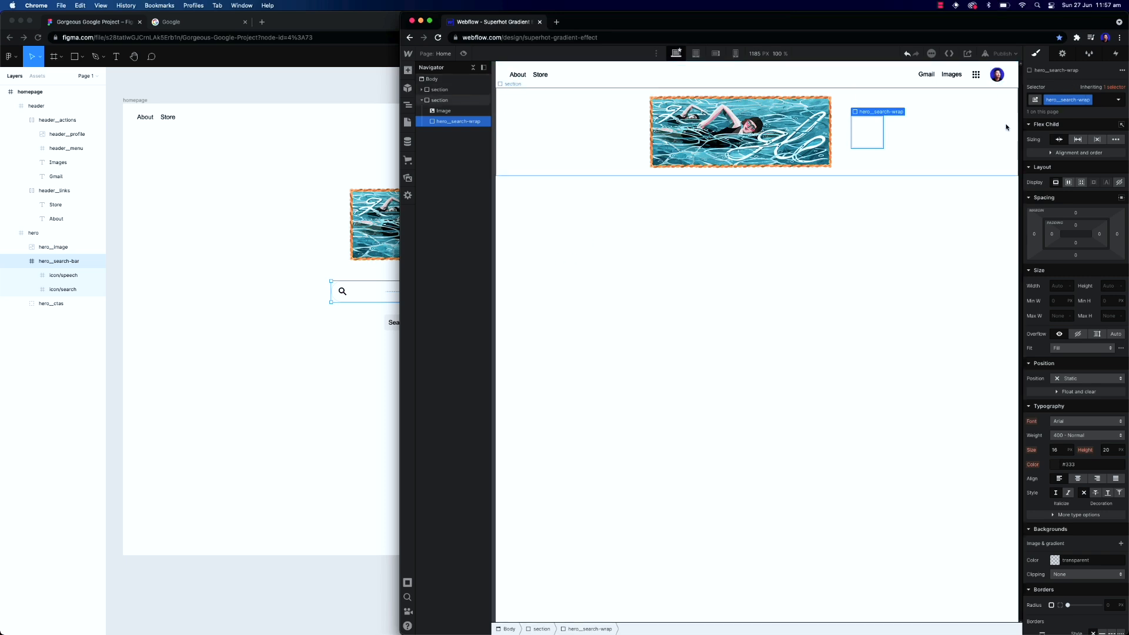
# Insert a form block into the search wrapper and delete its name and email labels and one text field
pyautogui.press('super+e')
pyautogui.write('form')
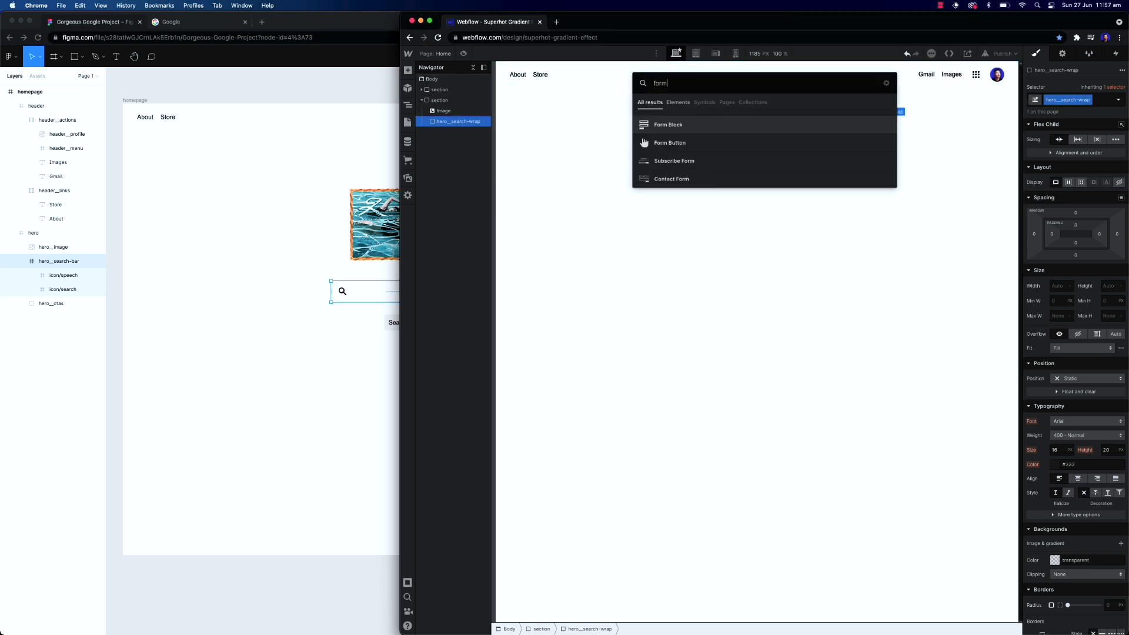
pyautogui.press('Return')
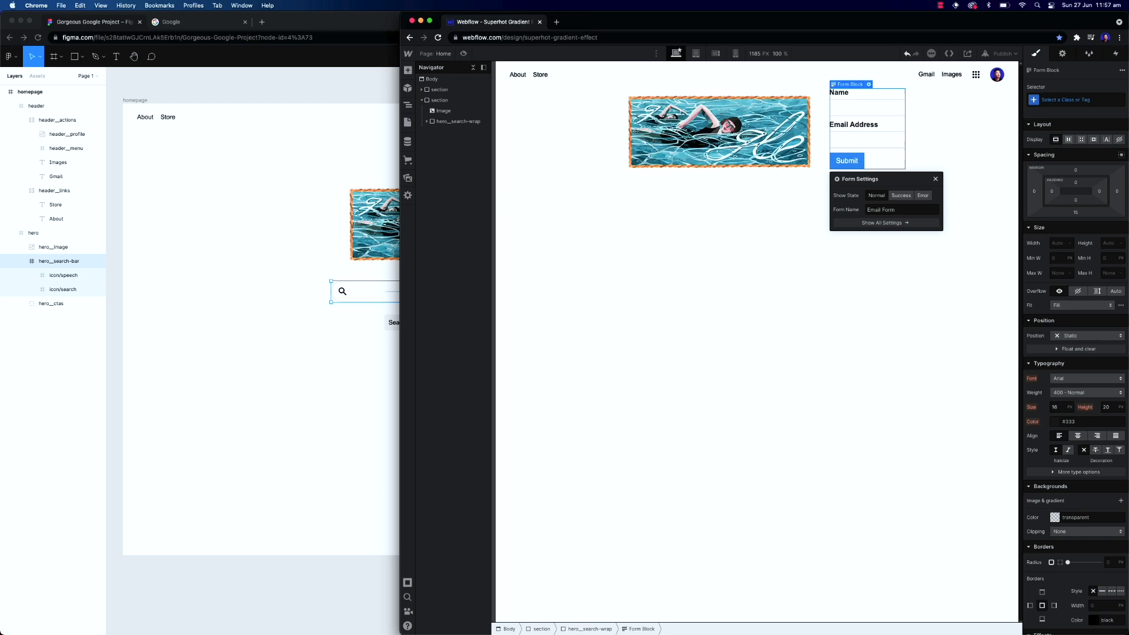
pyautogui.click(872, 134)
pyautogui.click(858, 124)
pyautogui.press('Delete')
pyautogui.click(841, 92)
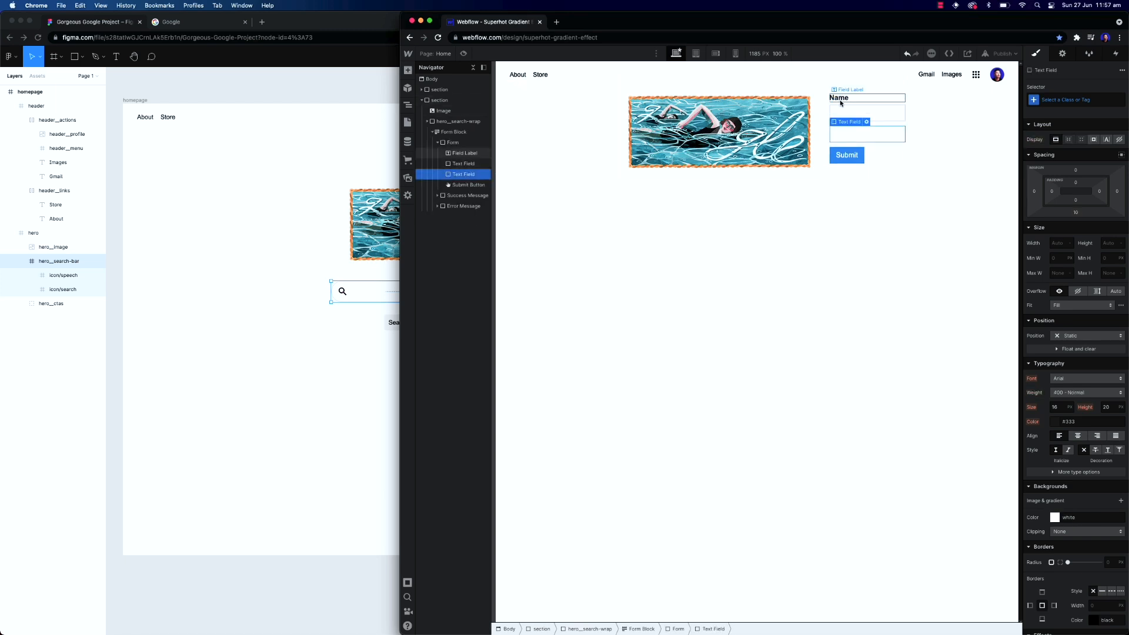
pyautogui.press('Delete')
pyautogui.press('Delete')
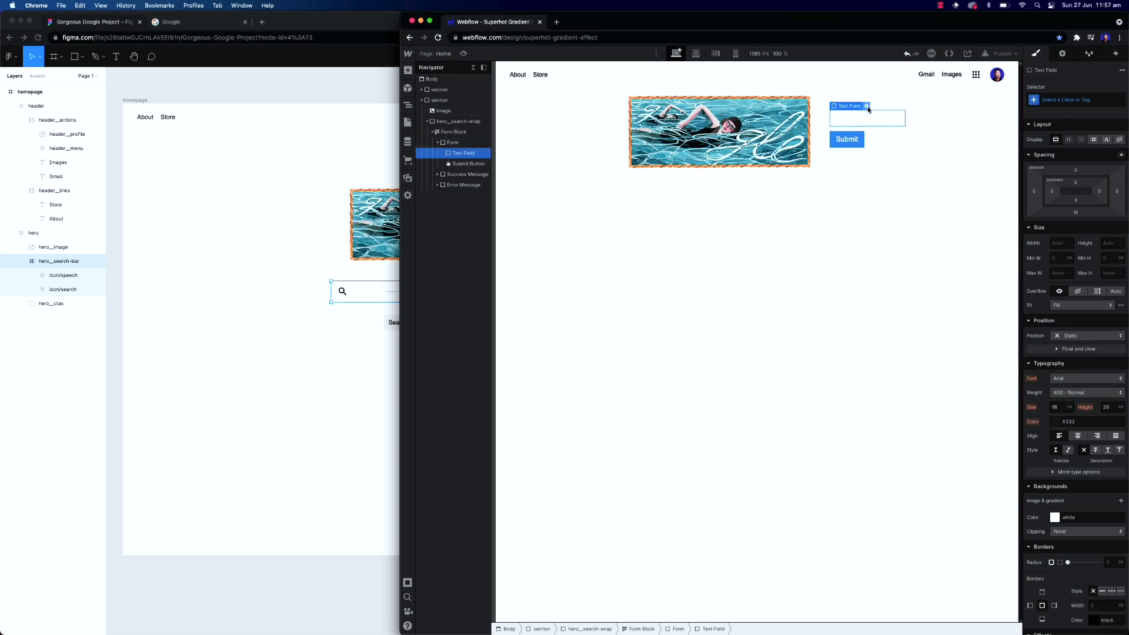
# Give the remaining text field the class input and set its corner radius to 100 px
pyautogui.click(1057, 99)
pyautogui.write('input')
pyautogui.press('Return')
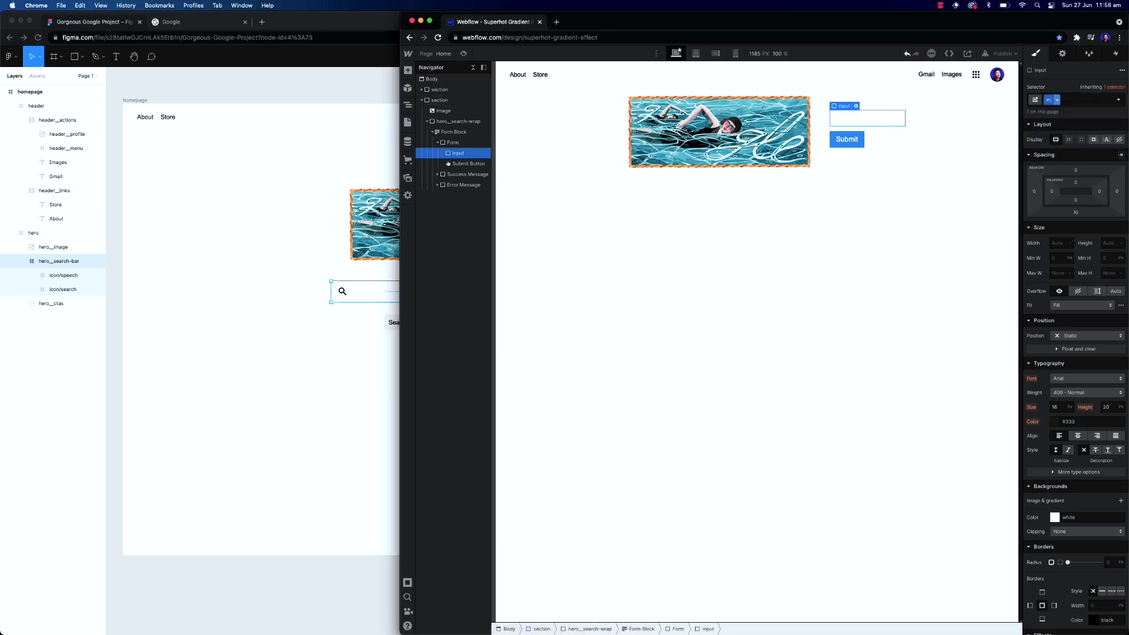
pyautogui.click(1111, 562)
pyautogui.write('100')
# Set the input's width to 484 px and height to 48 px to match the Figma search bar
pyautogui.click(269, 316)
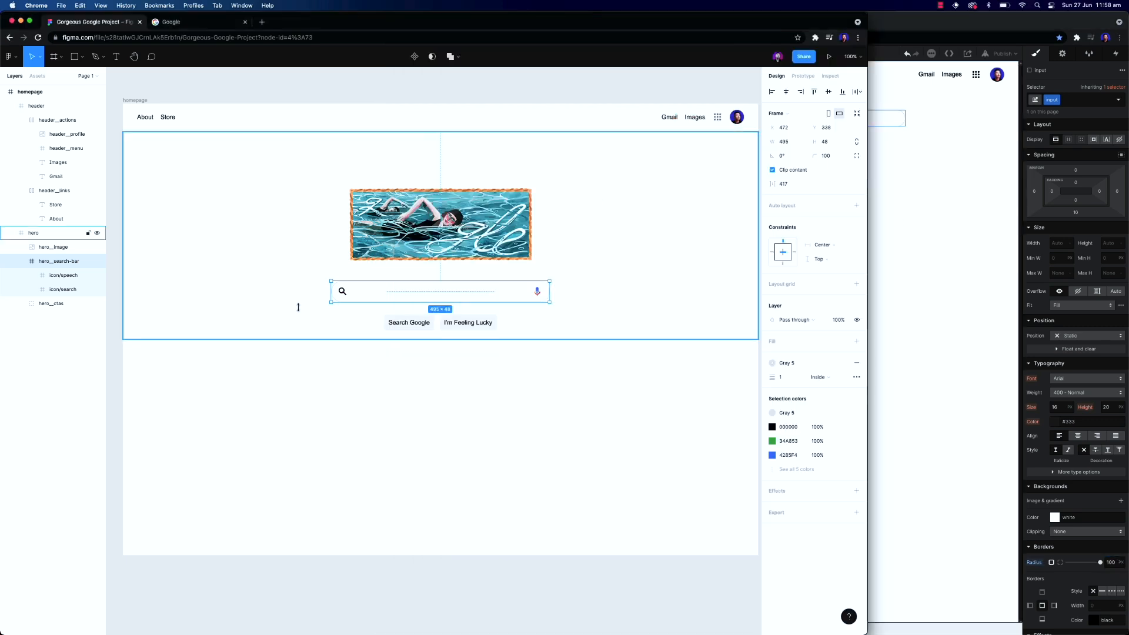
pyautogui.press('Escape')
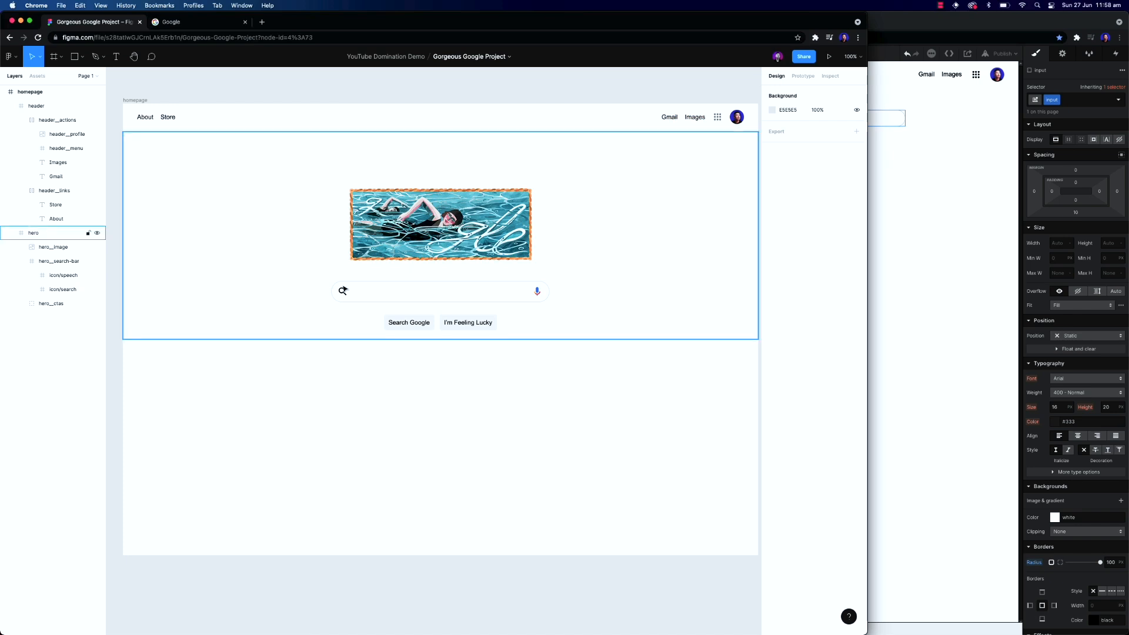
pyautogui.doubleClick(343, 290)
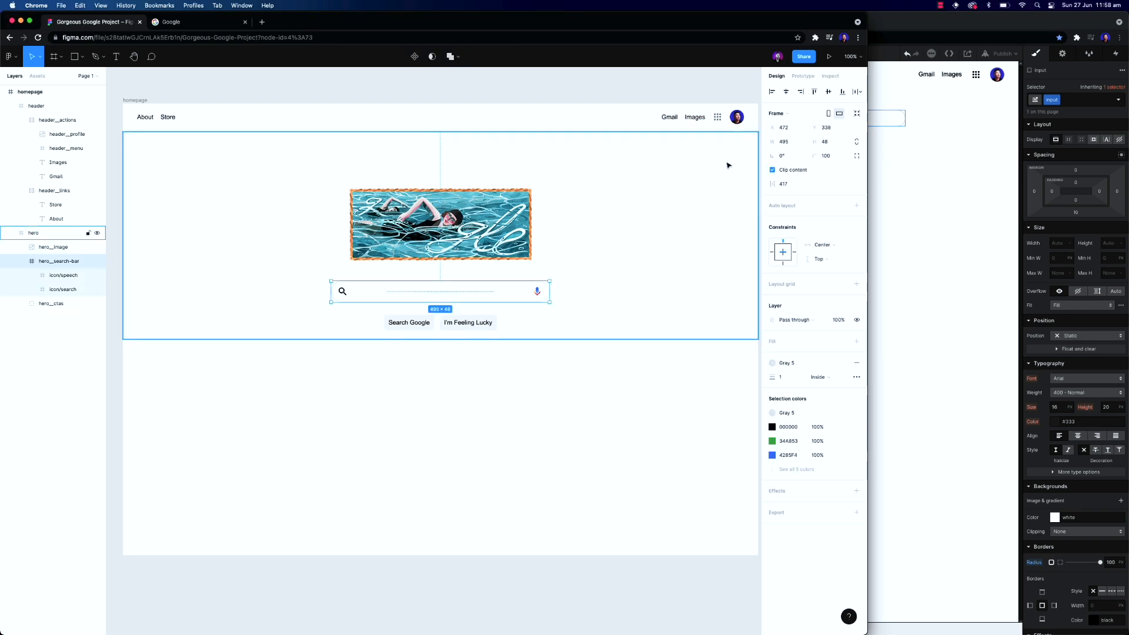
pyautogui.click(926, 26)
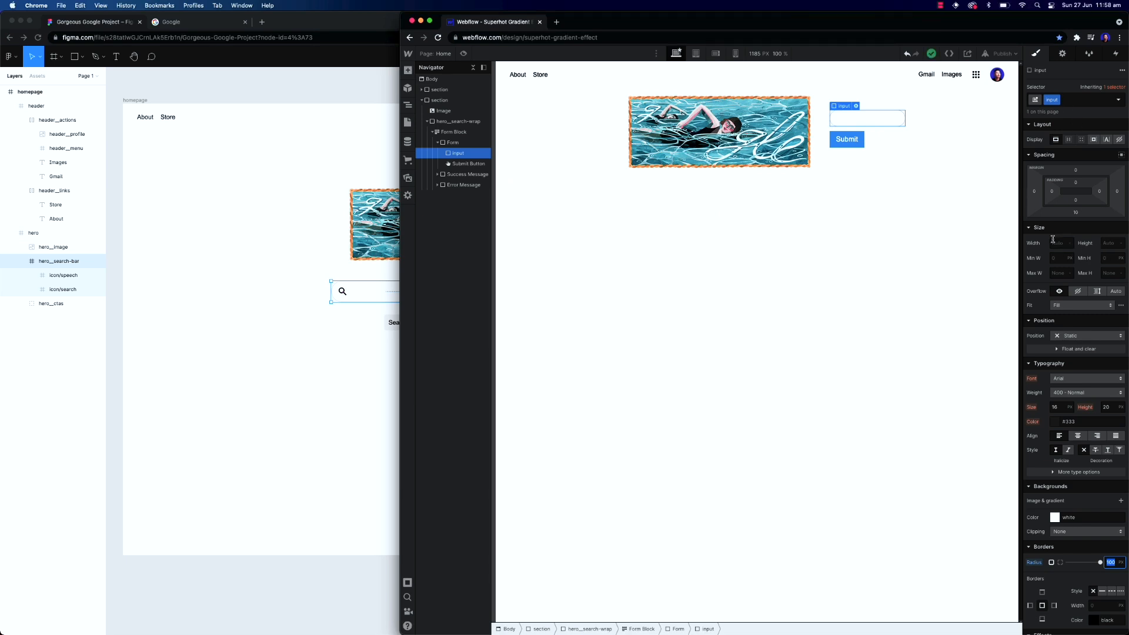
pyautogui.click(1056, 244)
pyautogui.write('484')
pyautogui.press('Tab')
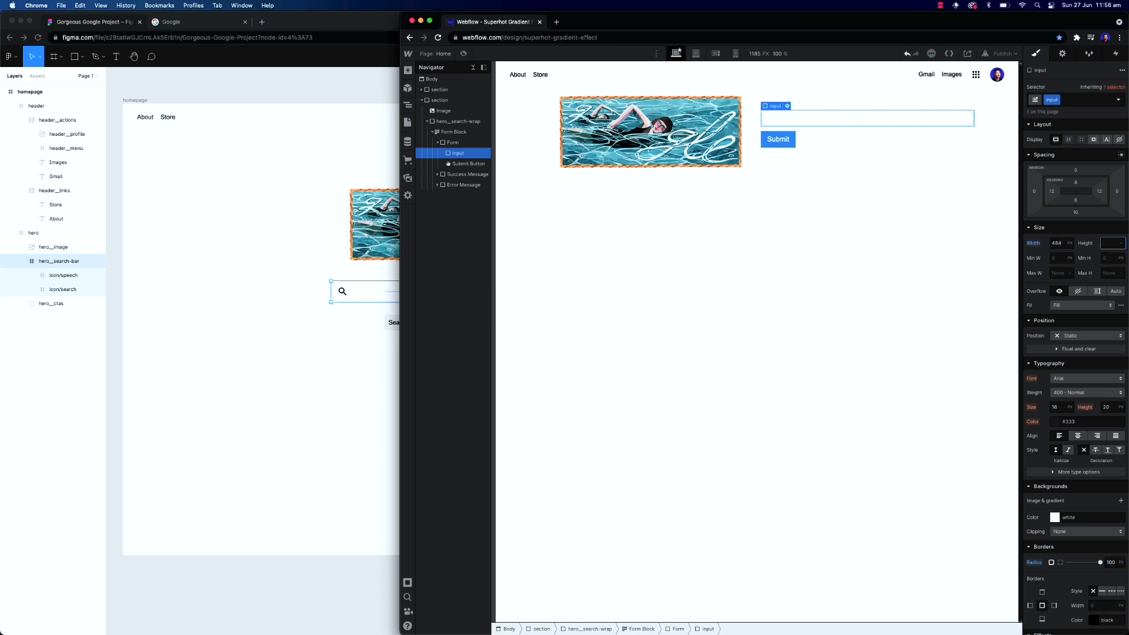
pyautogui.write('48')
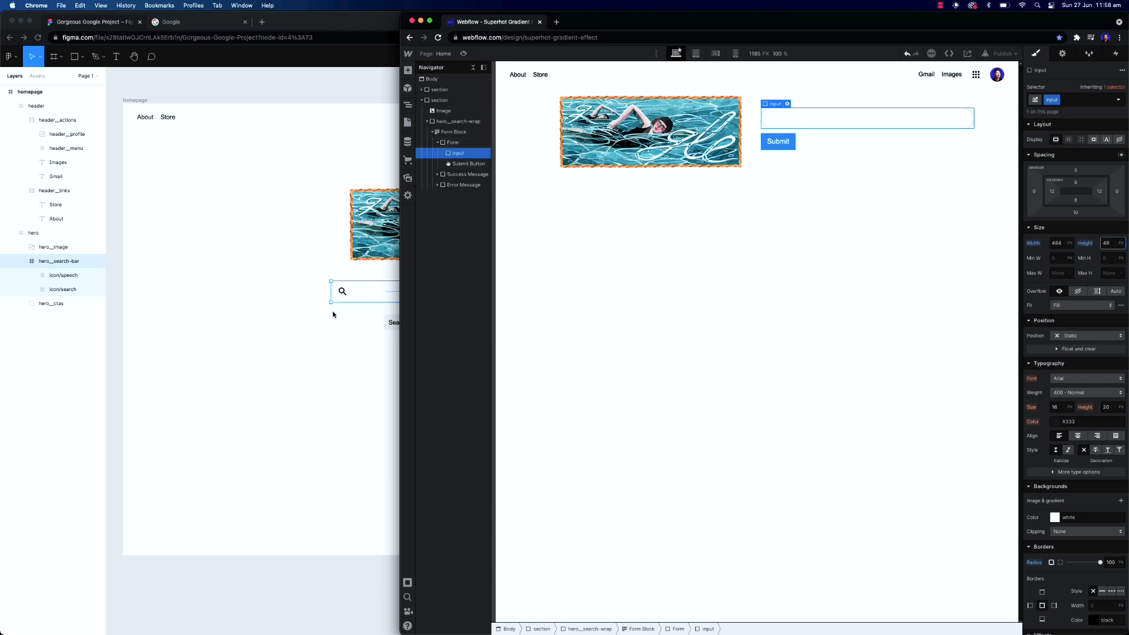
# Compare with the Figma search bar, then add a div in the form with class hero__search-wrapper and move the input into it
pyautogui.click(429, 320)
pyautogui.click(935, 152)
pyautogui.click(340, 293)
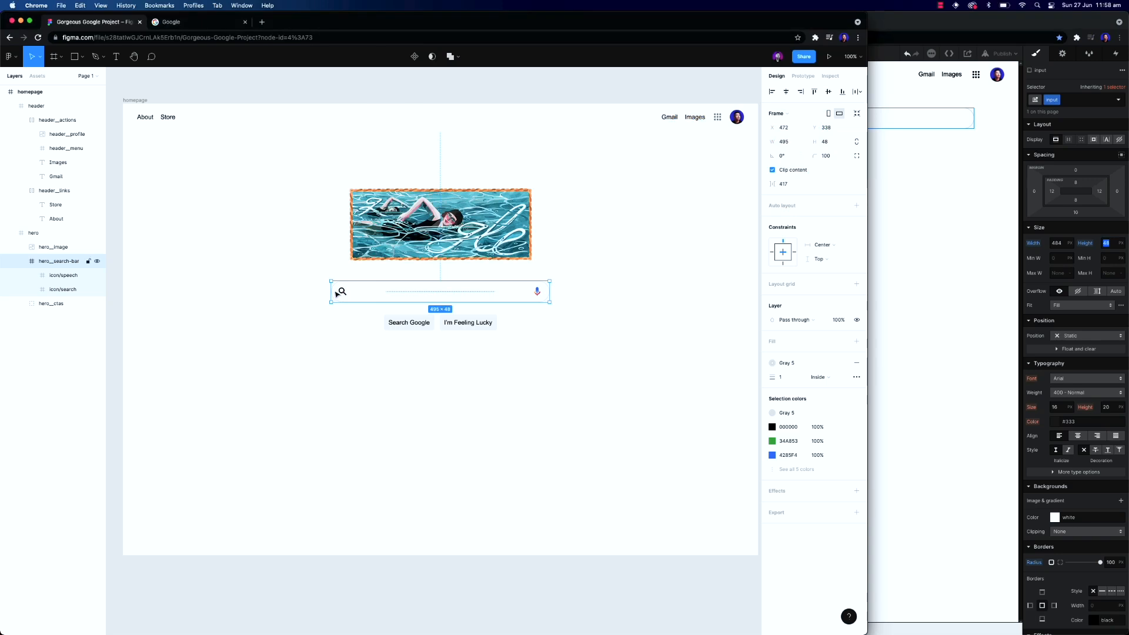
pyautogui.click(888, 115)
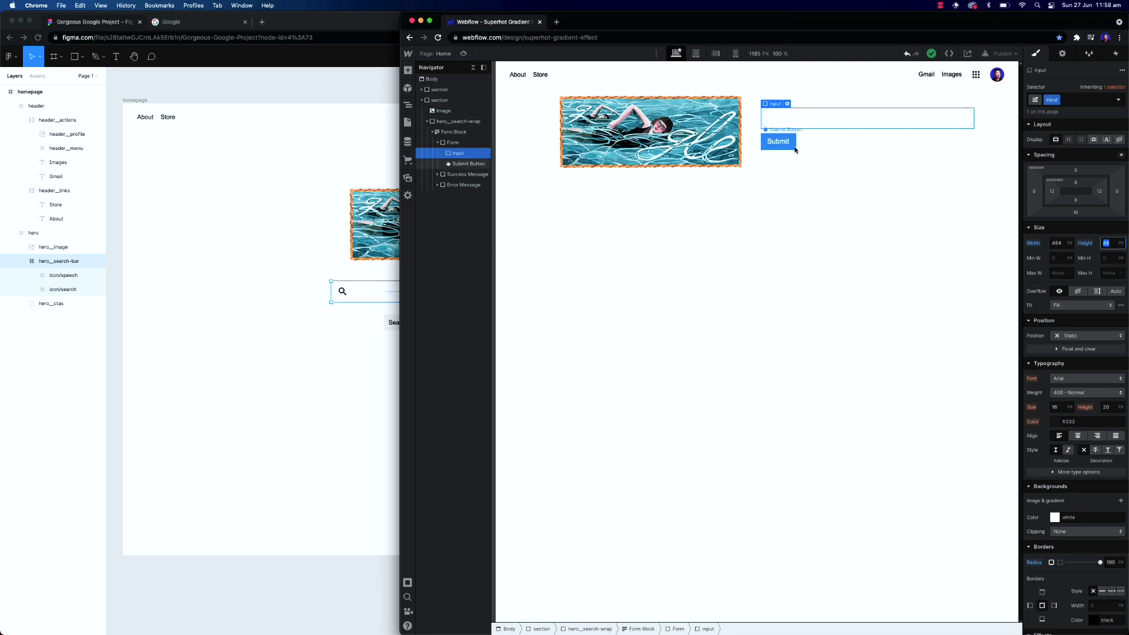
pyautogui.press('super+e')
pyautogui.write('div')
pyautogui.press('Return')
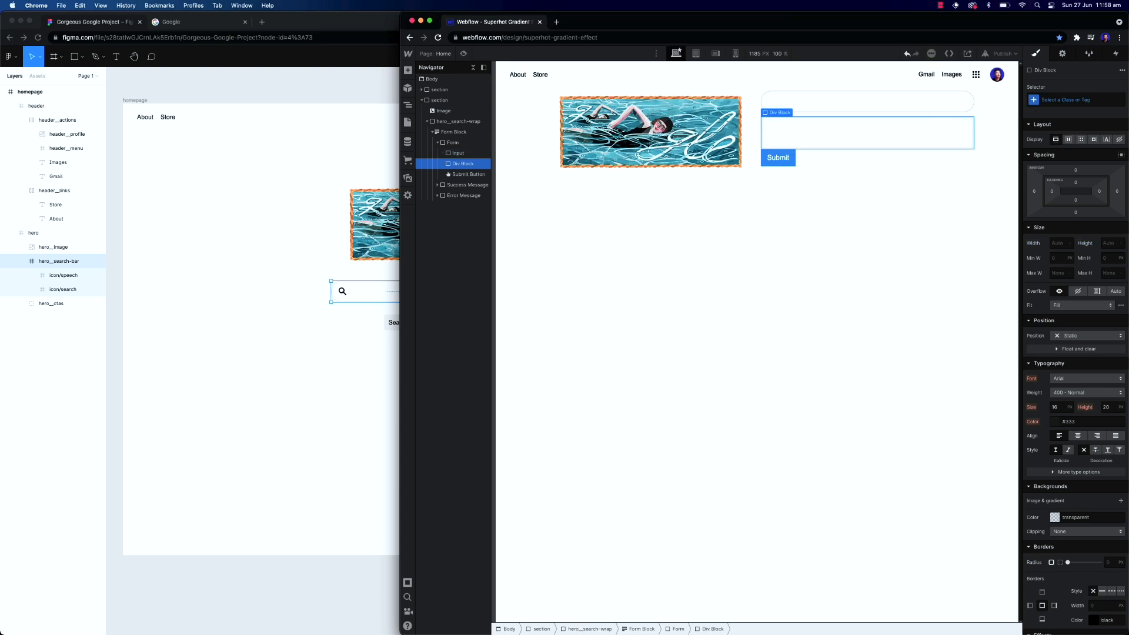
pyautogui.click(455, 152)
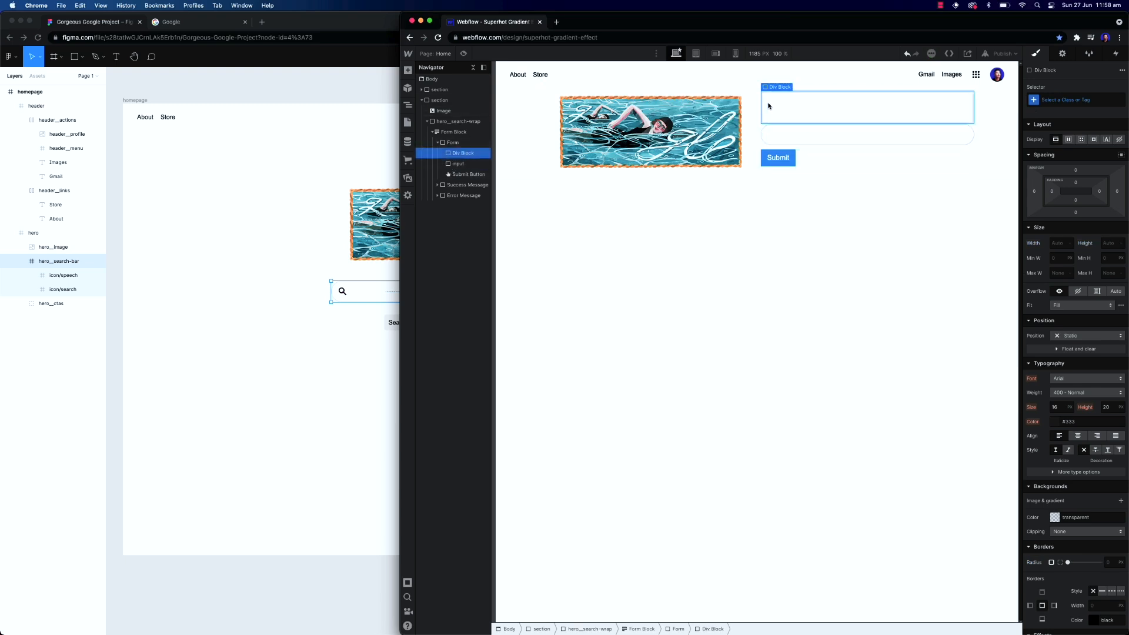
pyautogui.click(1066, 101)
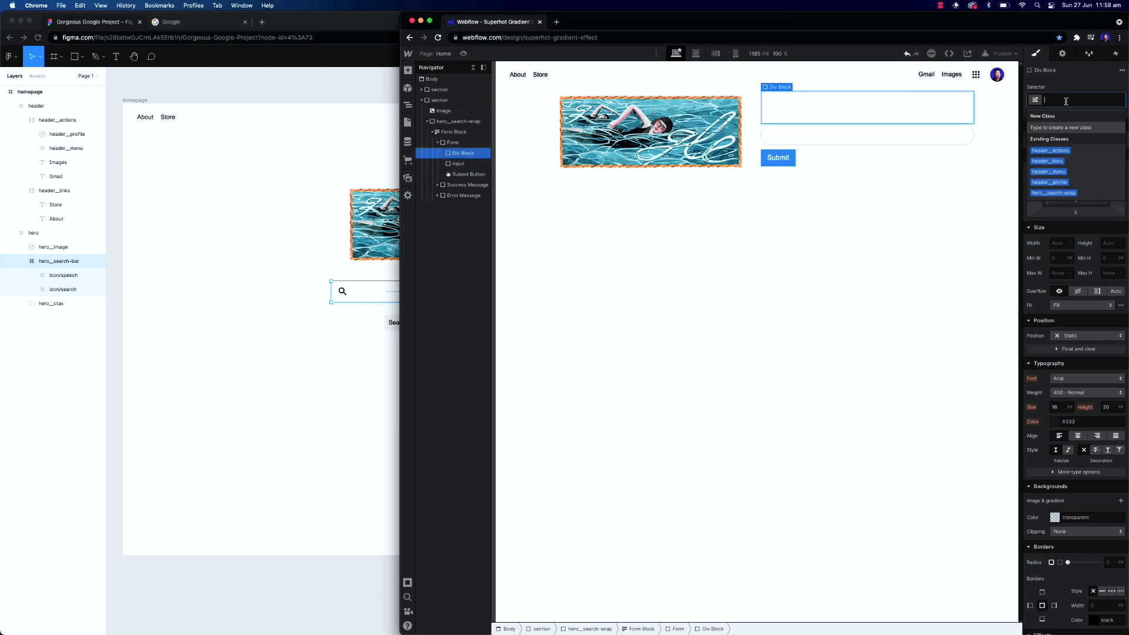
pyautogui.write('her')
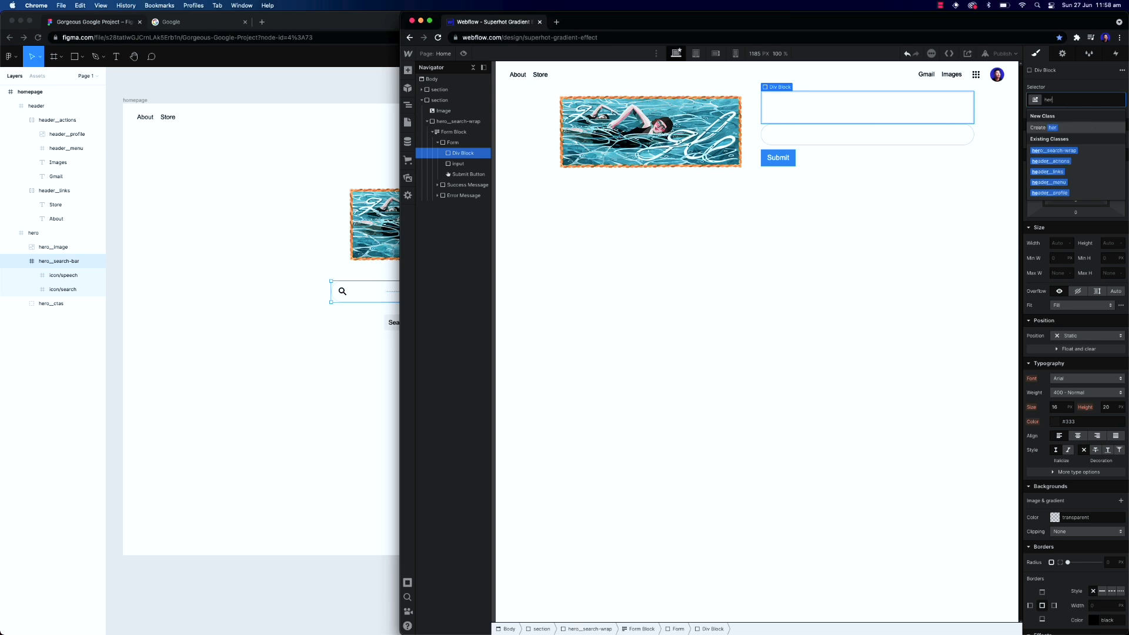
pyautogui.write('o__search')
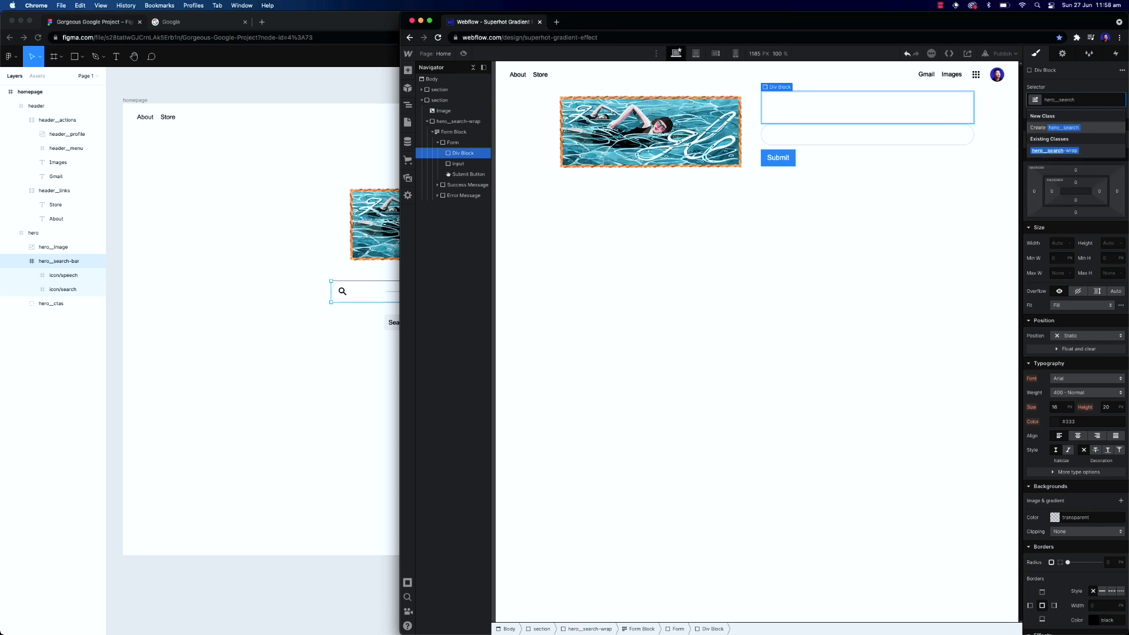
pyautogui.write('-wrapper')
pyautogui.press('Return')
pyautogui.moveTo(456, 164); pyautogui.dragTo(464, 156)
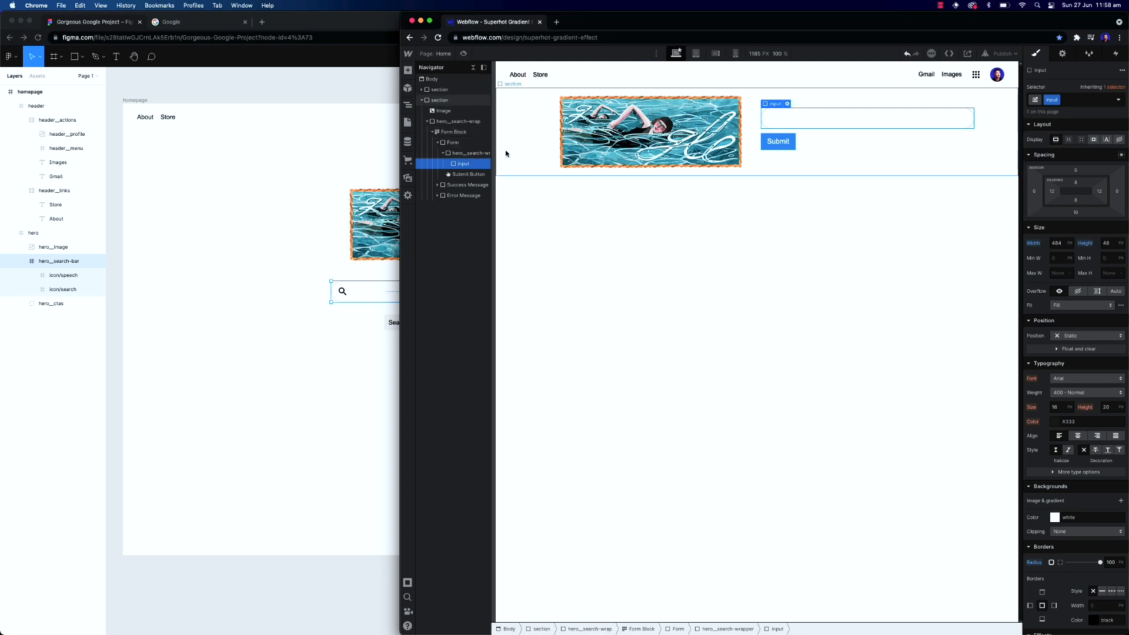
# Add an image inside the search wrapper and set its source to the search icon asset
pyautogui.press('super+e')
pyautogui.write('image')
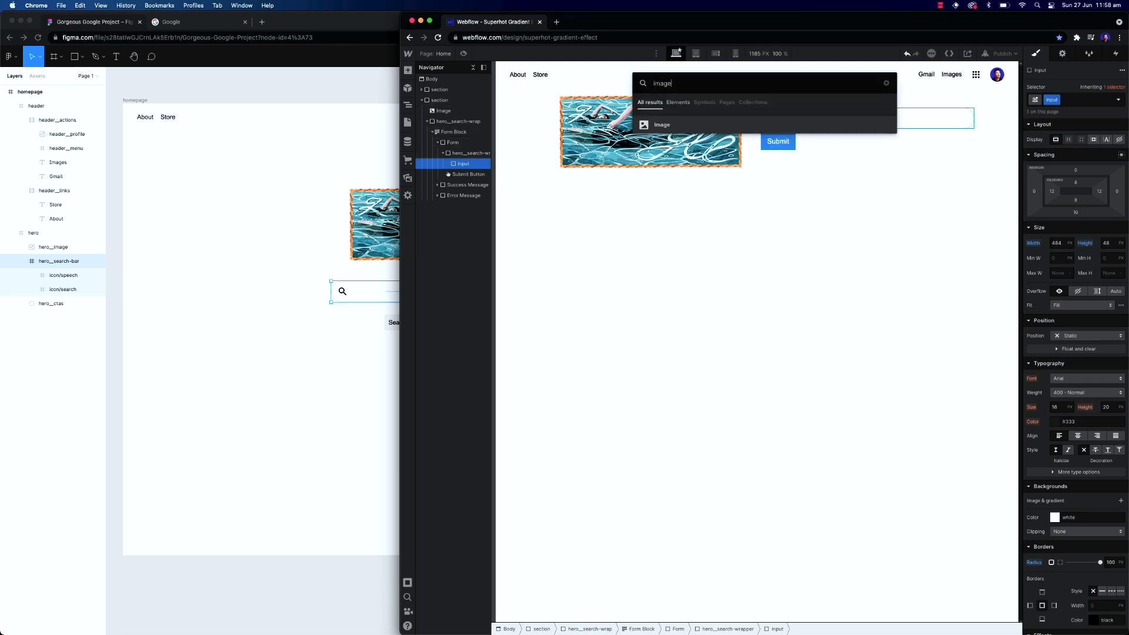
pyautogui.press('Return')
pyautogui.click(839, 203)
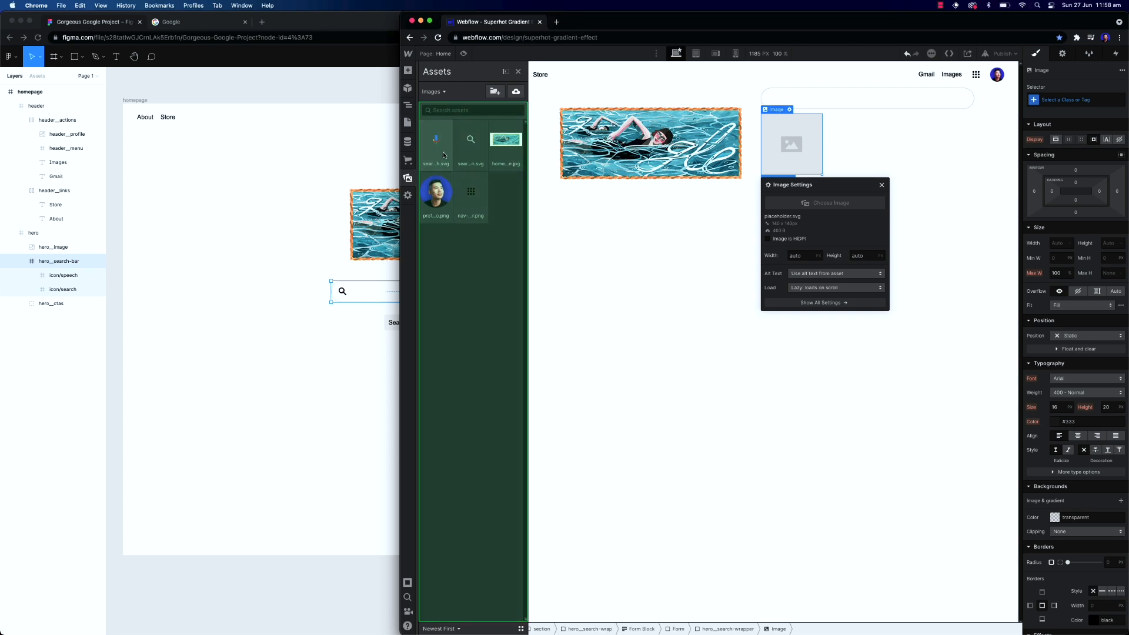
pyautogui.click(443, 139)
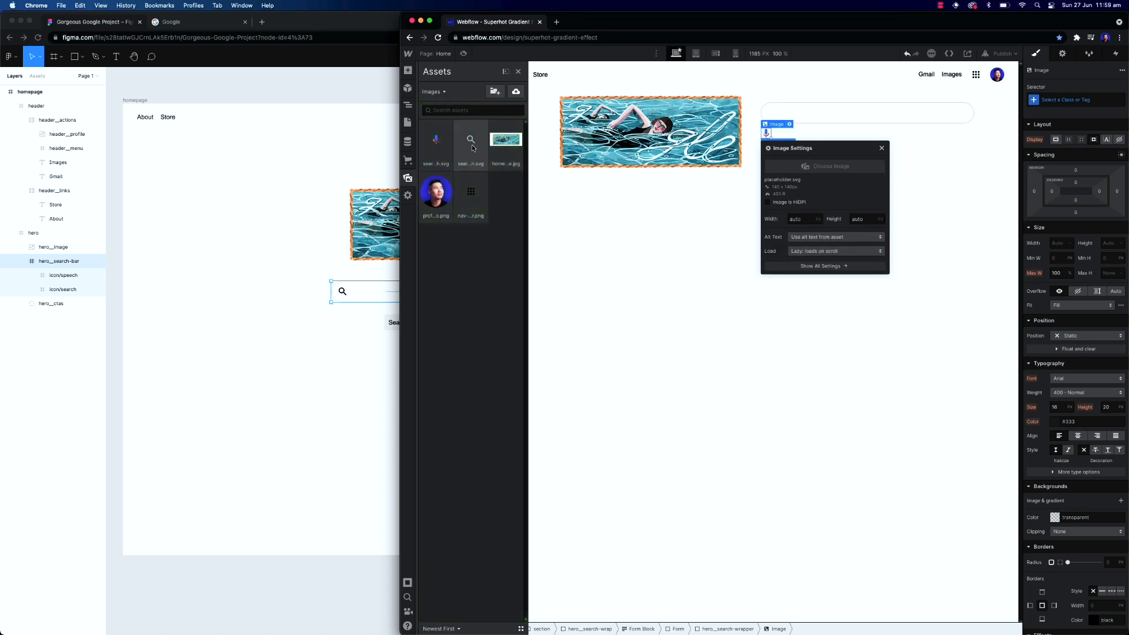
pyautogui.click(881, 147)
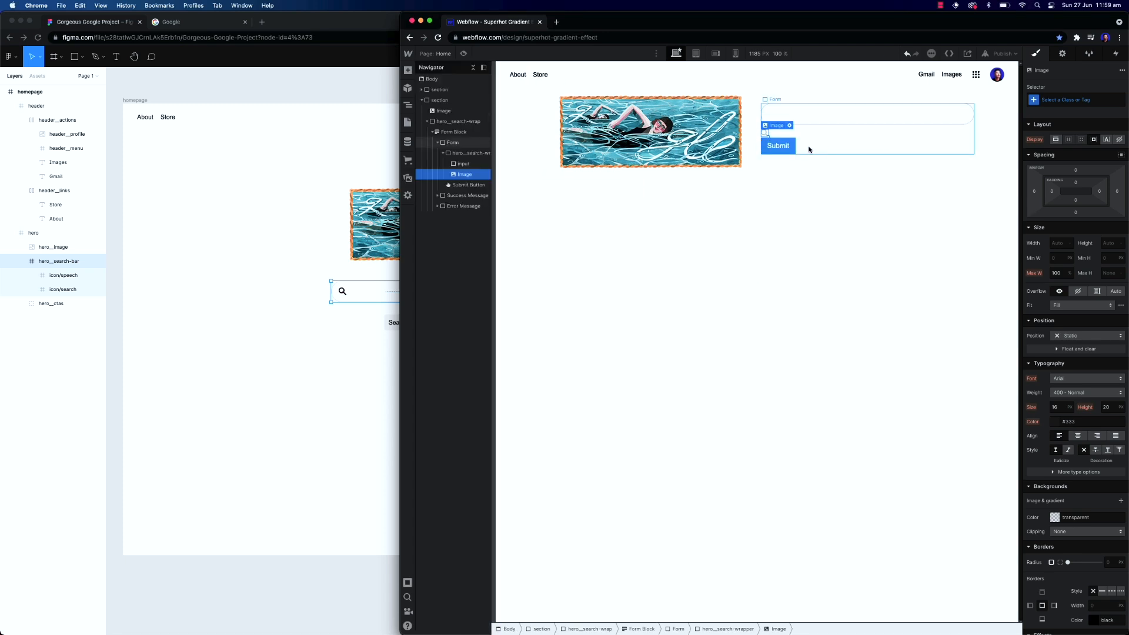
# Add a second image inside the search wrapper and set its source to the search speech asset
pyautogui.press('super+e')
pyautogui.write('image')
pyautogui.press('Return')
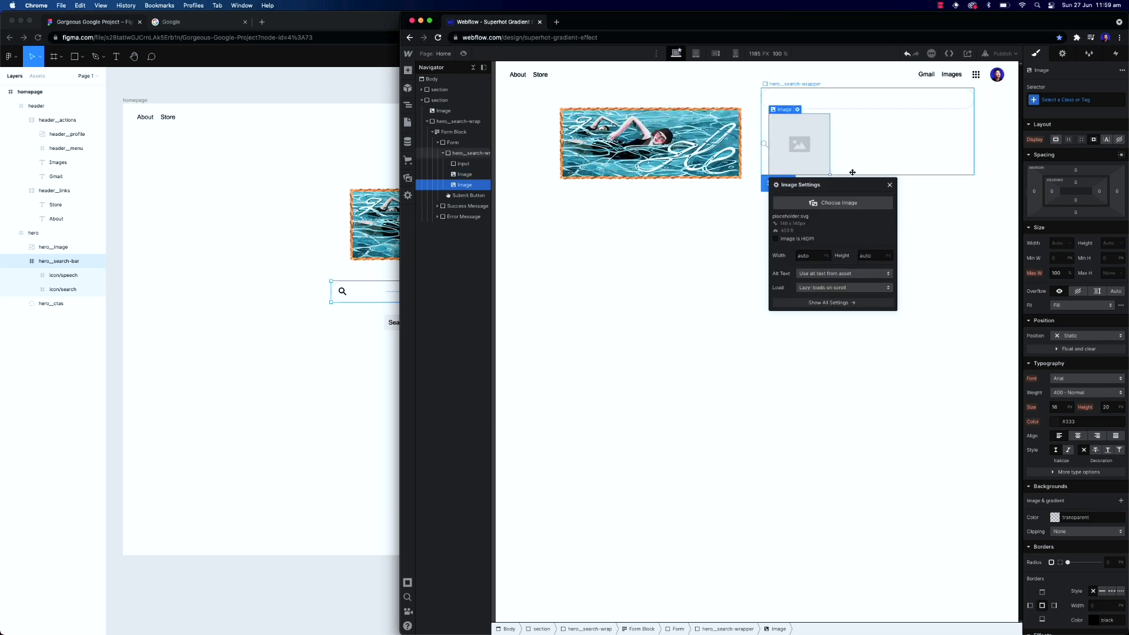
pyautogui.click(840, 202)
pyautogui.click(504, 139)
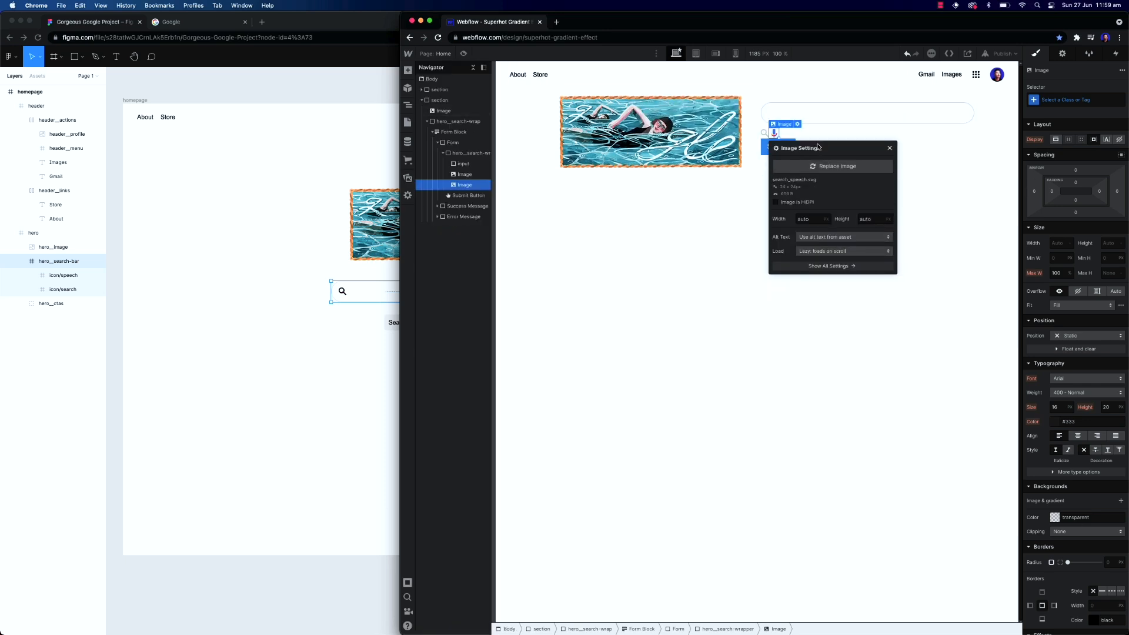
pyautogui.click(890, 148)
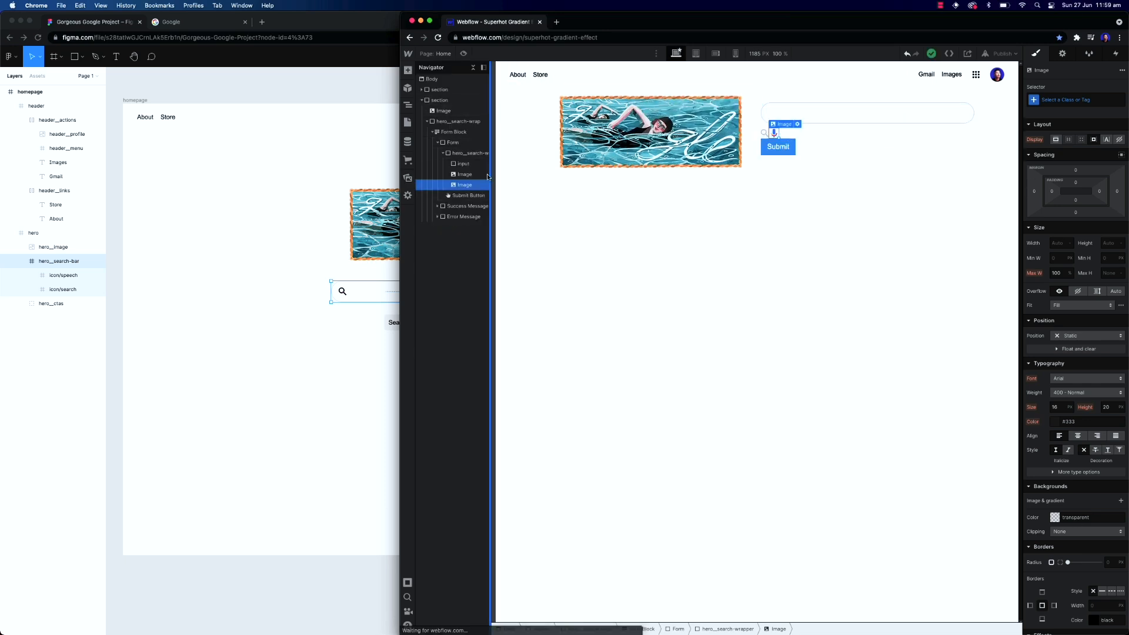
# Set the search wrapper's position to Relative
pyautogui.click(464, 164)
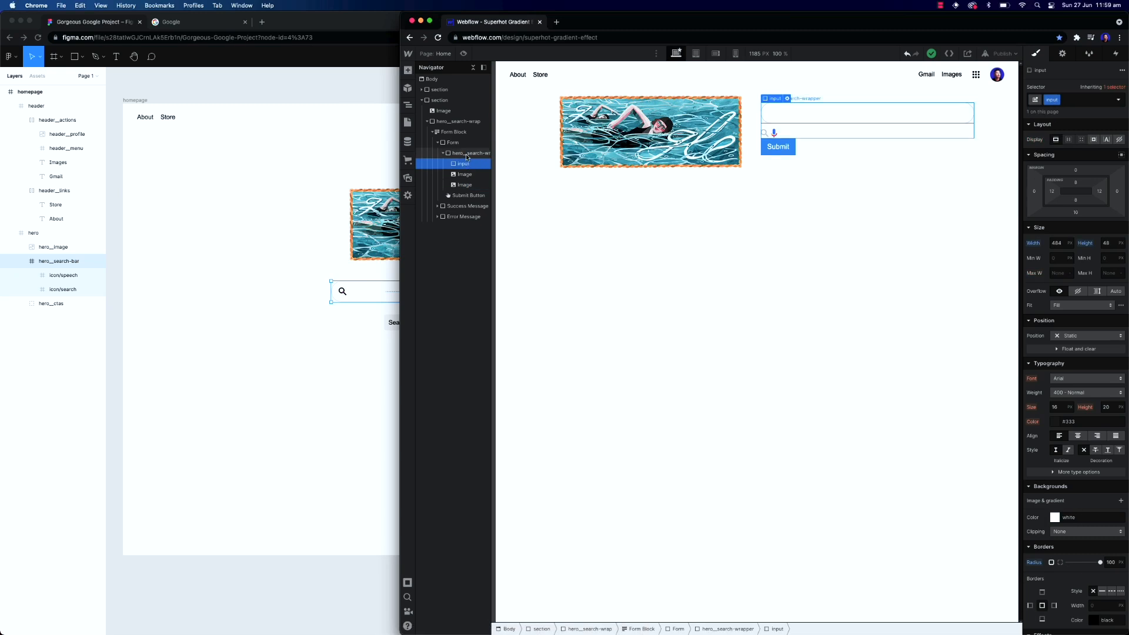
pyautogui.click(461, 155)
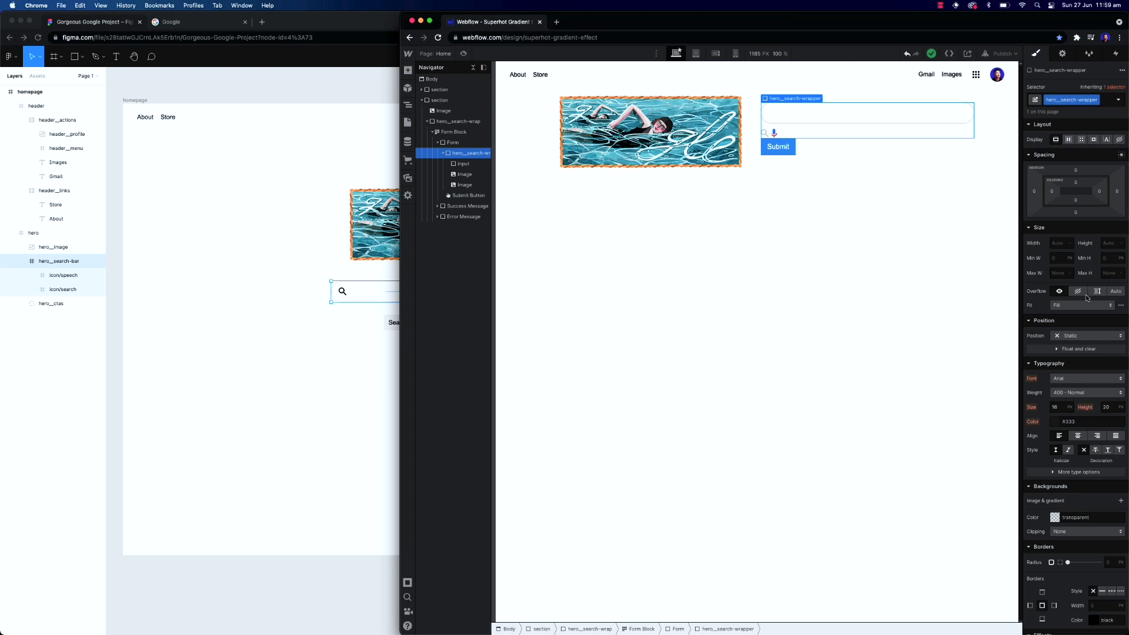
pyautogui.click(1080, 337)
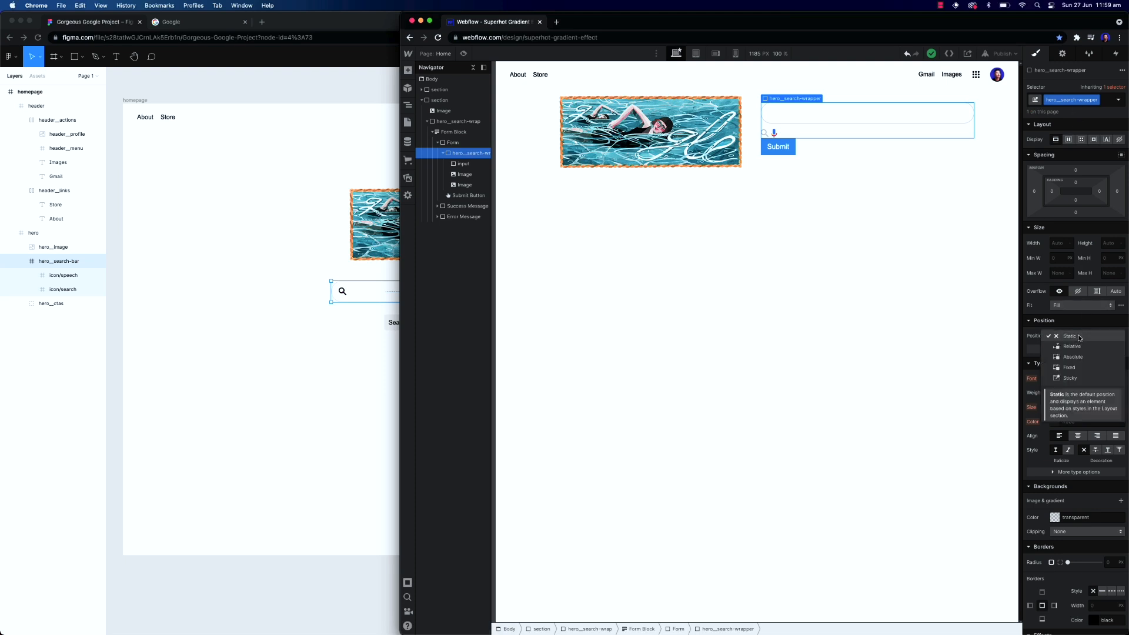
pyautogui.click(1070, 346)
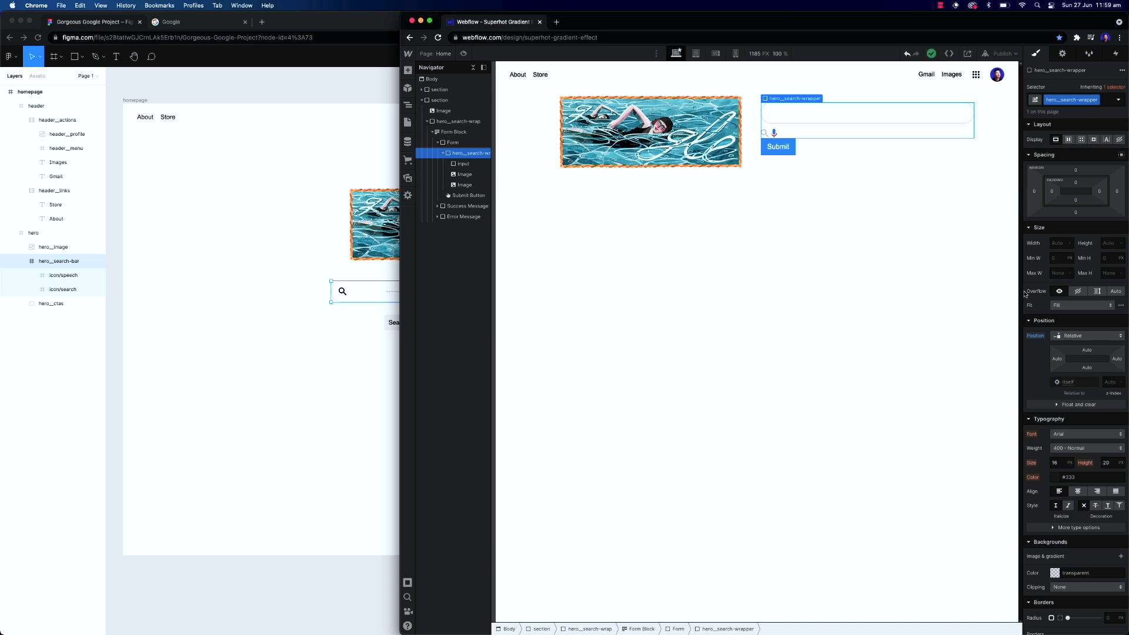
# Position the search icon image absolutely at the top left
pyautogui.click(766, 134)
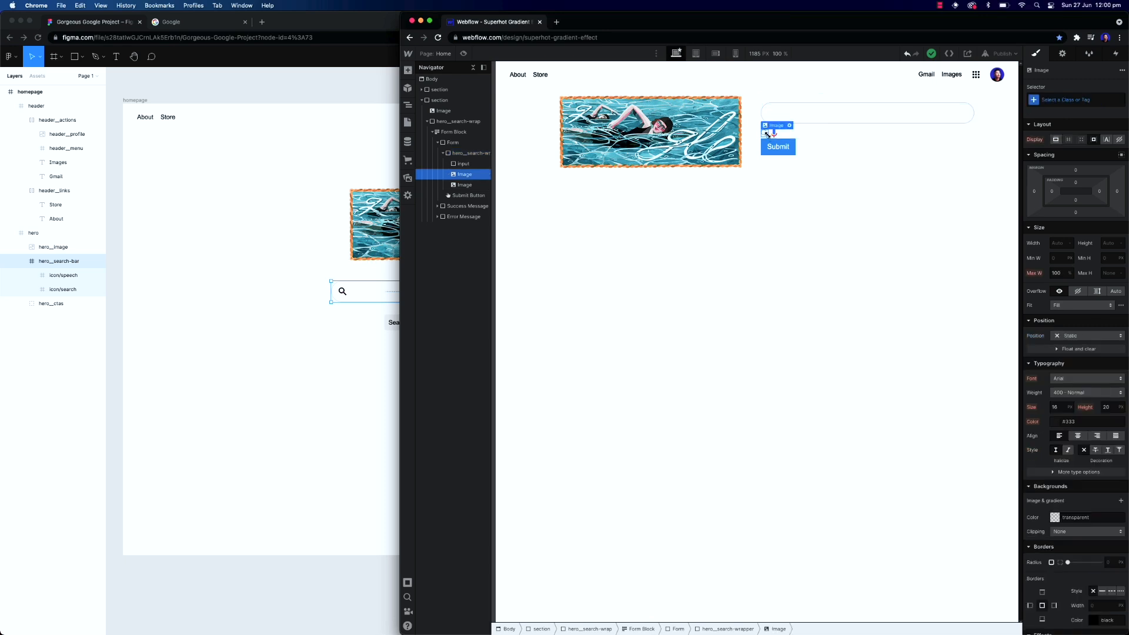
pyautogui.click(1085, 336)
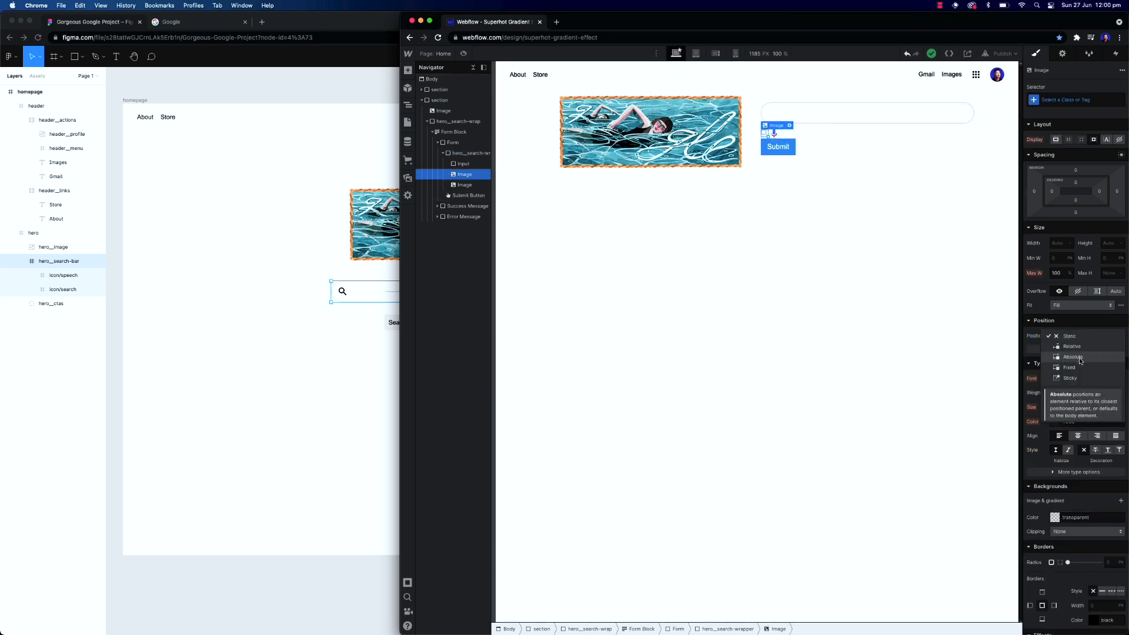
pyautogui.click(1081, 357)
pyautogui.click(1053, 348)
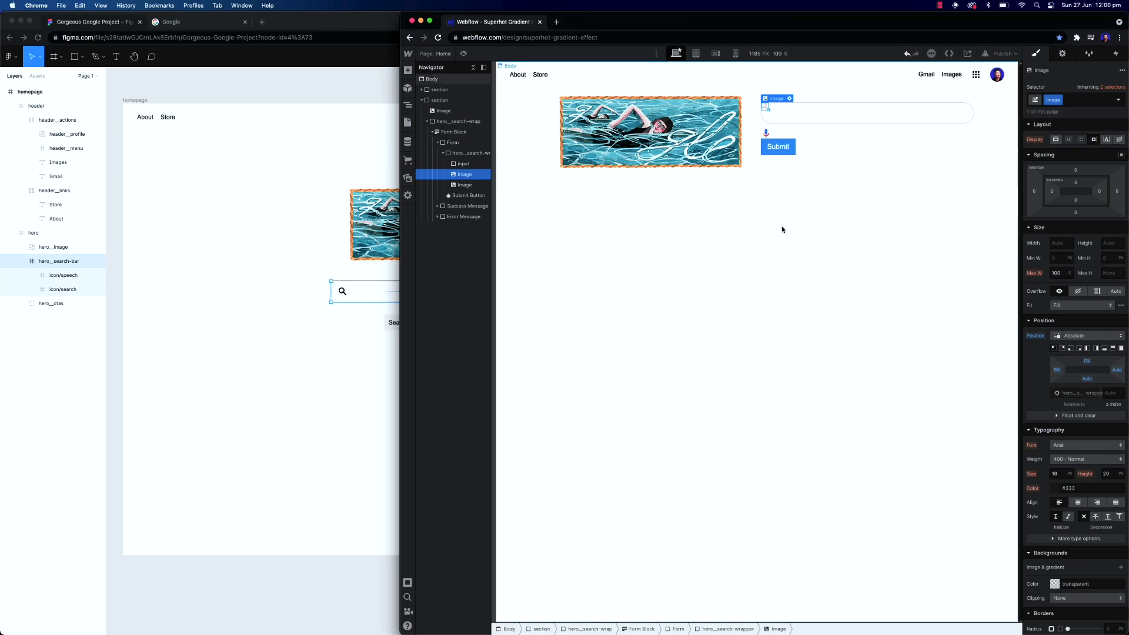
# Replace the search icon image's class with a new class hero__search-icon
pyautogui.click(767, 135)
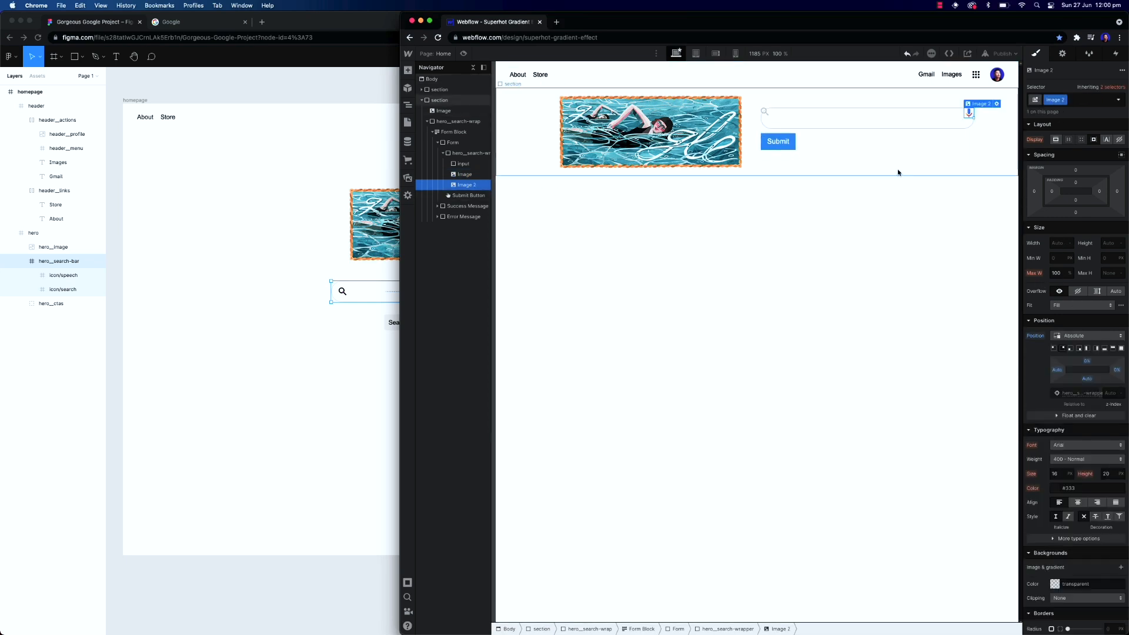
pyautogui.click(763, 112)
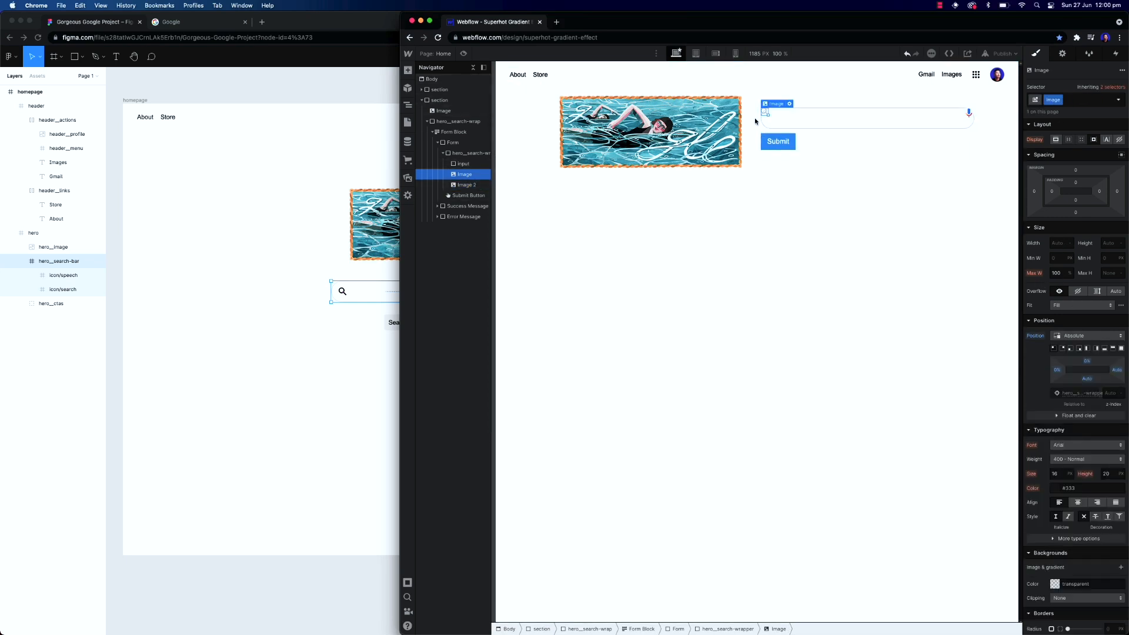
pyautogui.click(1083, 100)
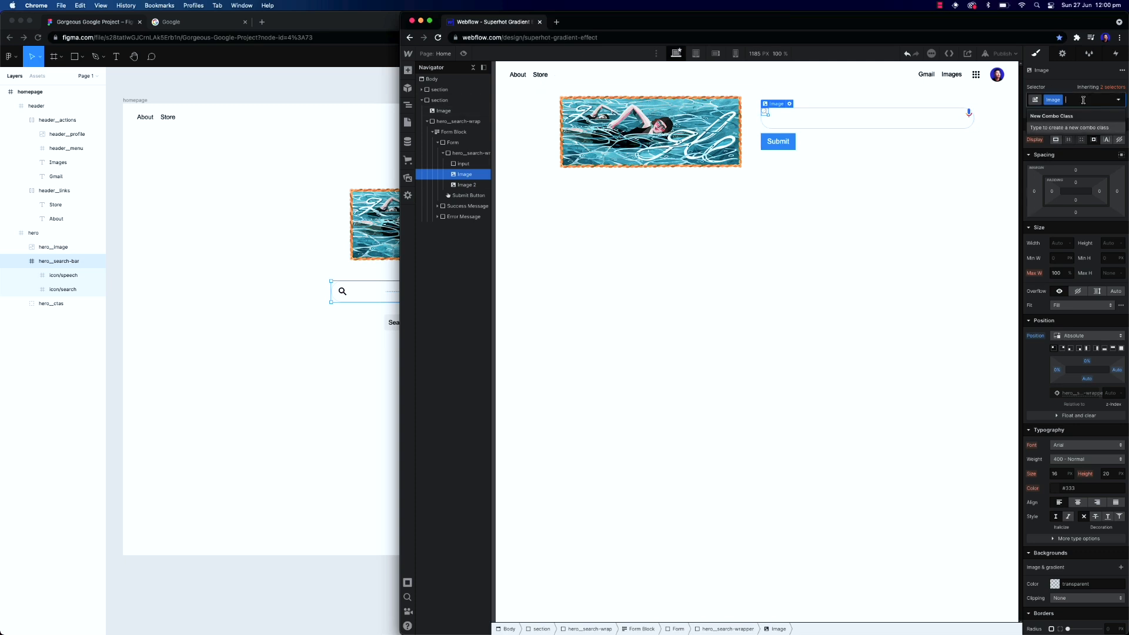
pyautogui.press('BackSpace')
pyautogui.write('hero_')
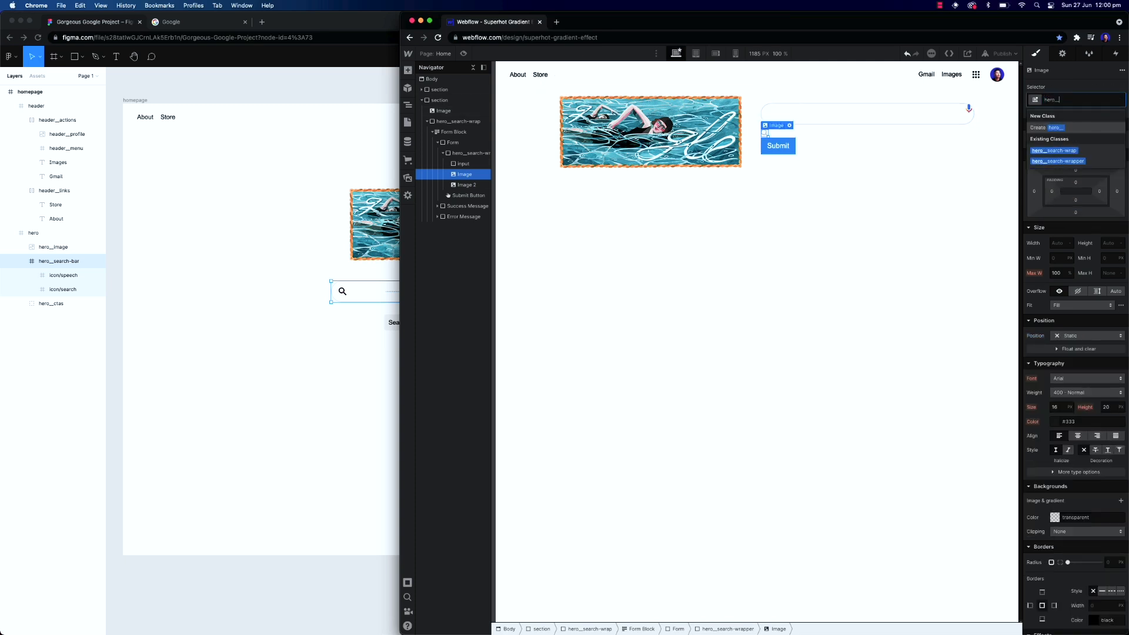
pyautogui.write('_search-icon')
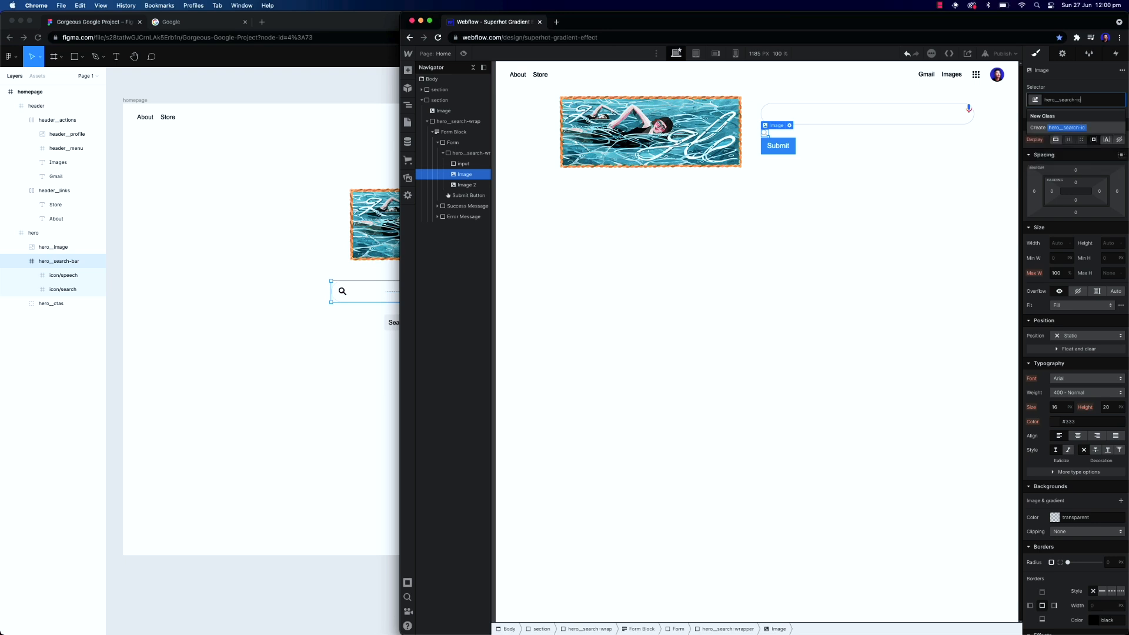
pyautogui.press('Return')
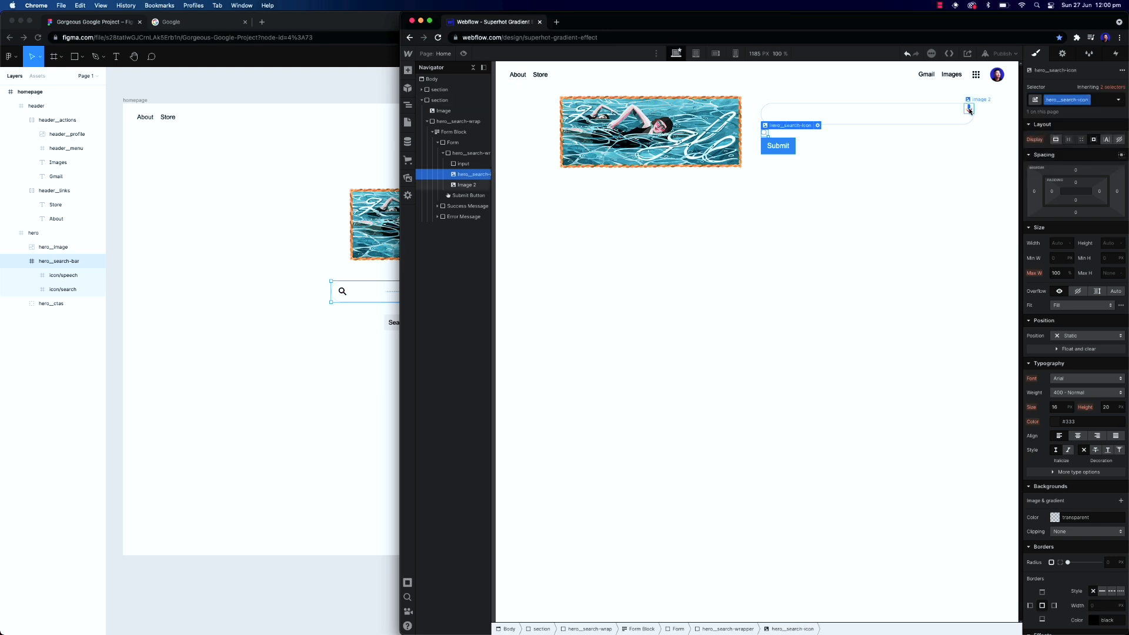
# Give the speech image the class hero__search-speech and set its position to Absolute
pyautogui.click(970, 109)
pyautogui.click(1076, 100)
pyautogui.press('BackSpace')
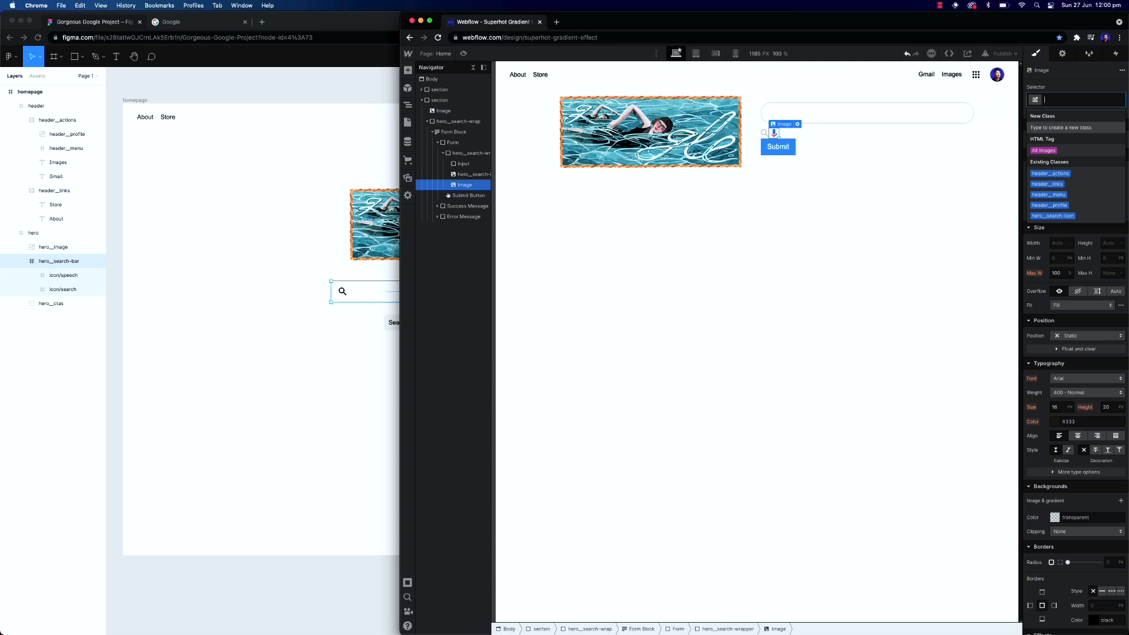
pyautogui.write('hero_')
pyautogui.write('search-speech')
pyautogui.press('Return')
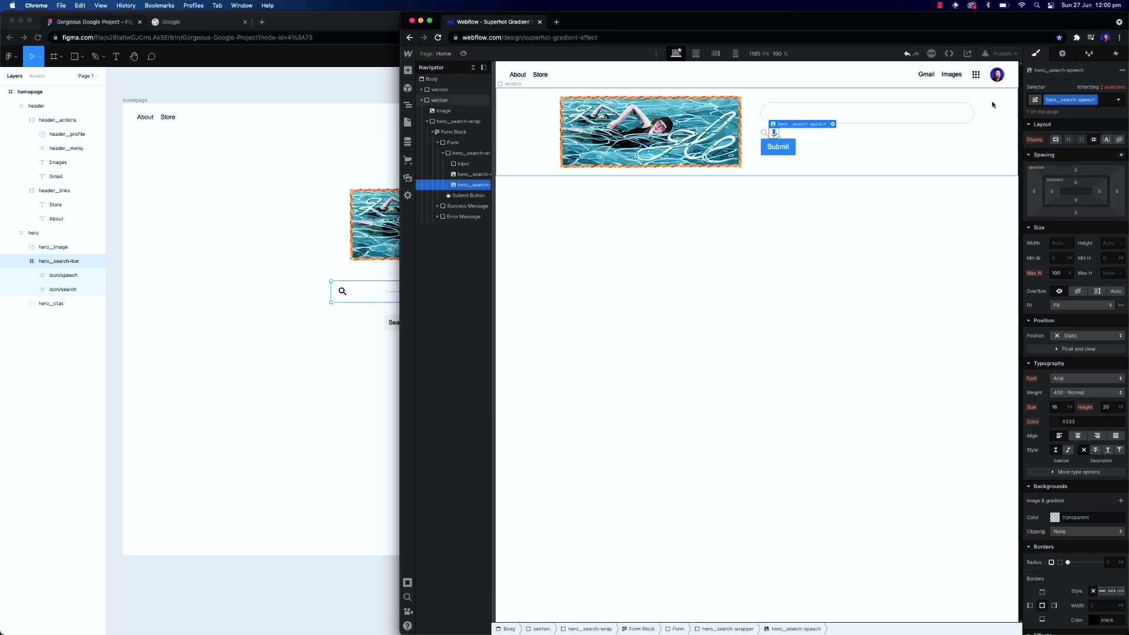
pyautogui.click(1077, 336)
pyautogui.click(1081, 358)
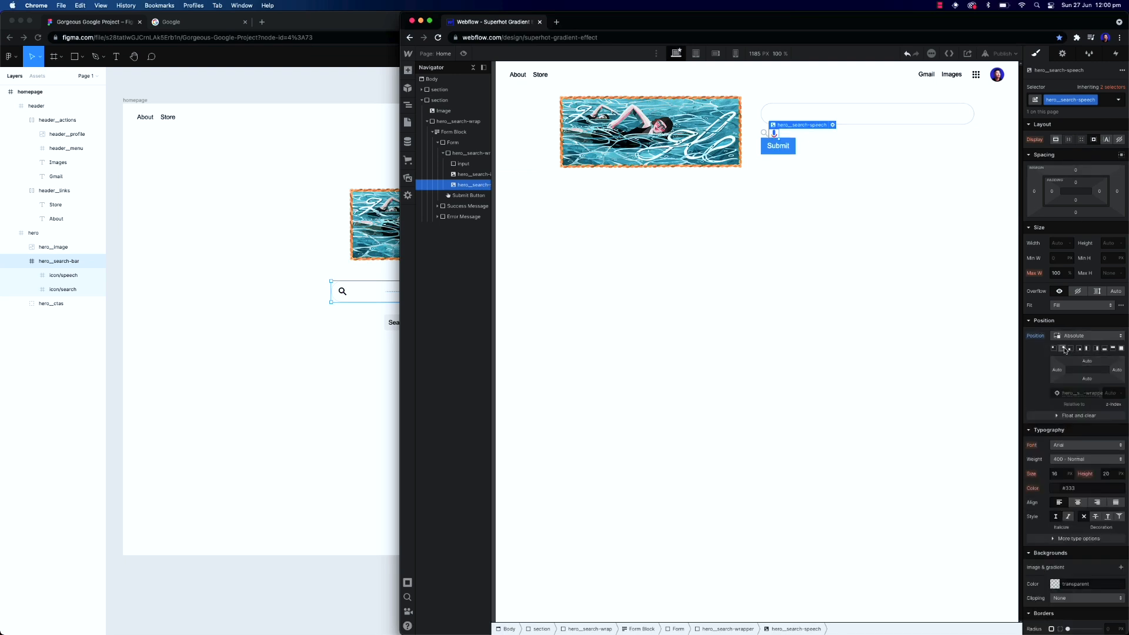
# Set the hero__search-icon image's position to Absolute and anchor it to the top left
pyautogui.click(765, 135)
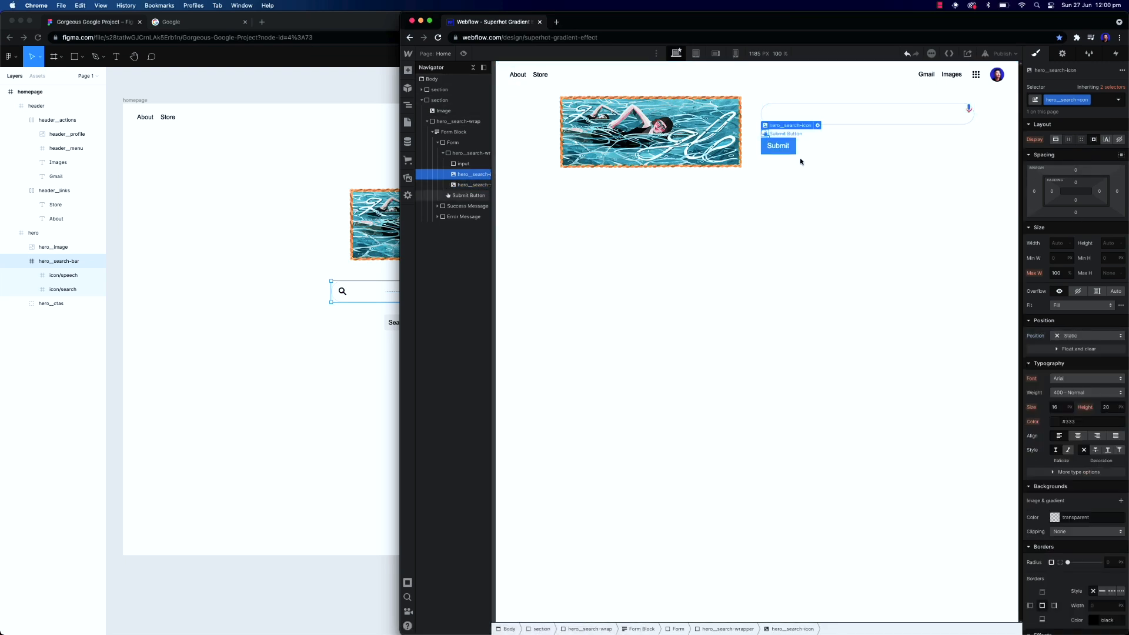
pyautogui.click(1079, 335)
pyautogui.click(1079, 358)
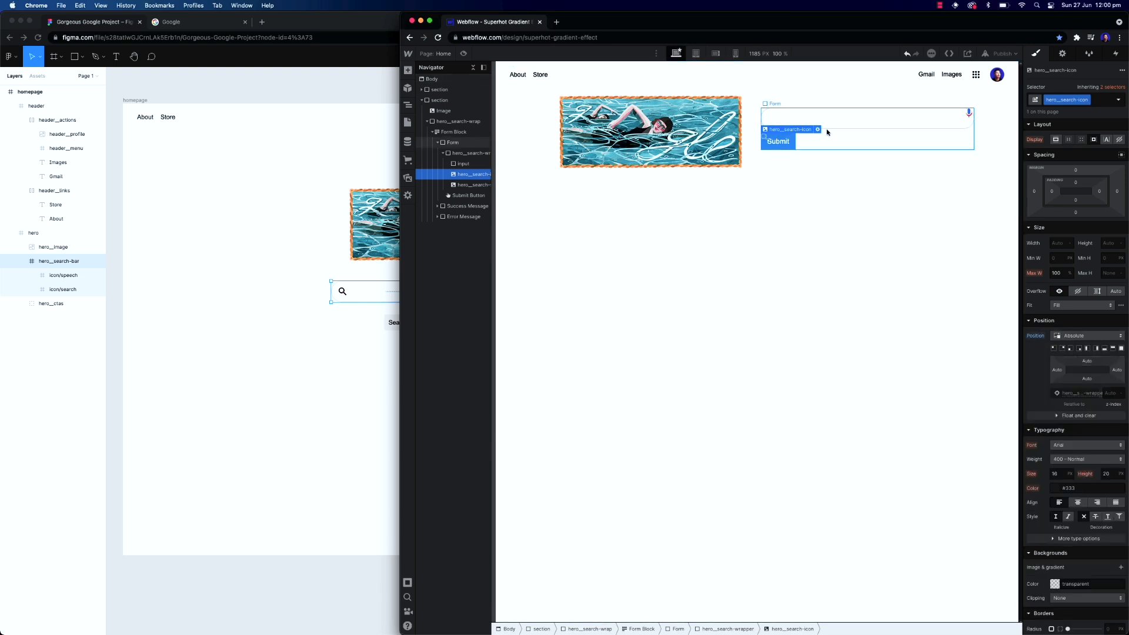
pyautogui.click(1054, 349)
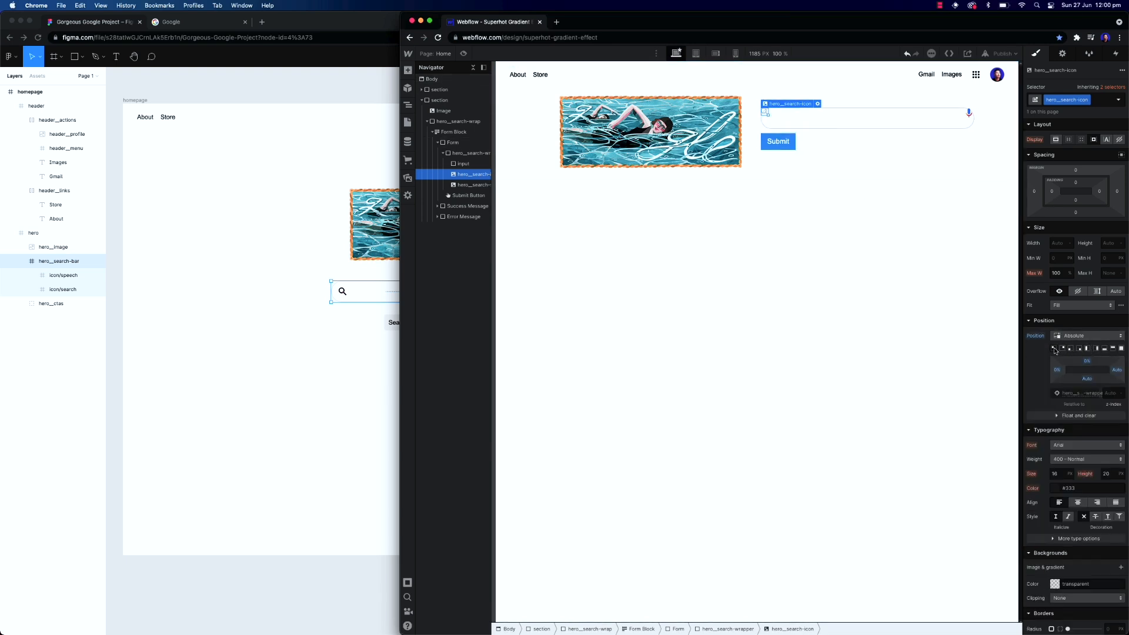
# Adjust the search icon's top offset, entering 6em, then 1.2em, then clearing it
pyautogui.click(1086, 363)
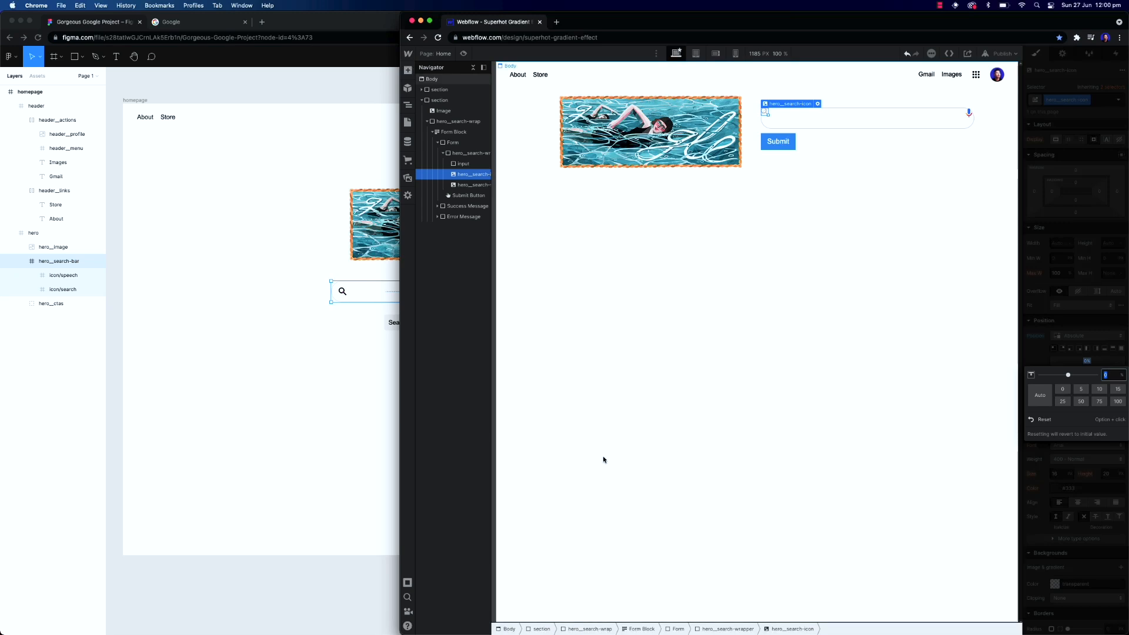
pyautogui.click(359, 313)
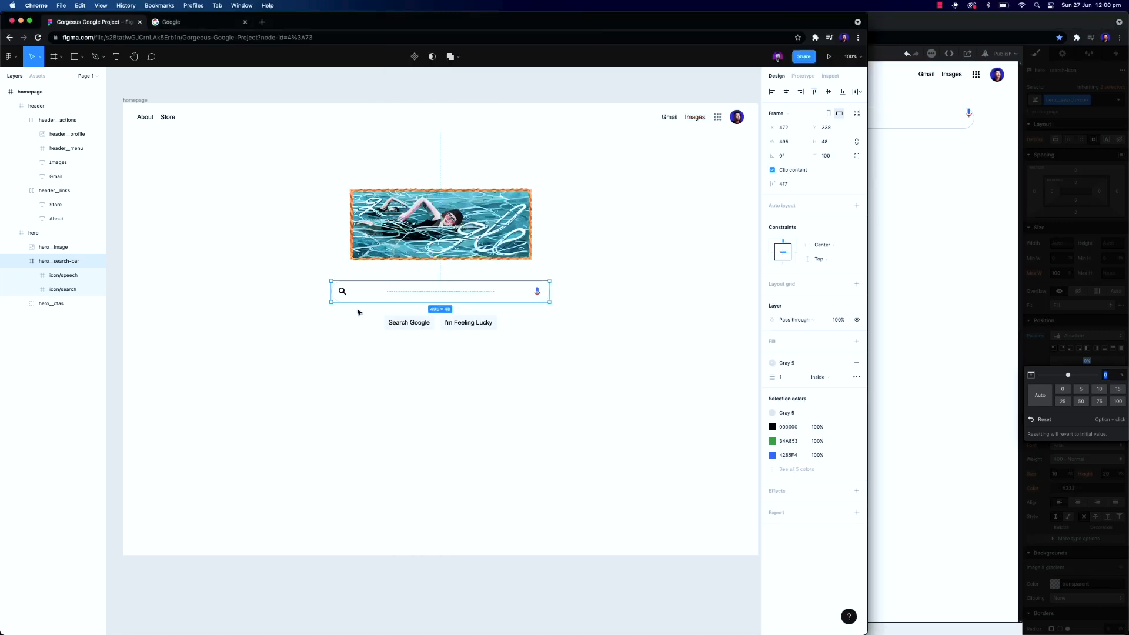
pyautogui.click(965, 28)
pyautogui.write('6em')
pyautogui.press('Return')
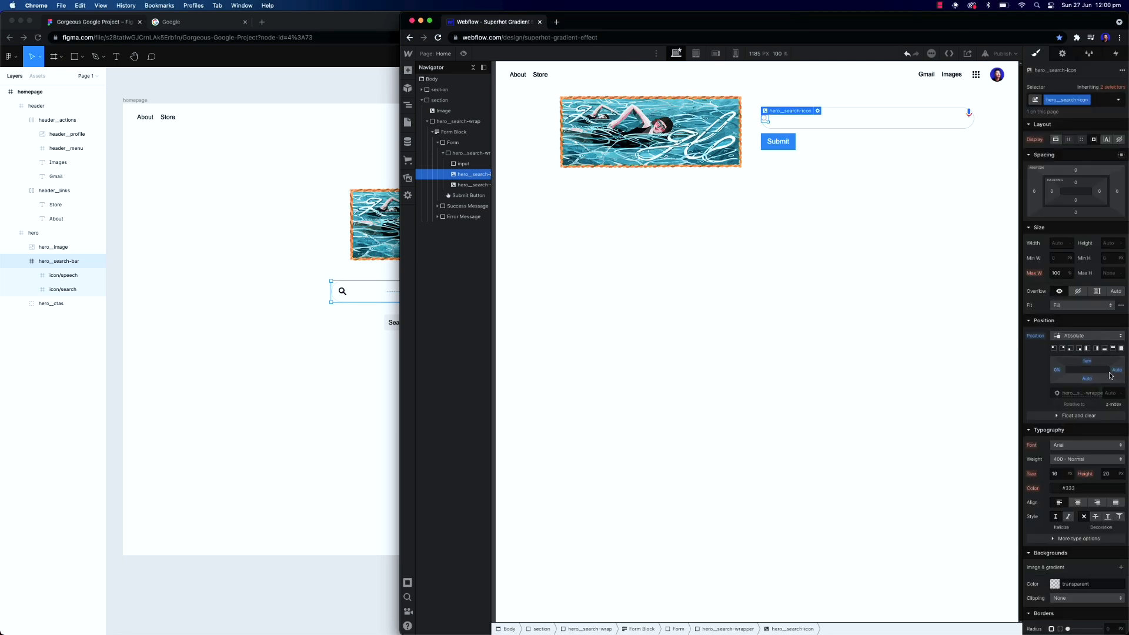
pyautogui.click(1091, 365)
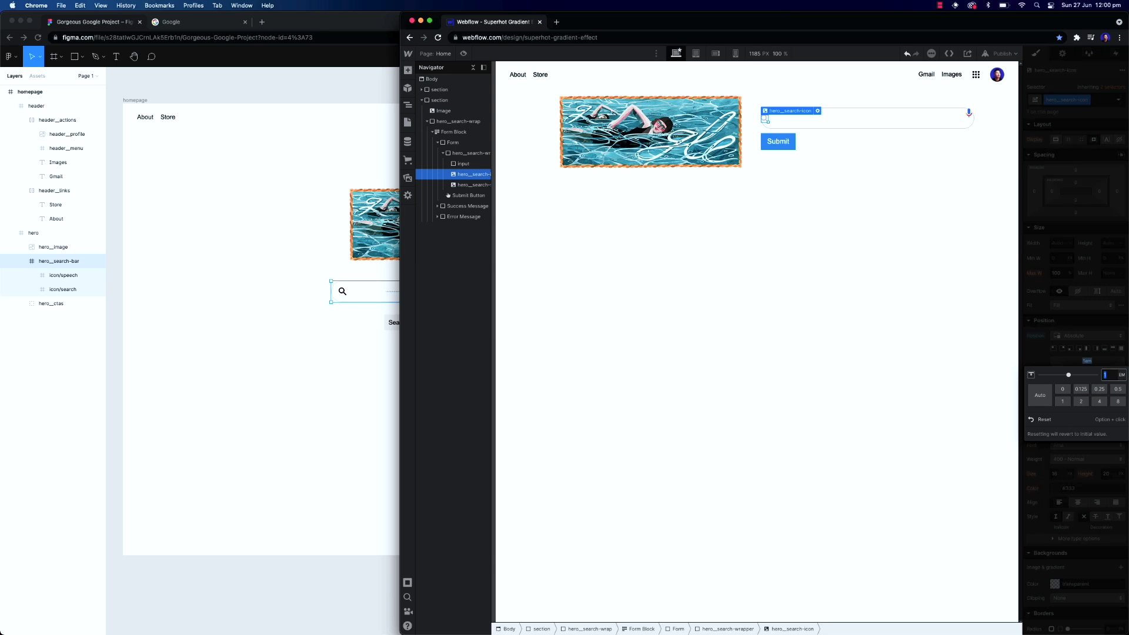
pyautogui.write('1.2')
pyautogui.press('Return')
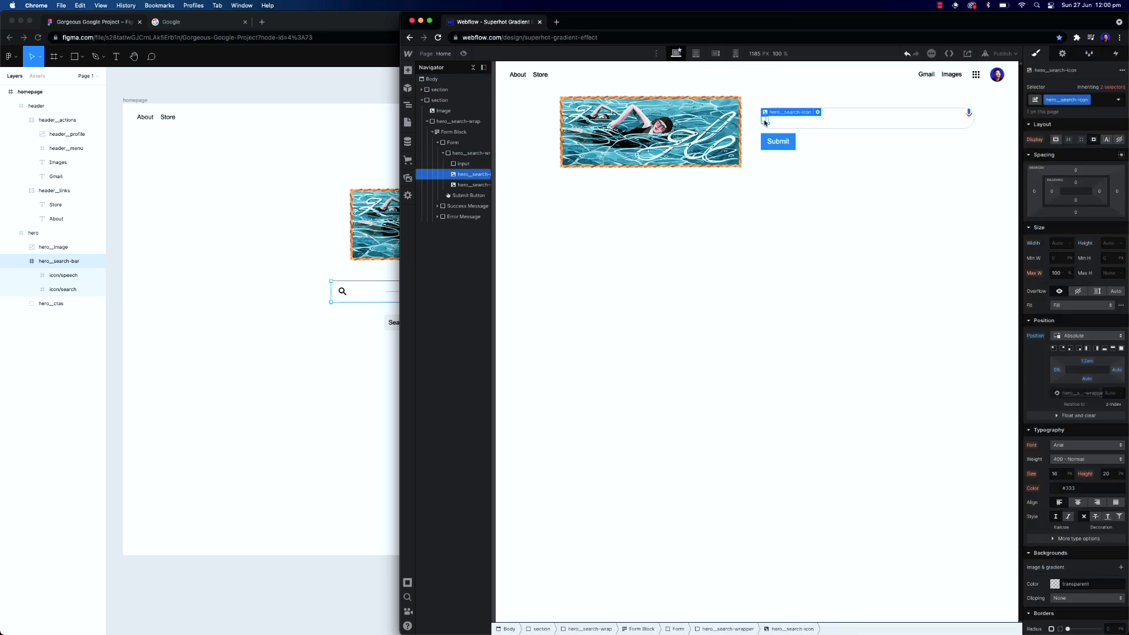
pyautogui.click(1088, 364)
pyautogui.click(1088, 365)
pyautogui.click(1089, 364)
pyautogui.press('BackSpace')
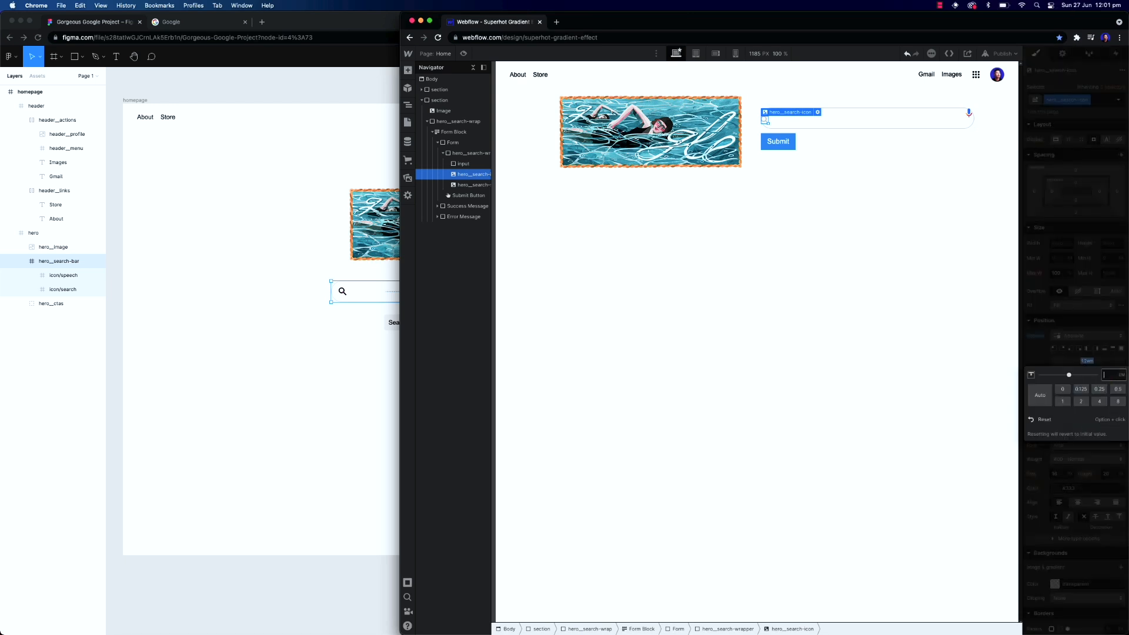
pyautogui.press('Return')
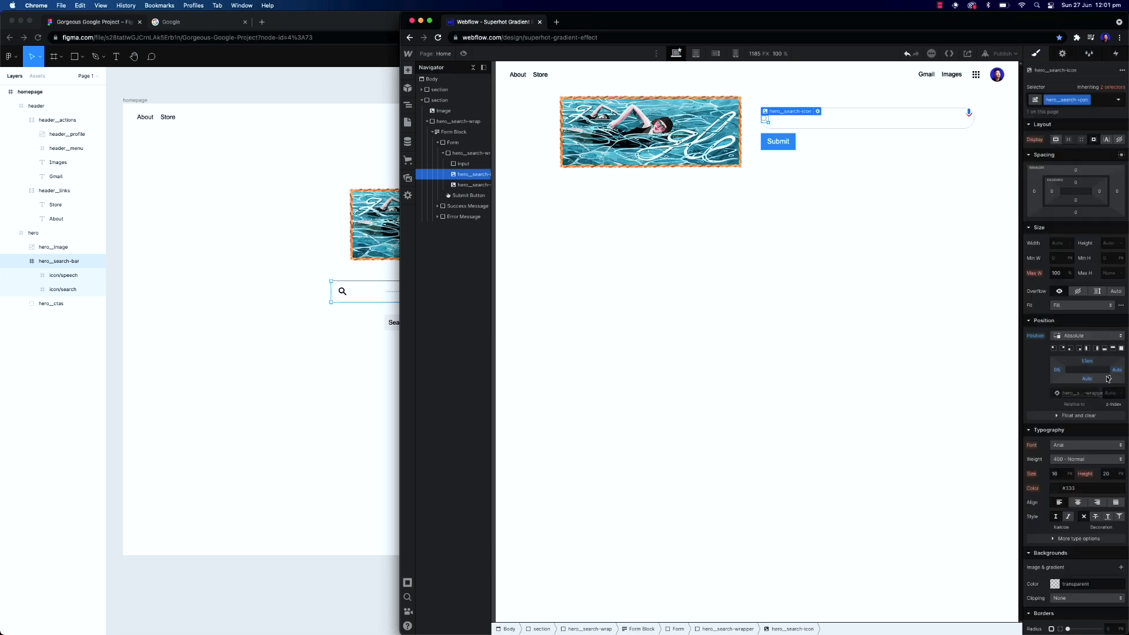
# Set the search icon's left offset to 1.1em
pyautogui.click(1058, 370)
pyautogui.press('Return')
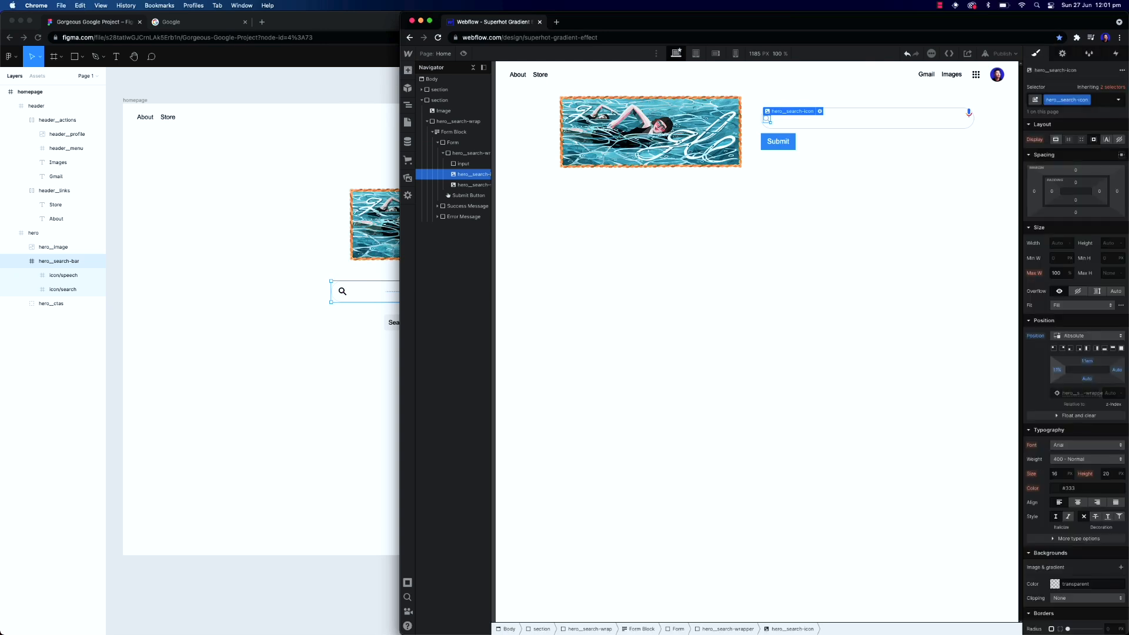
pyautogui.click(1058, 371)
pyautogui.write('1.1em')
pyautogui.press('Return')
pyautogui.click(826, 162)
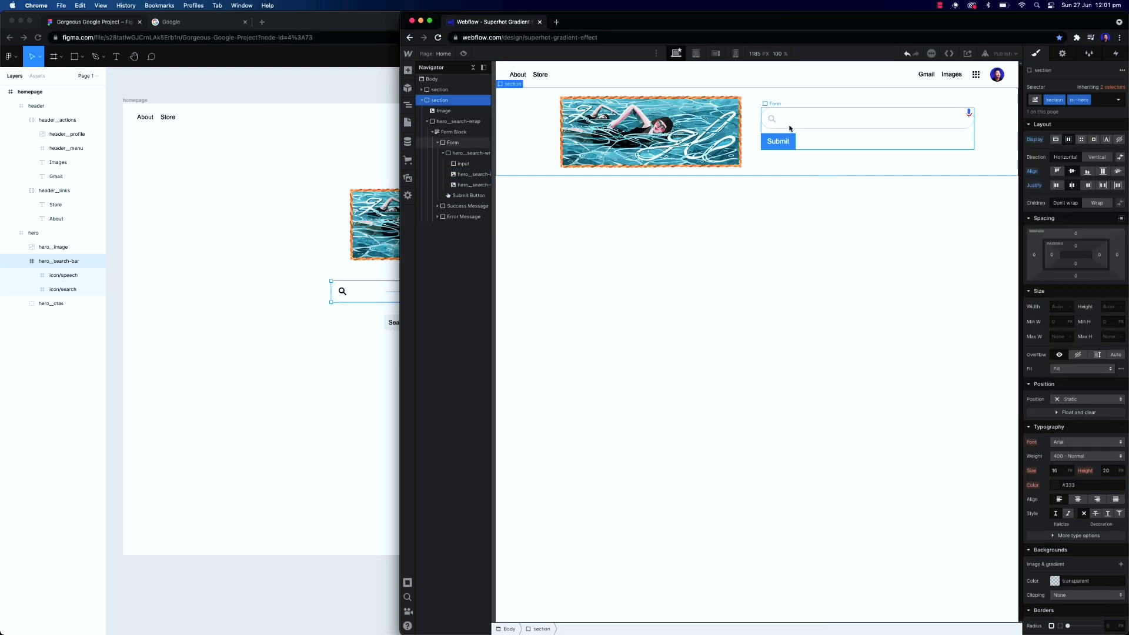
# Give the hero__search-speech image a 1.1em offset
pyautogui.click(972, 116)
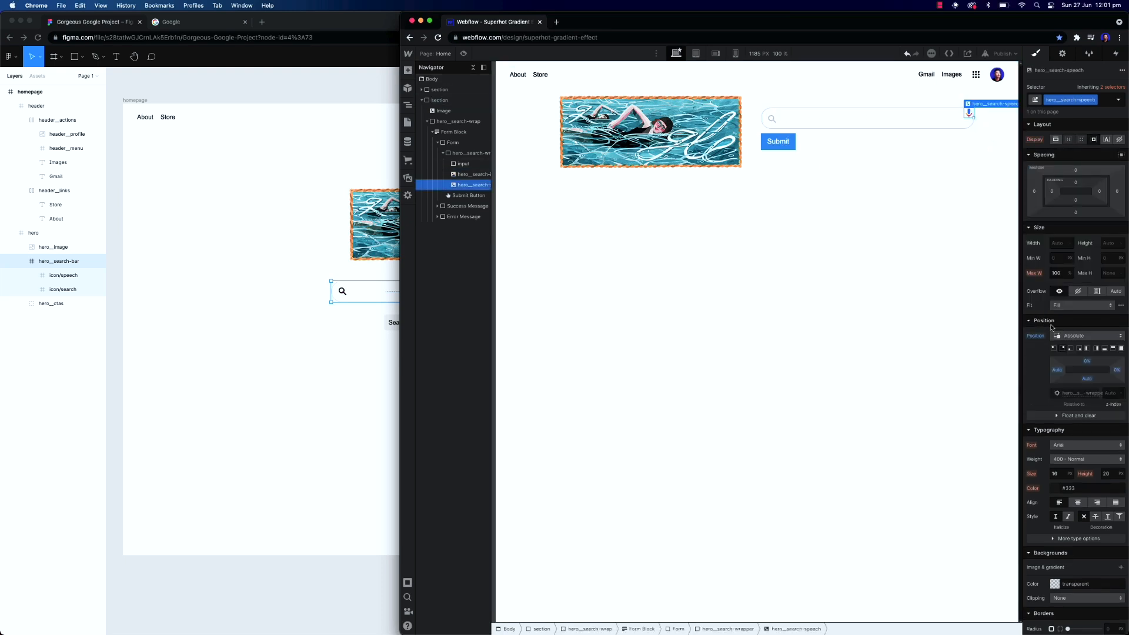
pyautogui.press('super+v')
pyautogui.click(1089, 362)
pyautogui.write('1.1em')
pyautogui.press('Return')
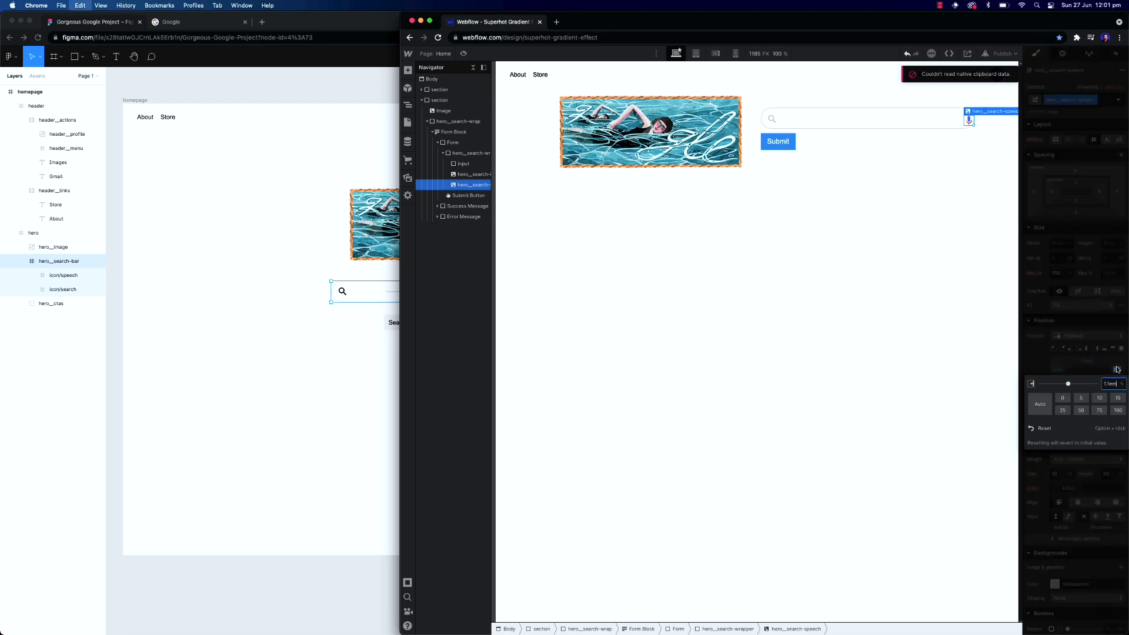
pyautogui.click(970, 217)
pyautogui.click(962, 121)
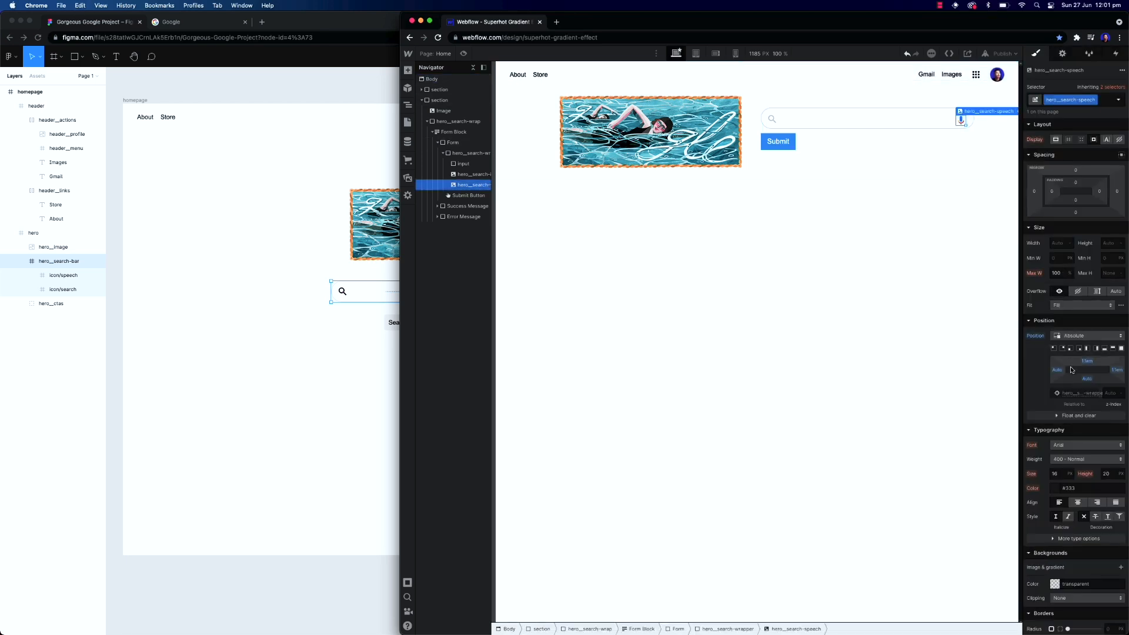
# Set the speech image's right offset to 0.7 and its top offset to 0.8
pyautogui.click(1116, 371)
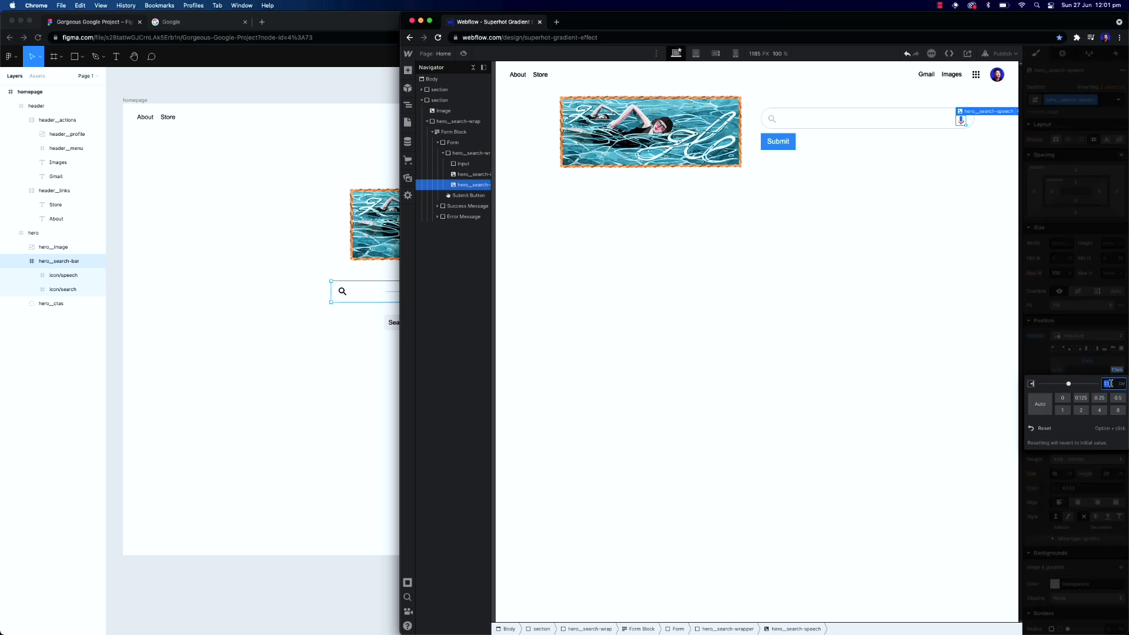
pyautogui.write('0.7')
pyautogui.click(1087, 362)
pyautogui.write('0.8')
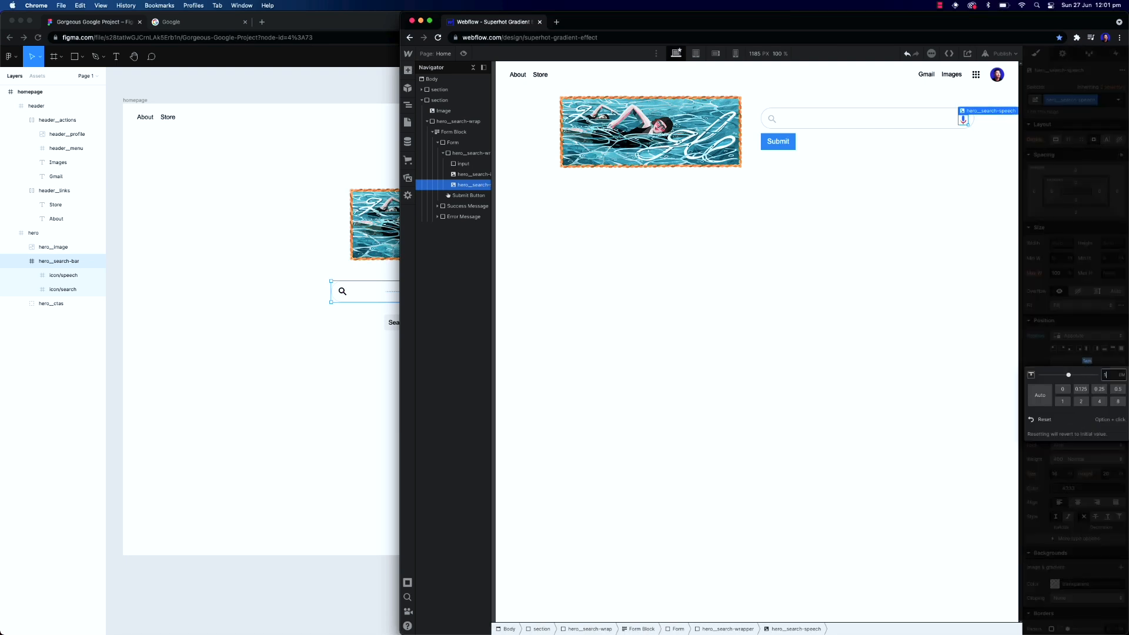
pyautogui.click(916, 264)
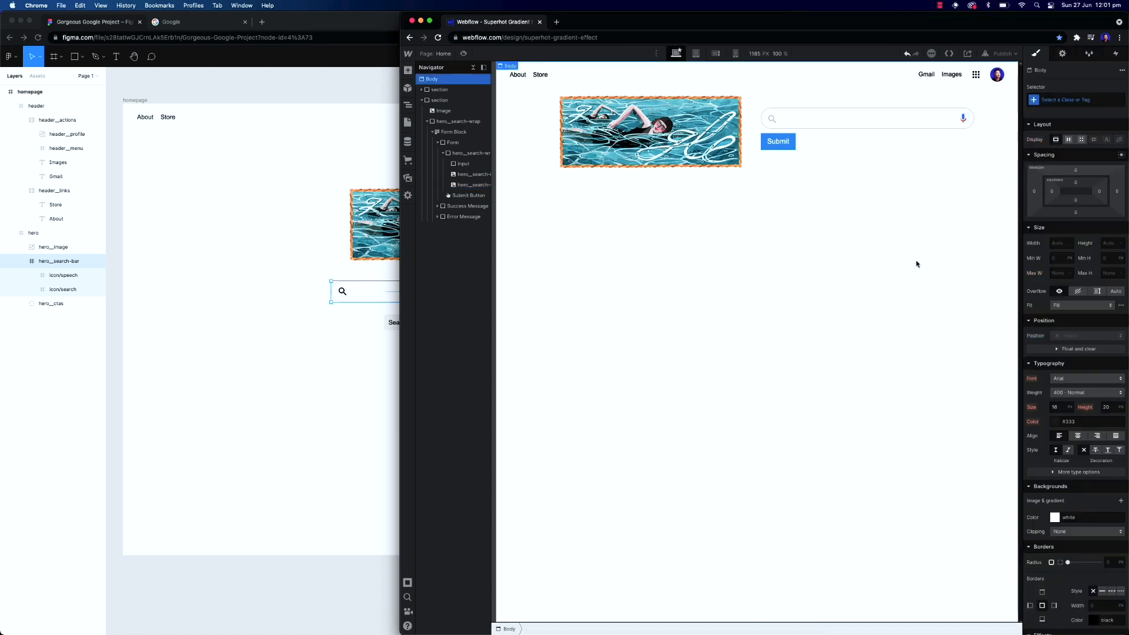
# Change the submit button's text to Search Google
pyautogui.click(788, 124)
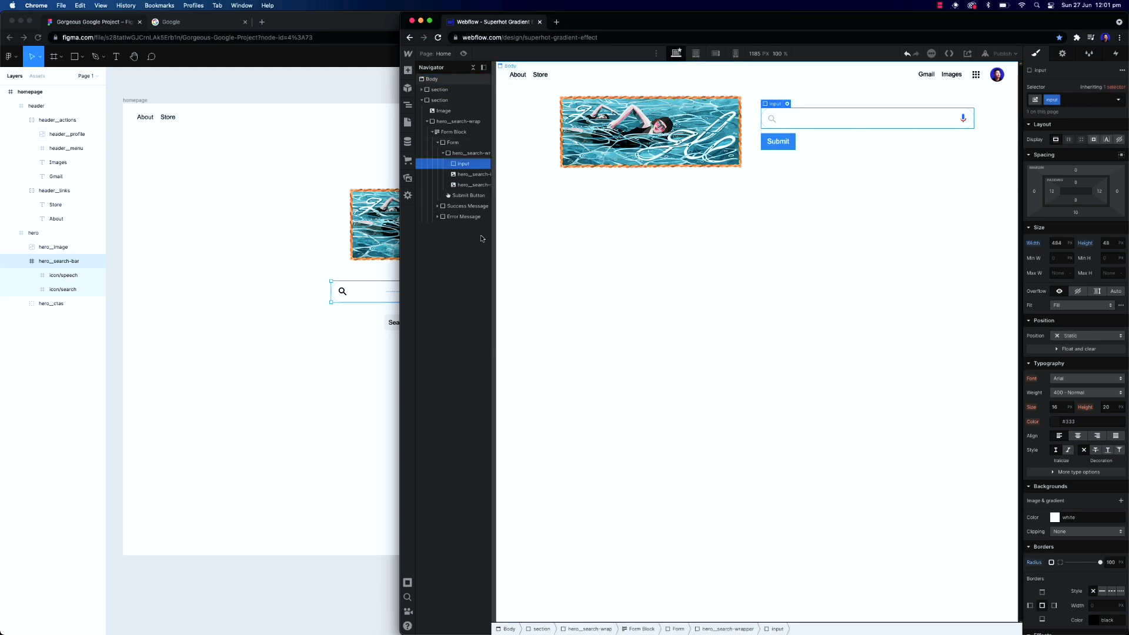
pyautogui.click(356, 297)
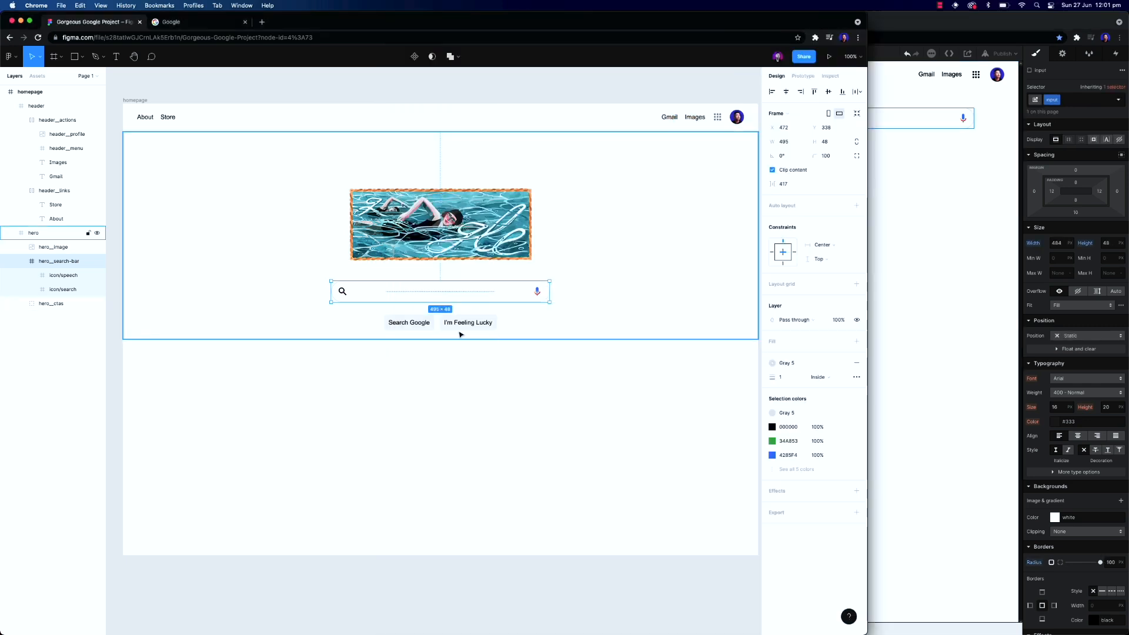
pyautogui.click(922, 225)
pyautogui.click(784, 143)
pyautogui.click(786, 146)
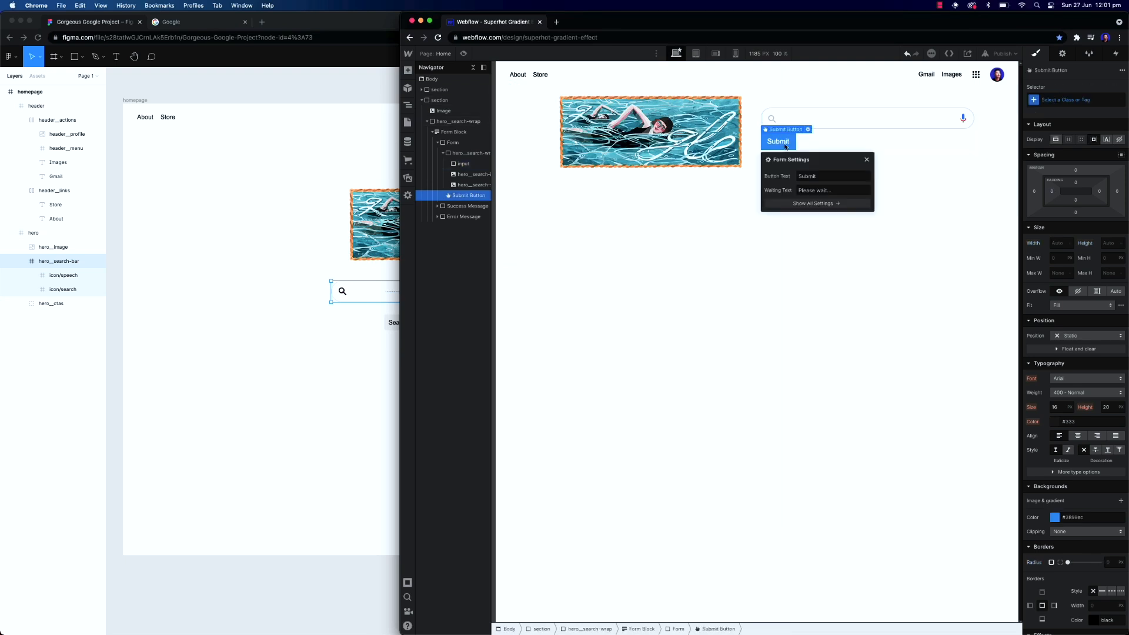
pyautogui.click(805, 176)
pyautogui.press('super+a')
pyautogui.write('Search Google')
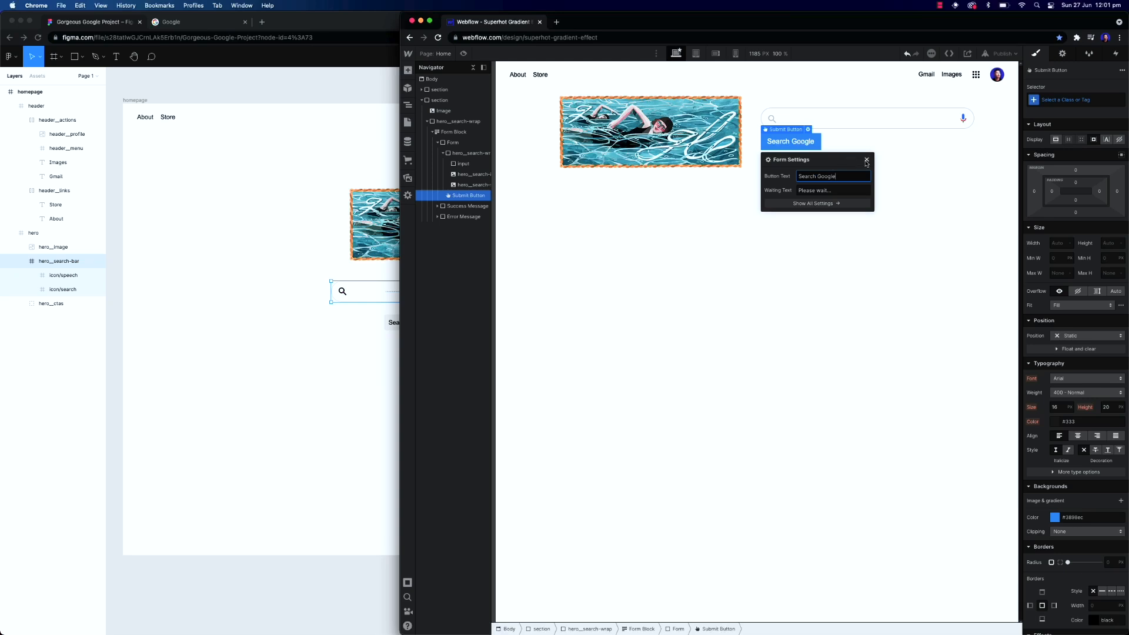
pyautogui.click(867, 160)
# Duplicate the submit button and set the copy's text to I'm Feeling Lucky
pyautogui.press('super+d')
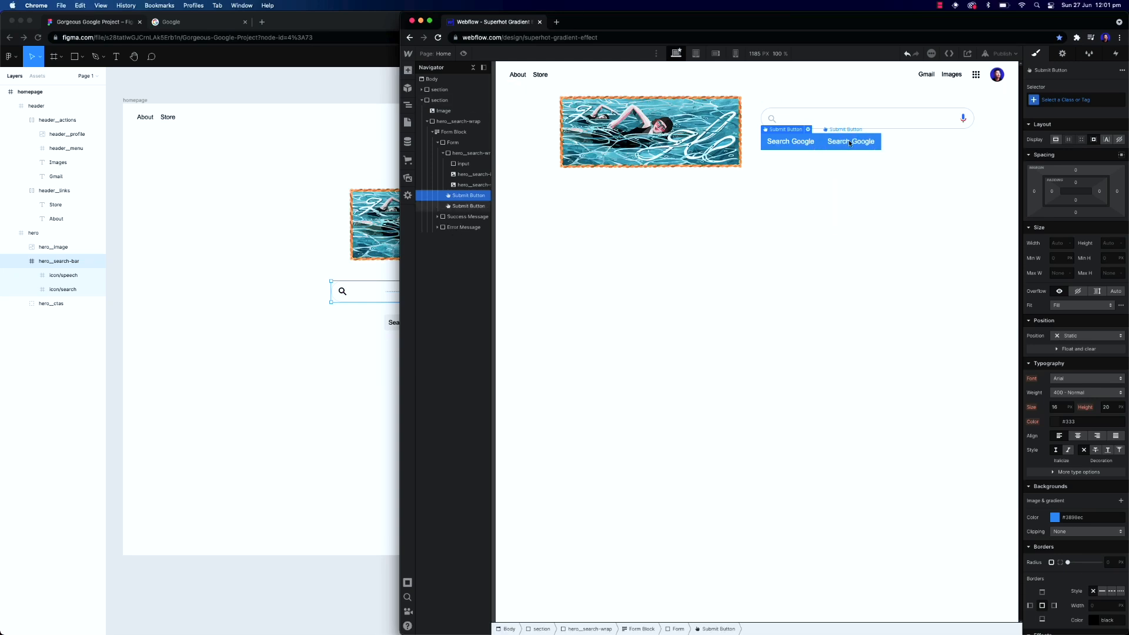
pyautogui.doubleClick(849, 143)
pyautogui.click(873, 176)
pyautogui.press('super+a')
pyautogui.write("I'm Feeling Lucky")
pyautogui.click(751, 206)
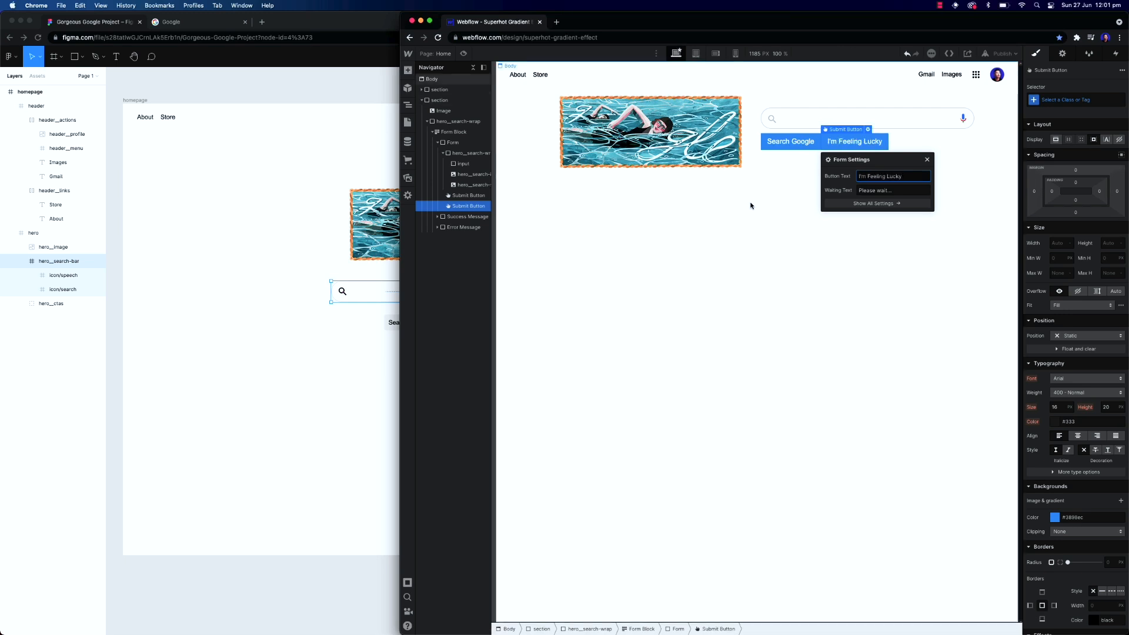
# Give the second submit button a new class named button
pyautogui.click(469, 207)
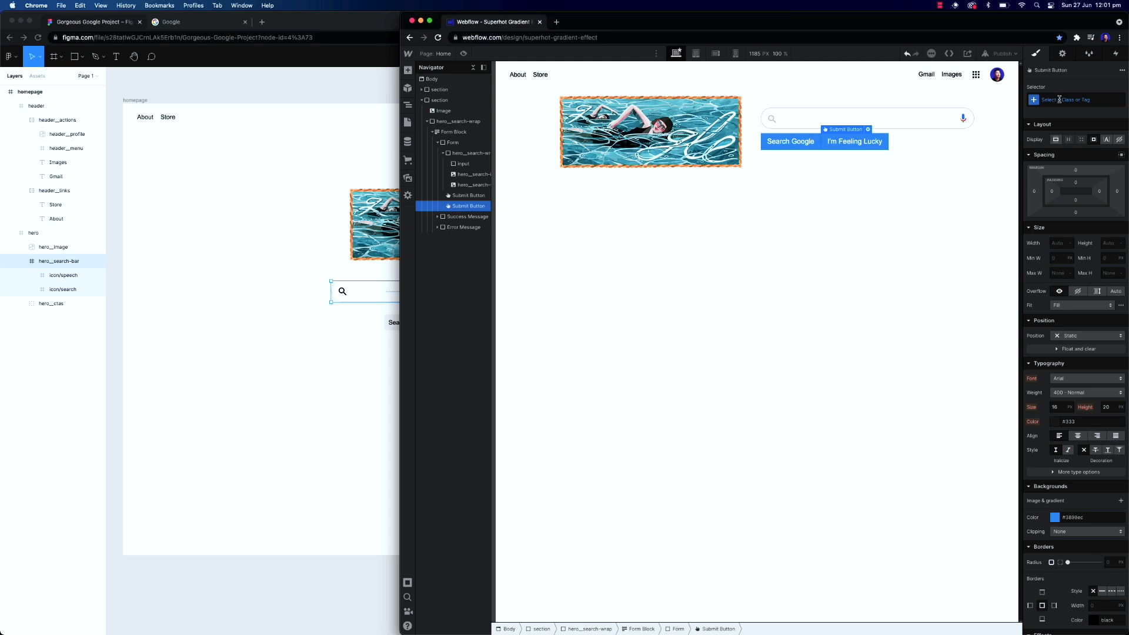
pyautogui.click(1059, 100)
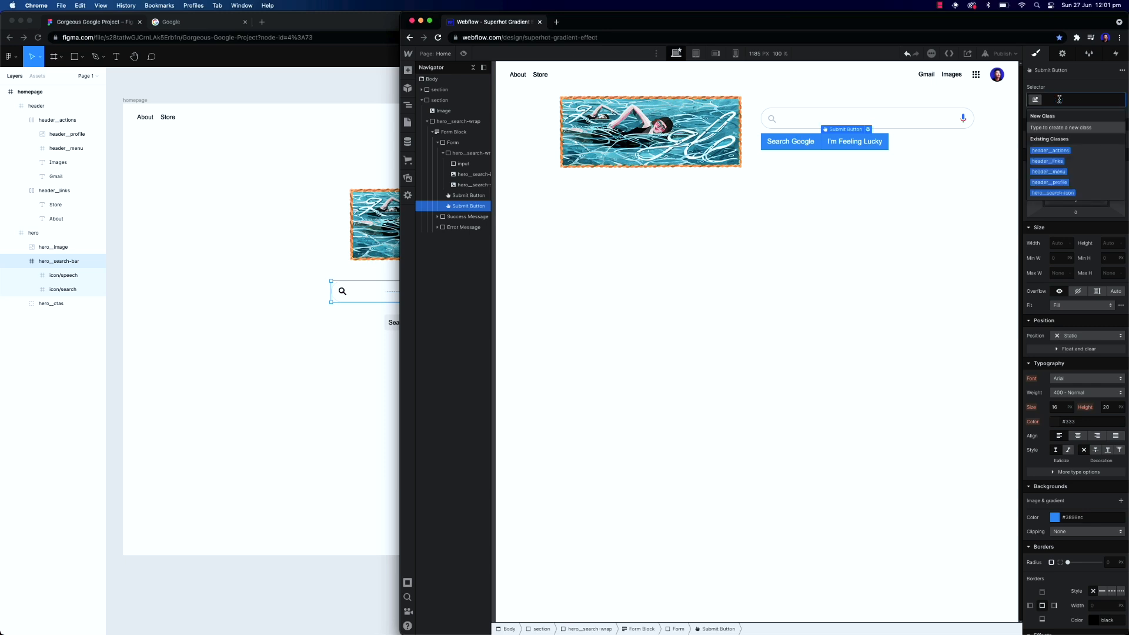
pyautogui.write('button')
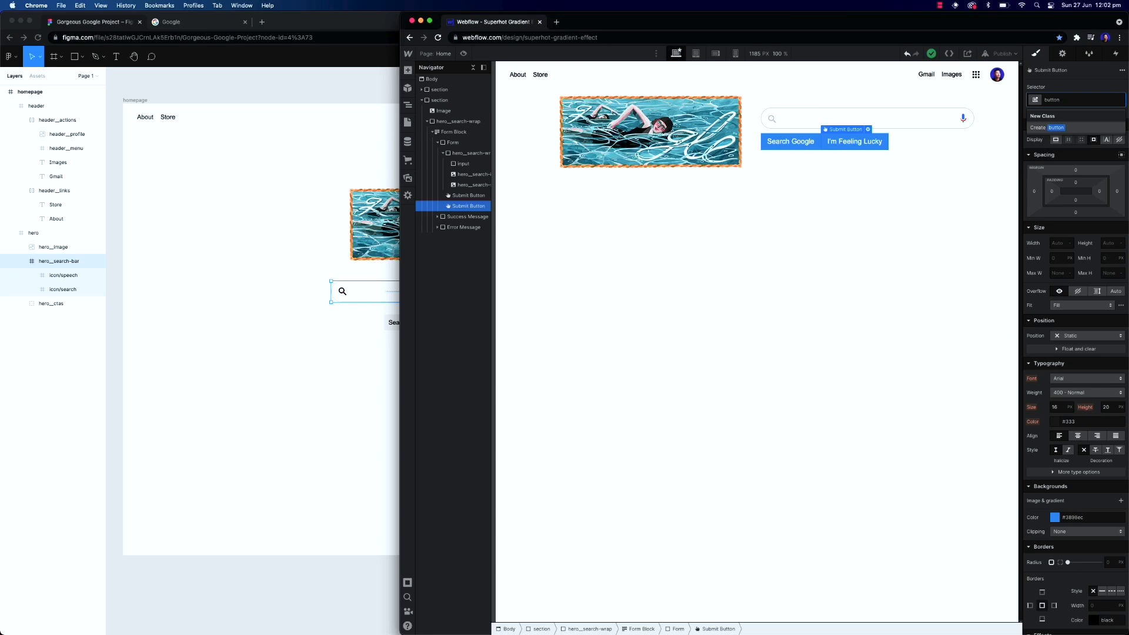
pyautogui.press('Return')
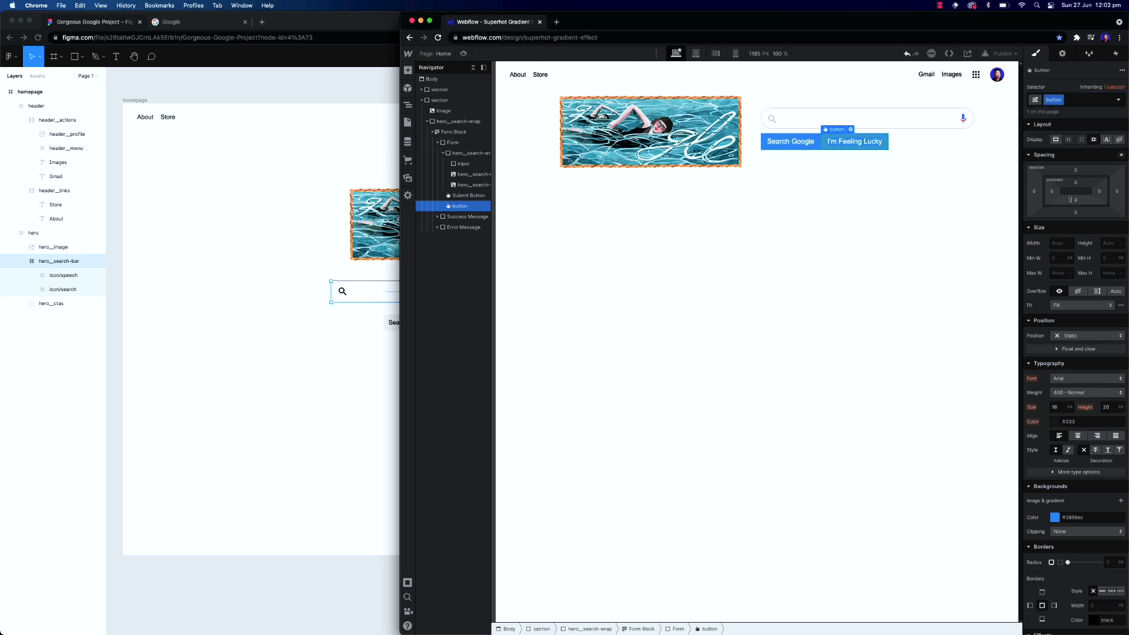
# Set the button class's border radius to 4
pyautogui.scroll(-4, 1097, 308)
pyautogui.click(1104, 438)
pyautogui.write('4')
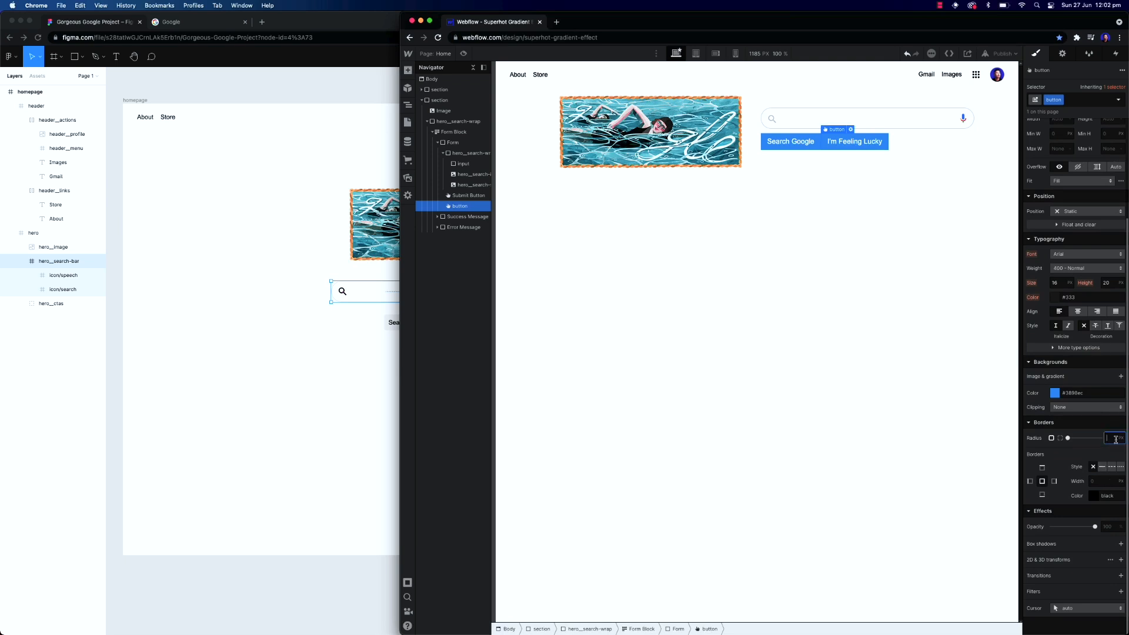
pyautogui.press('Tab')
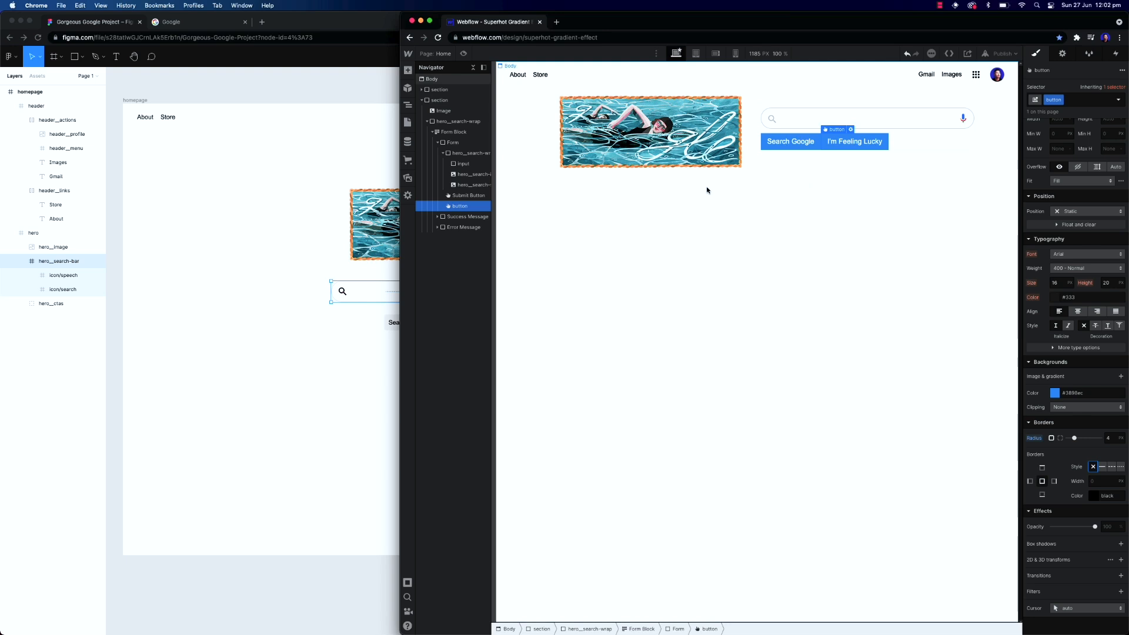
# Compare the two buttons with the Figma design and review the second button's settings
pyautogui.click(840, 171)
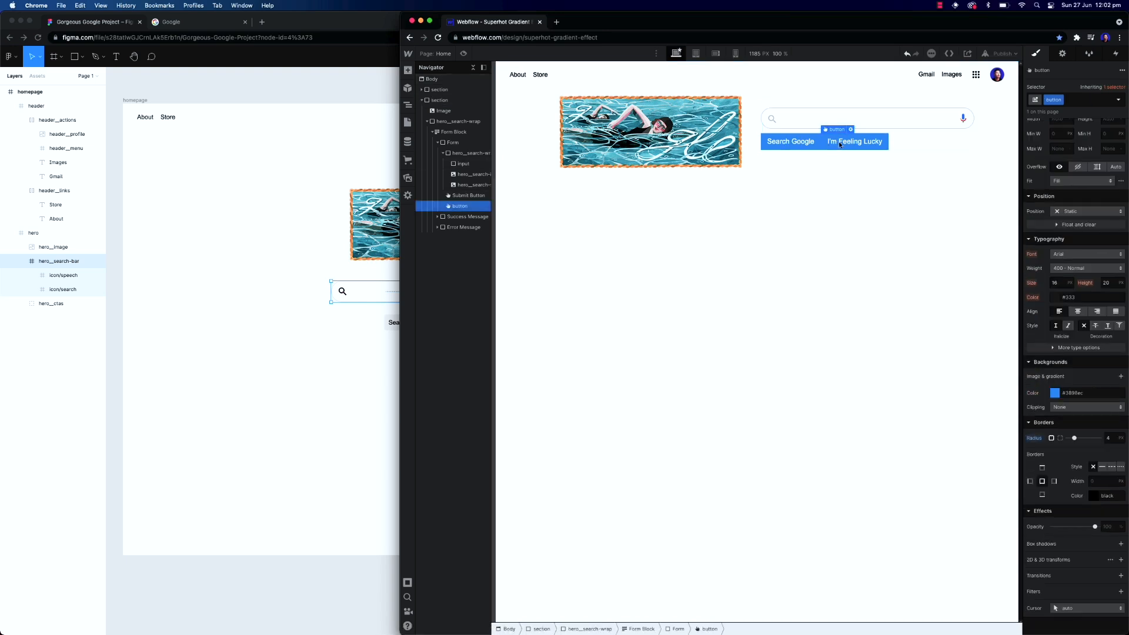
pyautogui.click(803, 182)
pyautogui.click(858, 150)
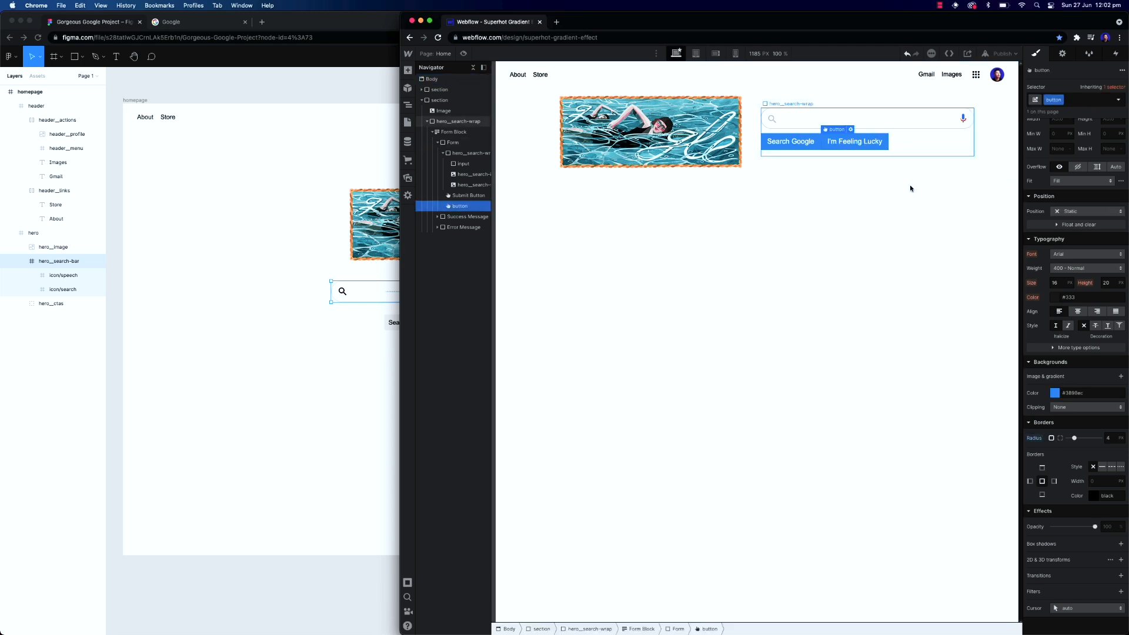
pyautogui.scroll(4, 1097, 435)
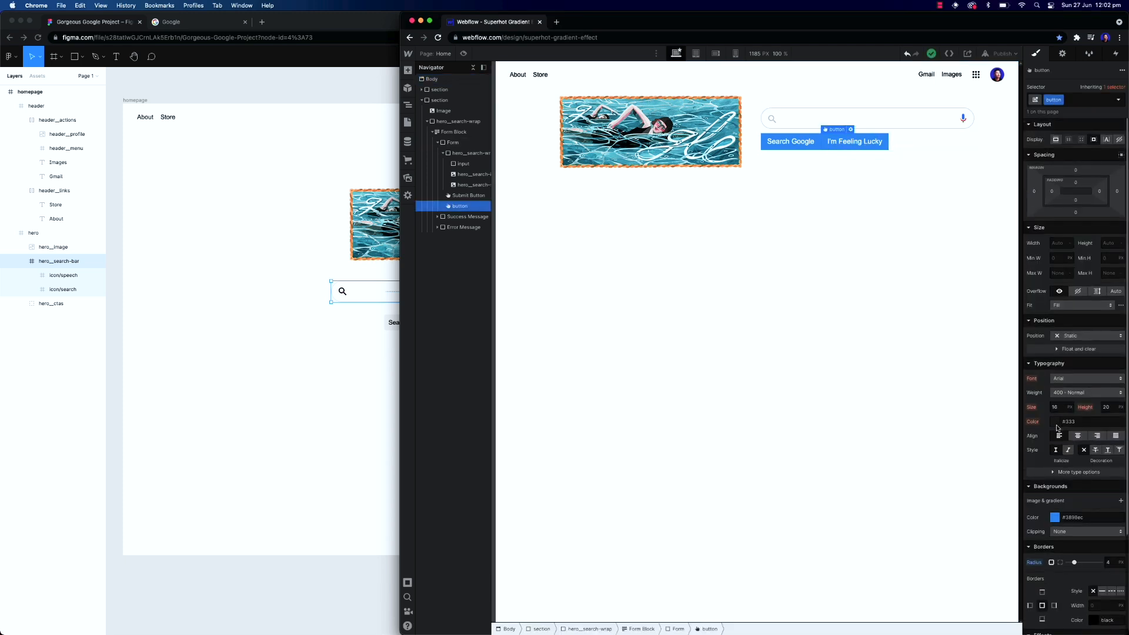
pyautogui.click(365, 340)
pyautogui.click(901, 168)
pyautogui.doubleClick(868, 140)
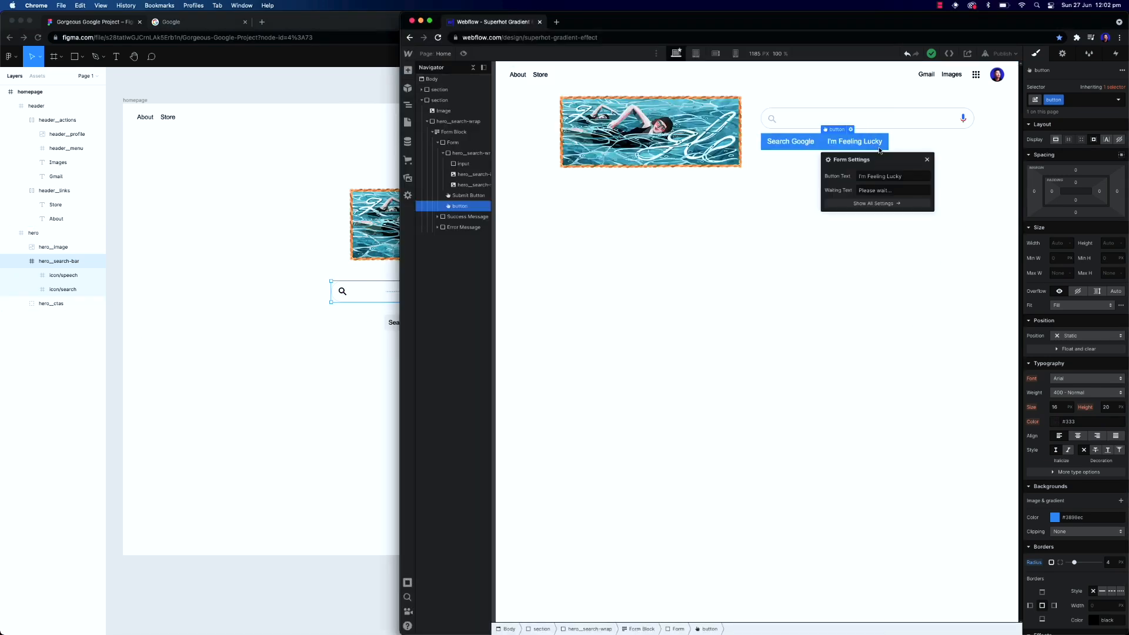
pyautogui.click(927, 160)
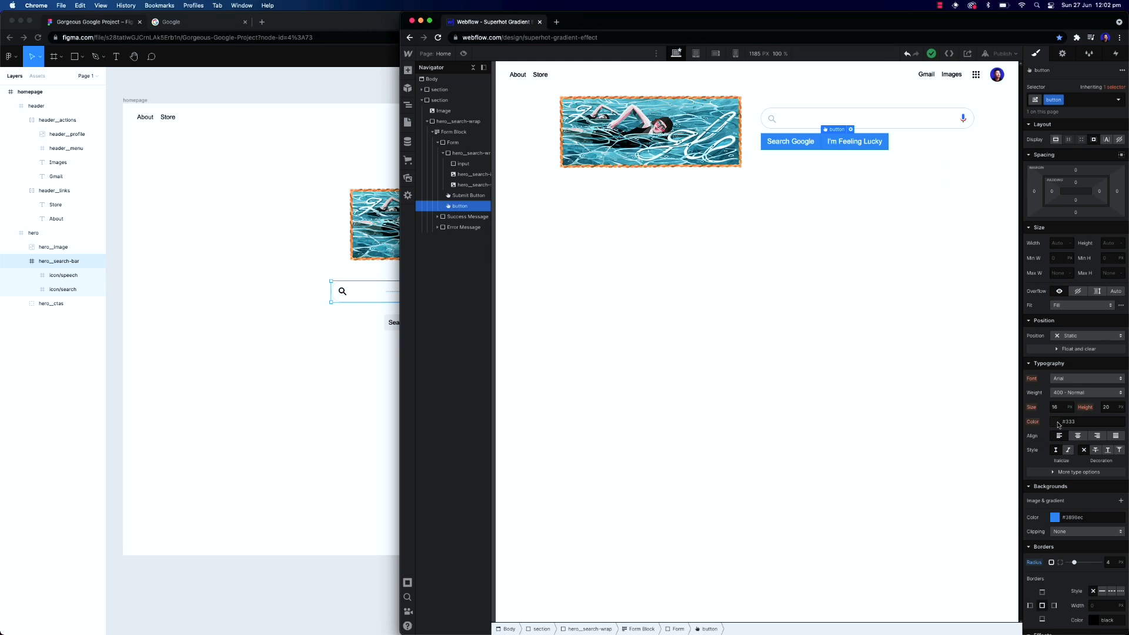
# Add a primary combo class to the I'm Feeling Lucky button
pyautogui.click(903, 167)
pyautogui.click(460, 206)
pyautogui.click(1082, 99)
pyautogui.write('primary')
pyautogui.press('Return')
# Set the primary button's background to light grey and its text color to #333
pyautogui.click(1055, 518)
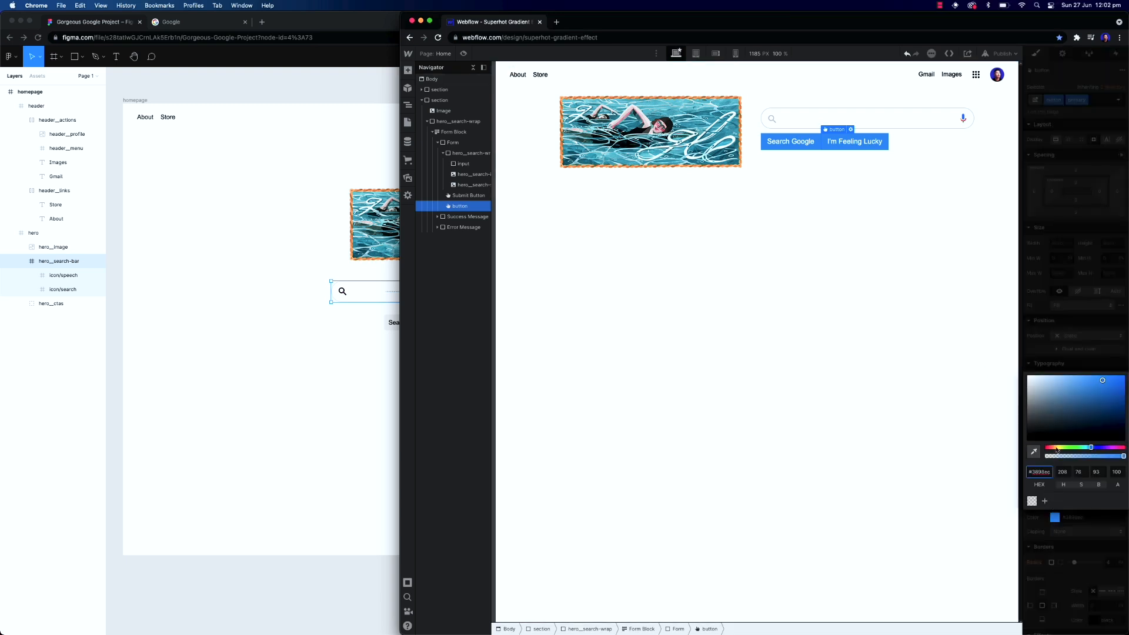
pyautogui.moveTo(1045, 411); pyautogui.dragTo(1012, 384)
pyautogui.click(1081, 313)
pyautogui.click(1054, 422)
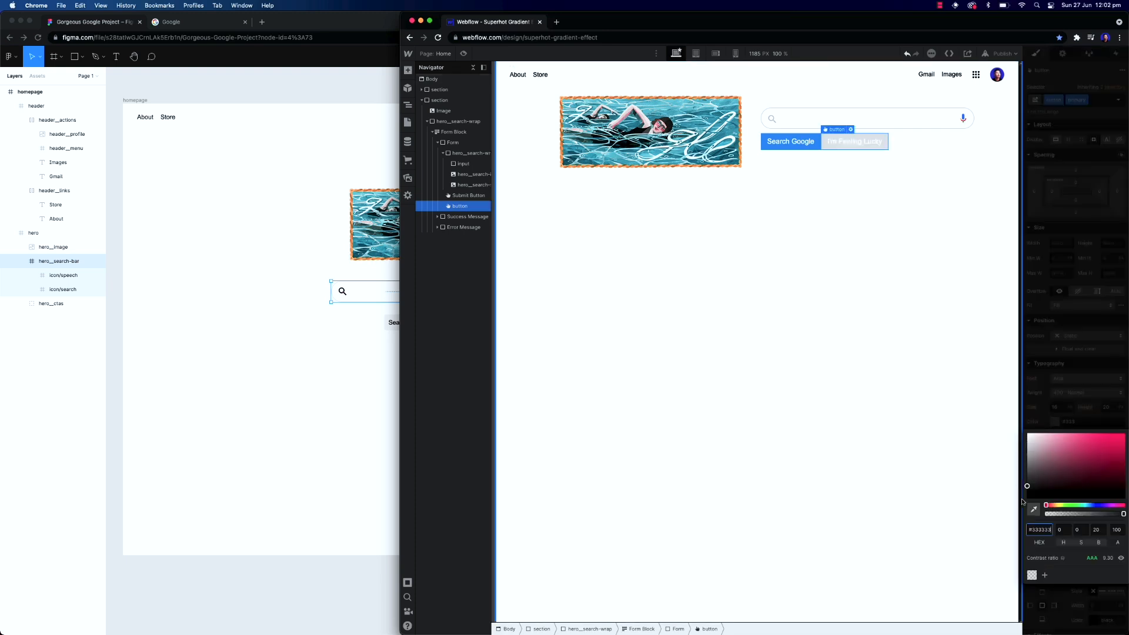
pyautogui.moveTo(1028, 487); pyautogui.dragTo(1026, 489)
pyautogui.doubleClick(1044, 530)
pyautogui.write('333')
# Assign the button class to the Search Google button
pyautogui.click(870, 308)
pyautogui.click(785, 142)
pyautogui.click(1070, 99)
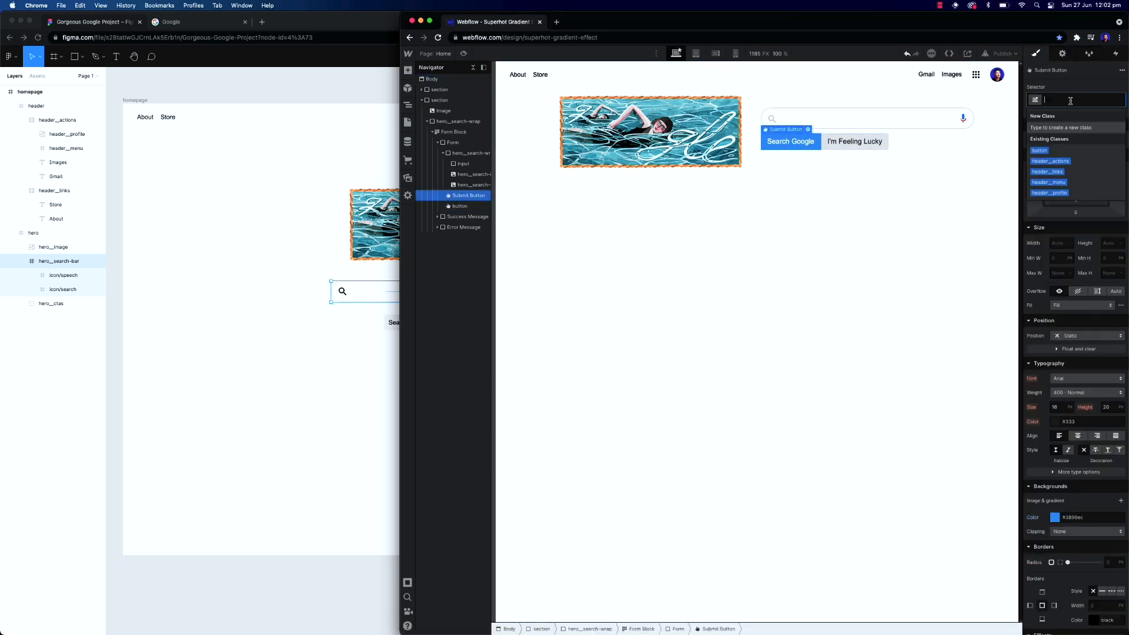
pyautogui.write('button')
pyautogui.press('Return')
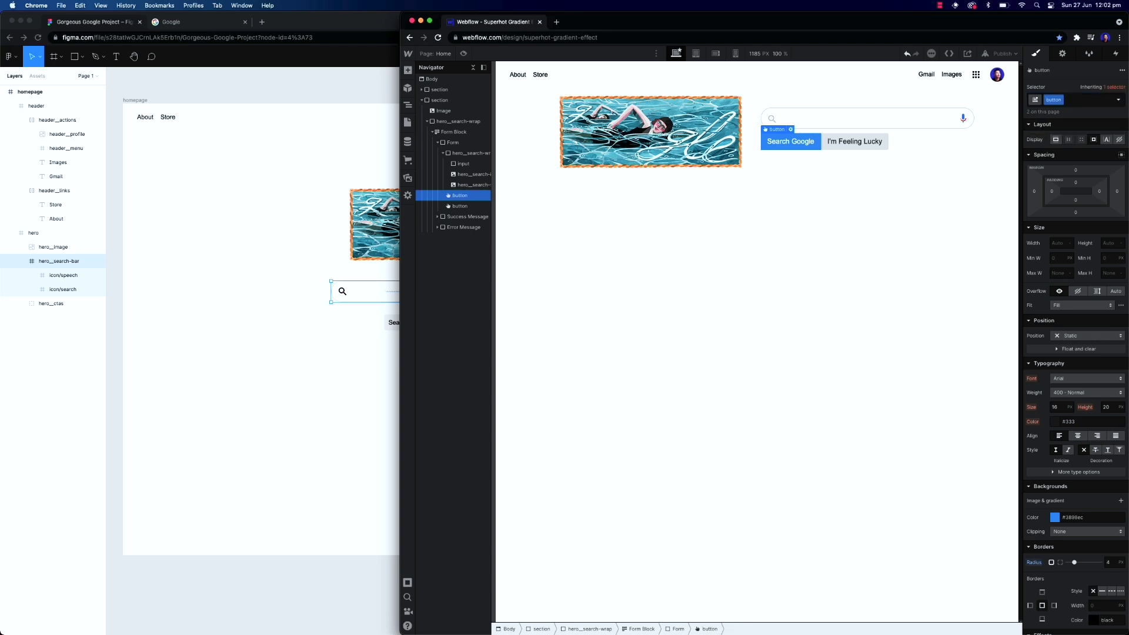
# Add the primary combo class to the Search Google button
pyautogui.click(877, 151)
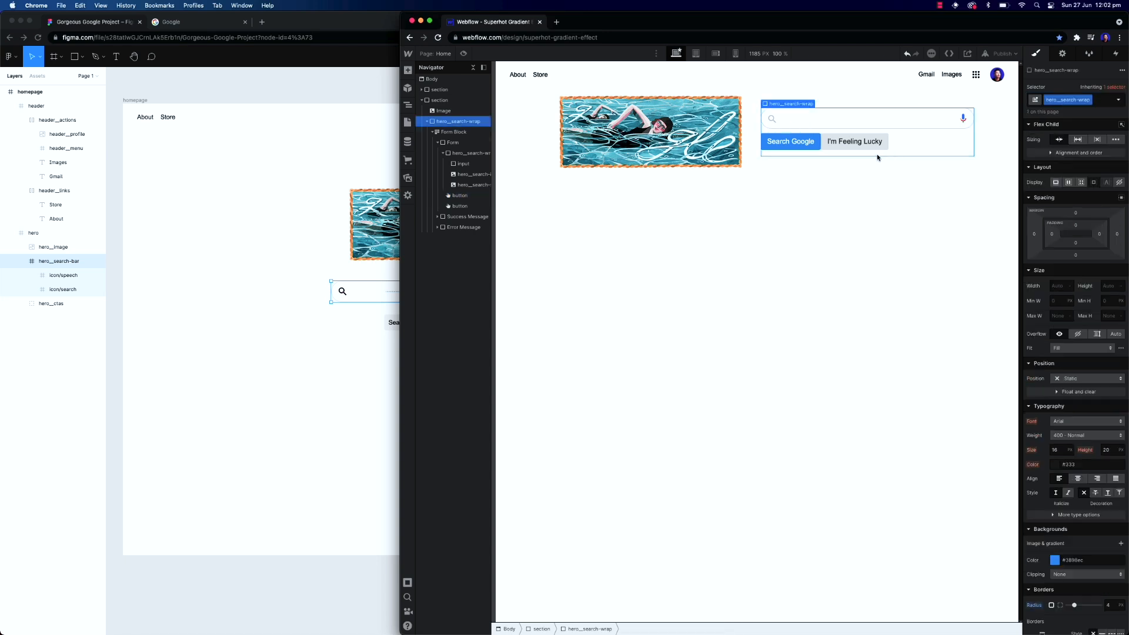
pyautogui.click(814, 145)
pyautogui.click(1087, 100)
pyautogui.write('primary')
pyautogui.press('Return')
# Add a combo class named is--margin-r16 to the Search Google button
pyautogui.click(884, 194)
pyautogui.click(790, 142)
pyautogui.click(1095, 101)
pyautogui.write('is-')
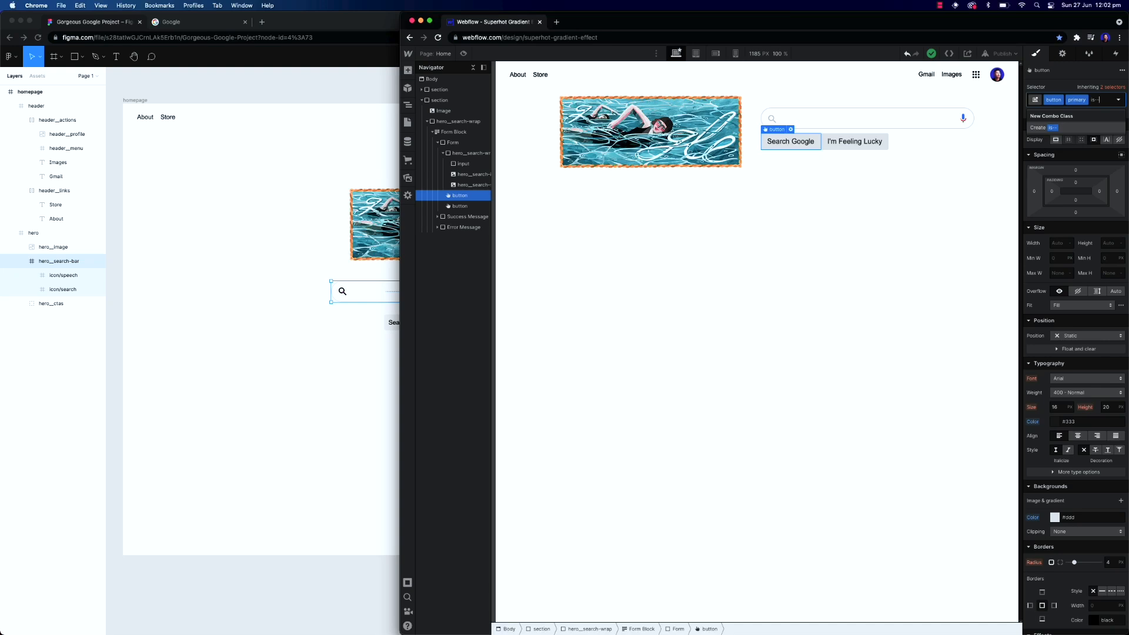
pyautogui.write('-margin-r16')
pyautogui.press('Return')
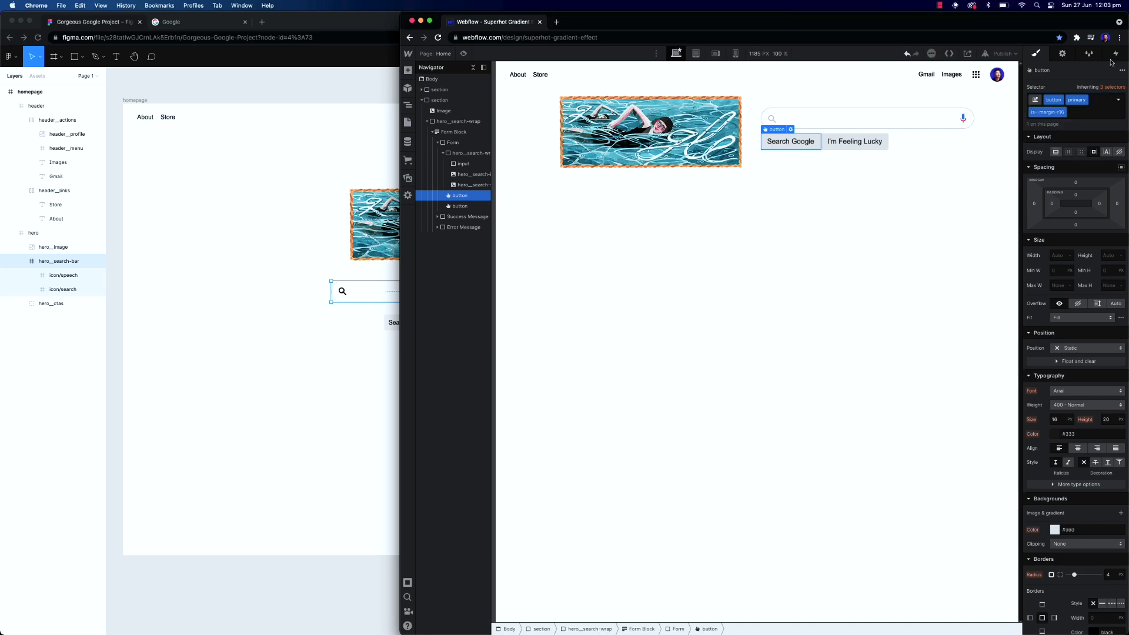
# Set the is--margin-r16 class's right margin to 16 px
pyautogui.click(1119, 206)
pyautogui.write('16')
pyautogui.press('Return')
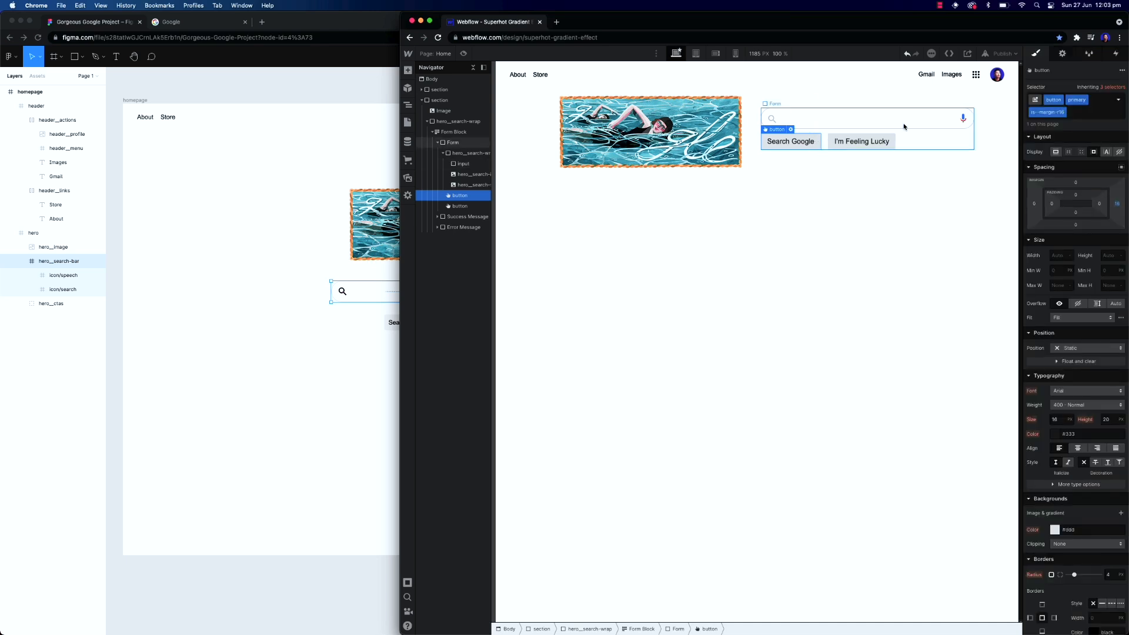
pyautogui.click(1077, 113)
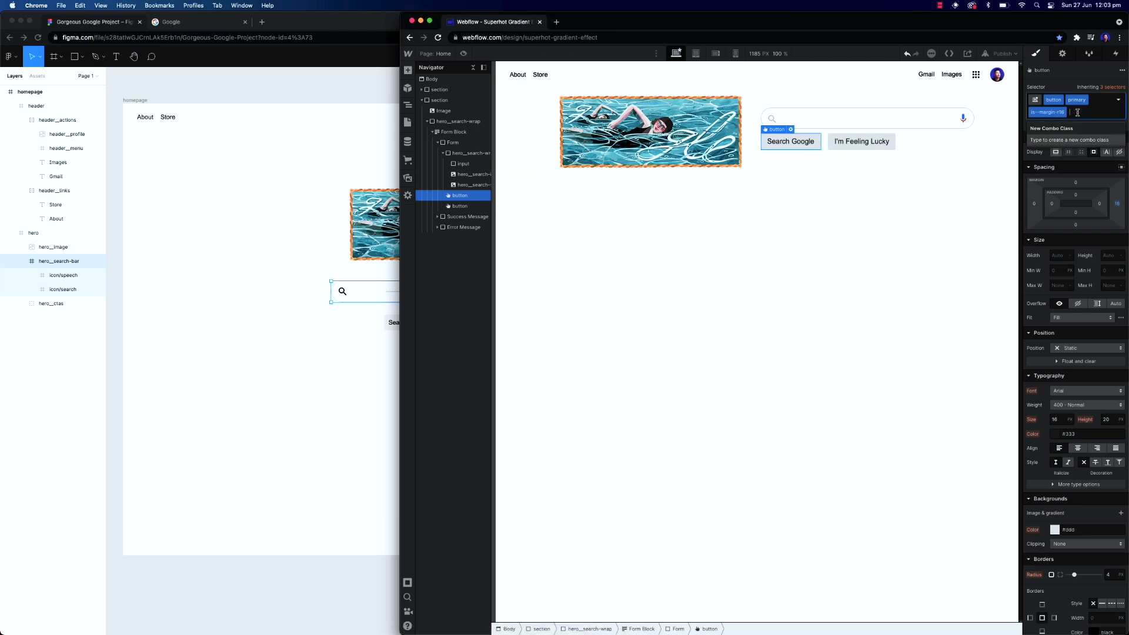
pyautogui.click(821, 192)
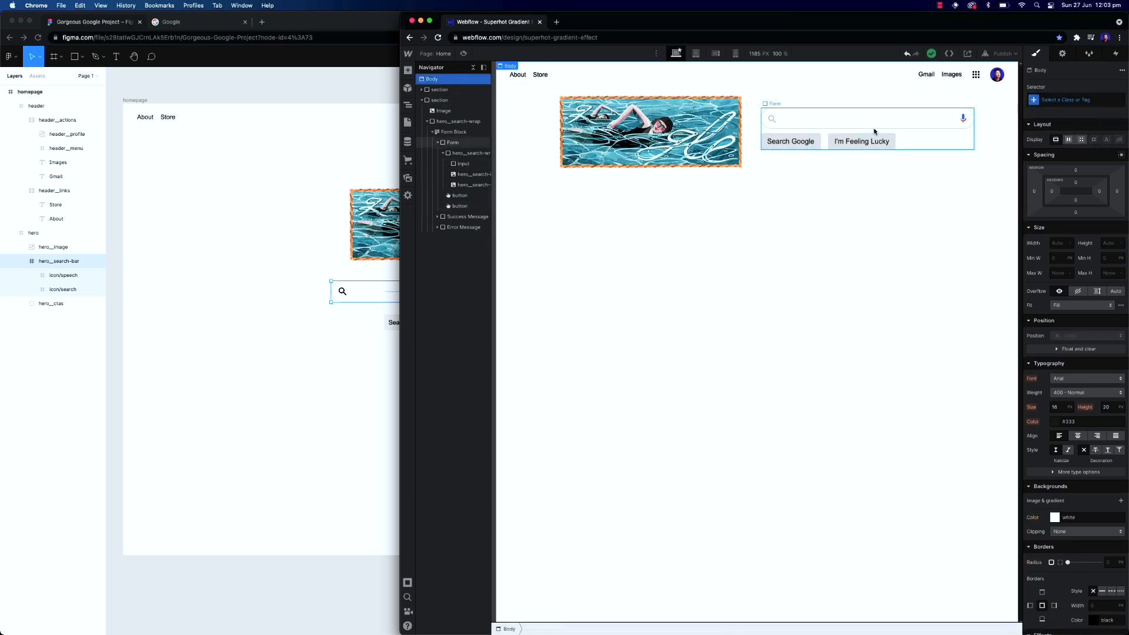
# Center-align the text of the hero__search-wrap element
pyautogui.click(948, 144)
pyautogui.click(438, 142)
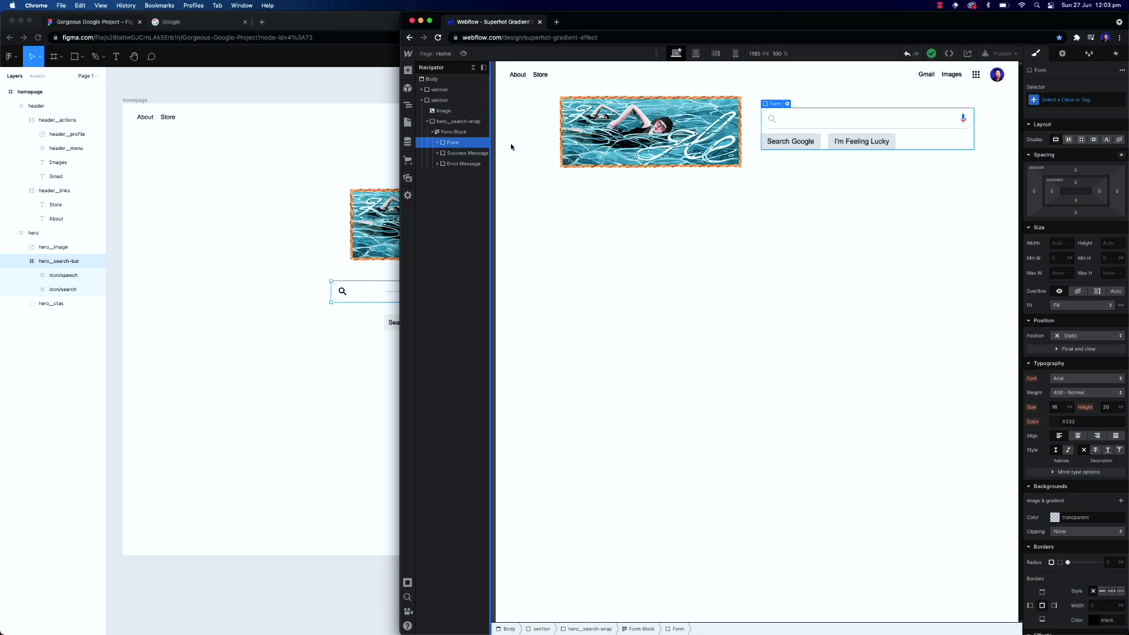
pyautogui.click(454, 132)
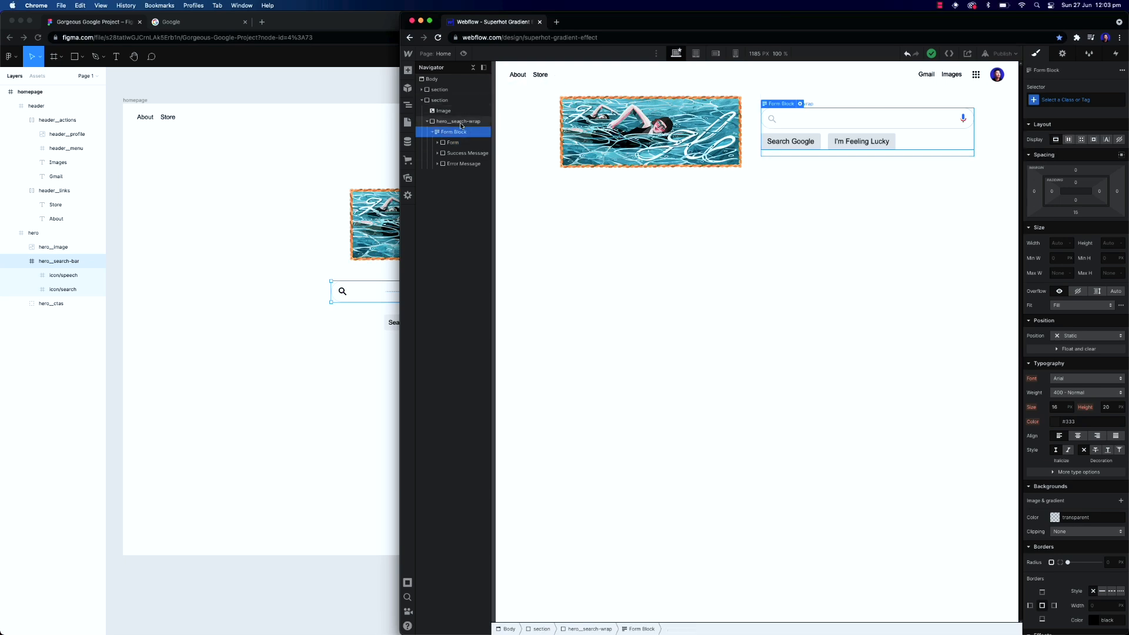
pyautogui.click(458, 121)
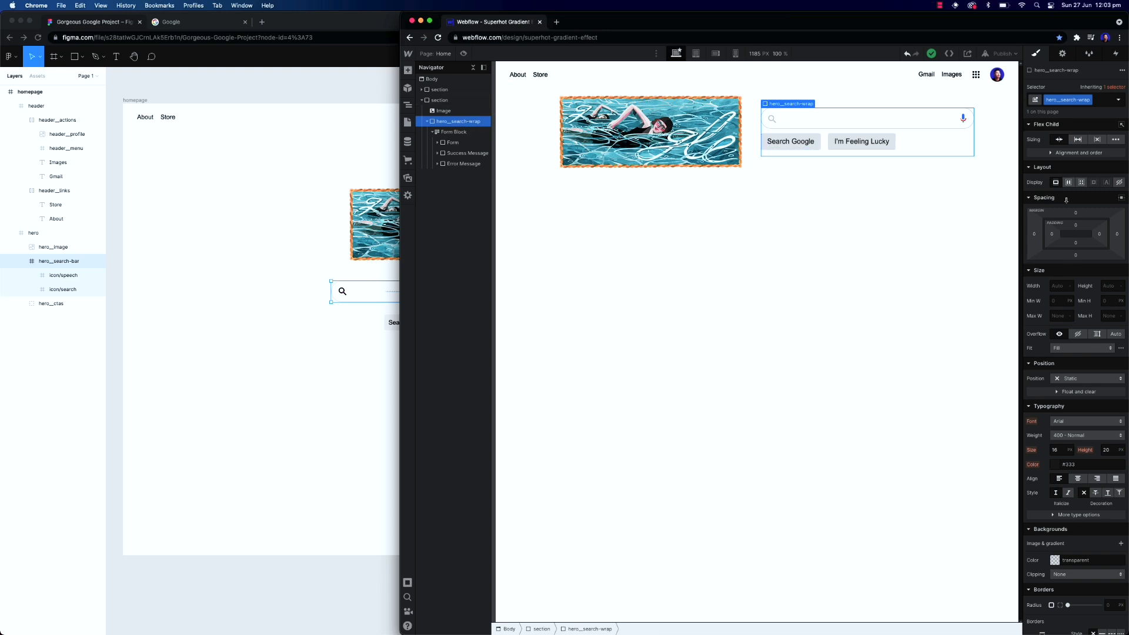
pyautogui.click(1078, 478)
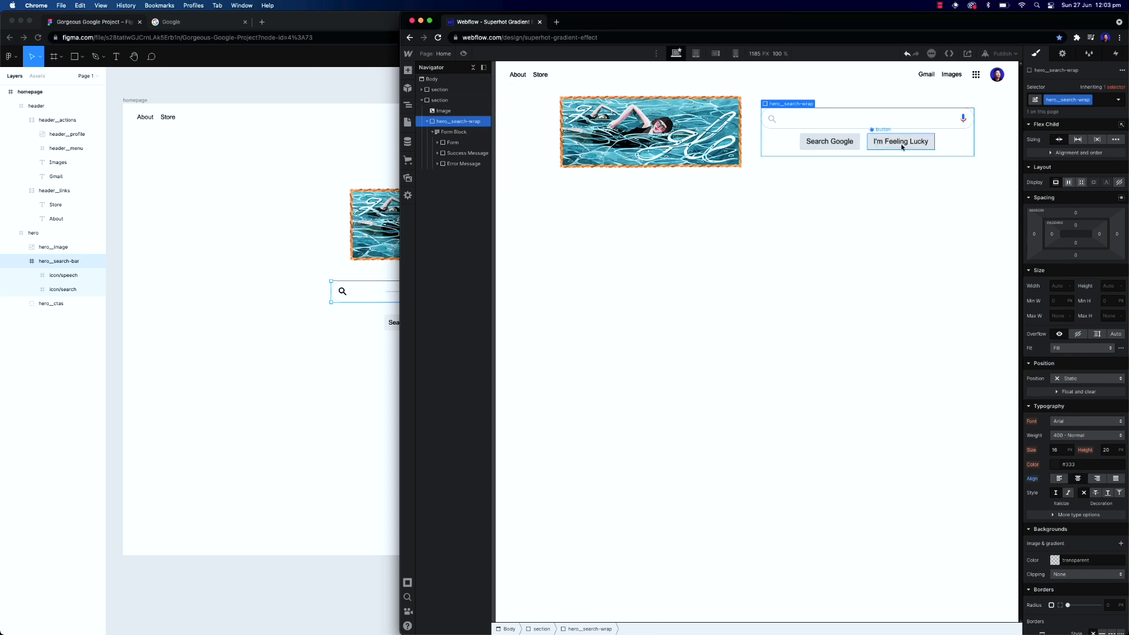
# Set the hero section's flex direction to vertical
pyautogui.click(445, 101)
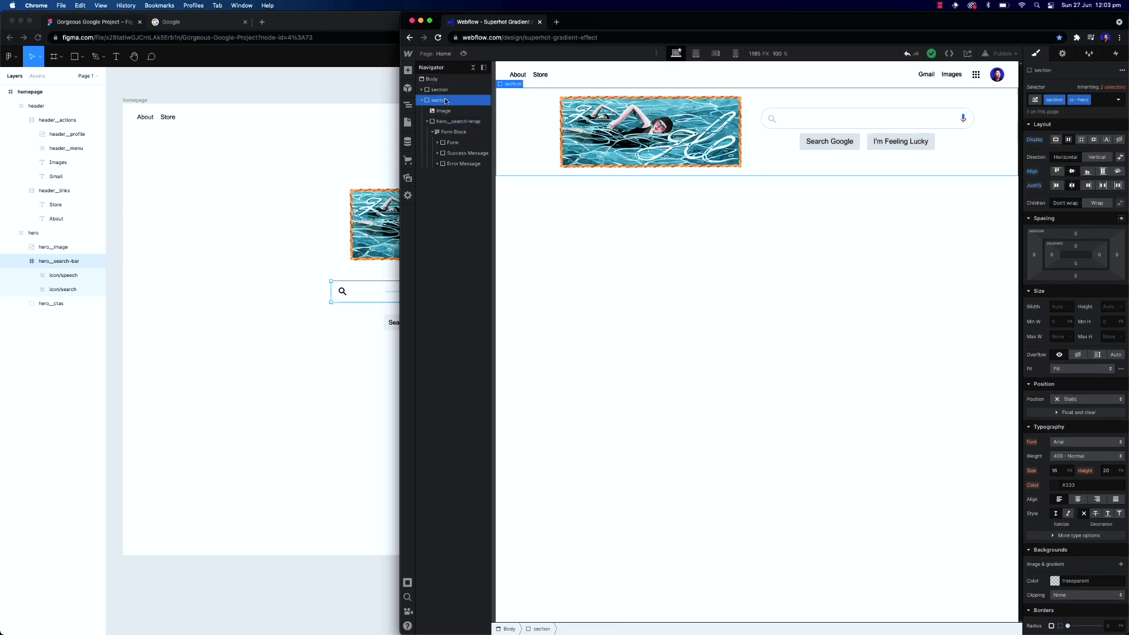
pyautogui.click(1097, 161)
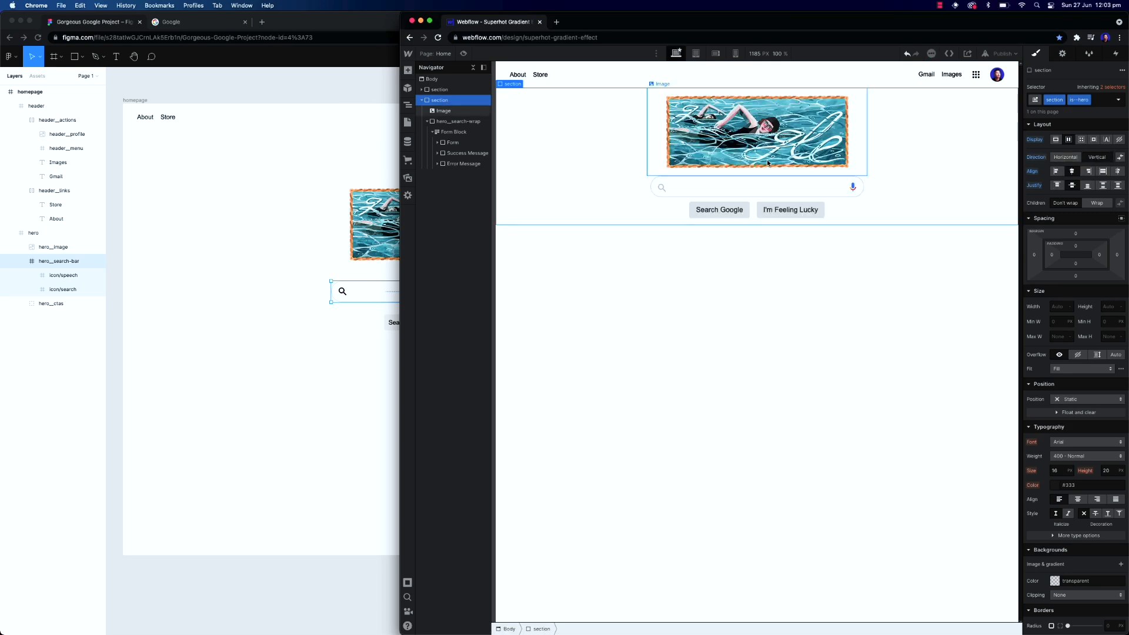
pyautogui.click(847, 274)
# Inspect the hero frame and image spacing in the Figma design
pyautogui.click(259, 270)
pyautogui.click(880, 231)
pyautogui.click(253, 230)
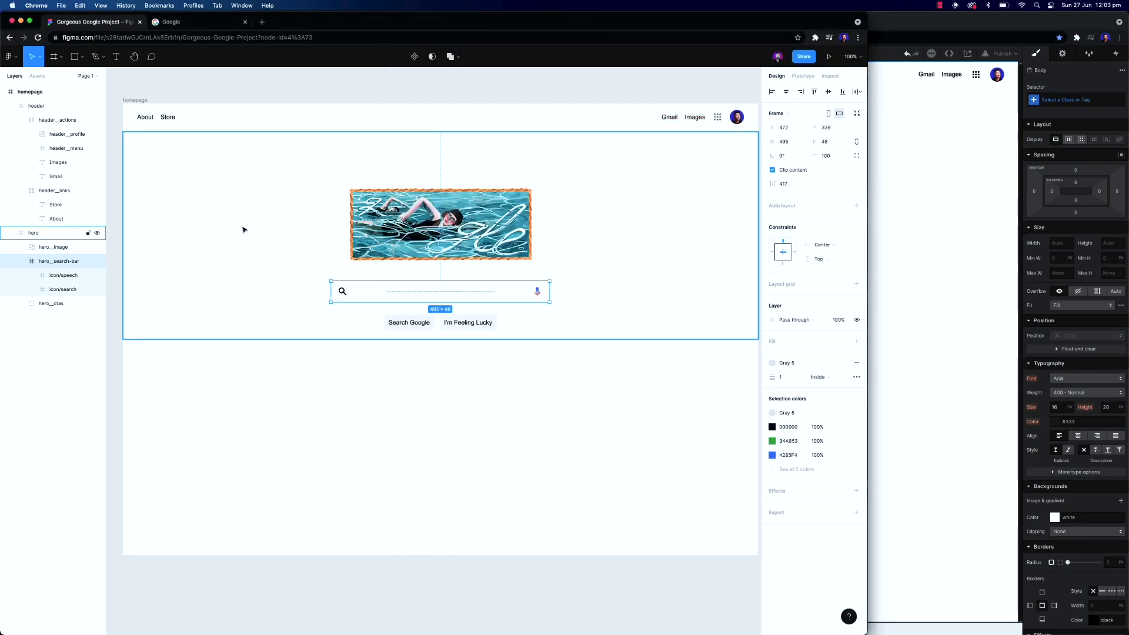
pyautogui.hotkey('shift', 'Tab')
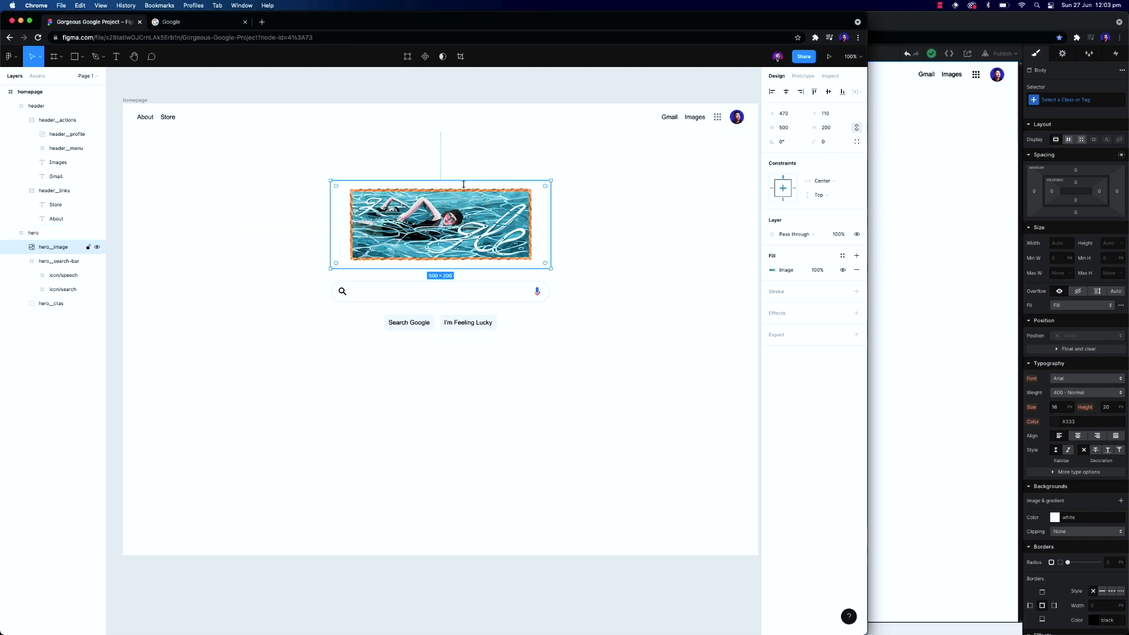
pyautogui.press('alt')
pyautogui.click(953, 187)
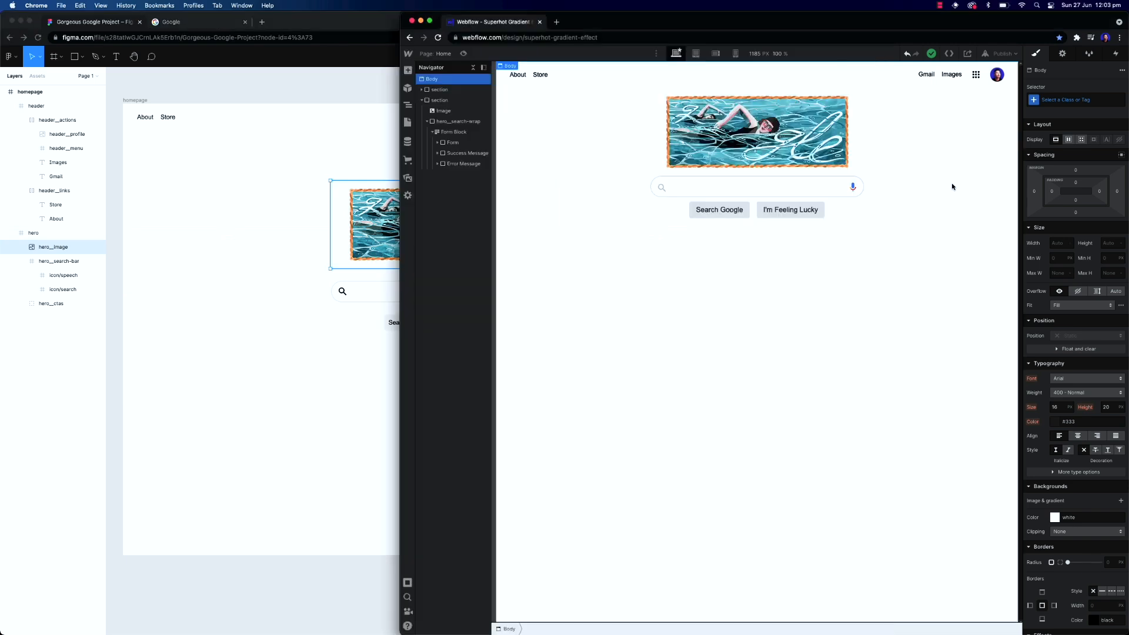
# Give the hero image the class hero__image
pyautogui.click(734, 139)
pyautogui.click(1078, 100)
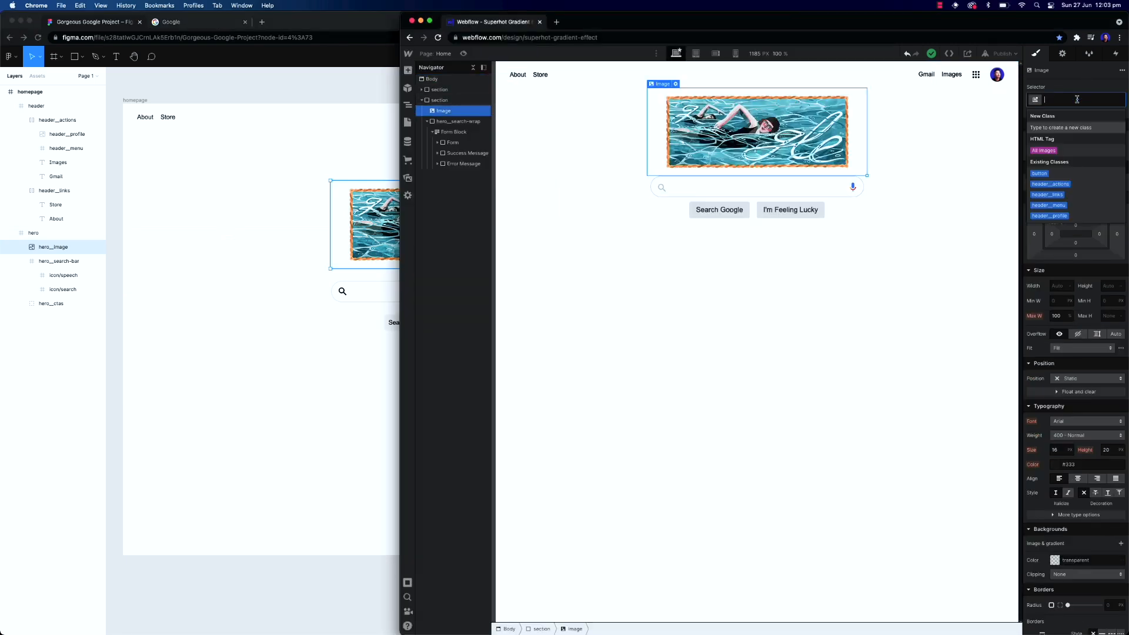
pyautogui.write('hero')
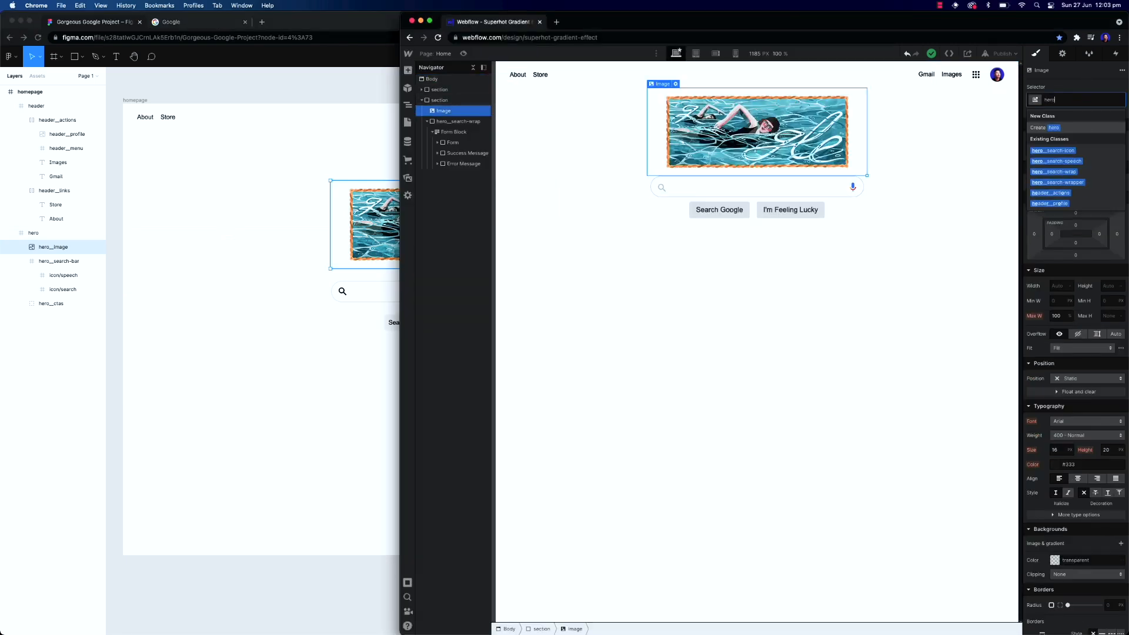
pyautogui.write('__image')
pyautogui.press('Return')
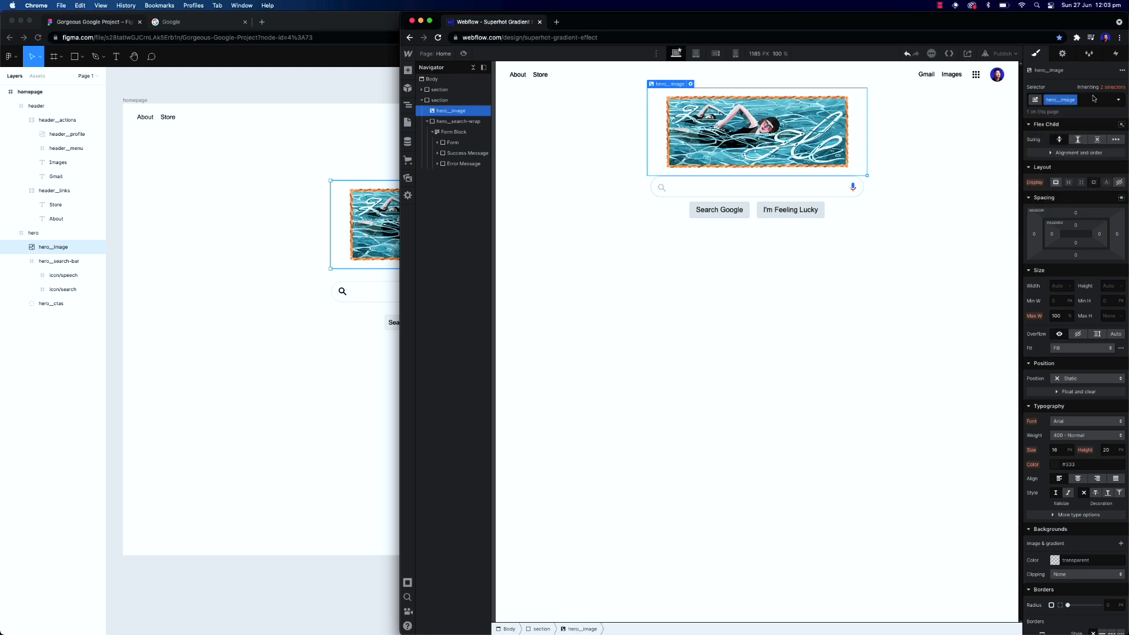
# Set the hero__image class's top margin to 120 px
pyautogui.click(1076, 213)
pyautogui.write('120')
pyautogui.press('Return')
# Set the hero__image class's bottom margin to 28 px after checking the search bar gap in Figma
pyautogui.click(315, 319)
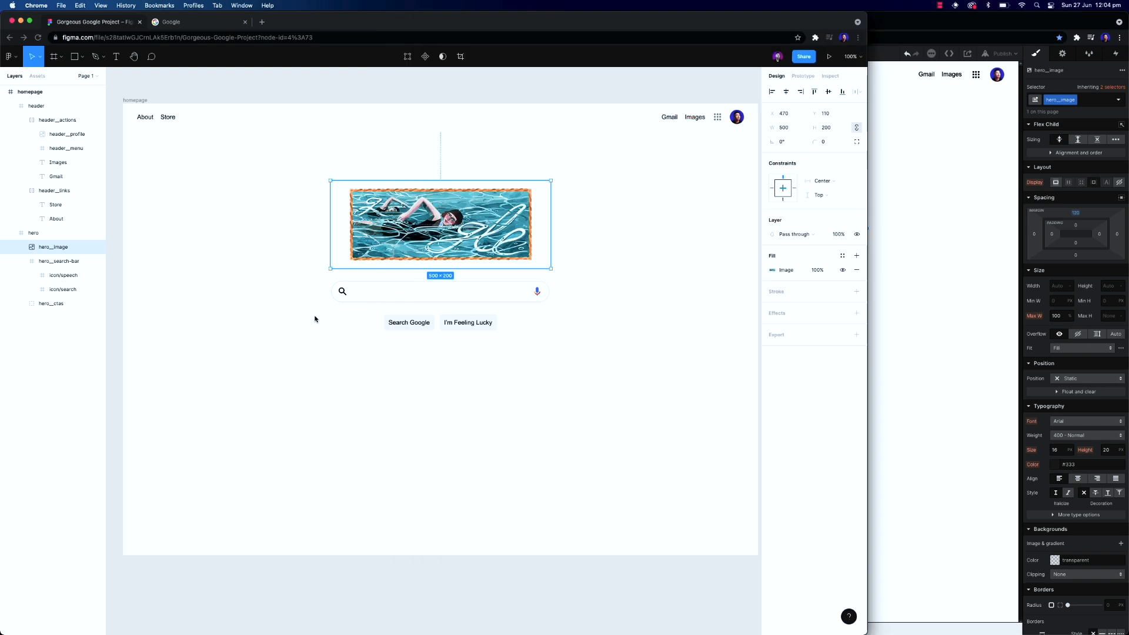
pyautogui.click(452, 288)
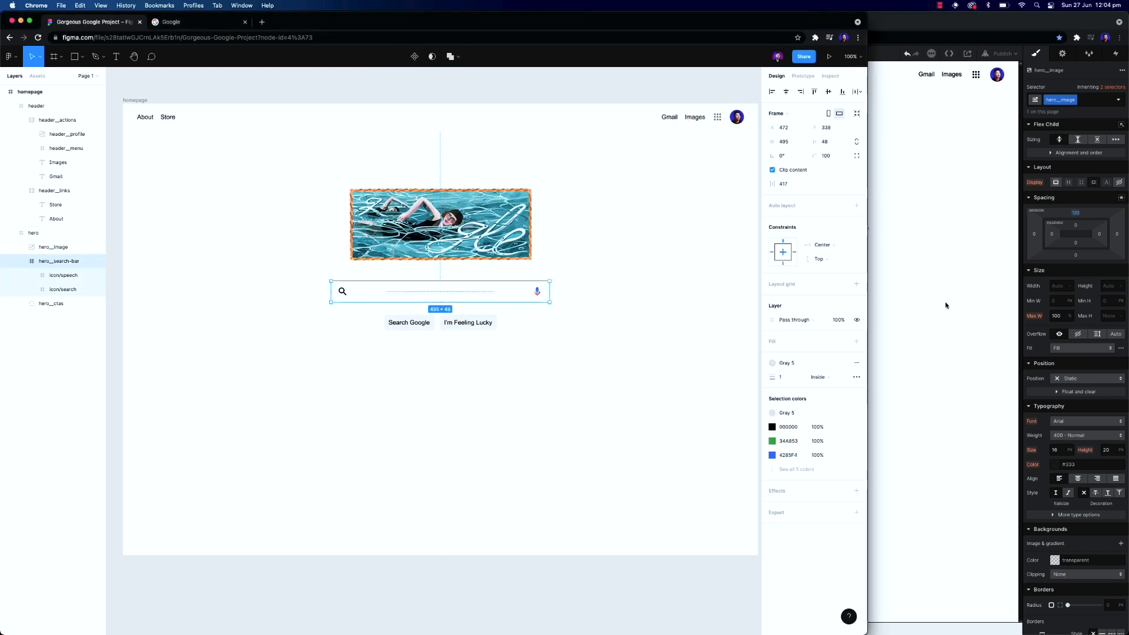
pyautogui.click(945, 302)
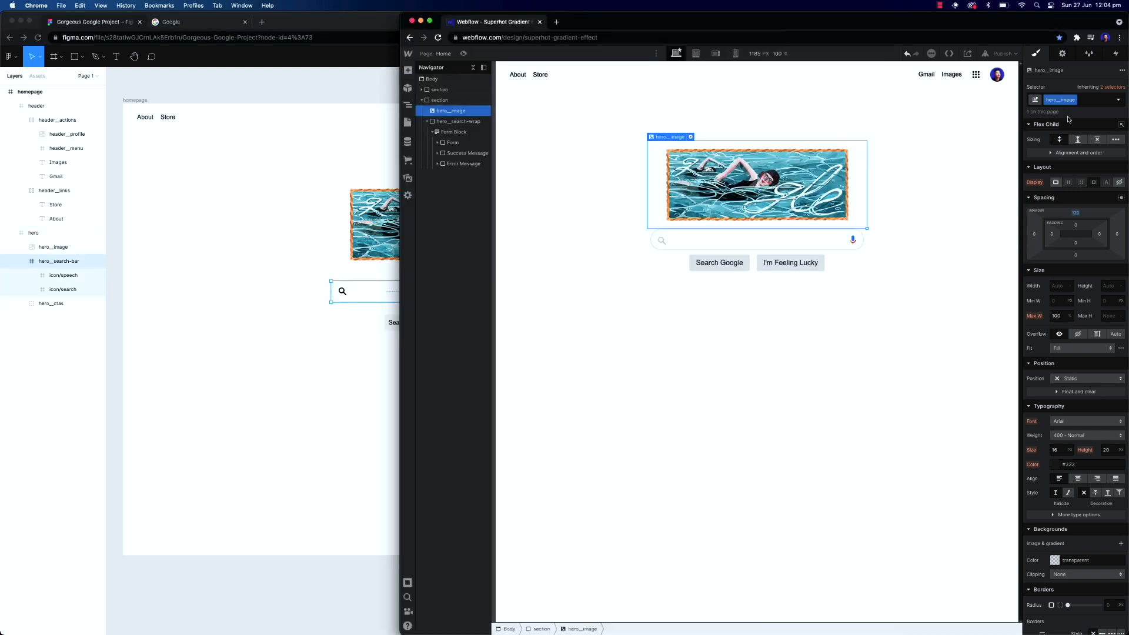
pyautogui.click(1075, 255)
pyautogui.write('28')
pyautogui.press('Return')
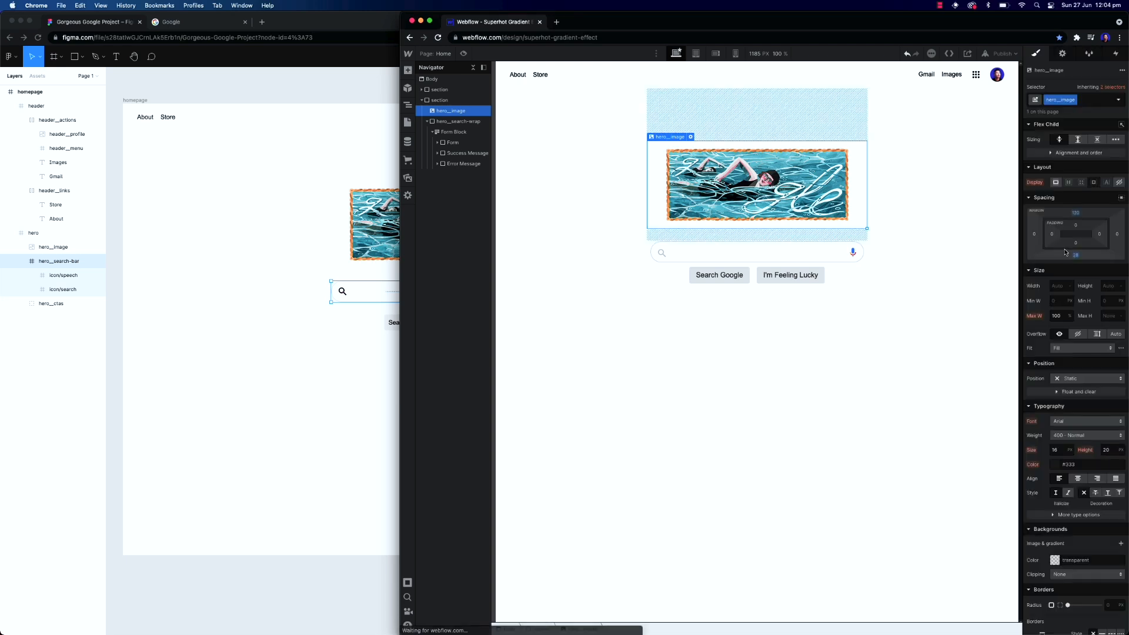
# Set the hero__search-wrapper's bottom margin to 28 px
pyautogui.click(777, 257)
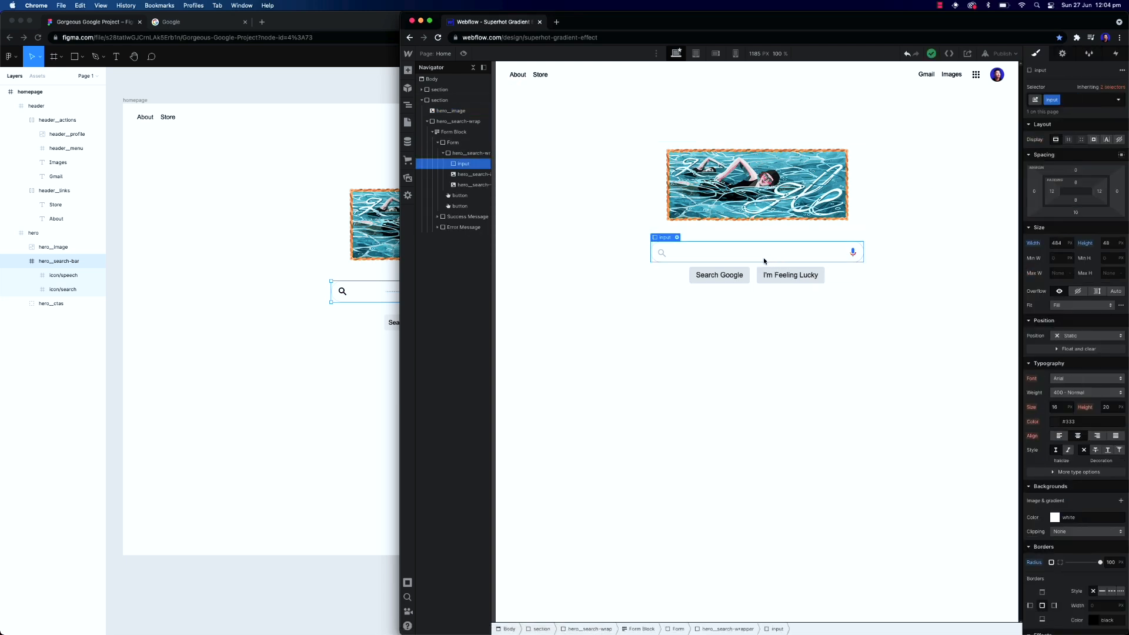
pyautogui.click(461, 154)
pyautogui.click(464, 155)
pyautogui.click(1107, 245)
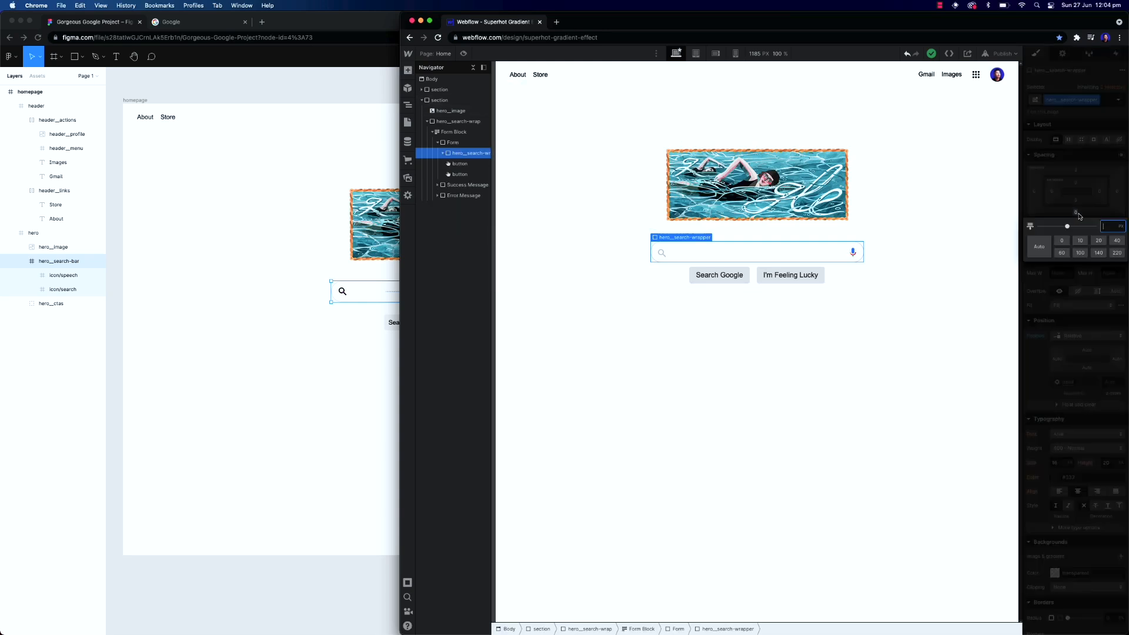
pyautogui.write('28')
pyautogui.press('Return')
pyautogui.click(728, 428)
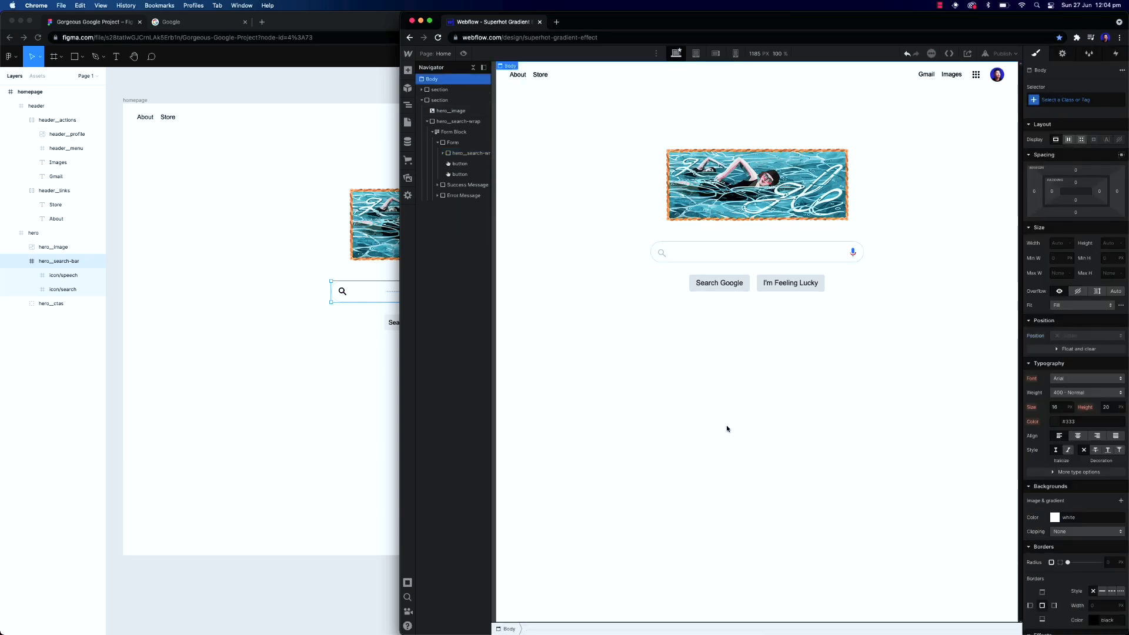
# Compare the Webflow page with the Figma homepage design
pyautogui.moveTo(401, 342); pyautogui.dragTo(244, 353)
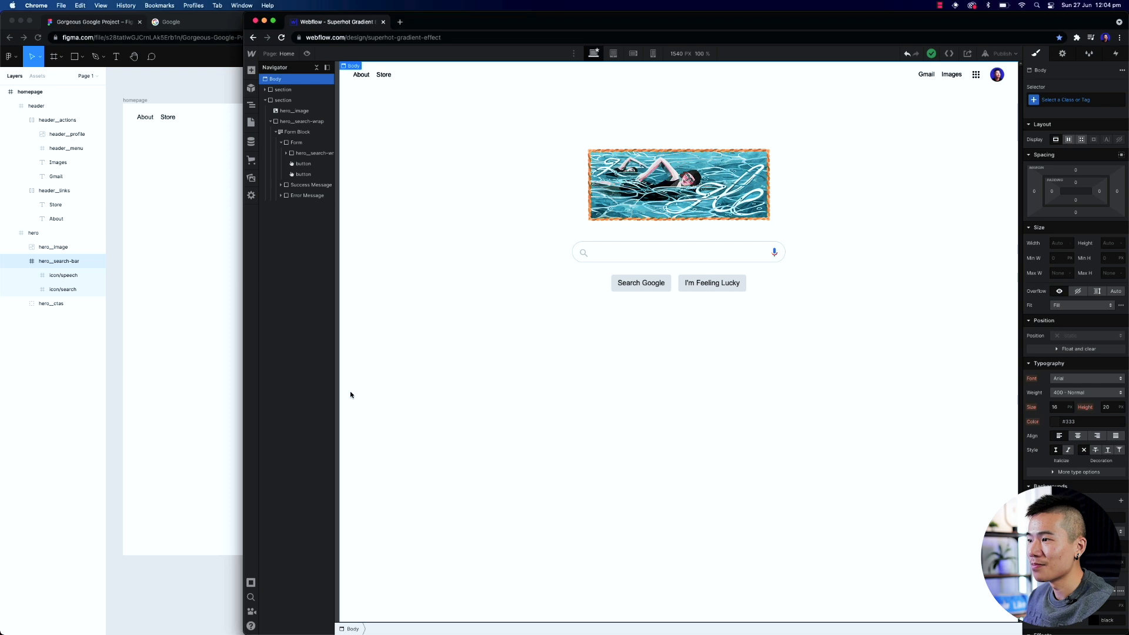
pyautogui.click(215, 312)
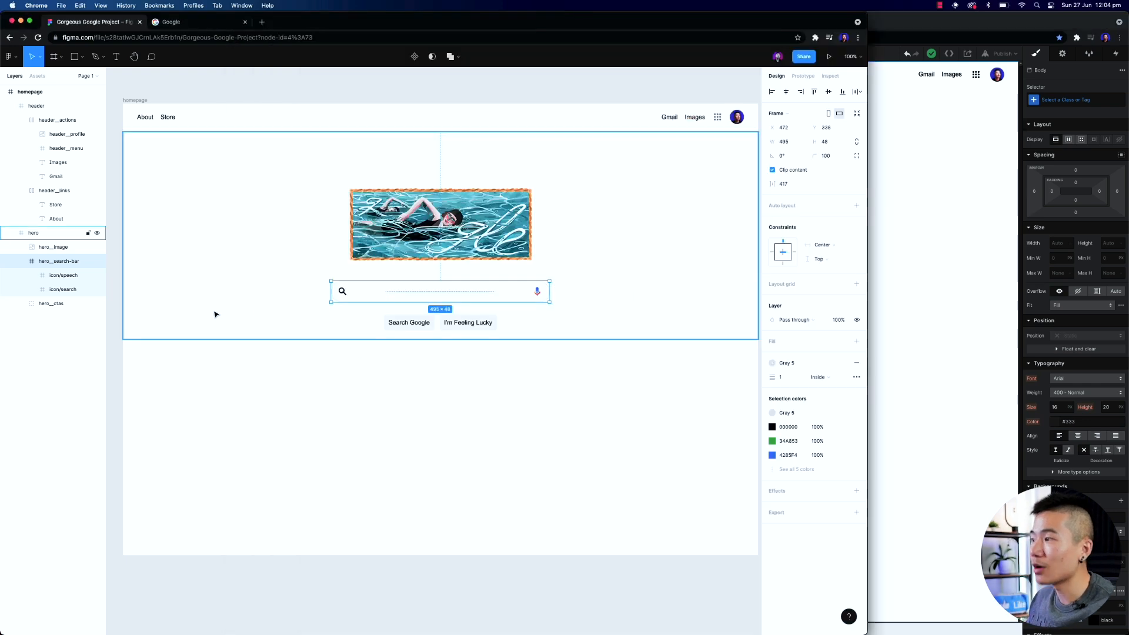
pyautogui.click(410, 401)
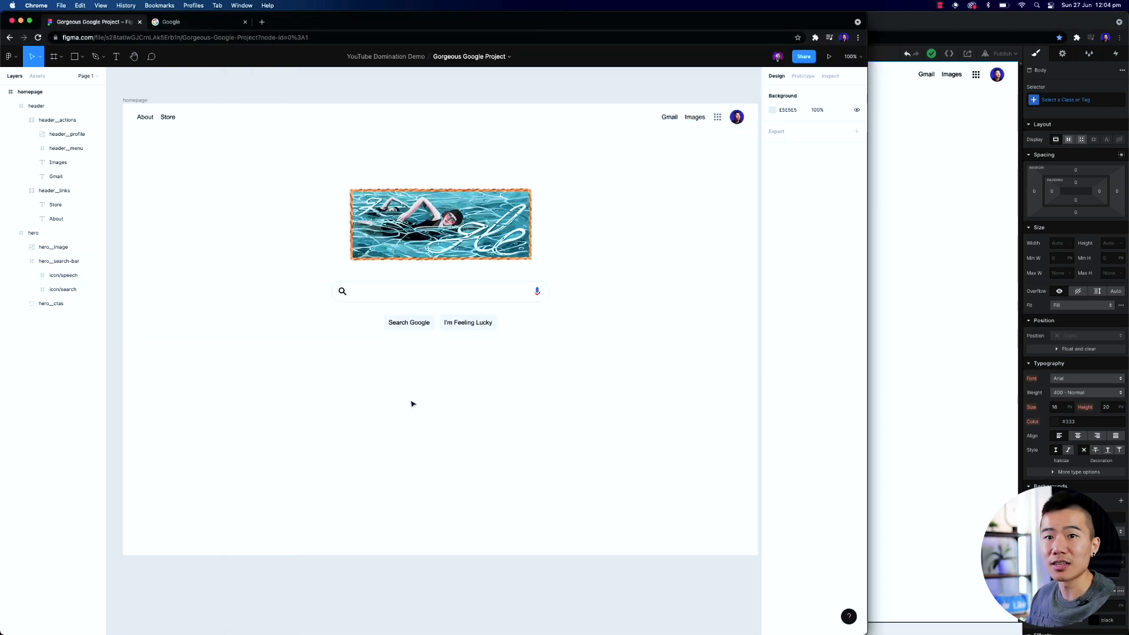